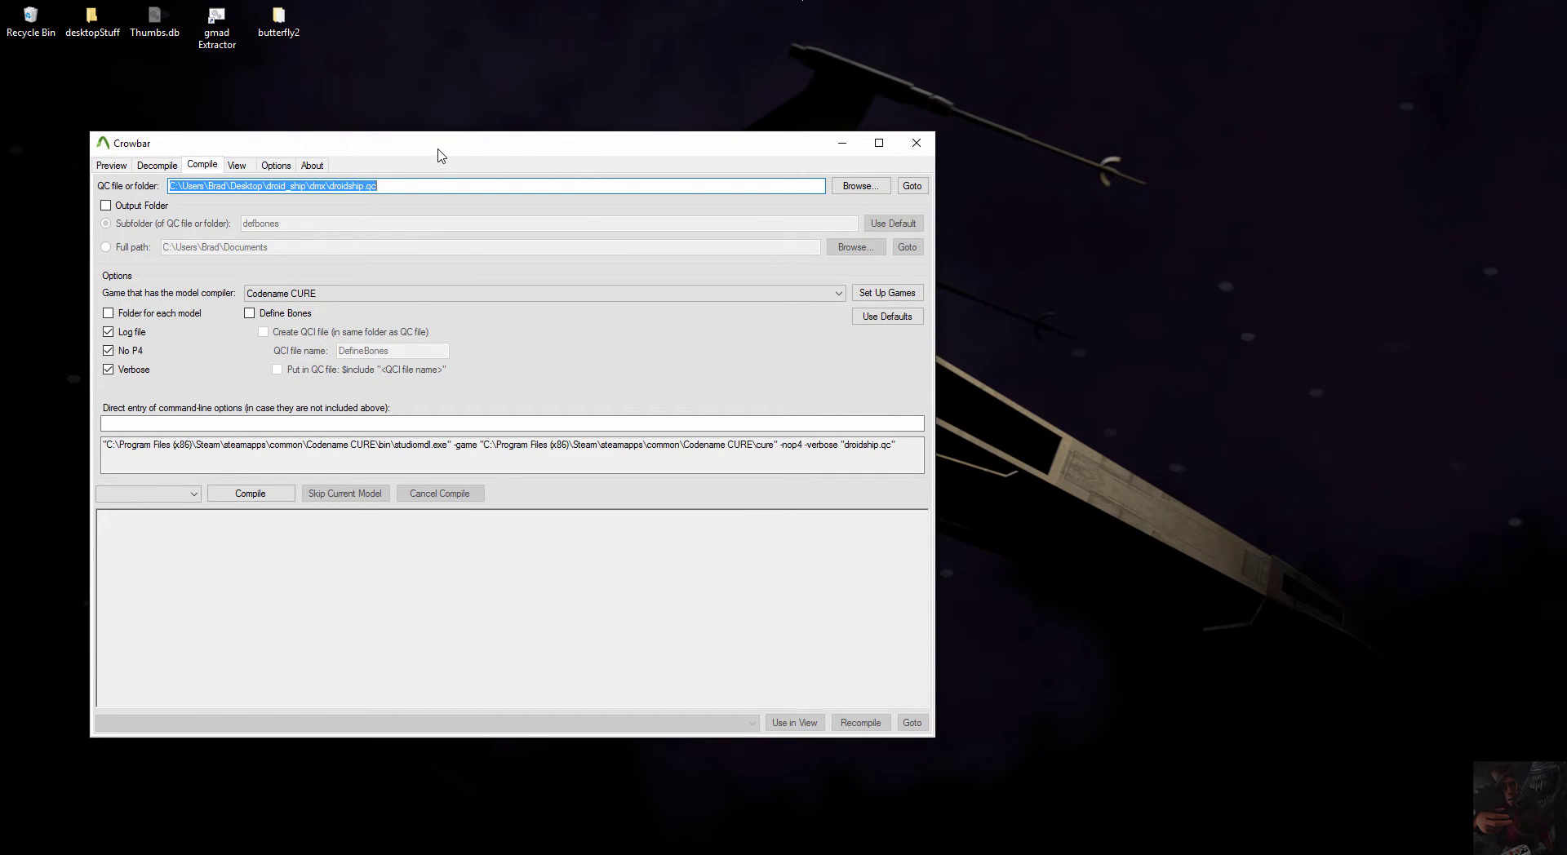
# - Move the Crowbar compile window toward the upper right of the desktop
pyautogui.moveTo(440, 146); pyautogui.dragTo(856, 79)
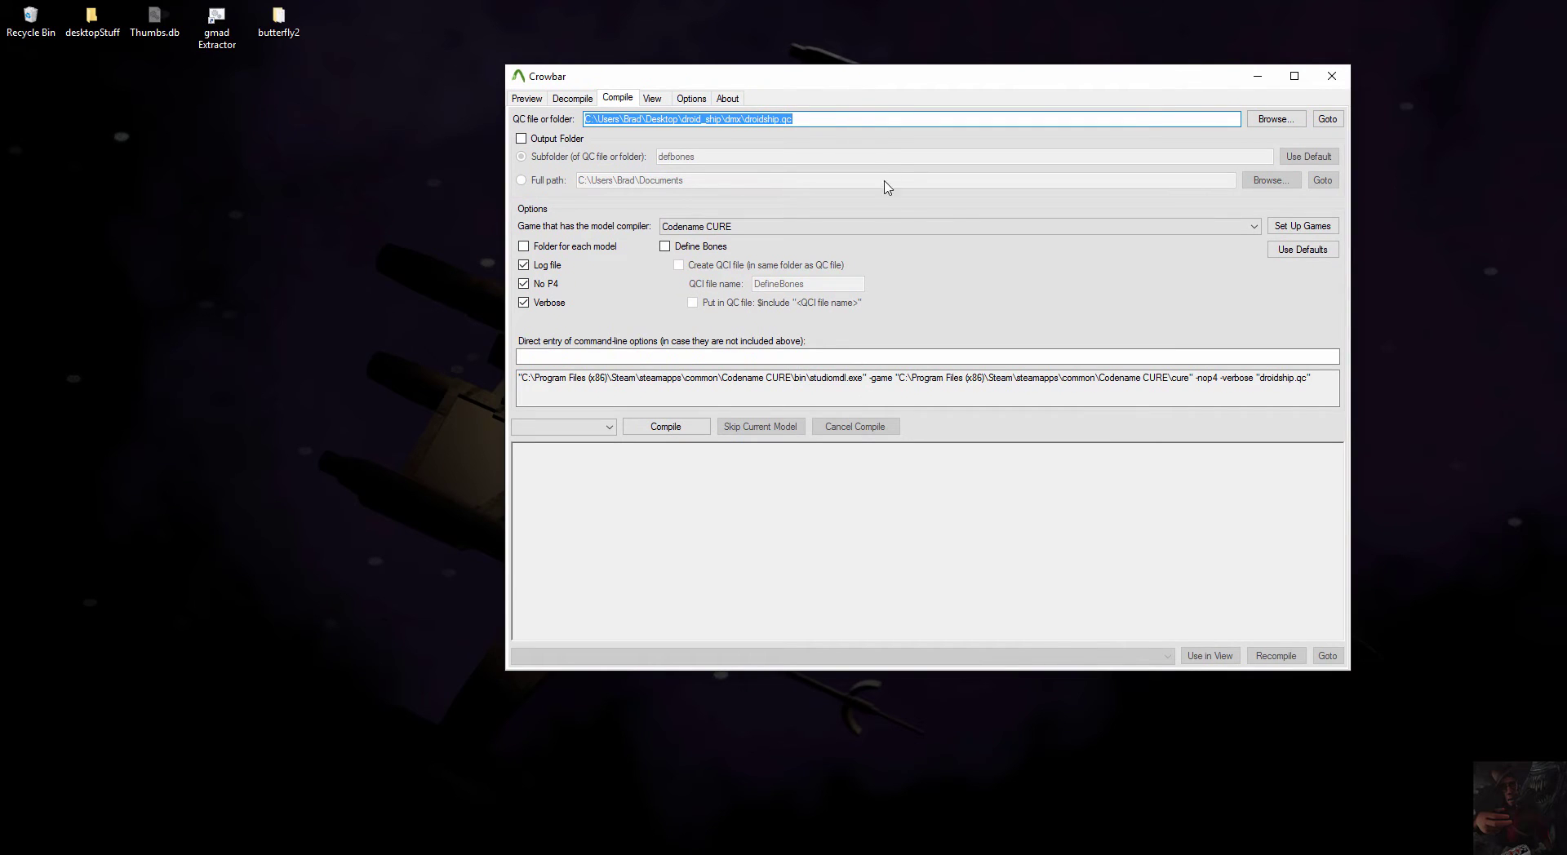
pyautogui.click(532, 99)
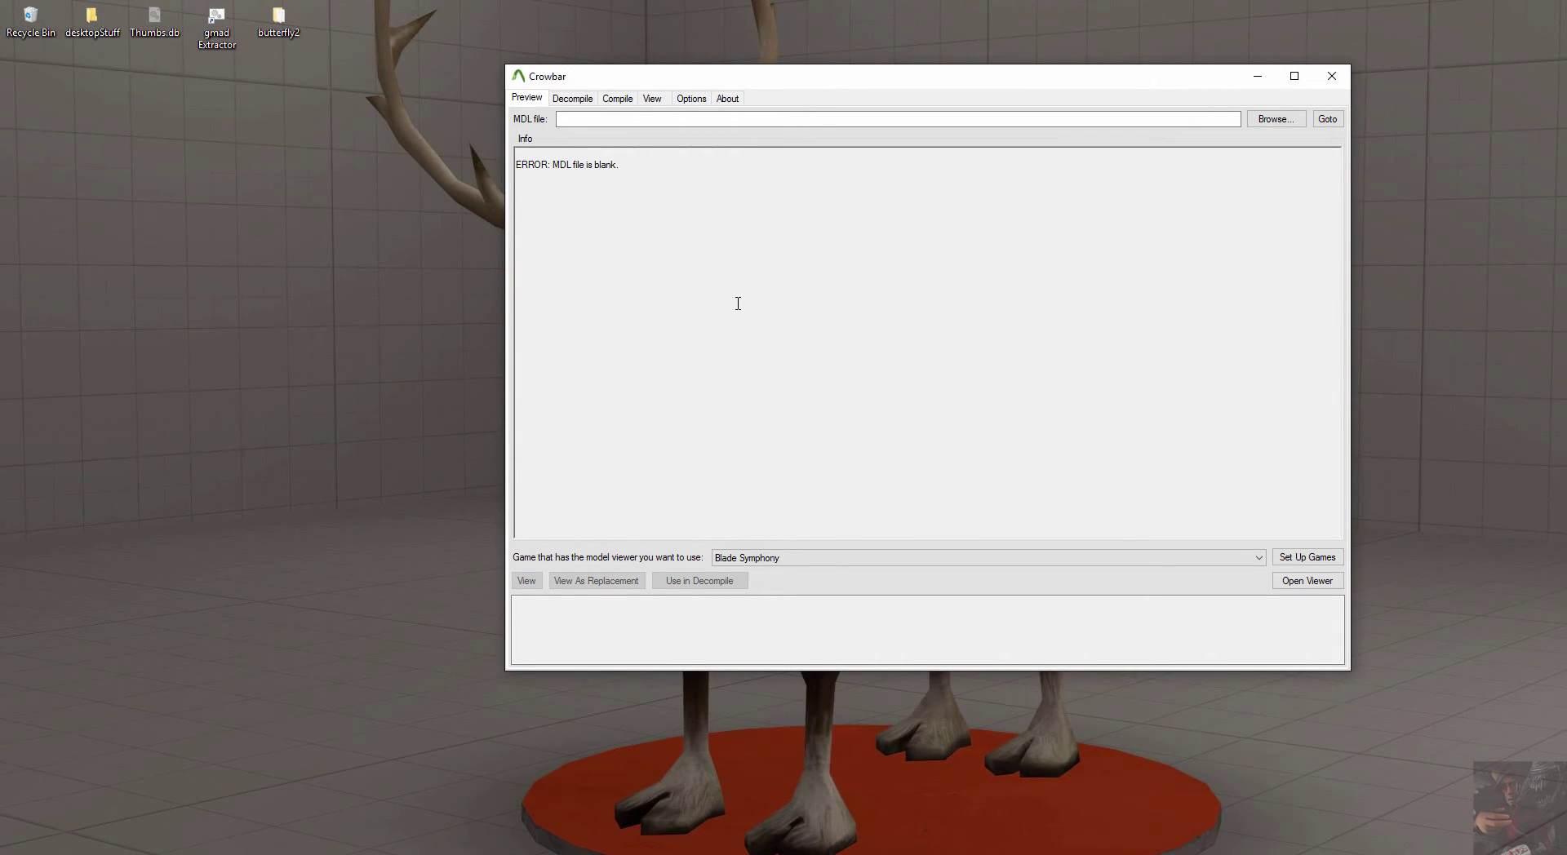
pyautogui.click(572, 98)
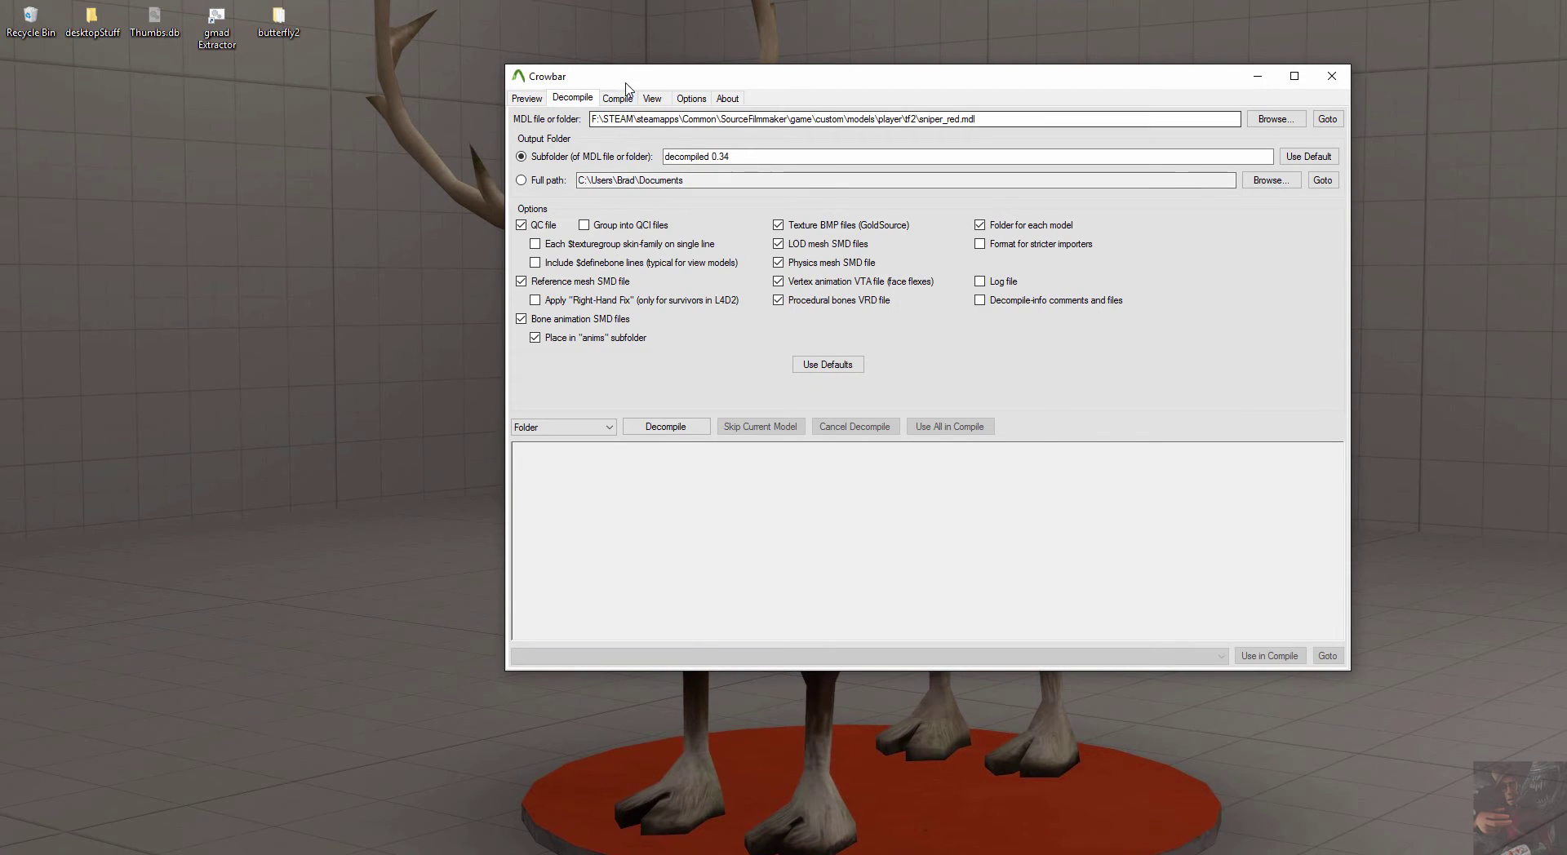
pyautogui.click(618, 98)
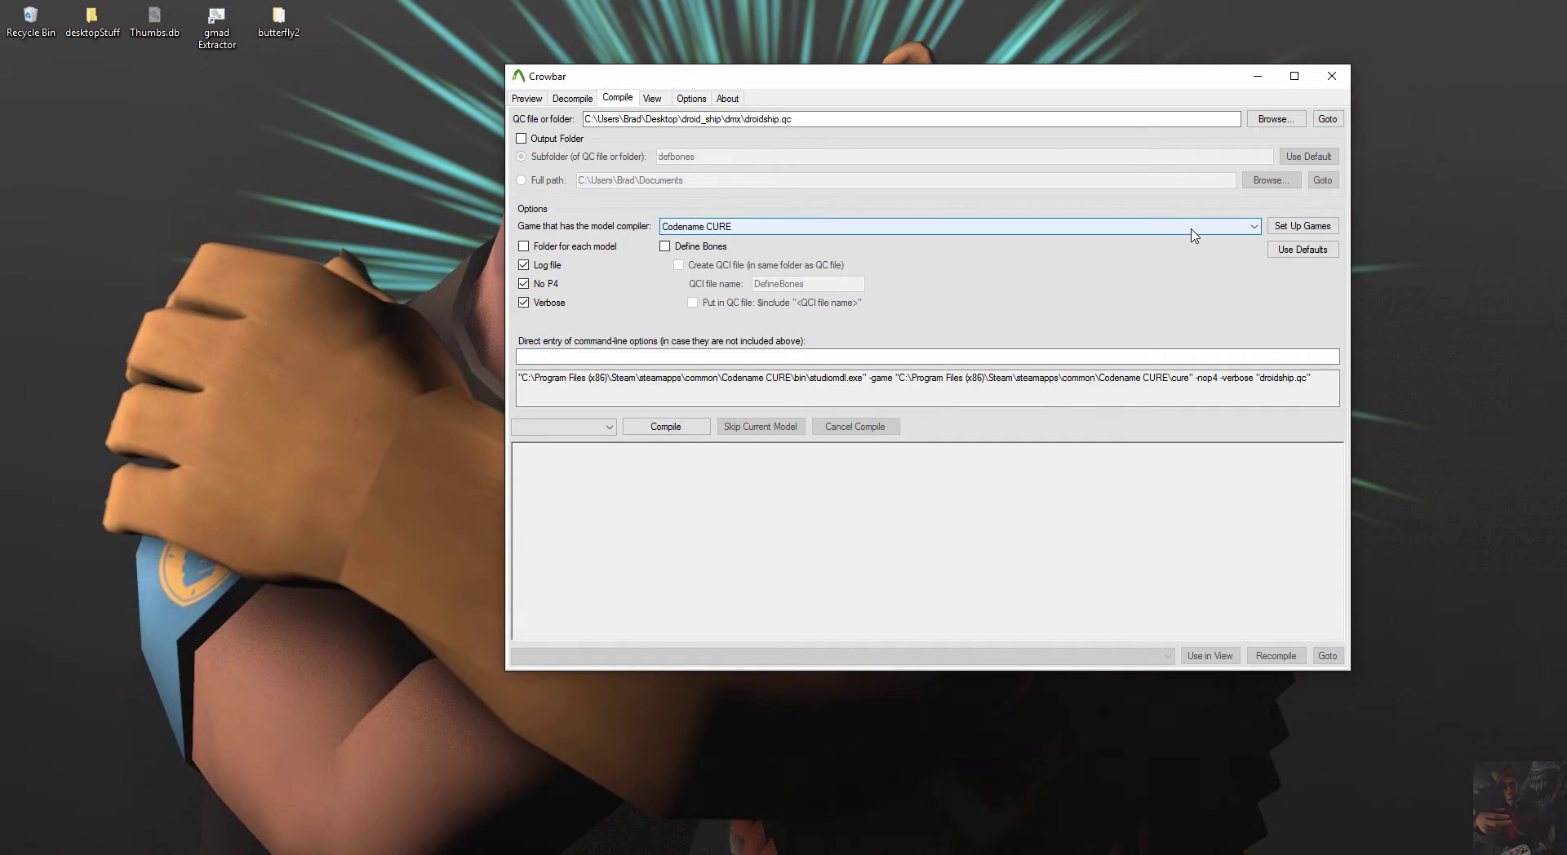
pyautogui.click(1191, 235)
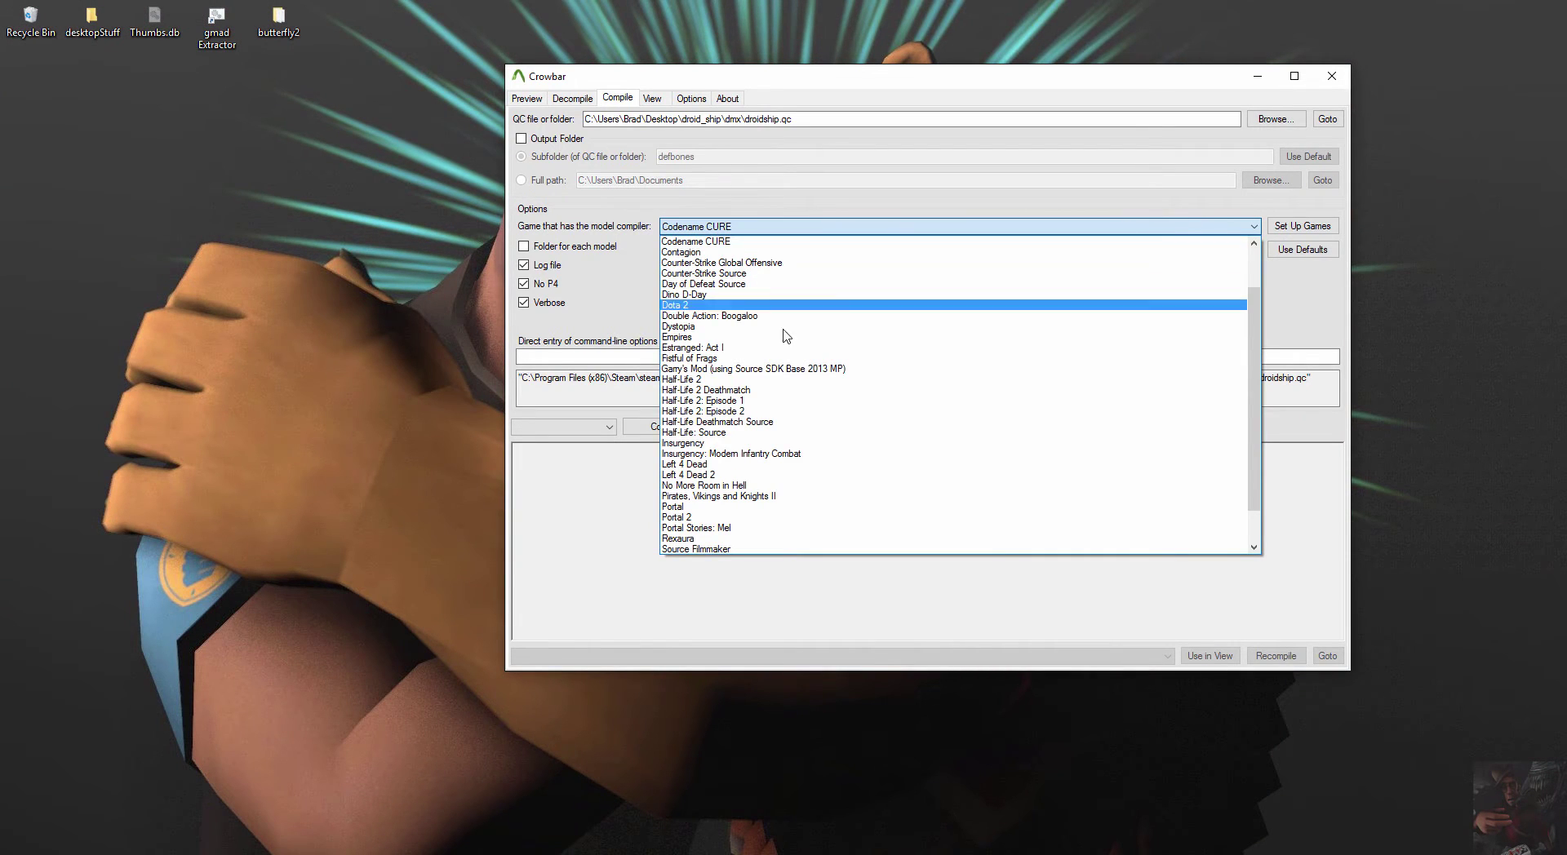
pyautogui.scroll(-1, 788, 454)
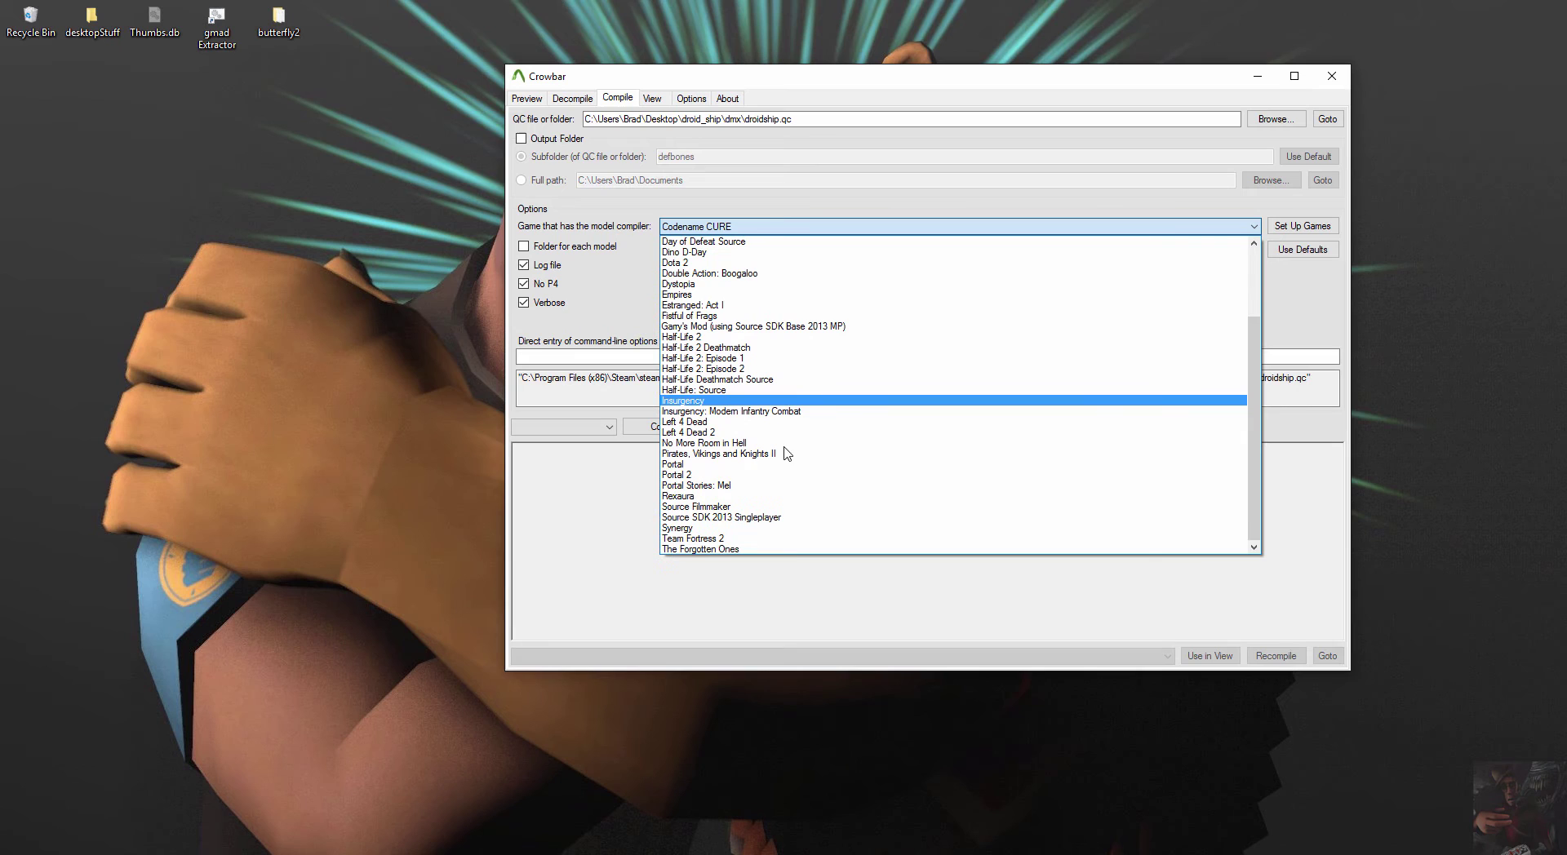
pyautogui.scroll(1, 796, 353)
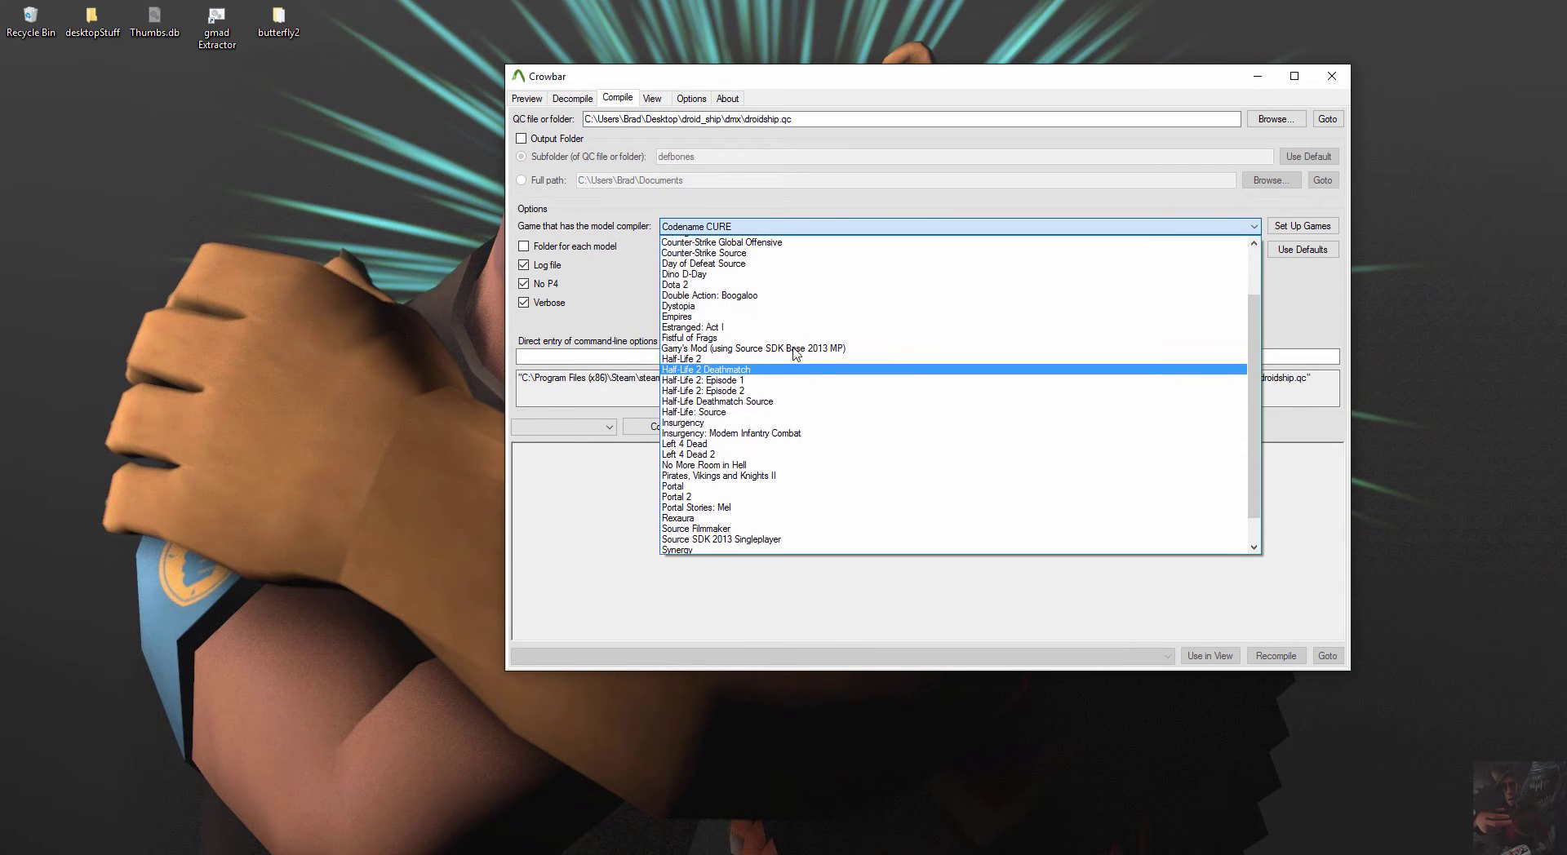
pyautogui.scroll(3, 796, 353)
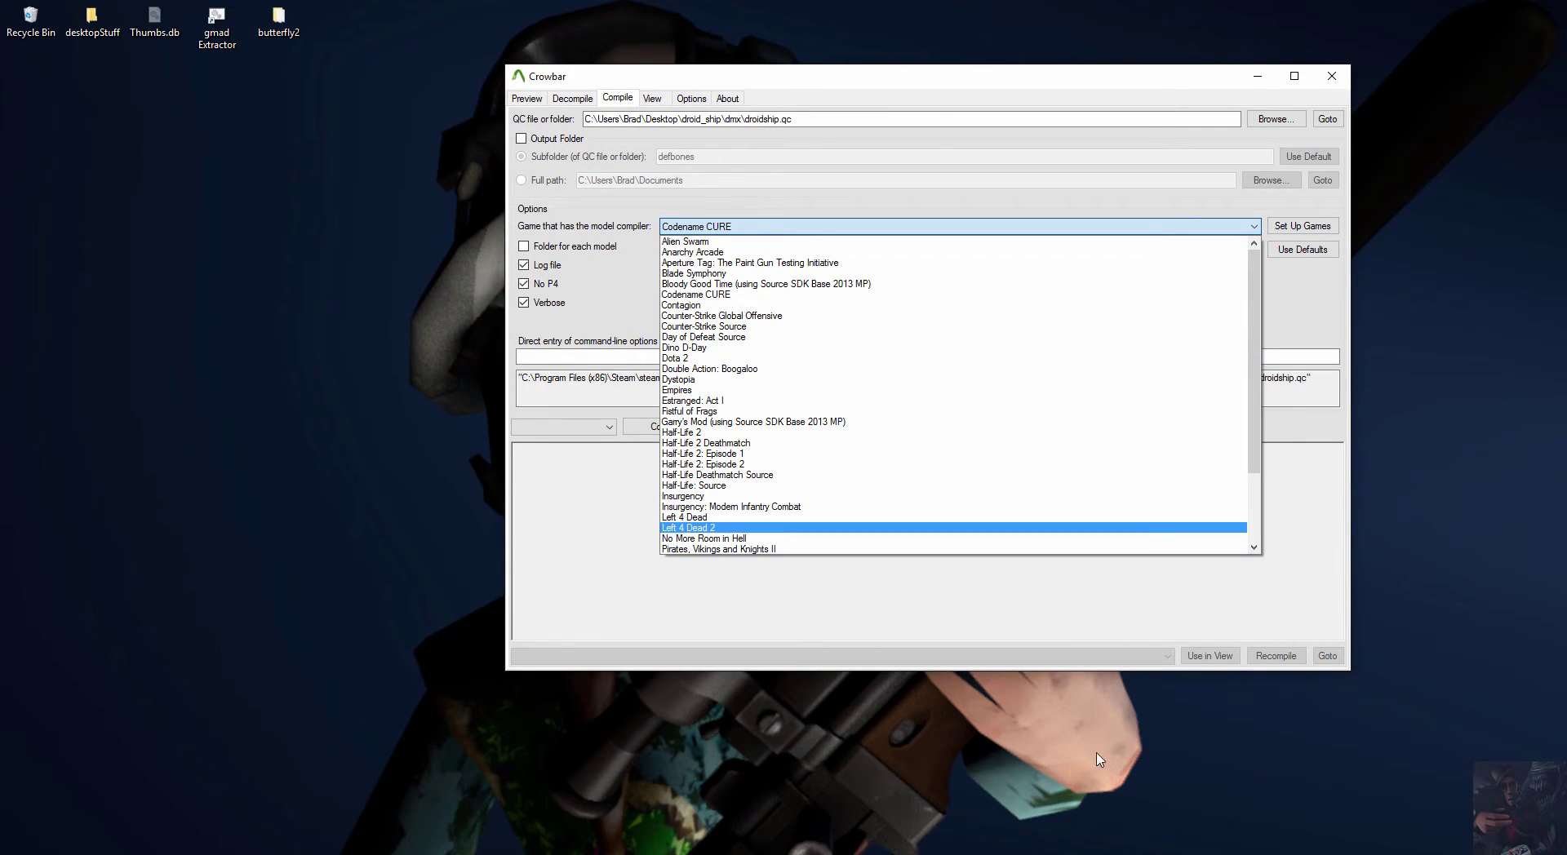
pyautogui.press('Escape')
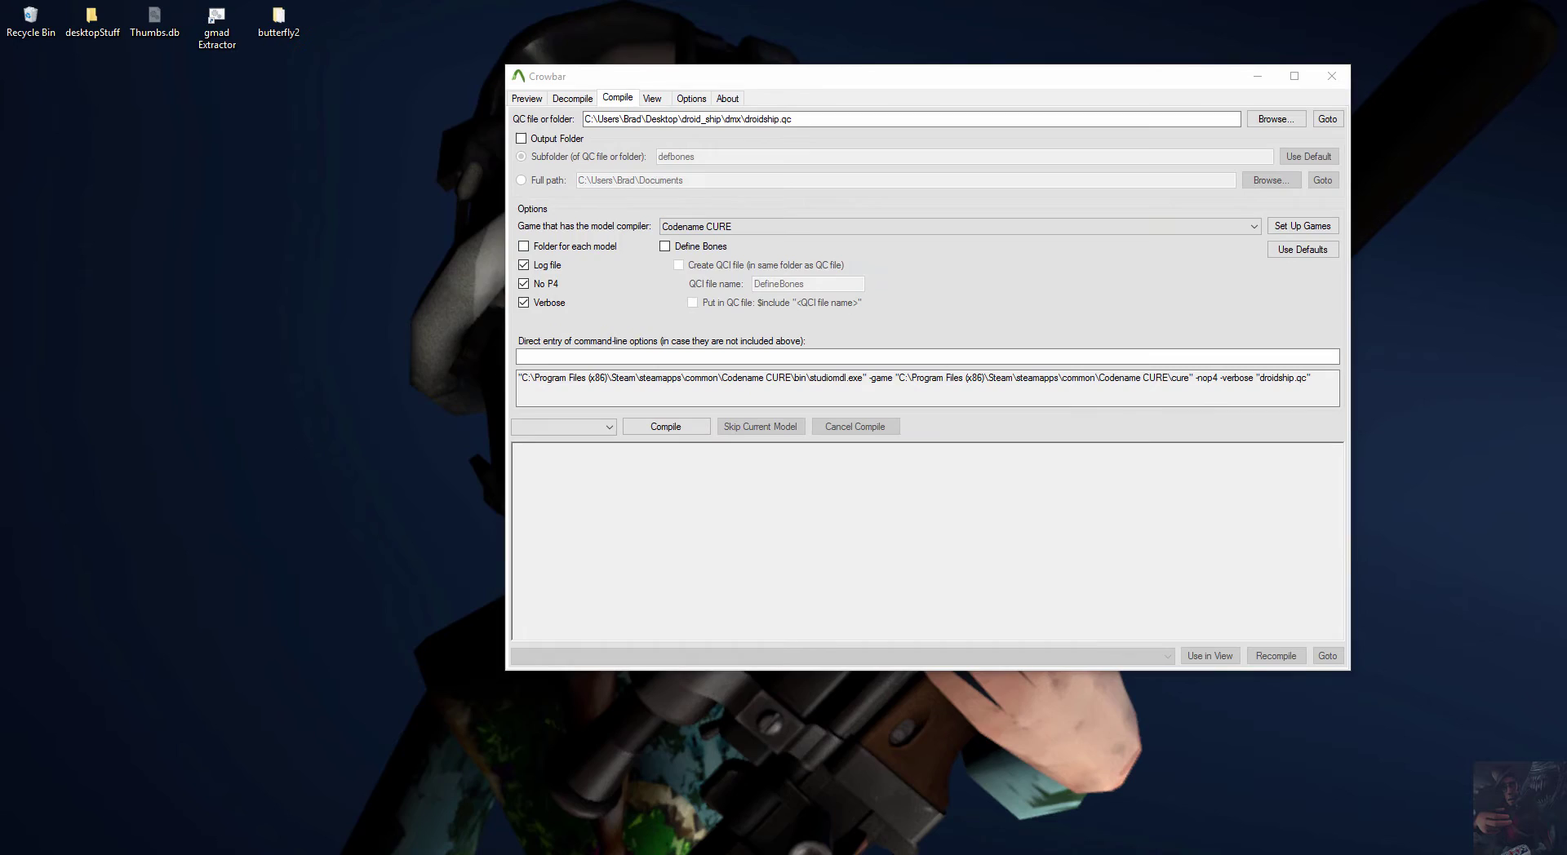
pyautogui.hotkey('alt', 'Tab')
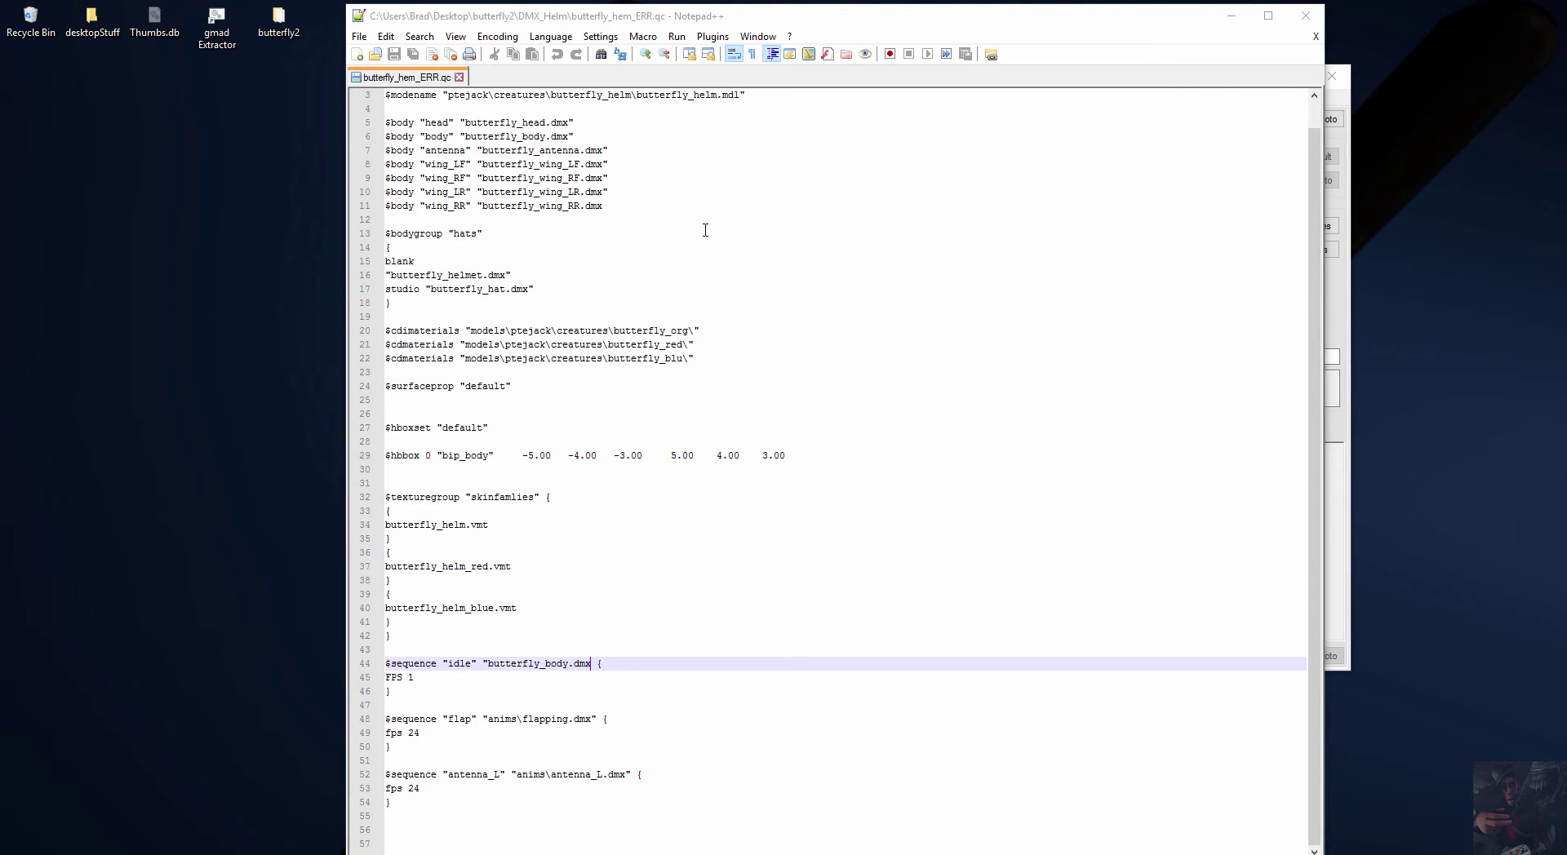
pyautogui.scroll(1, 705, 230)
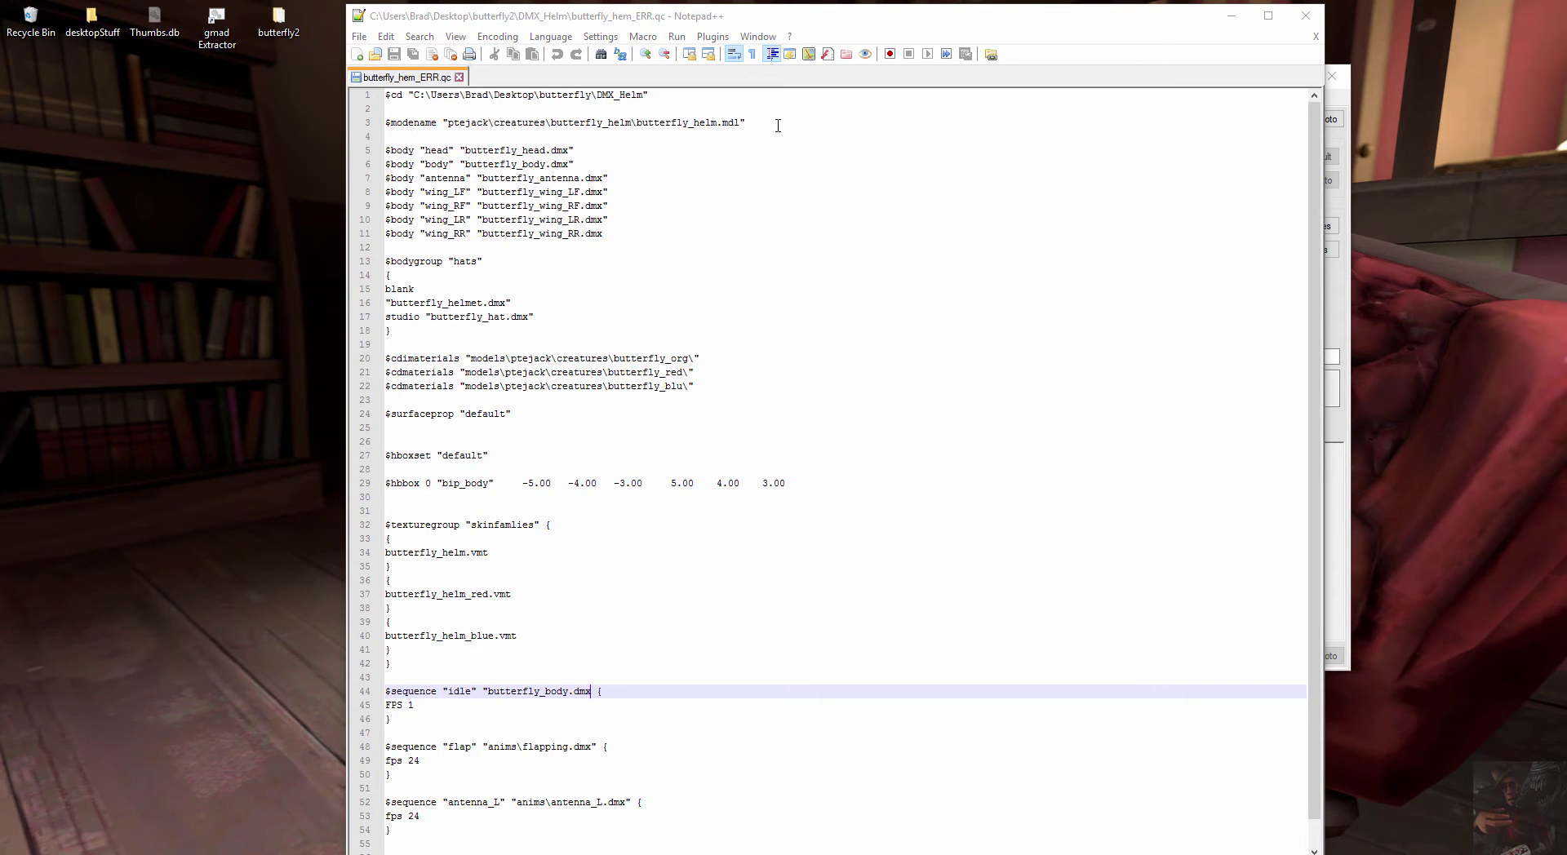
pyautogui.scroll(-1, 562, 326)
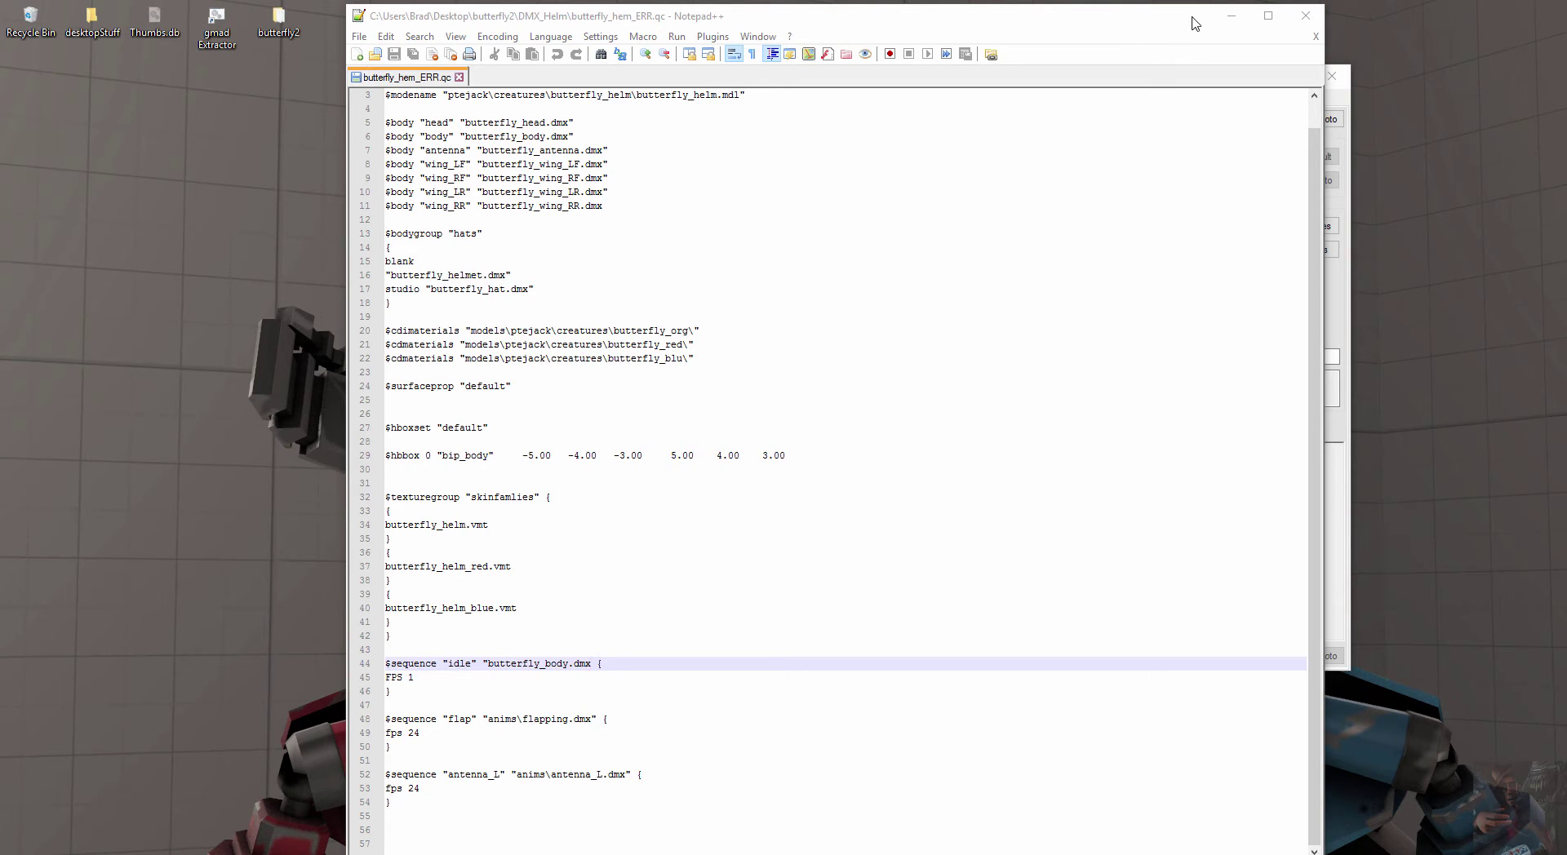
# - Return to Crowbar and choose Source Filmmaker as the game that has the model compiler
pyautogui.click(1235, 18)
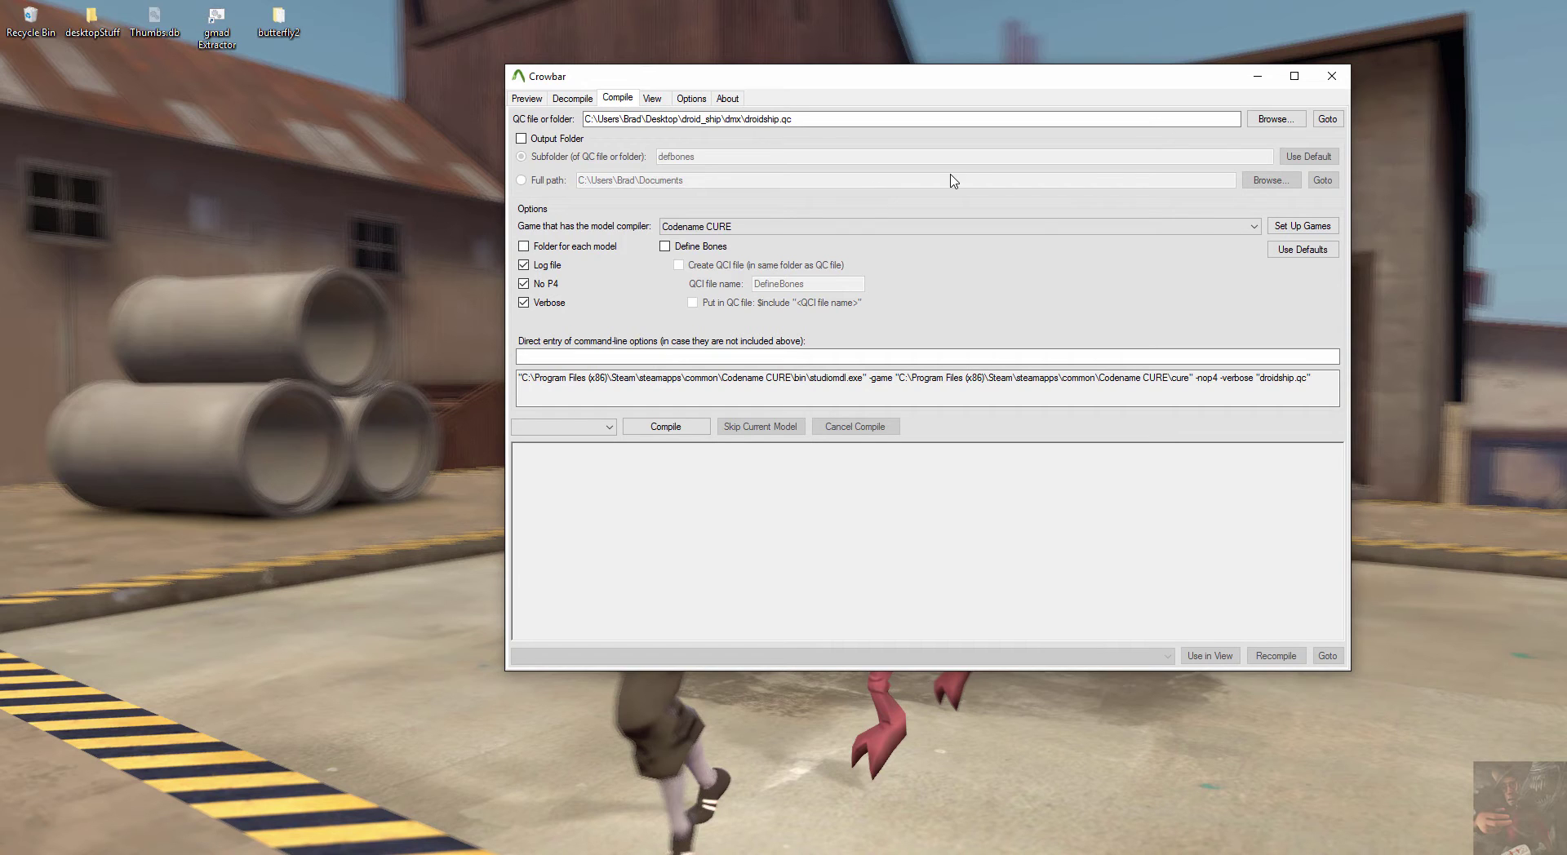
pyautogui.click(744, 227)
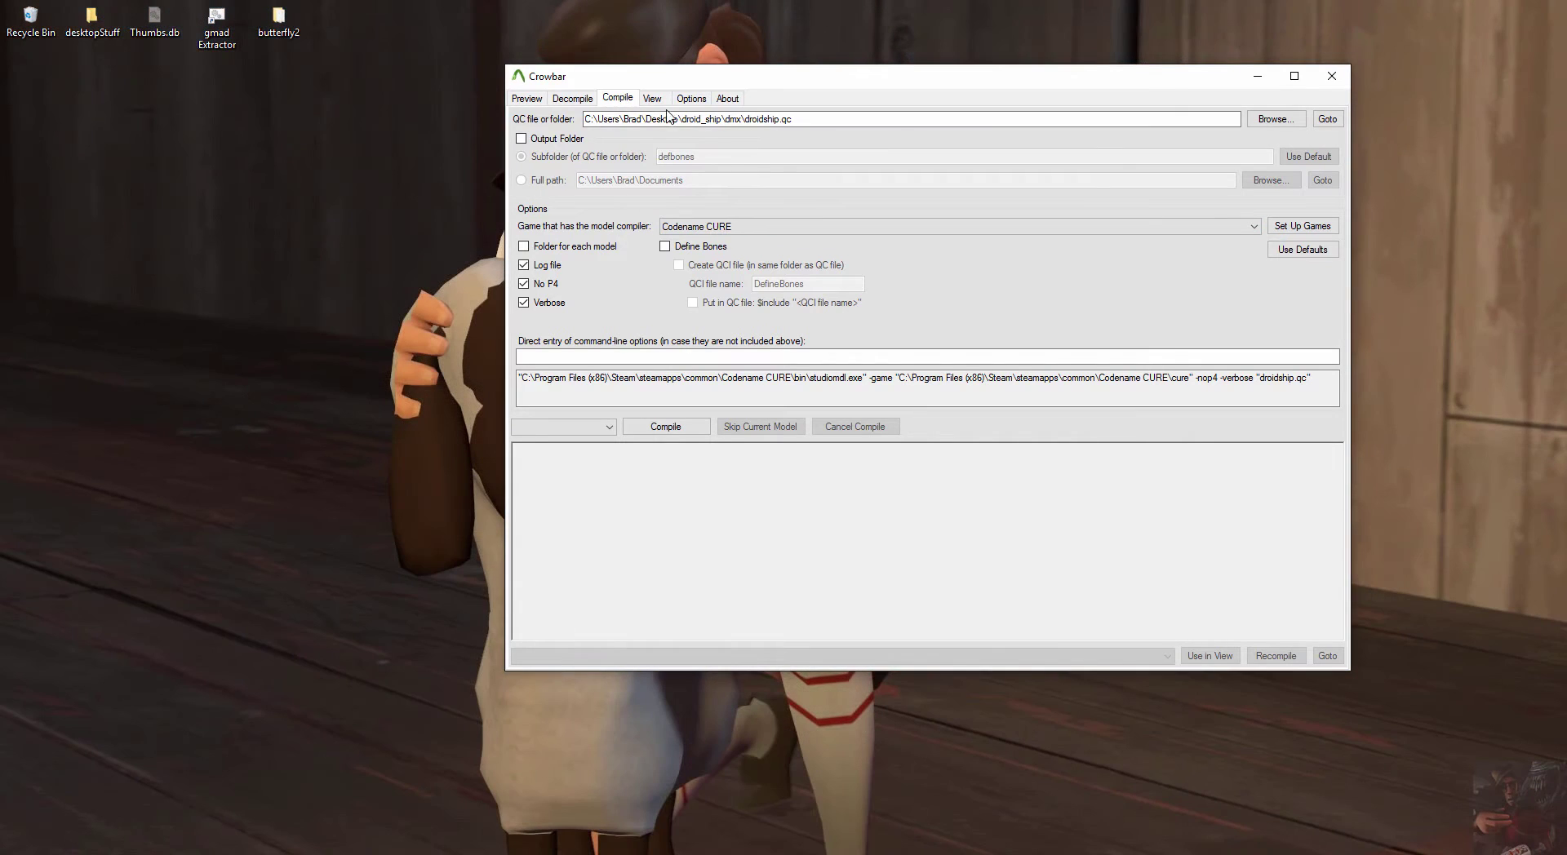
pyautogui.click(935, 121)
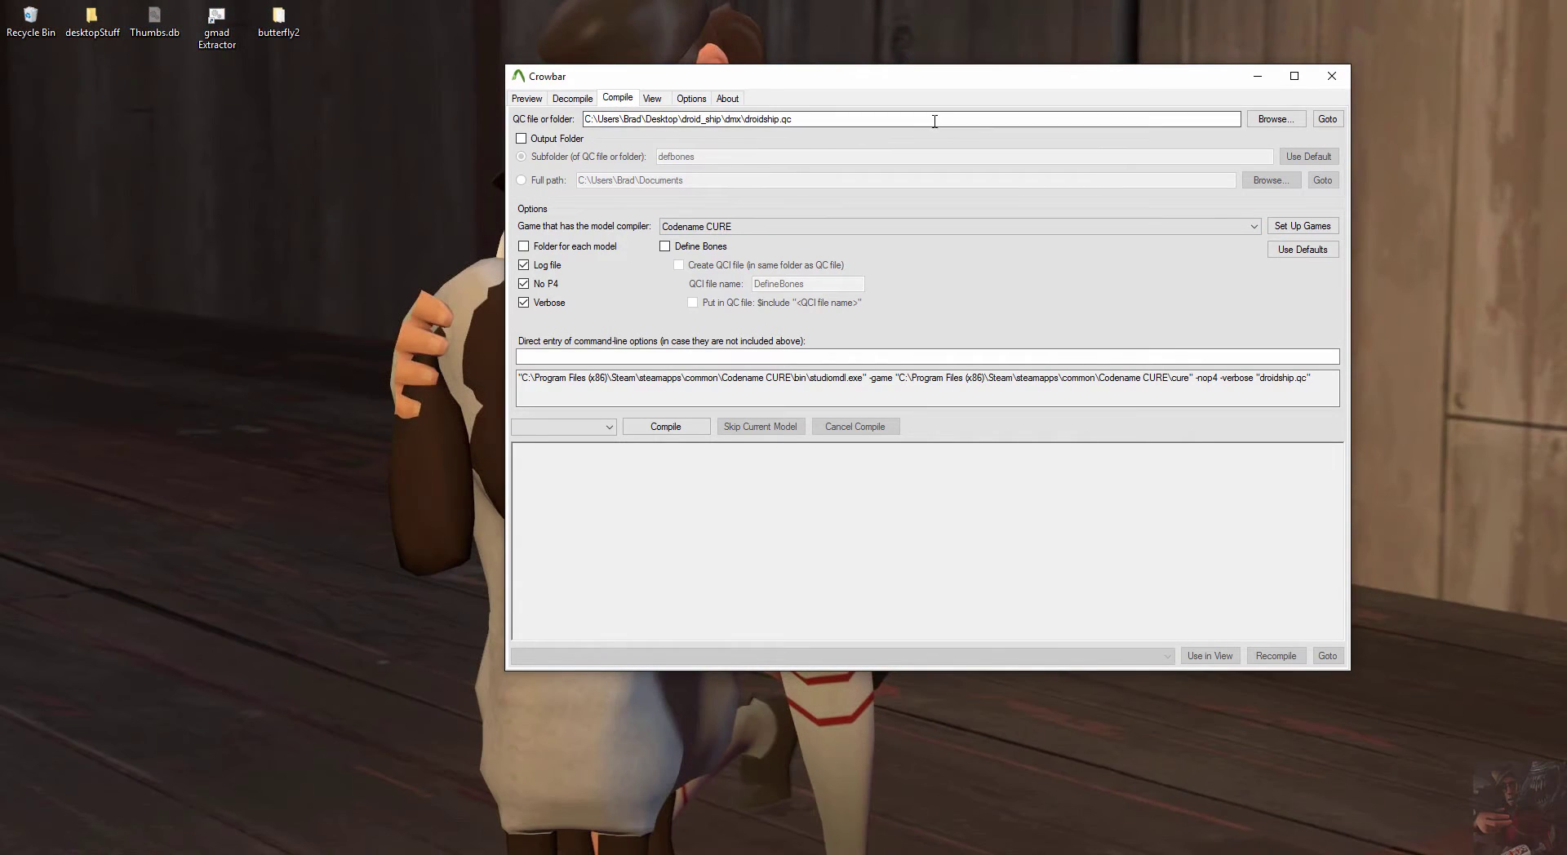
pyautogui.click(1253, 228)
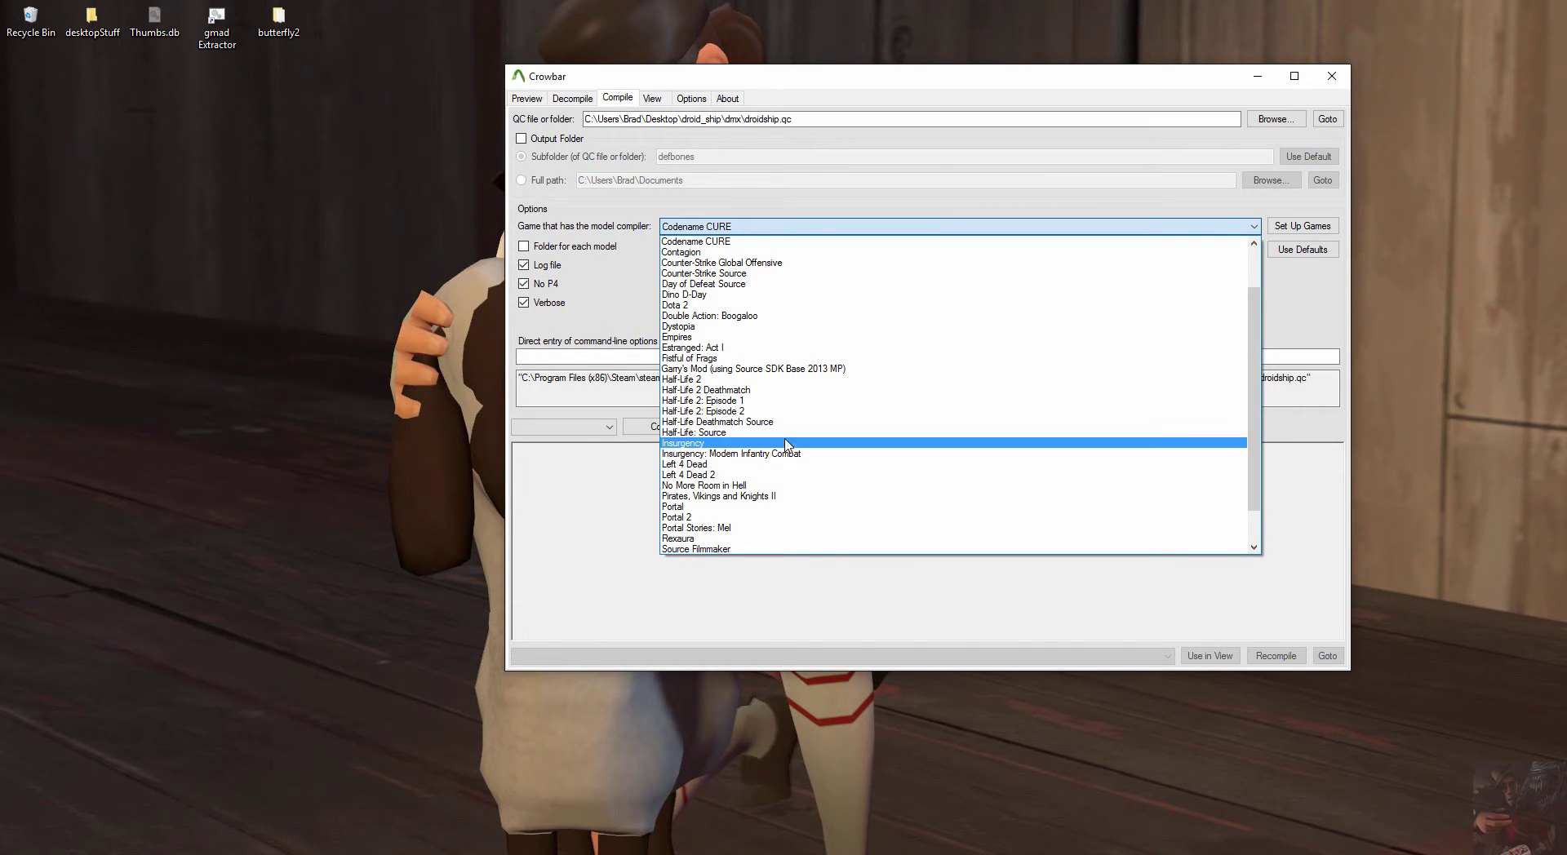
pyautogui.scroll(-2, 787, 478)
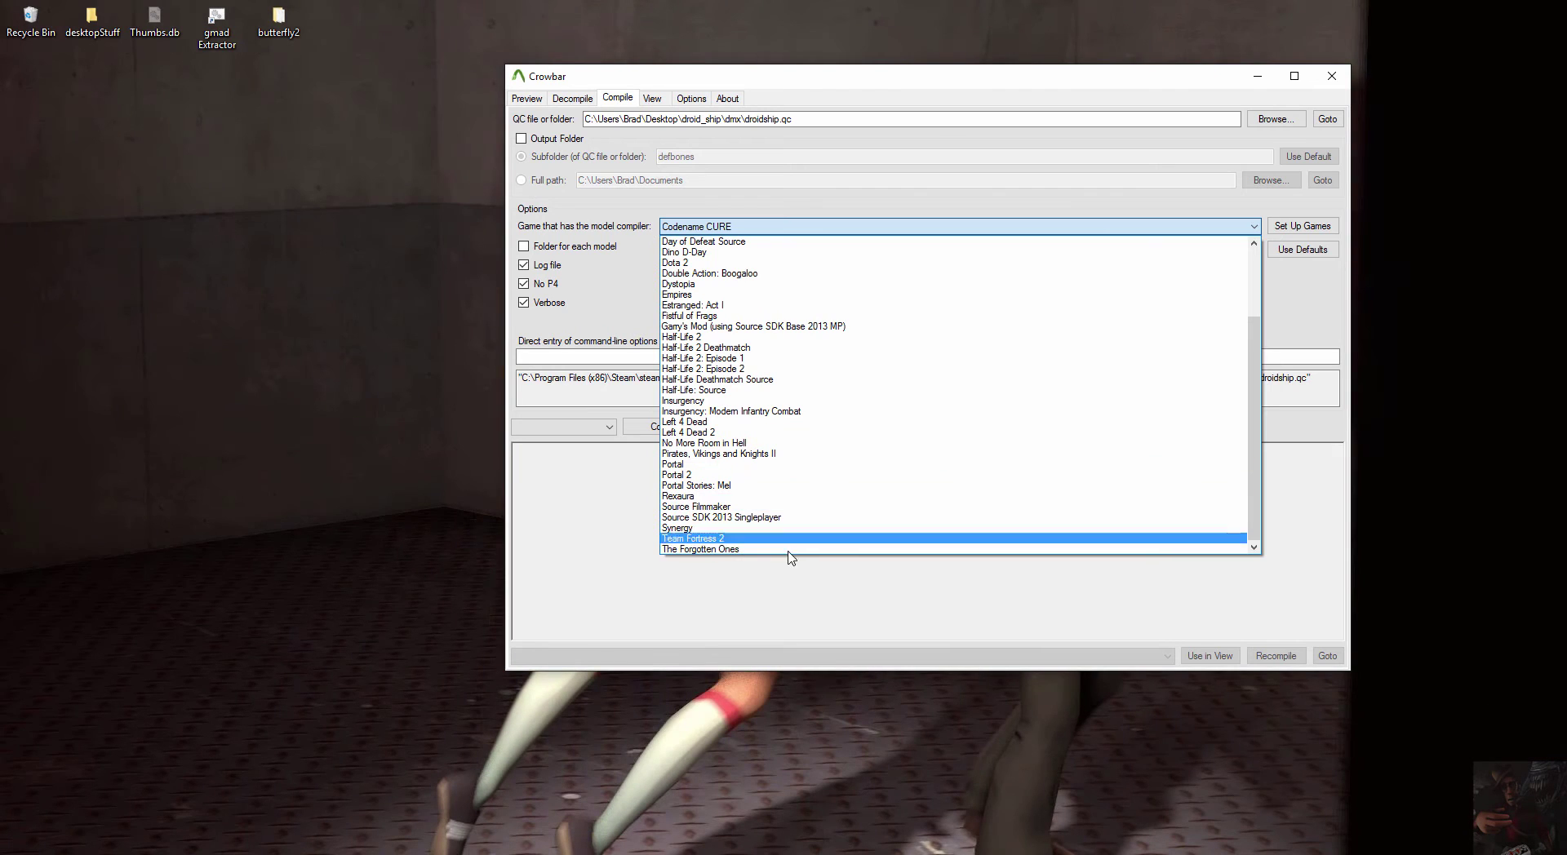
pyautogui.scroll(3, 792, 256)
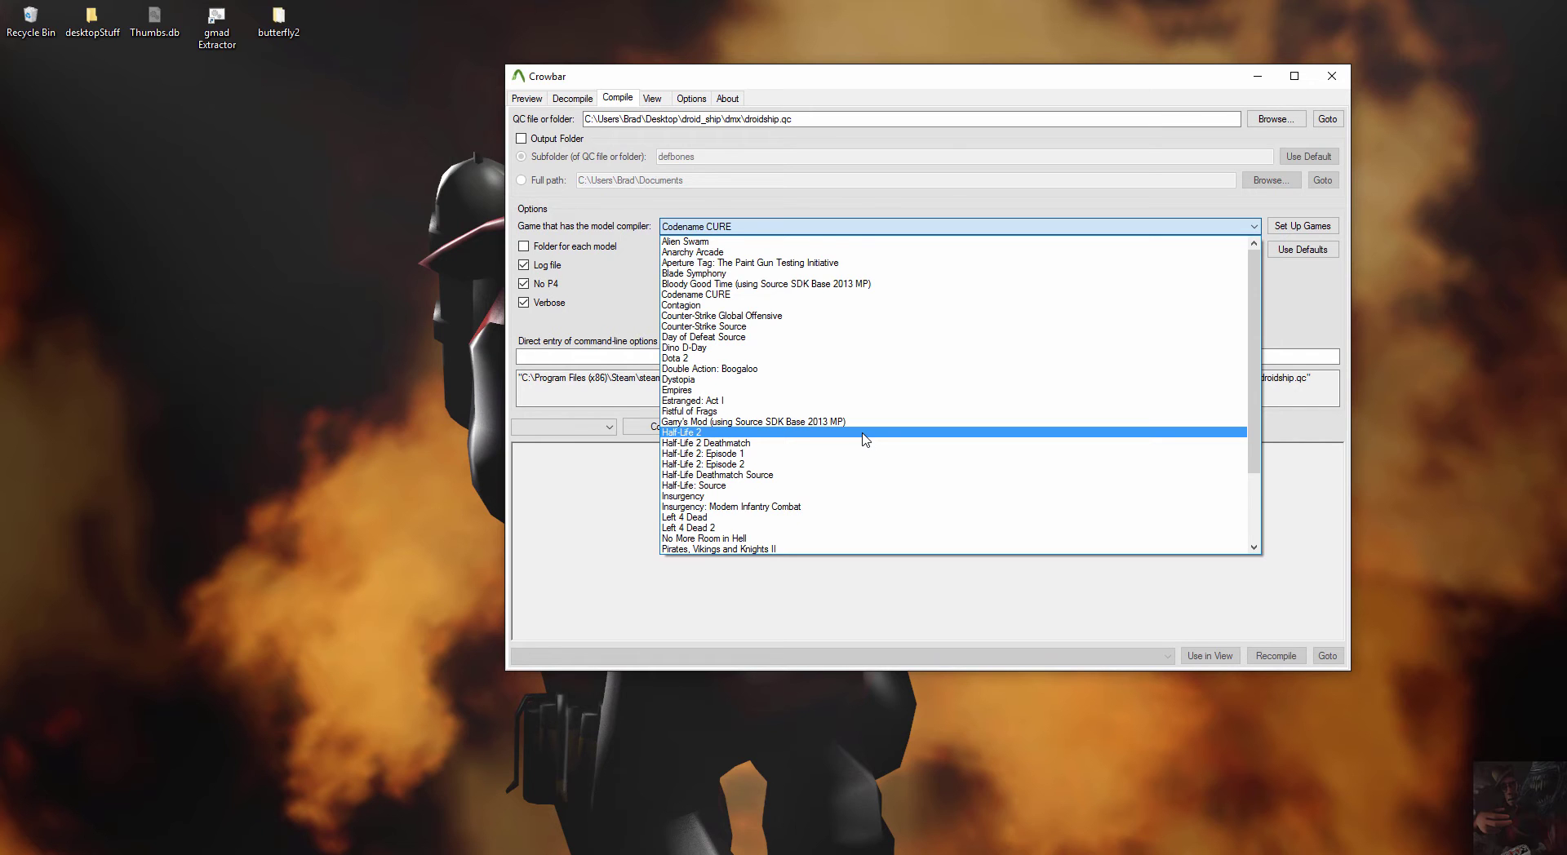
pyautogui.scroll(-3, 864, 439)
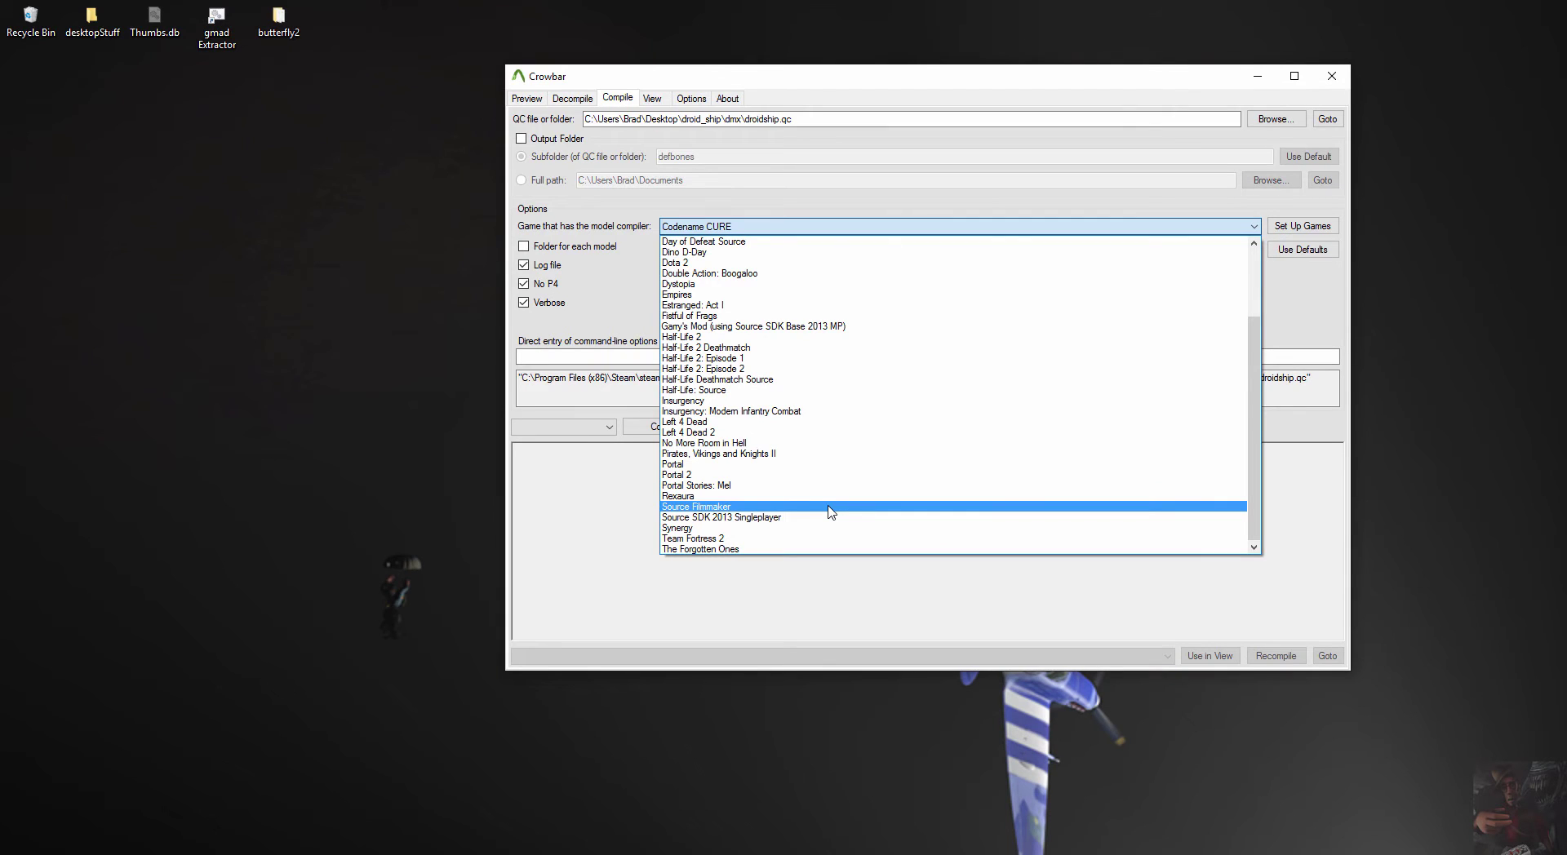
pyautogui.click(831, 508)
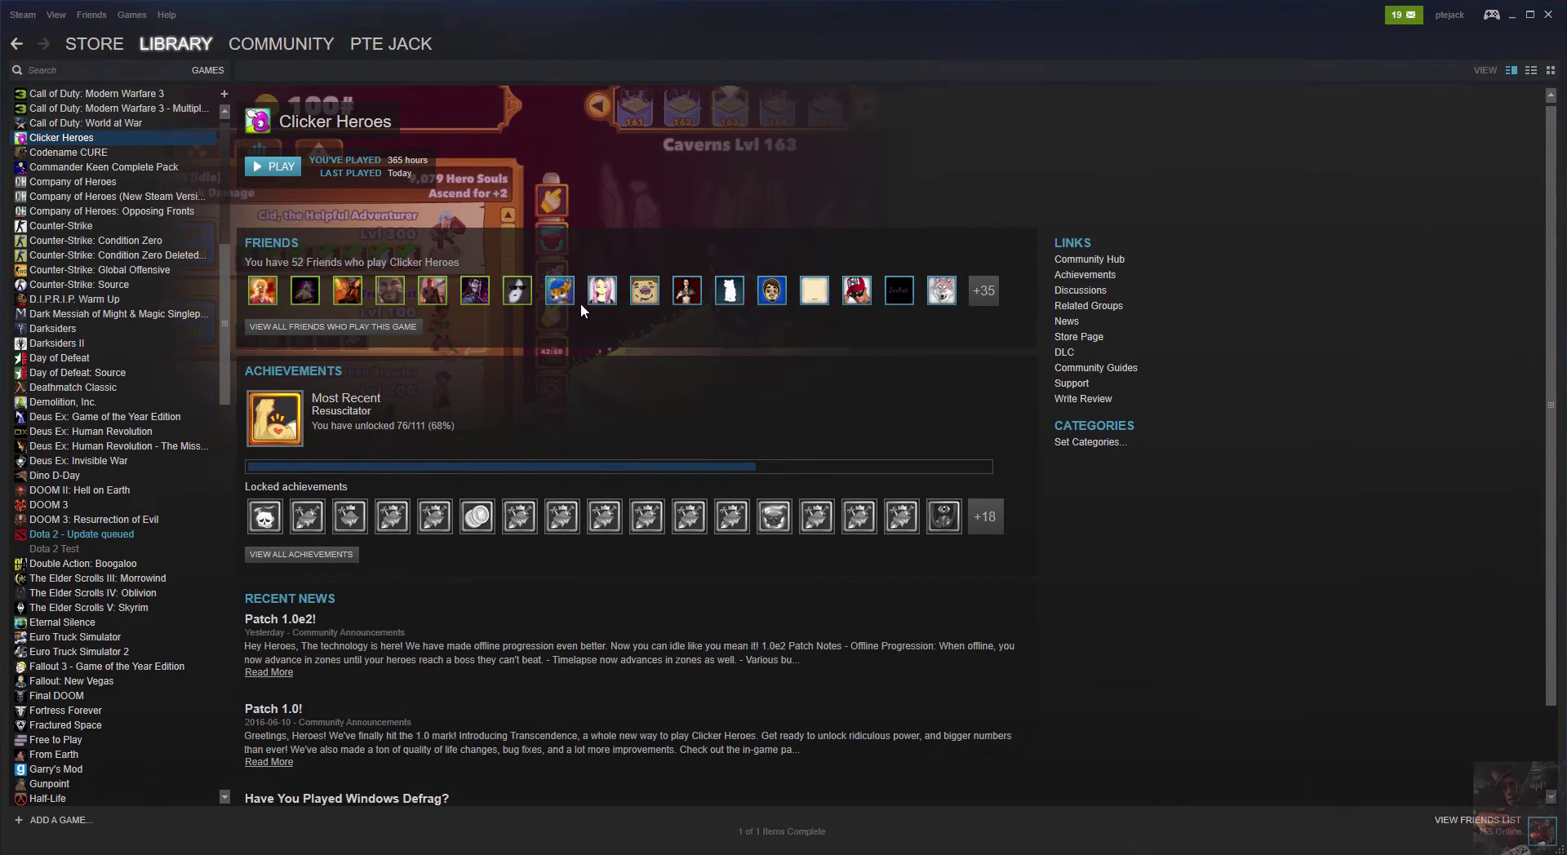
# - Check Steam's library folders on C:, F: and H: from the Downloads settings page
pyautogui.moveTo(188, 45)
pyautogui.click(212, 72)
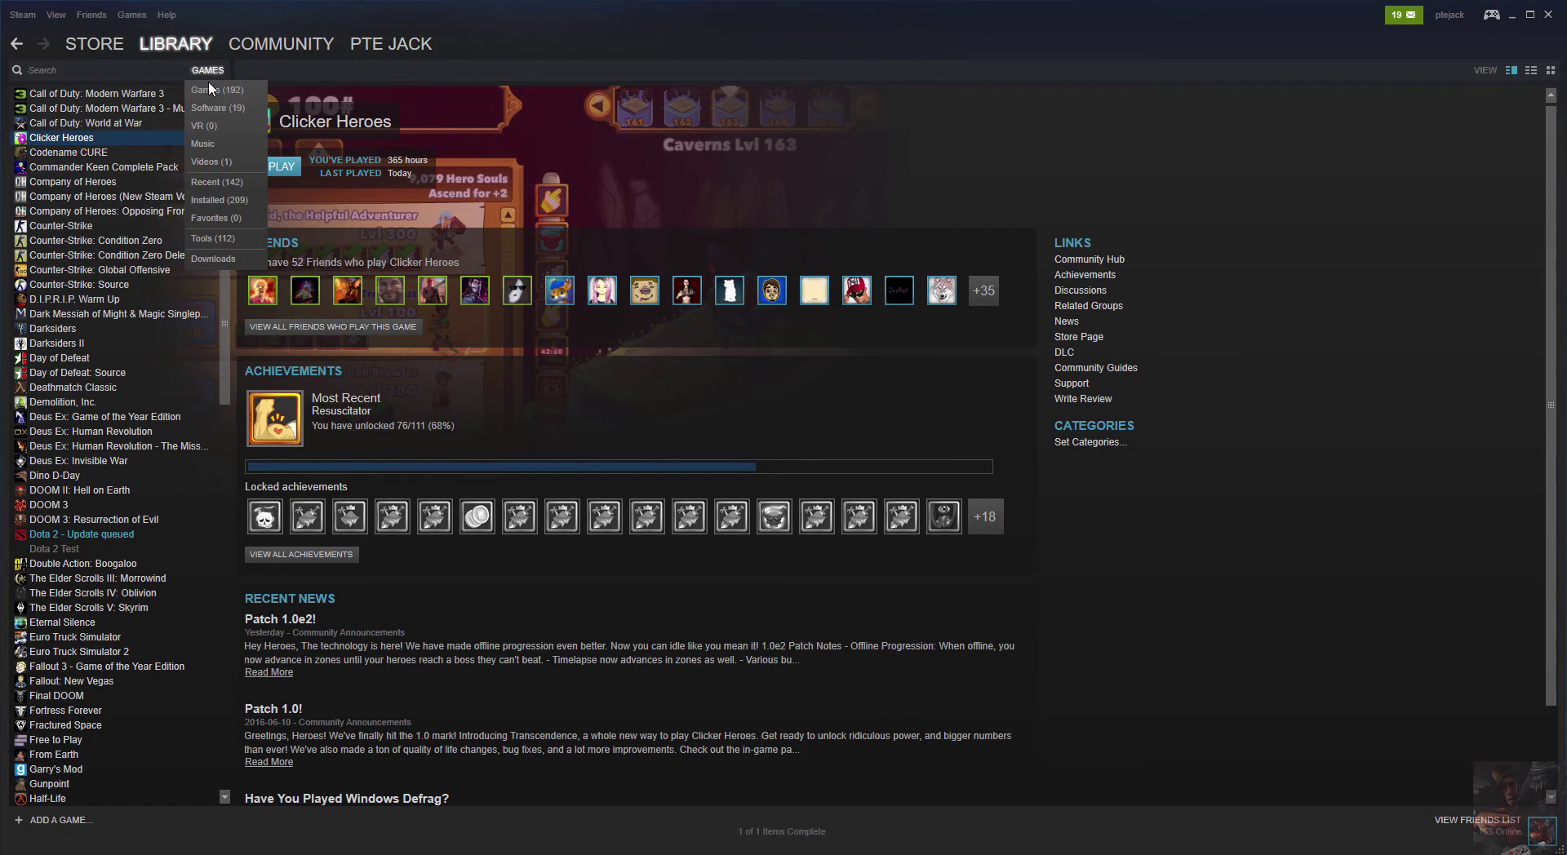
pyautogui.click(21, 16)
pyautogui.click(29, 133)
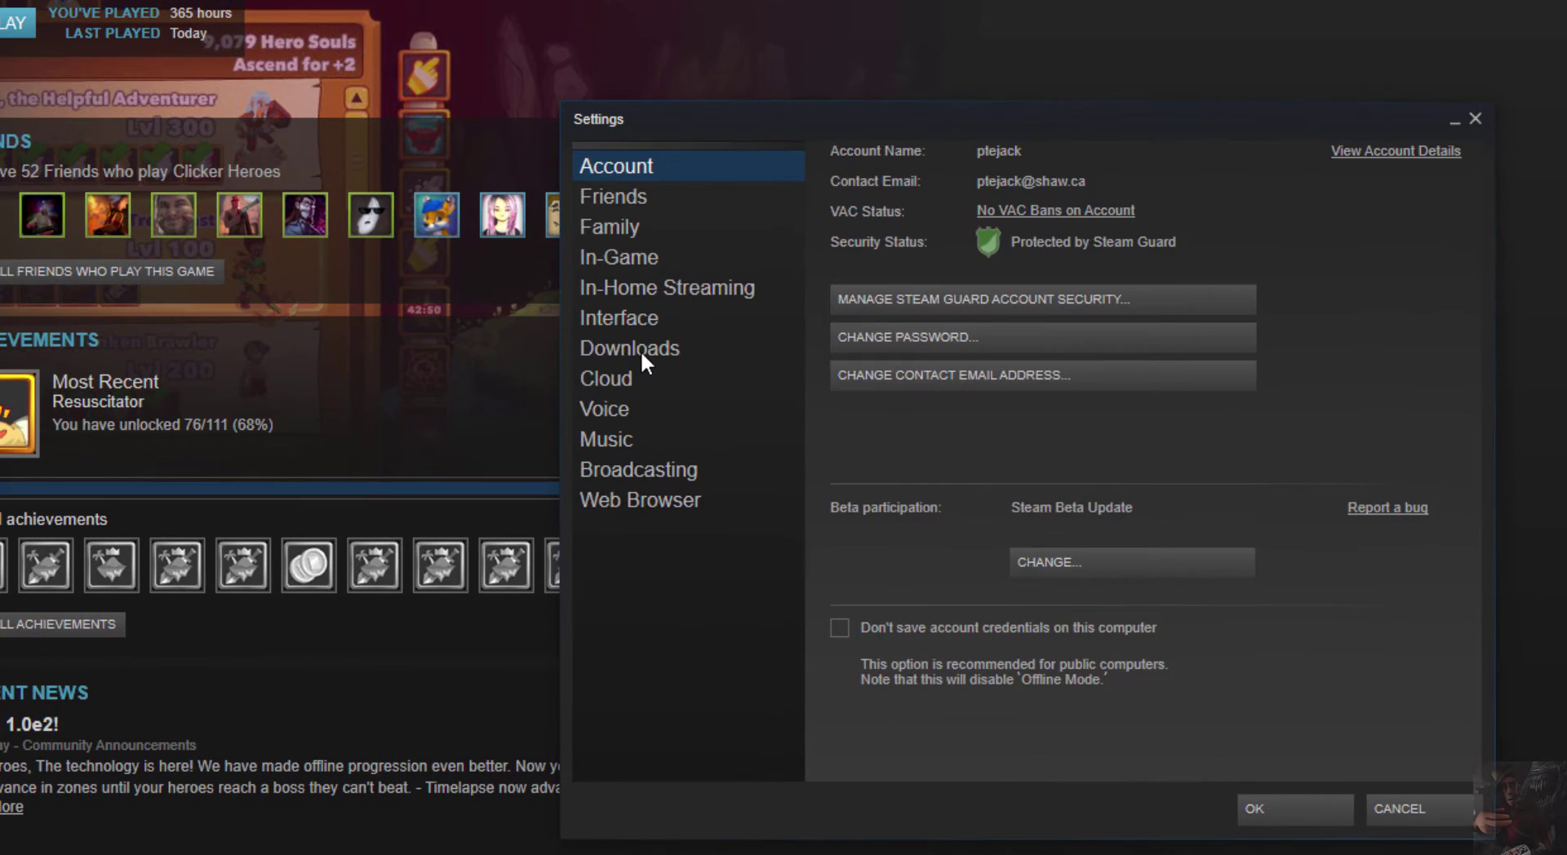
pyautogui.click(640, 349)
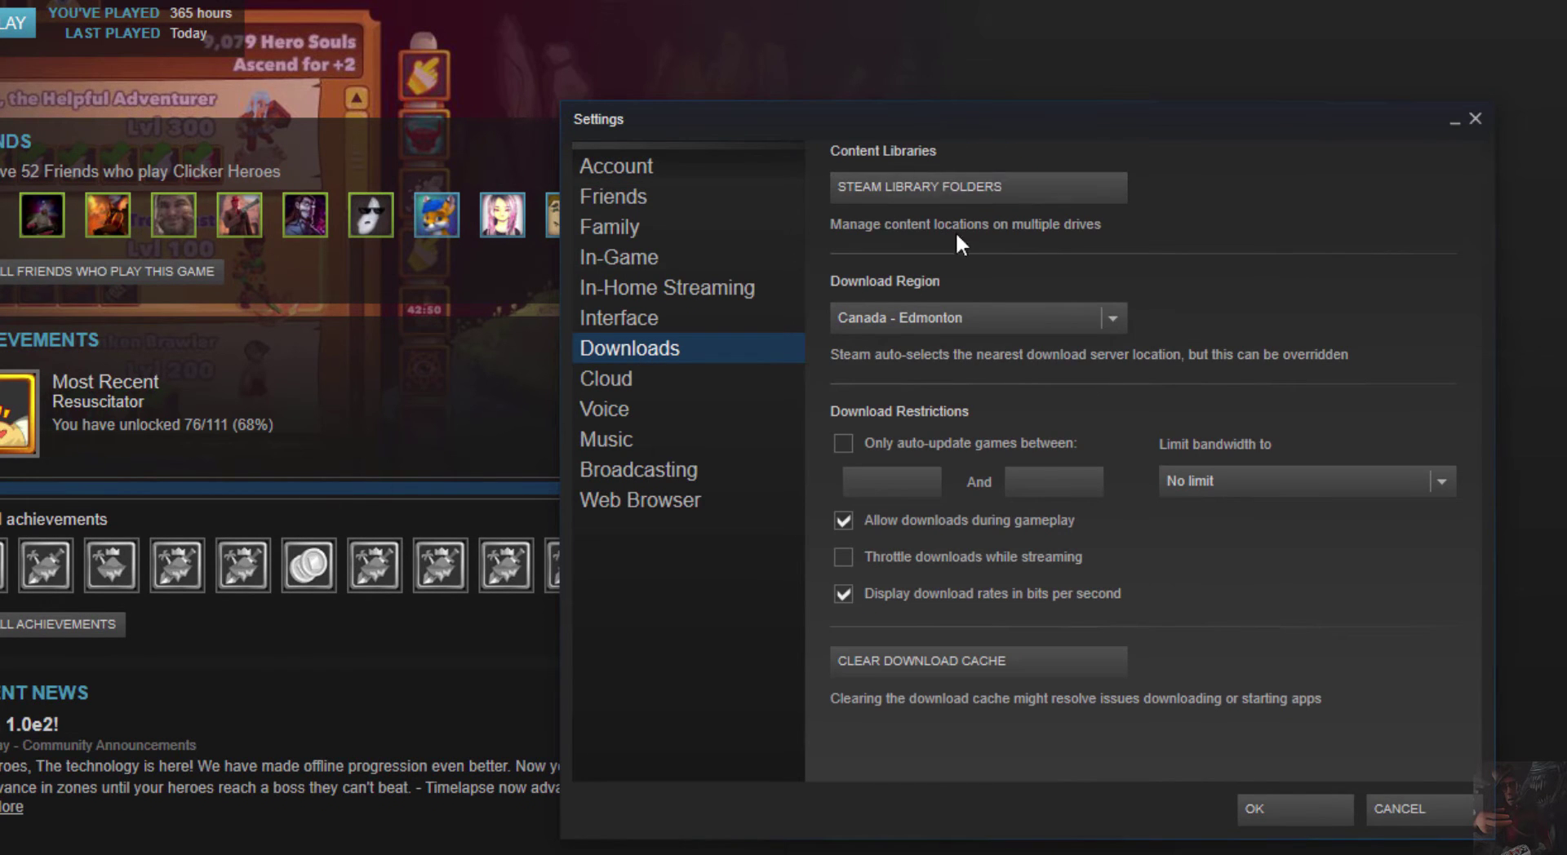
pyautogui.click(968, 187)
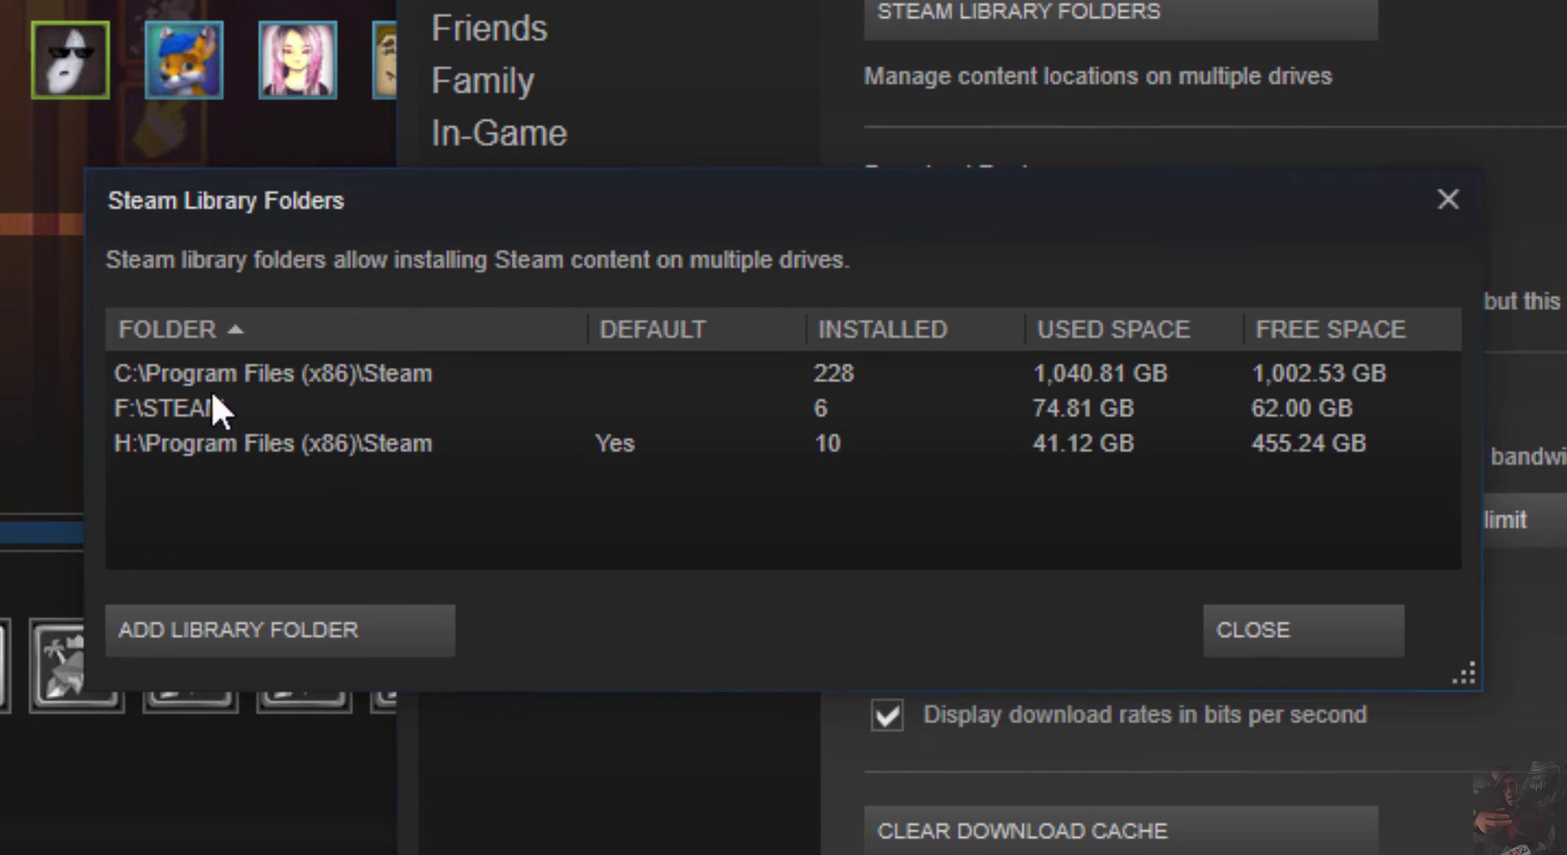
pyautogui.click(1356, 609)
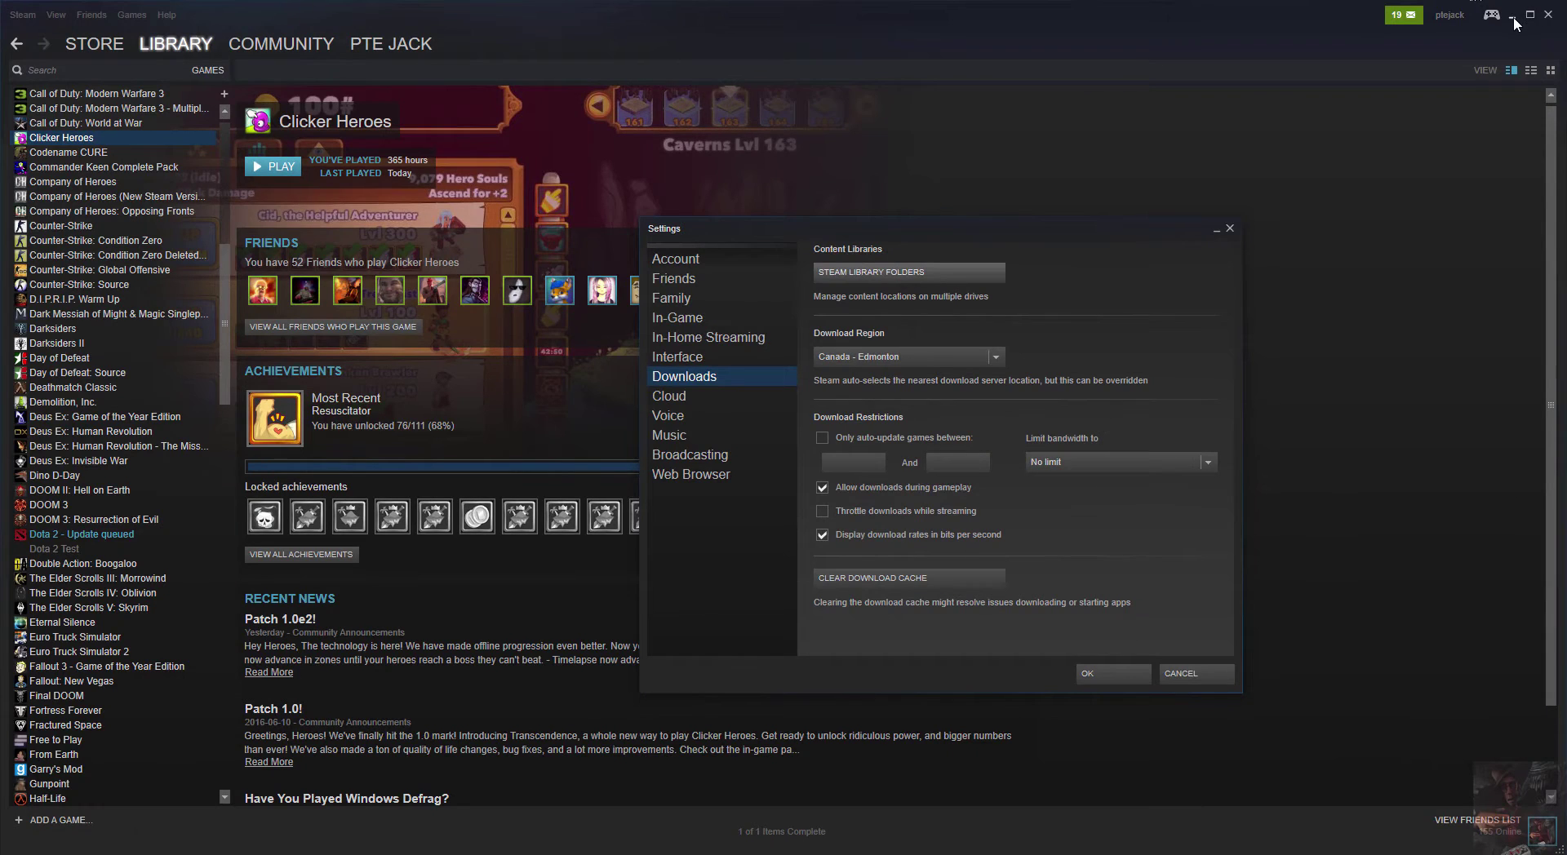
# - Dismiss Steam and its settings, then bring up Crowbar's Set Up Games dialog
pyautogui.click(1512, 16)
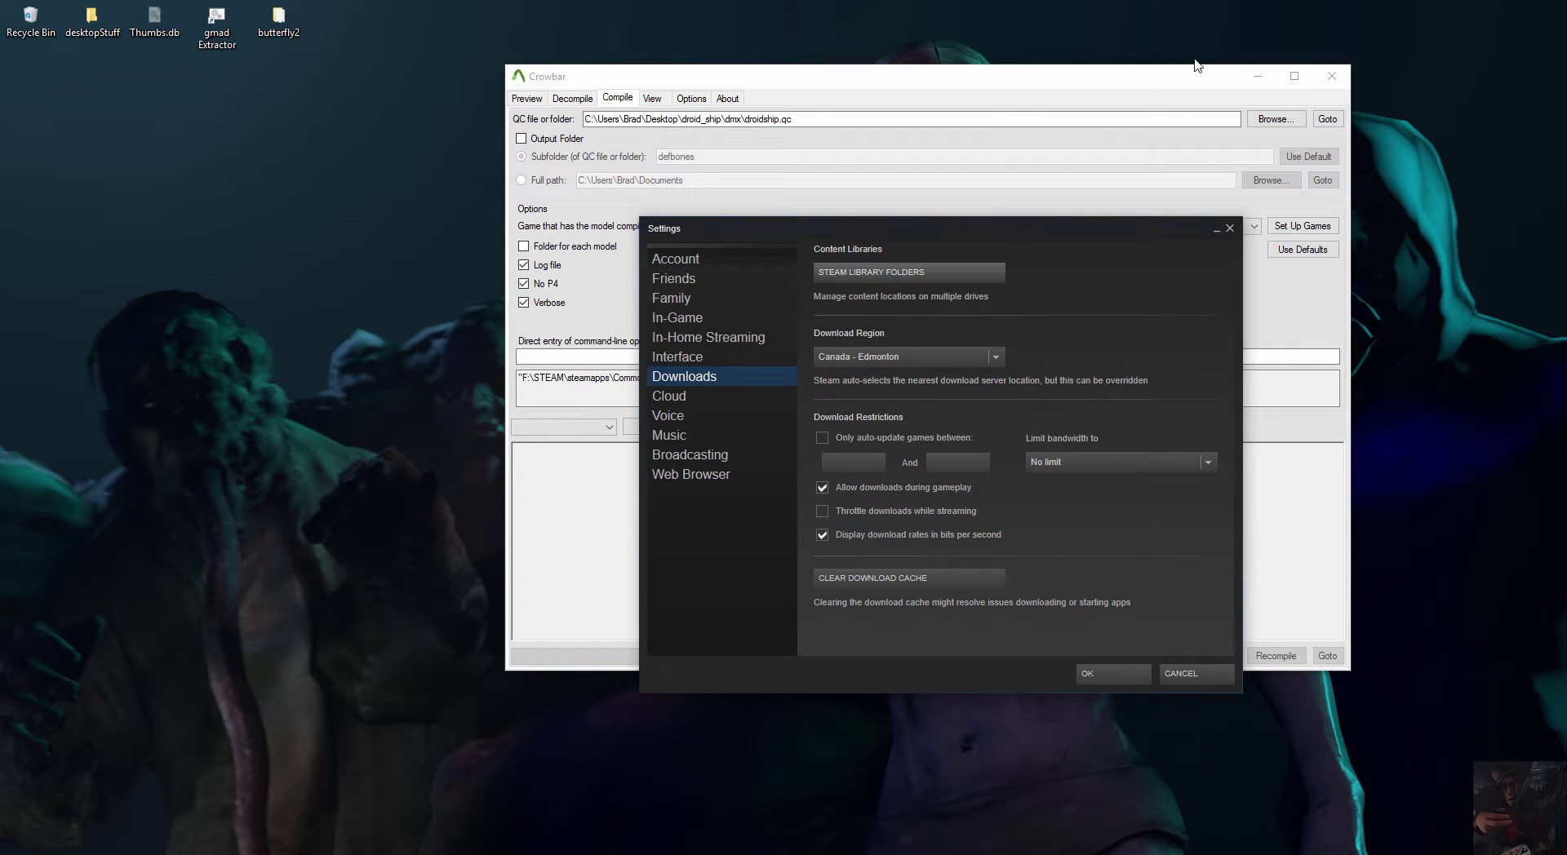
pyautogui.click(1229, 228)
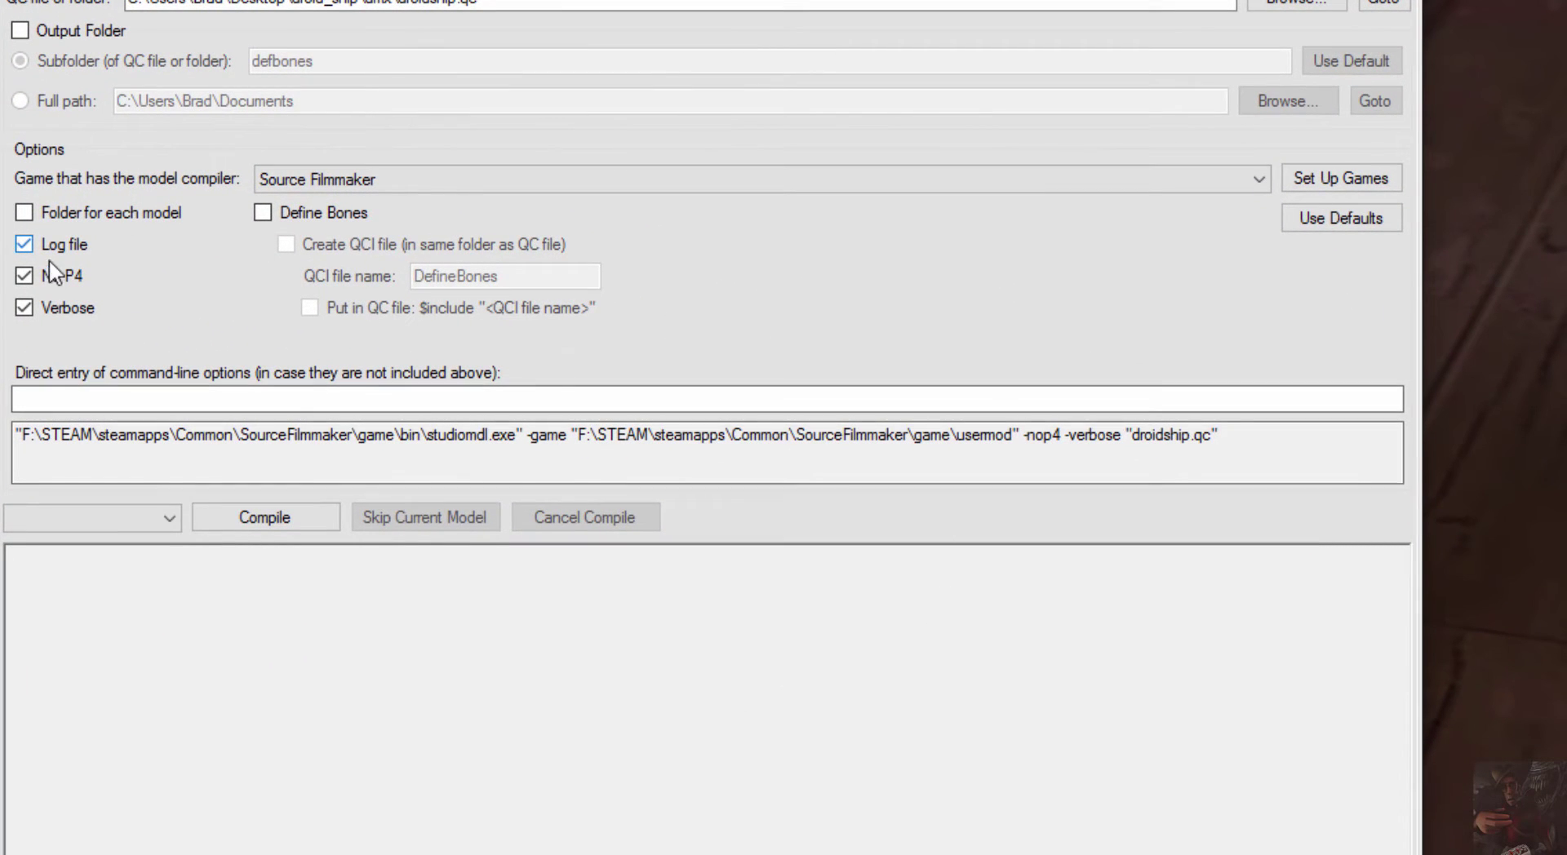
pyautogui.click(1347, 183)
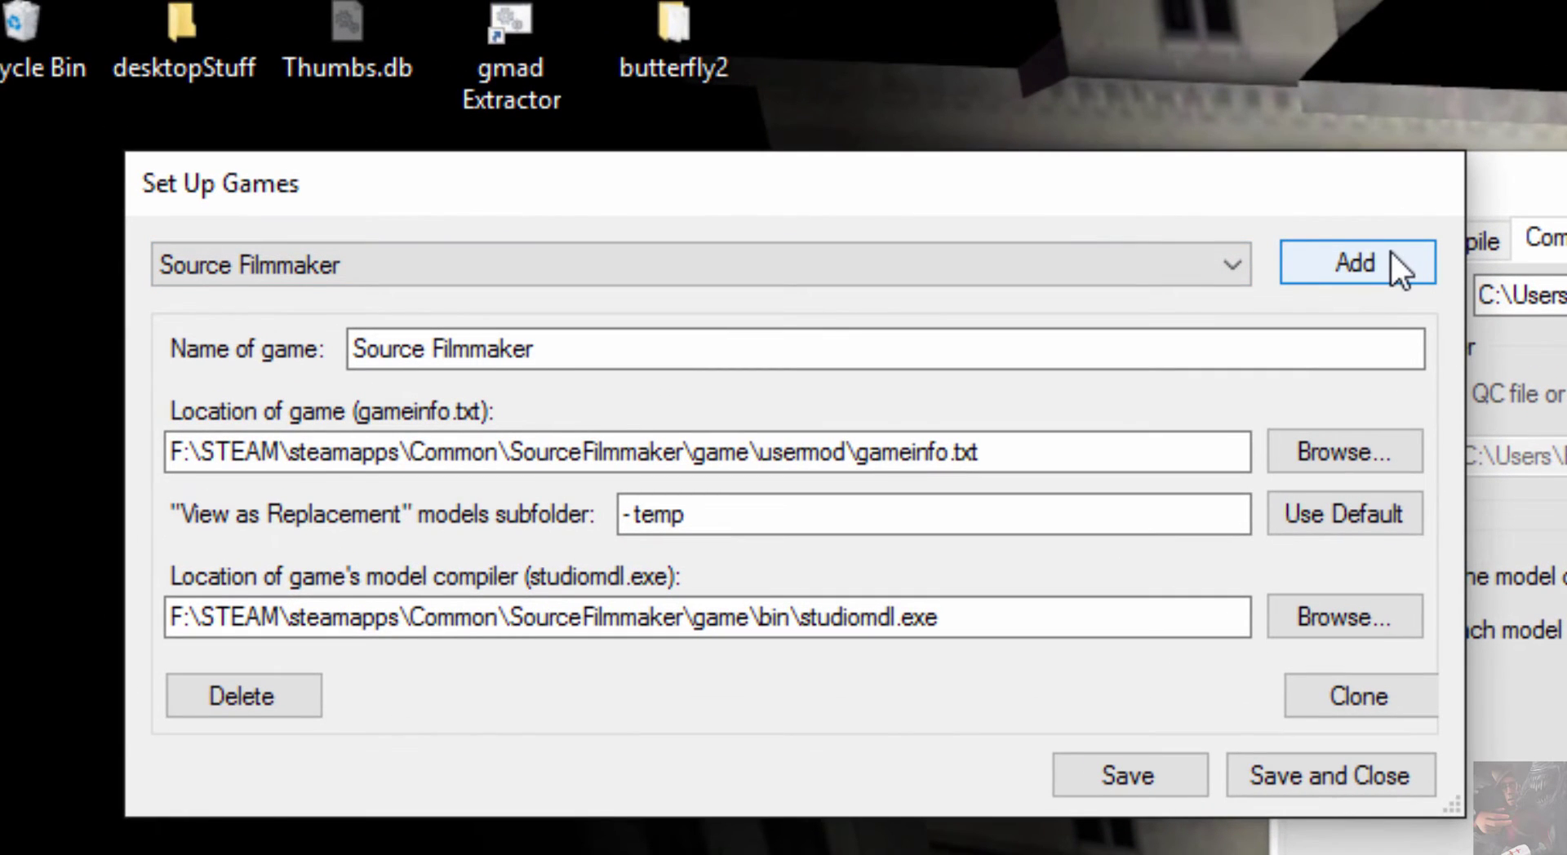
# - Add a new game entry and replace the <New Game> placeholder with the name SFM2
pyautogui.click(1391, 253)
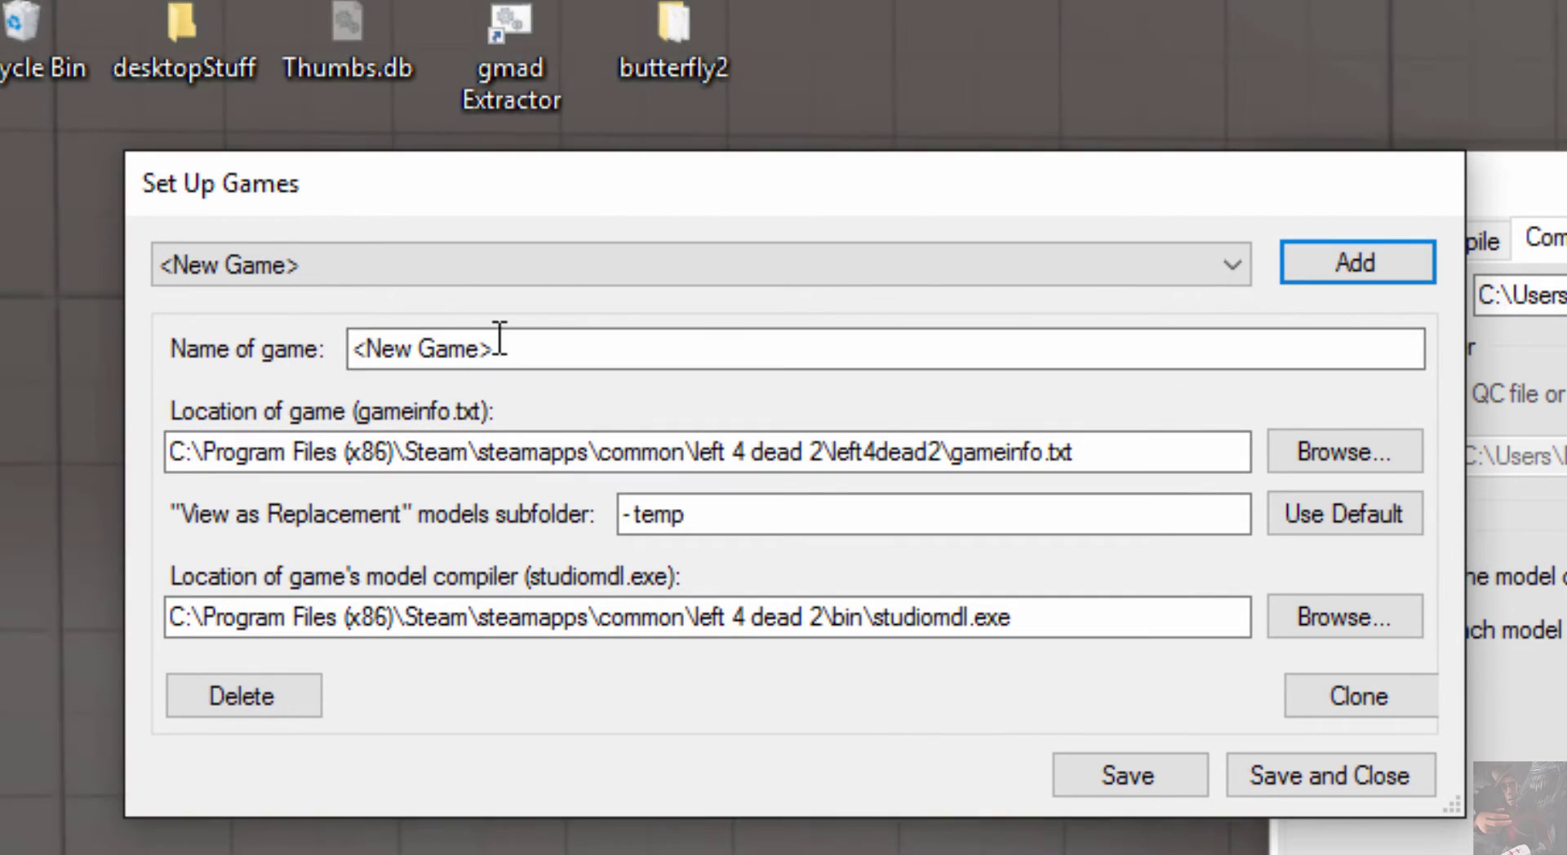
pyautogui.moveTo(535, 346); pyautogui.dragTo(123, 395)
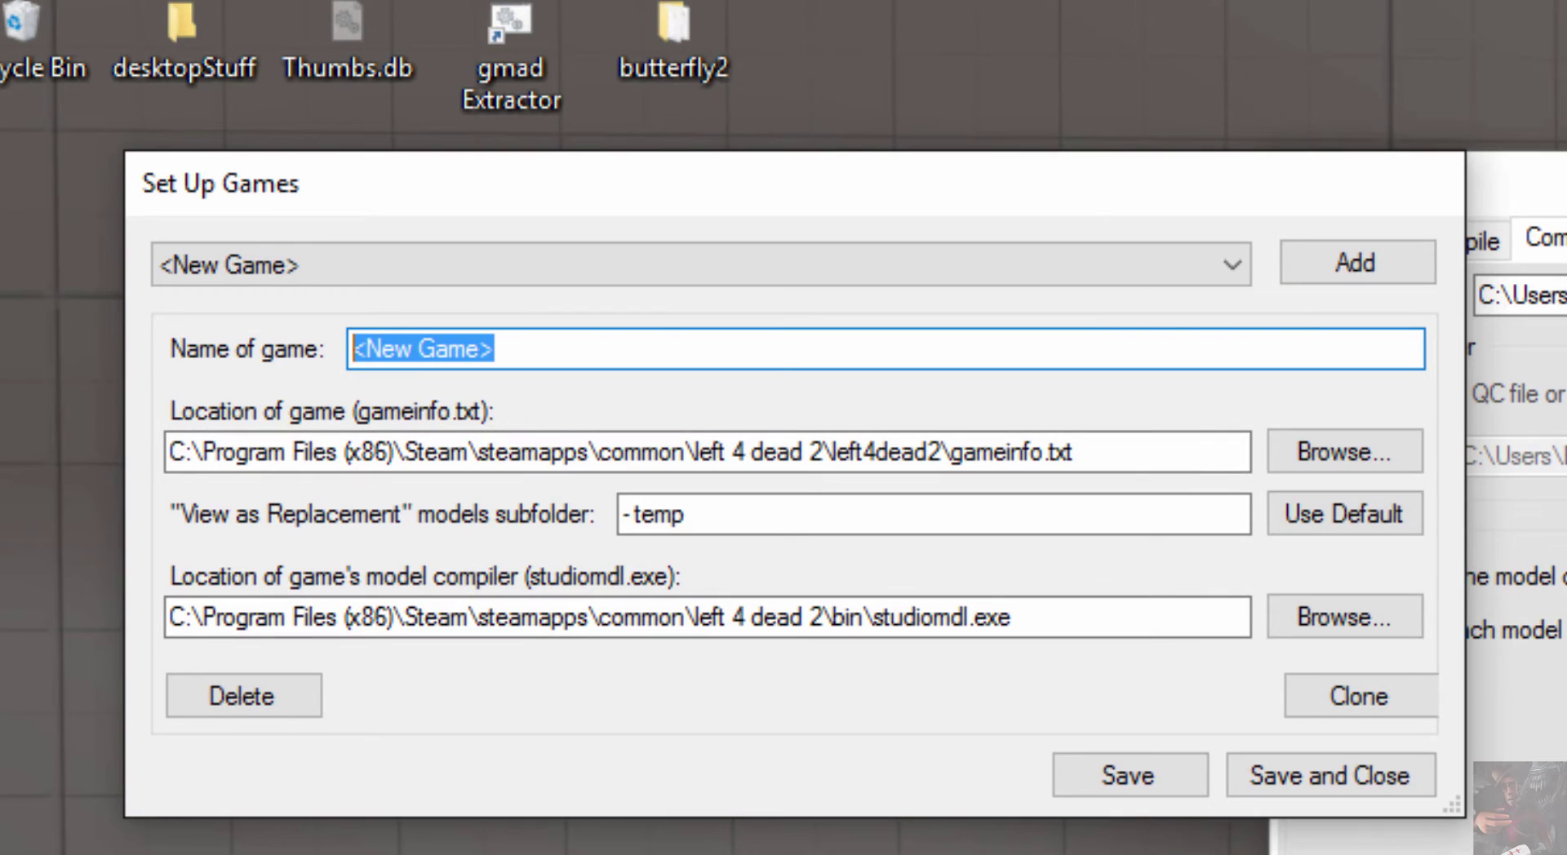
pyautogui.write('SFM2')
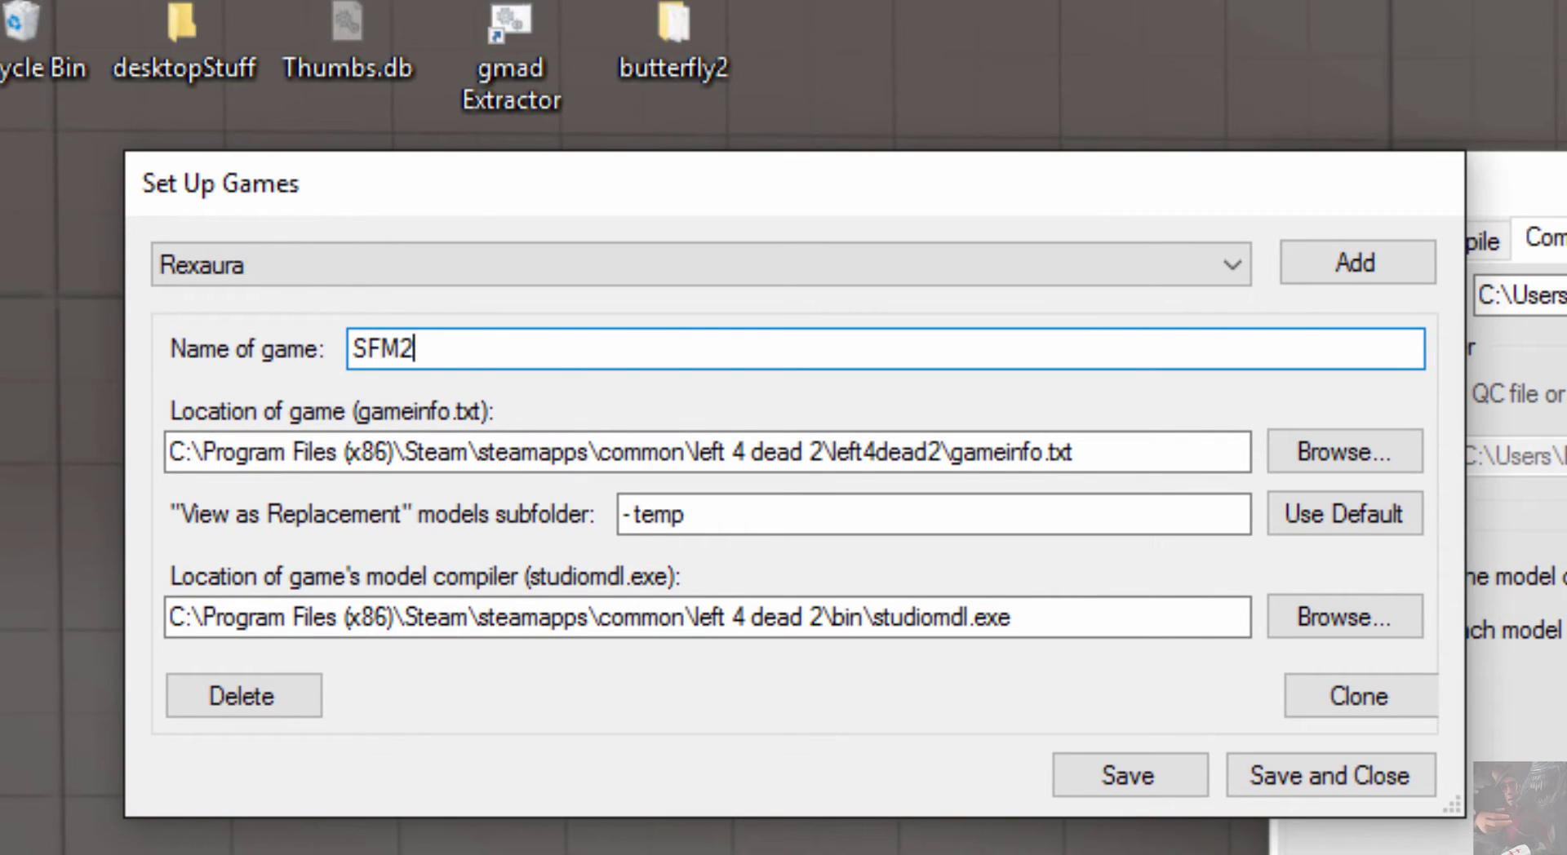
pyautogui.press('Tab')
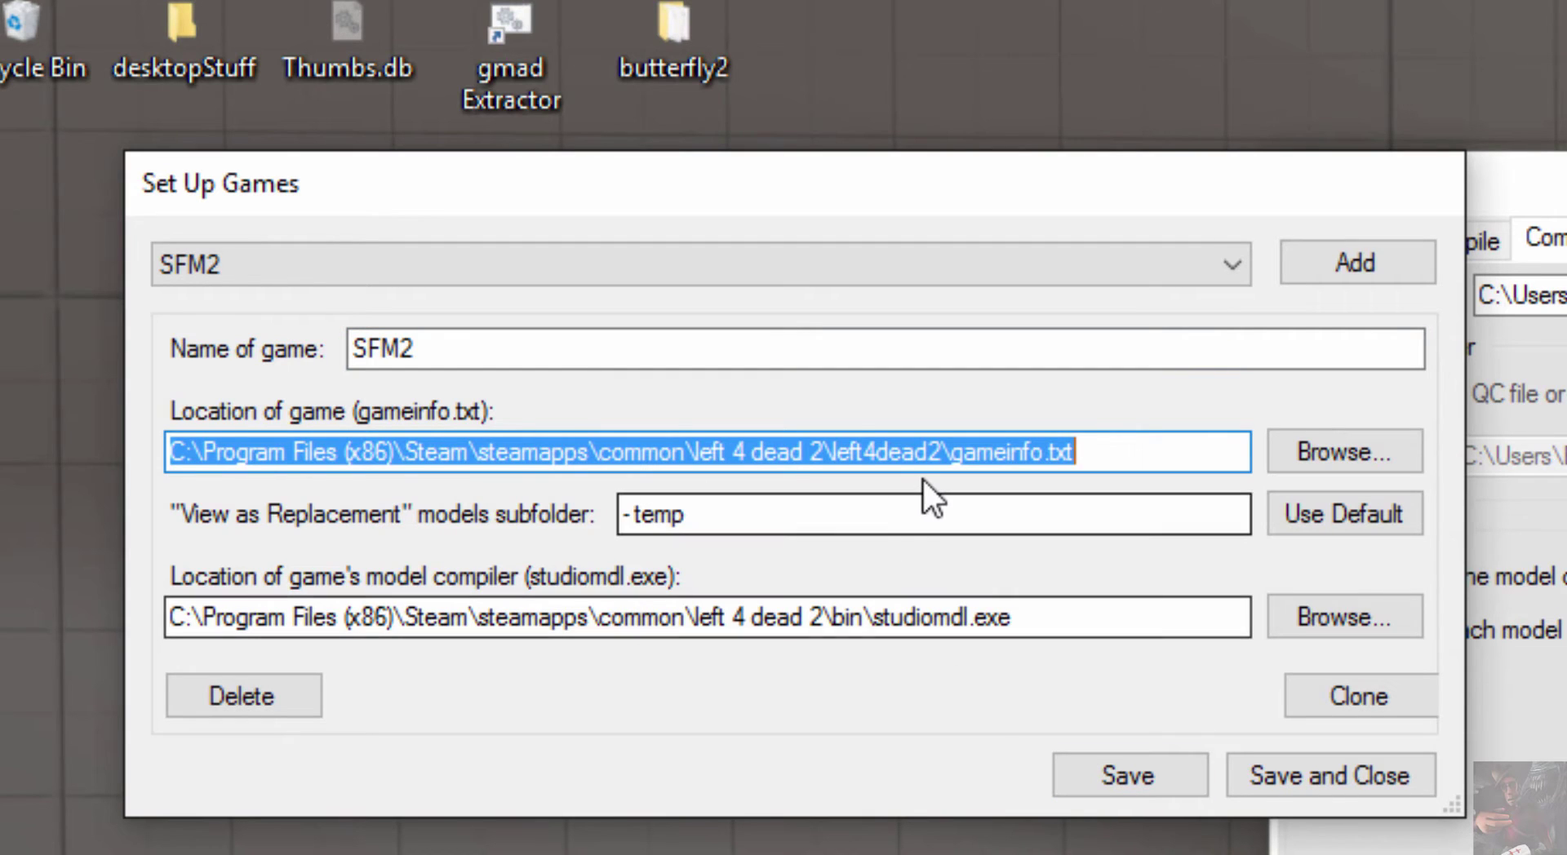
# - Start browsing for SFM2's gameinfo file, collapsing the Left 4 Dead 2 folder in the tree
pyautogui.click(1355, 447)
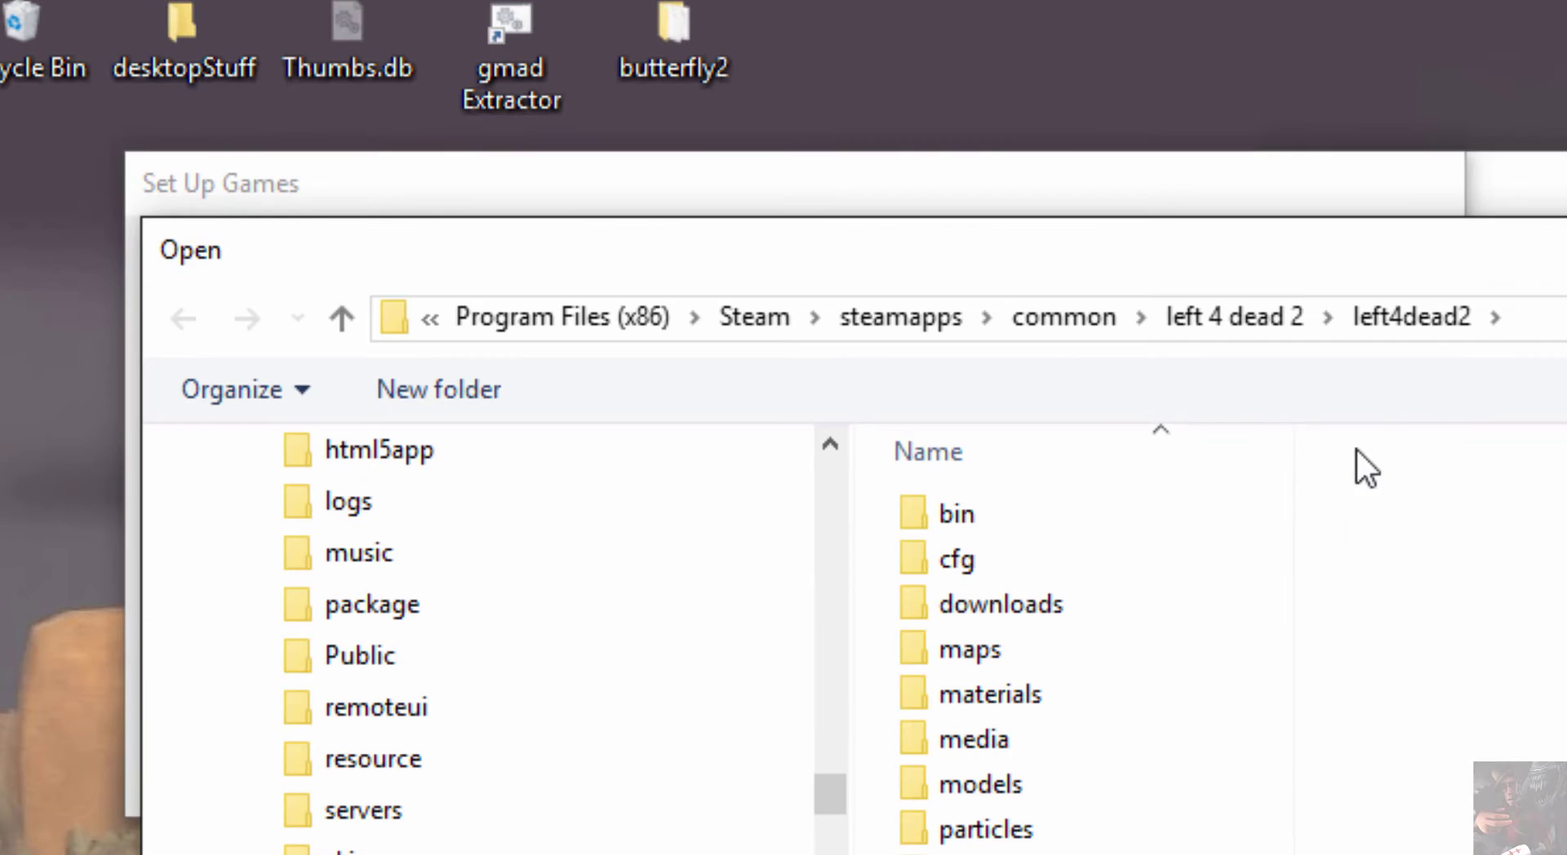
pyautogui.press('Escape')
pyautogui.press('Return')
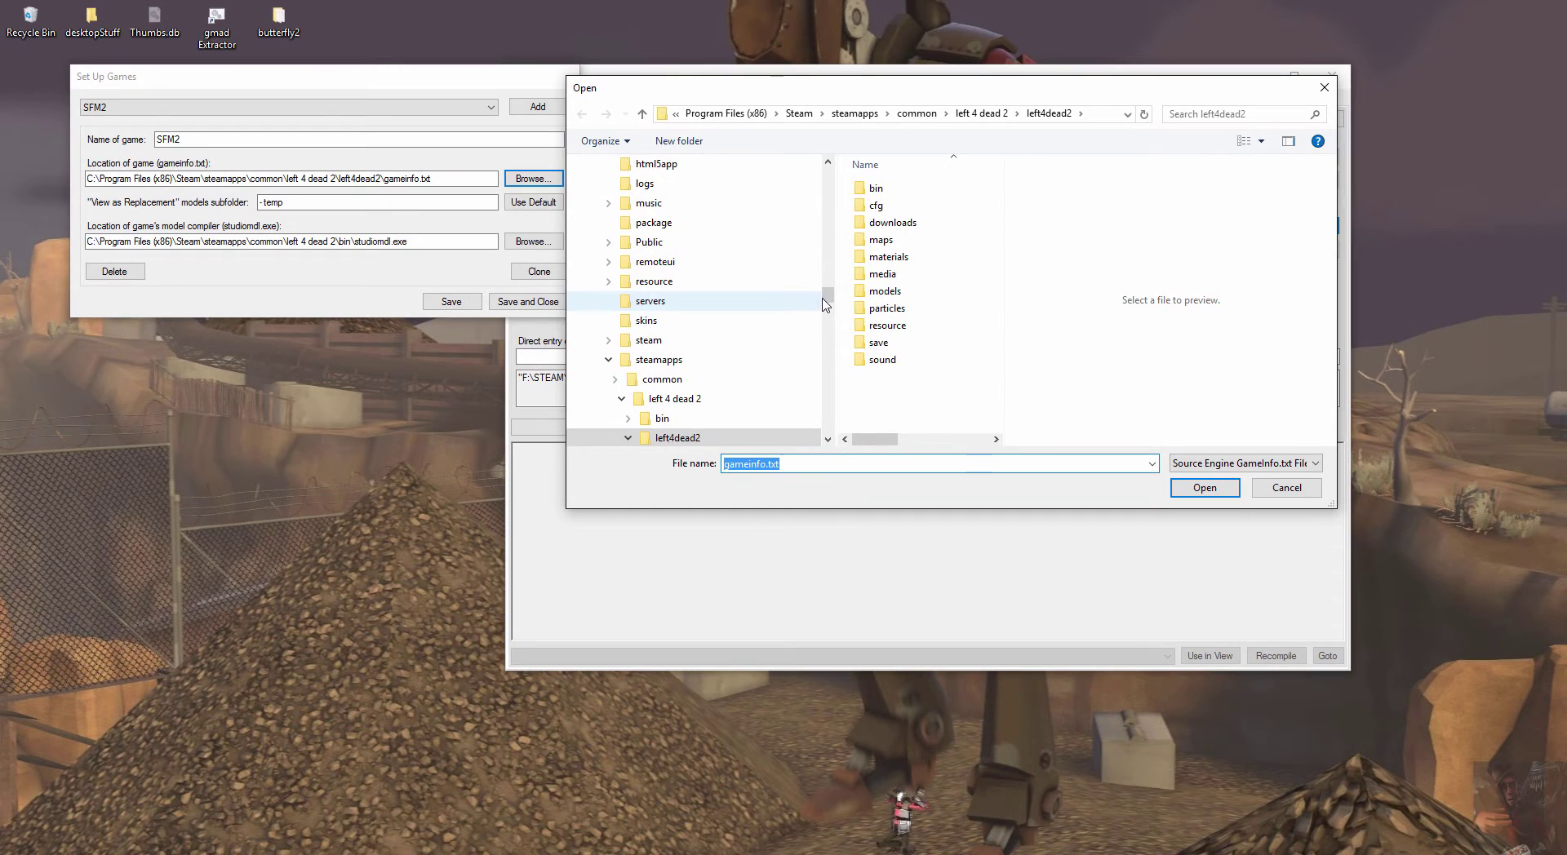
pyautogui.moveTo(826, 305); pyautogui.dragTo(838, 144)
pyautogui.scroll(-10, 675, 376)
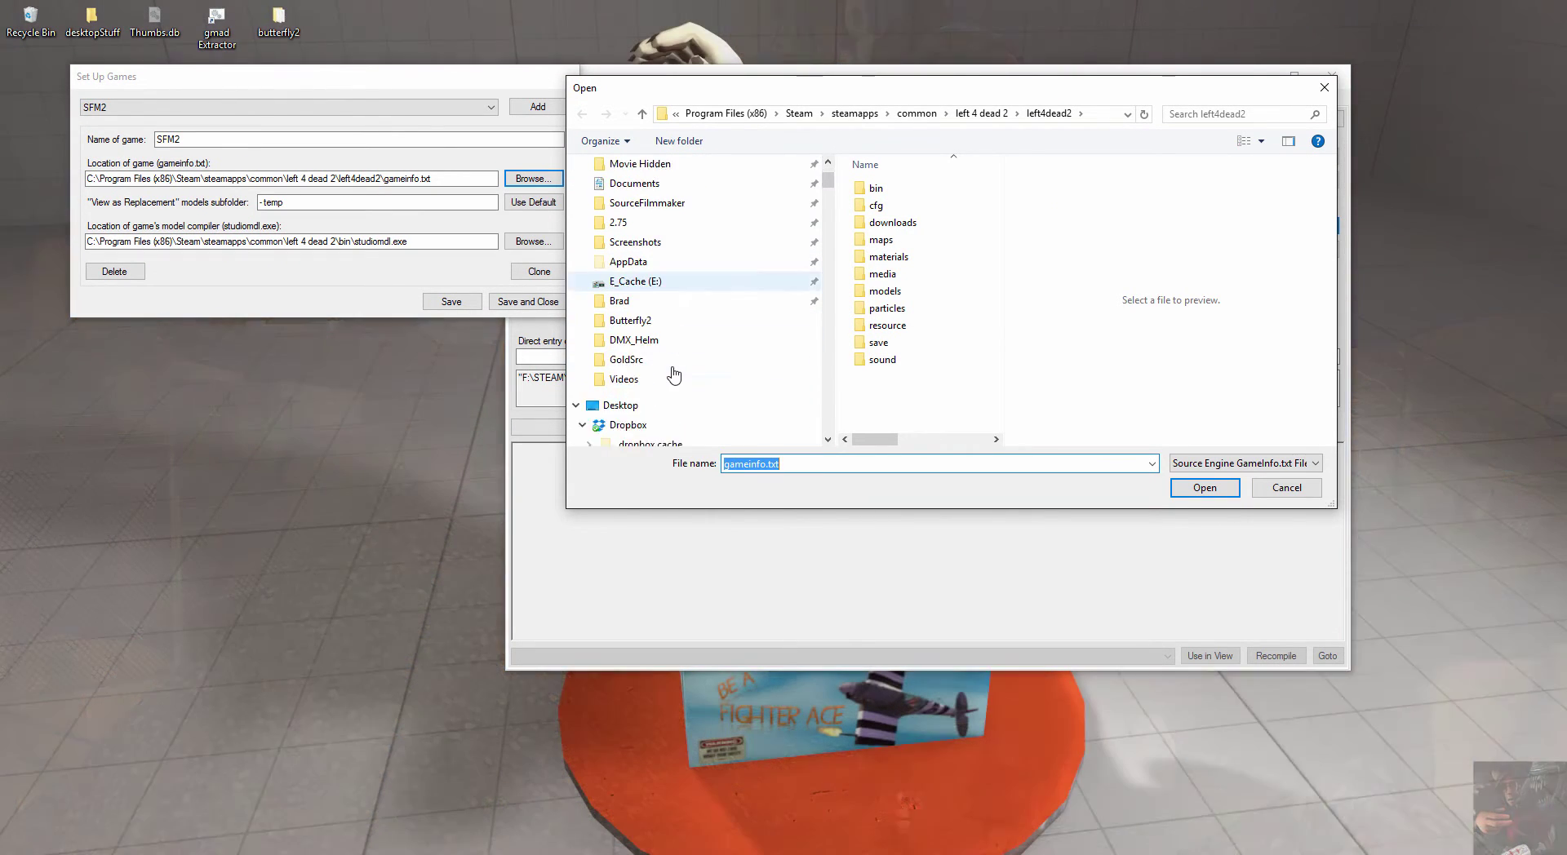
pyautogui.scroll(-5, 672, 374)
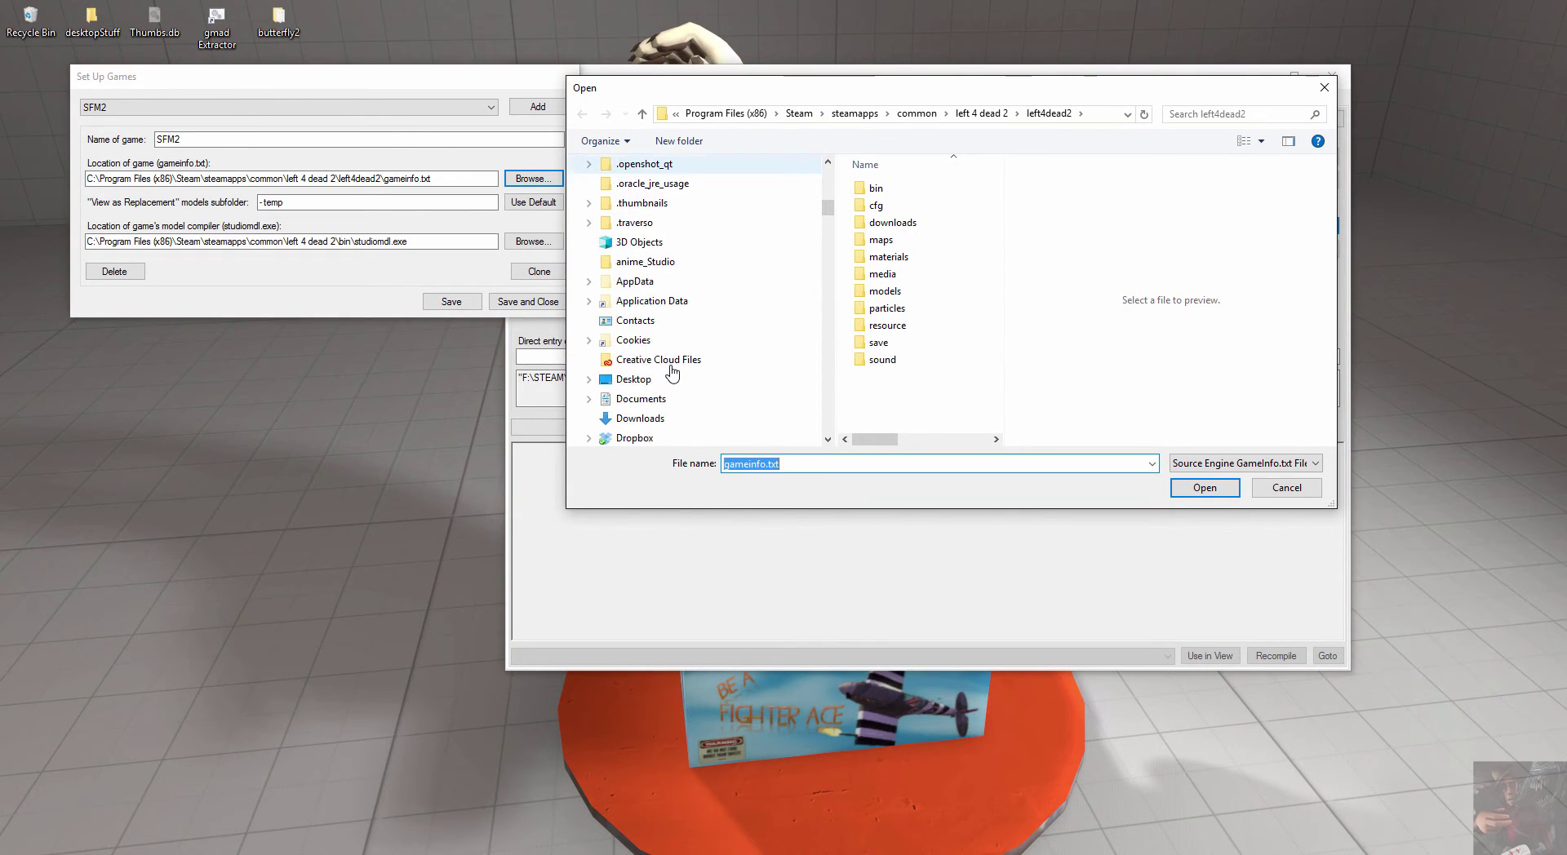
pyautogui.scroll(-10, 673, 359)
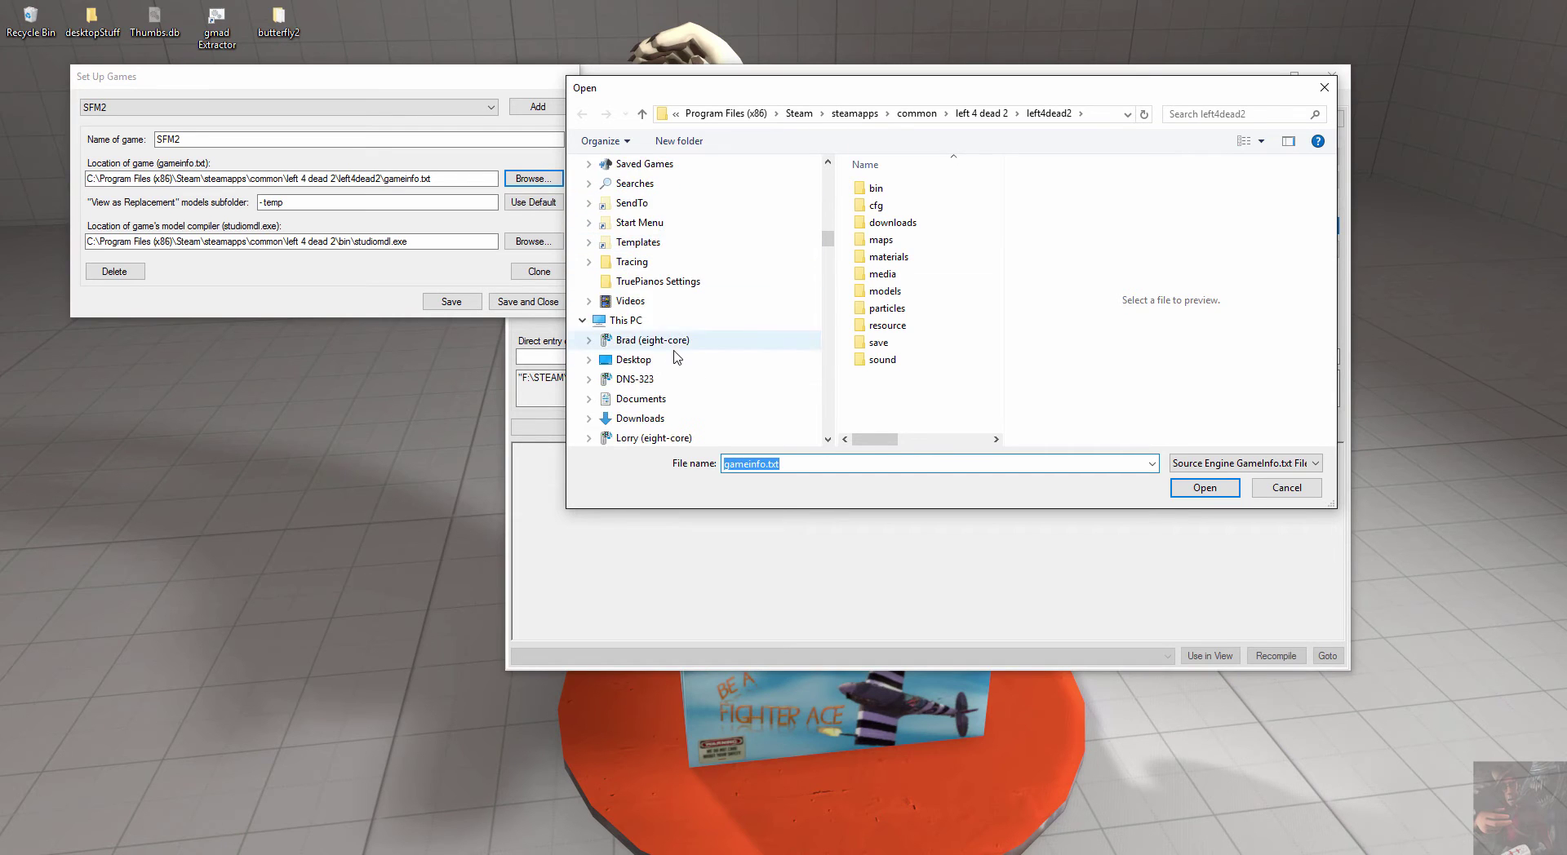
pyautogui.scroll(-8, 675, 359)
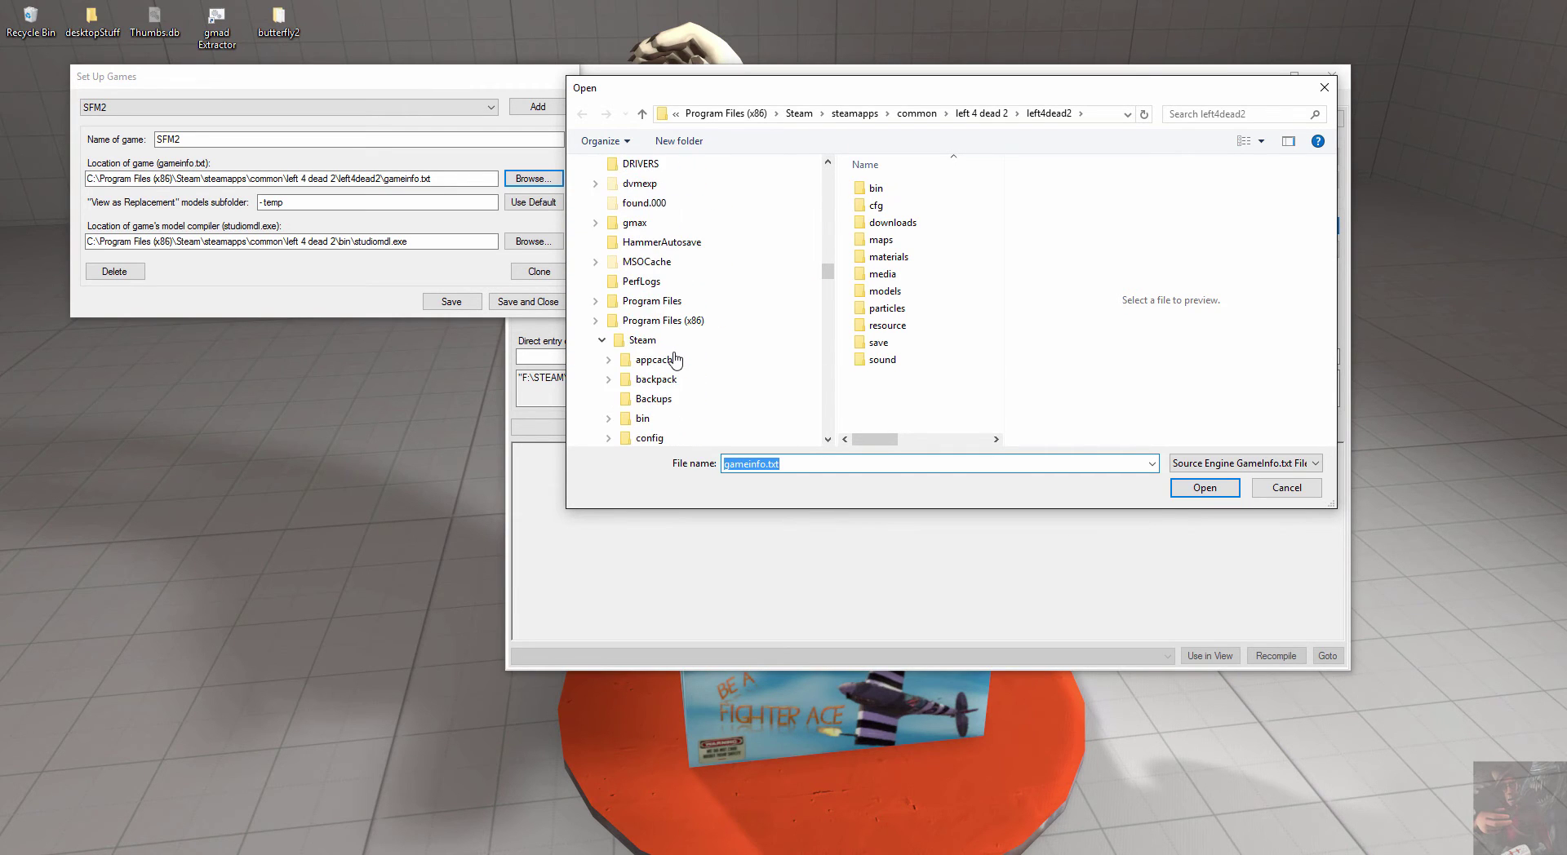
pyautogui.scroll(-10, 675, 359)
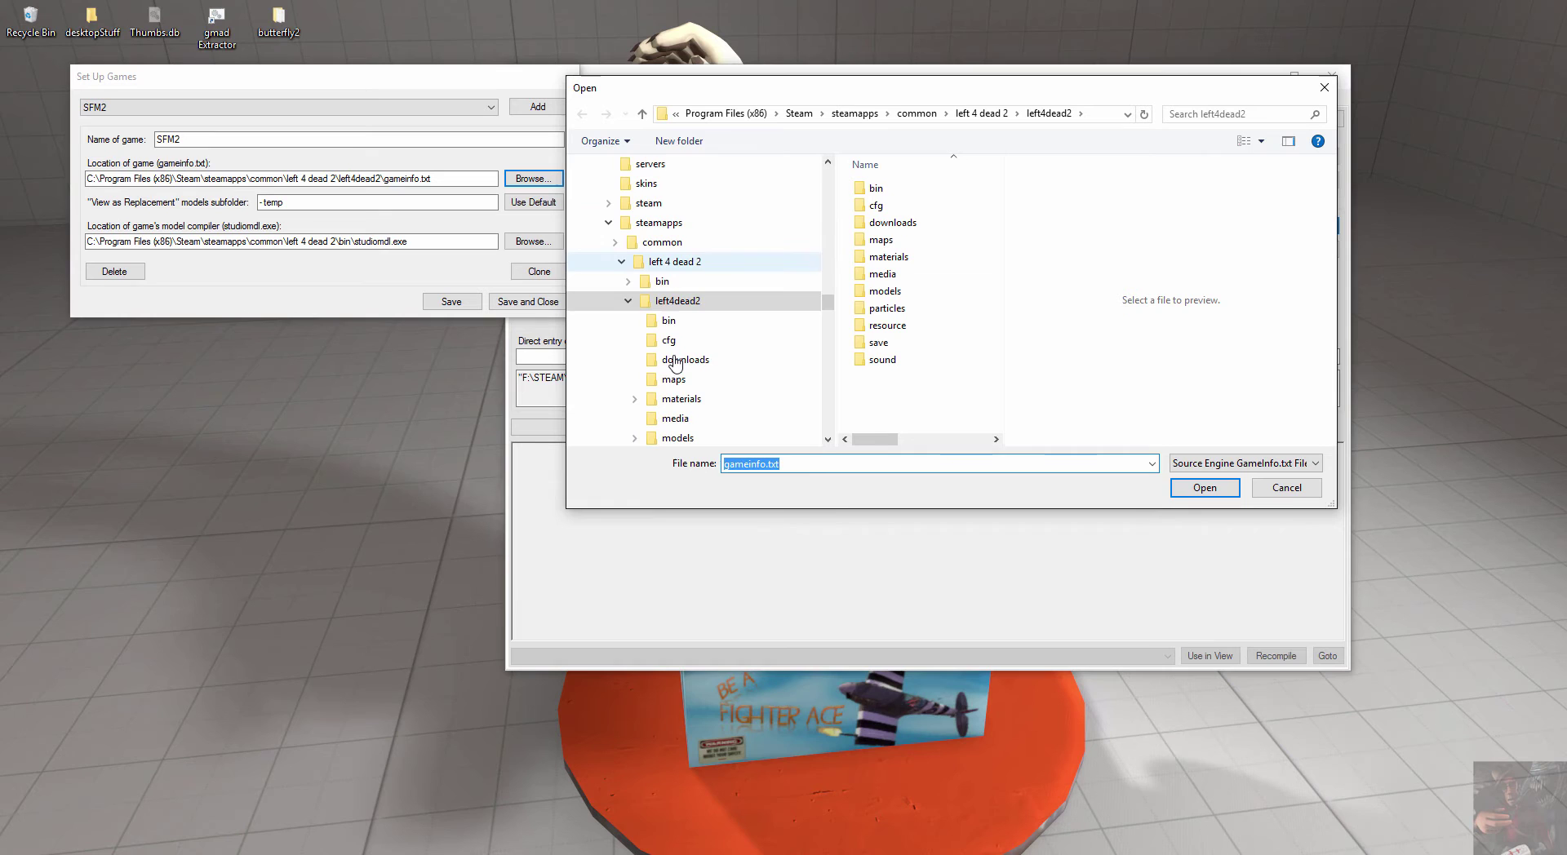
pyautogui.scroll(-4, 681, 336)
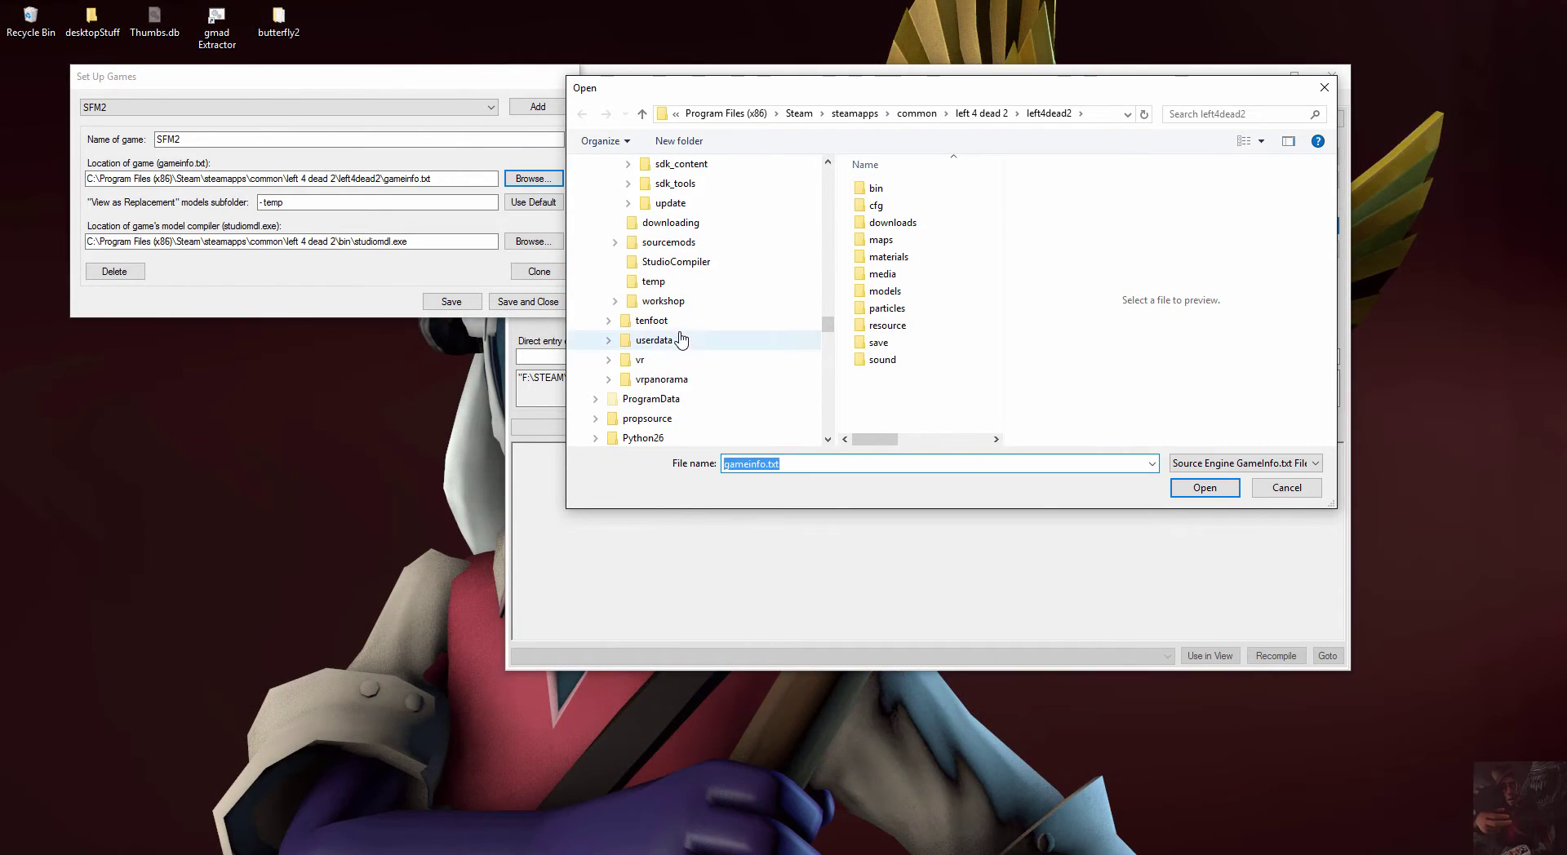
pyautogui.scroll(5, 682, 334)
pyautogui.scroll(3, 676, 336)
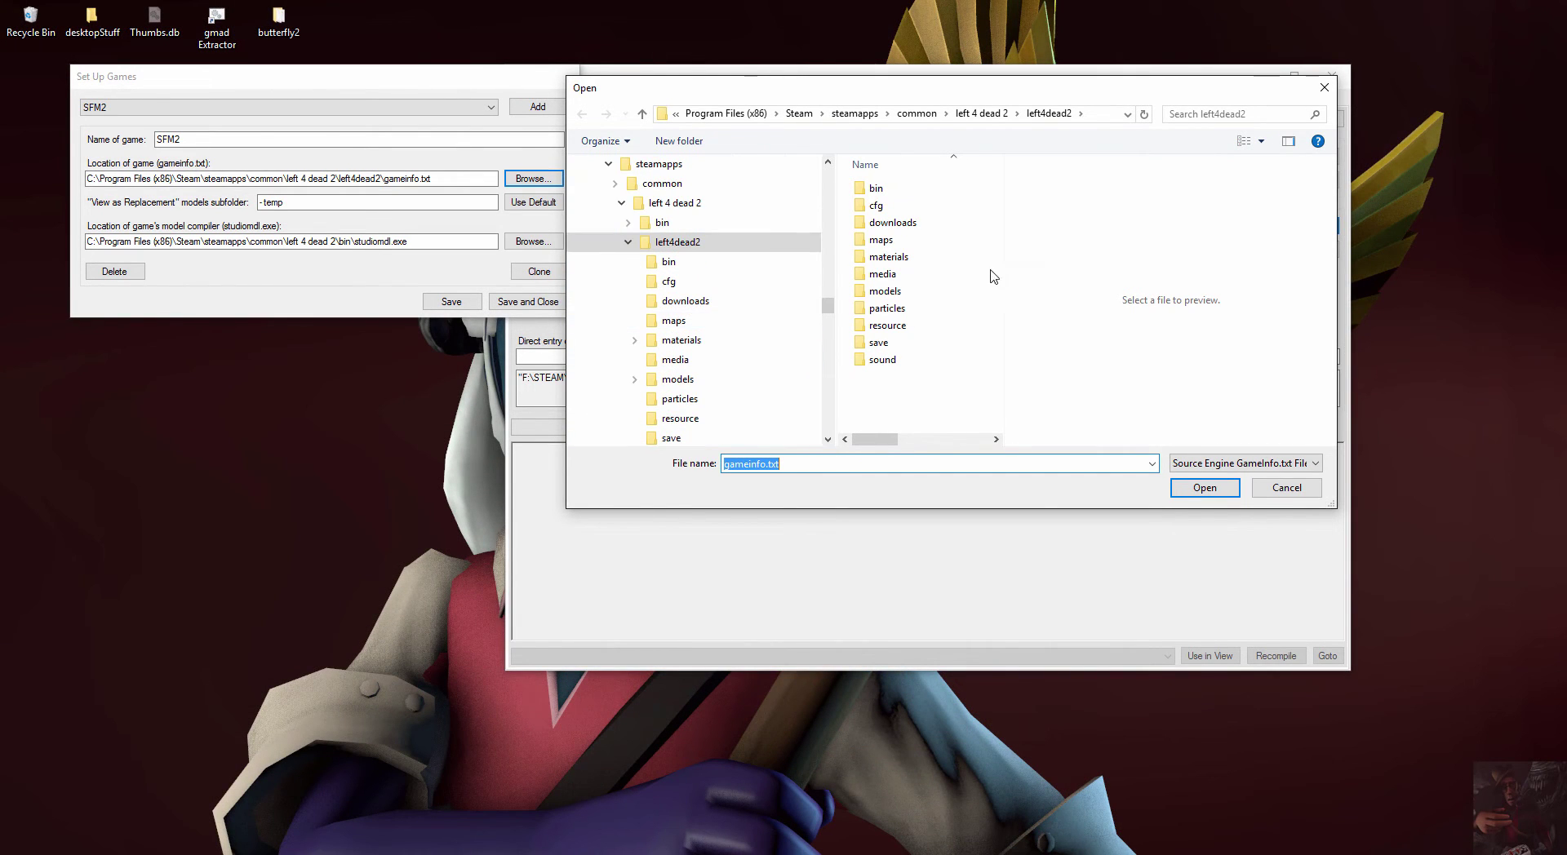
pyautogui.click(621, 203)
pyautogui.scroll(-6, 653, 326)
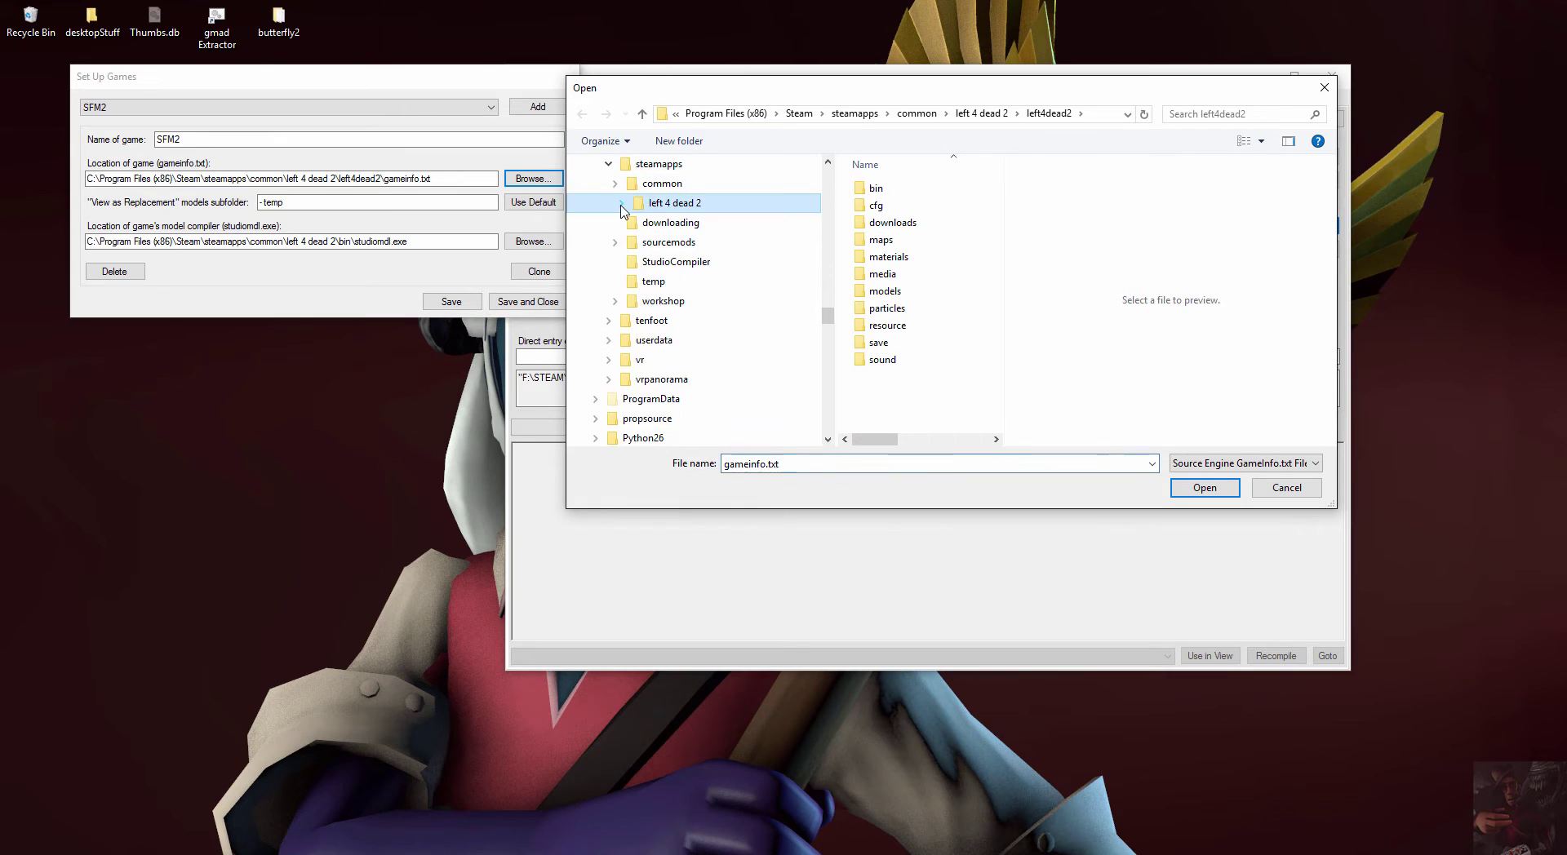
pyautogui.scroll(-3, 663, 398)
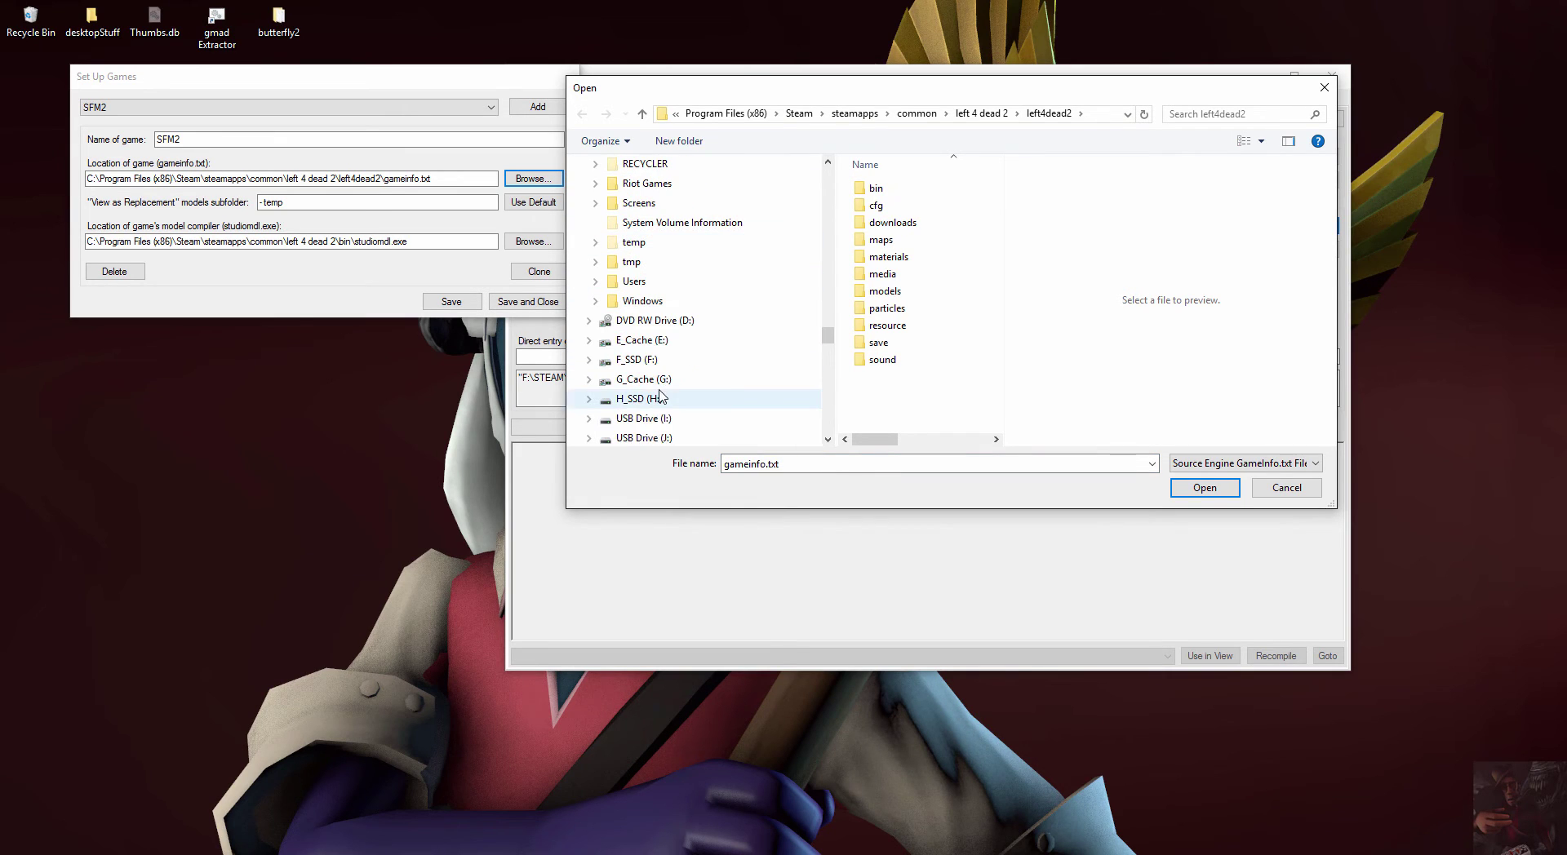
# - Select gameinfo.txt from F:\STEAM\steamapps\Common\SourceFilmmaker\game\usermod as the game location
pyautogui.click(589, 340)
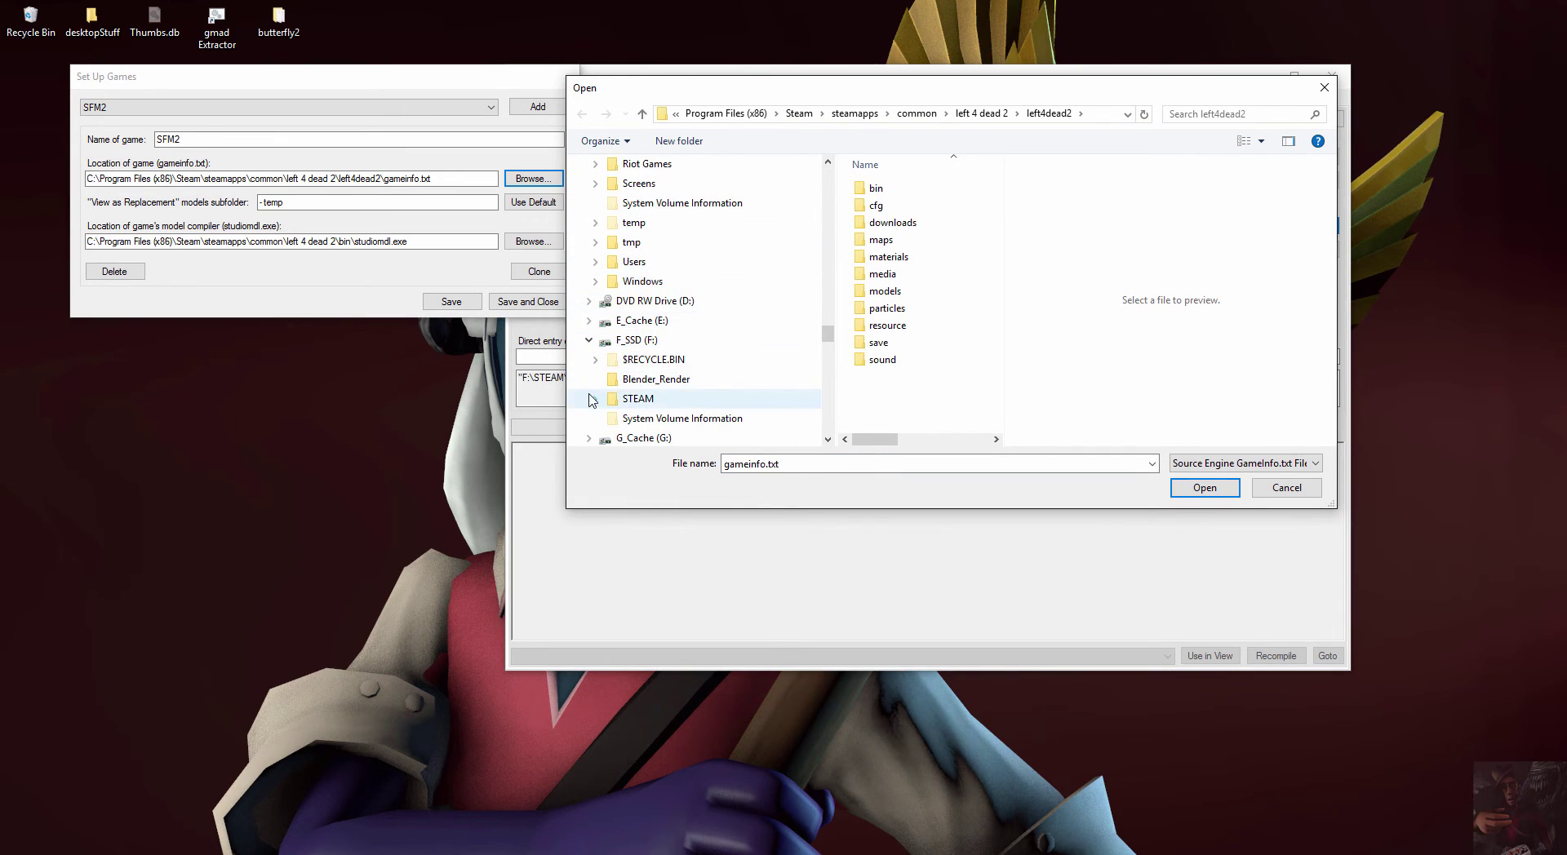
pyautogui.click(603, 418)
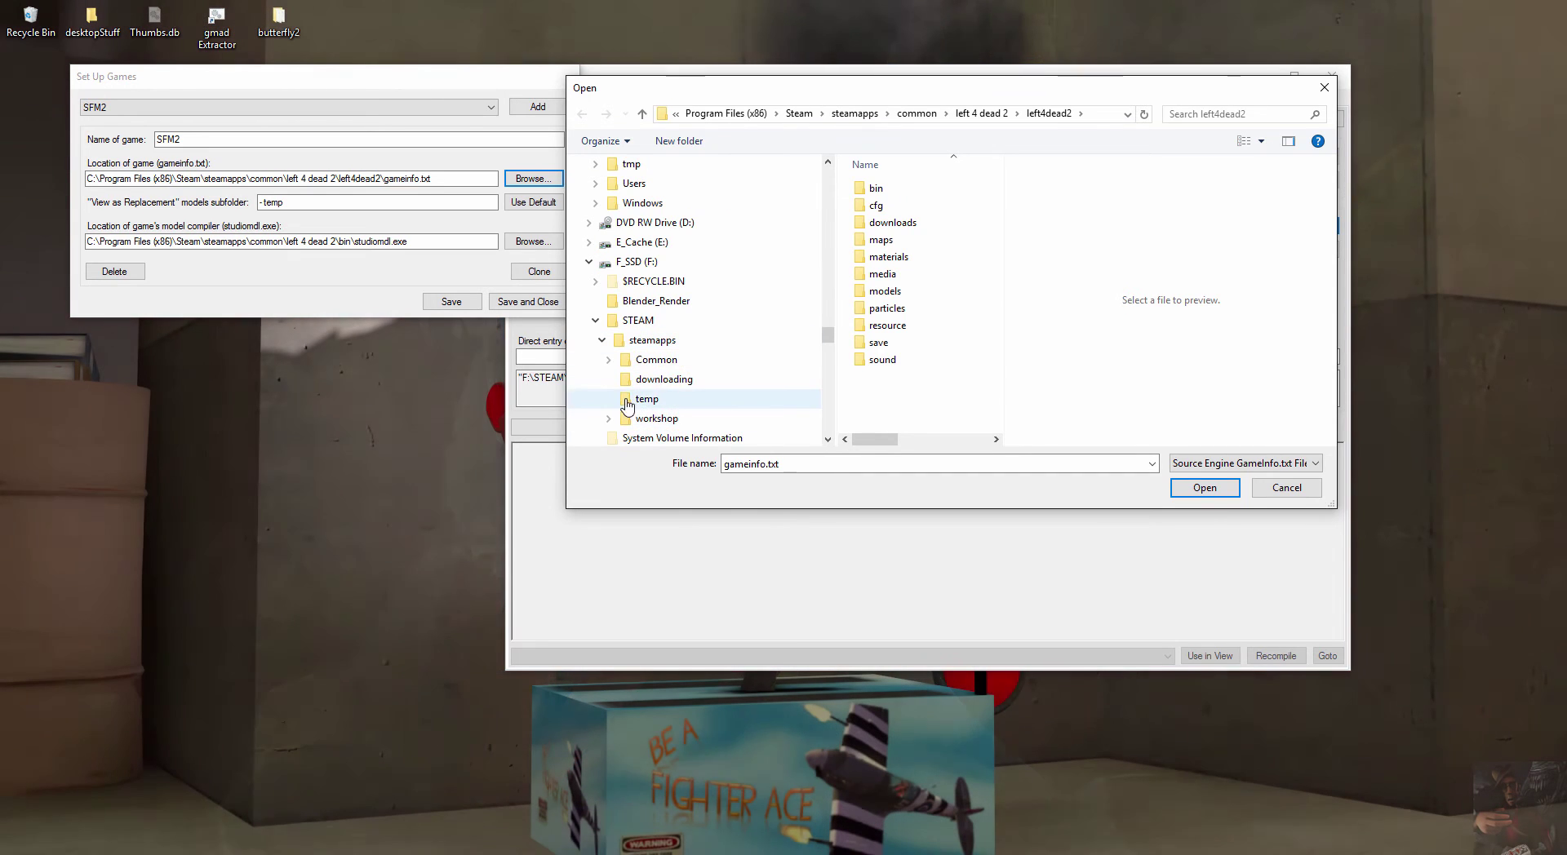
pyautogui.click(610, 360)
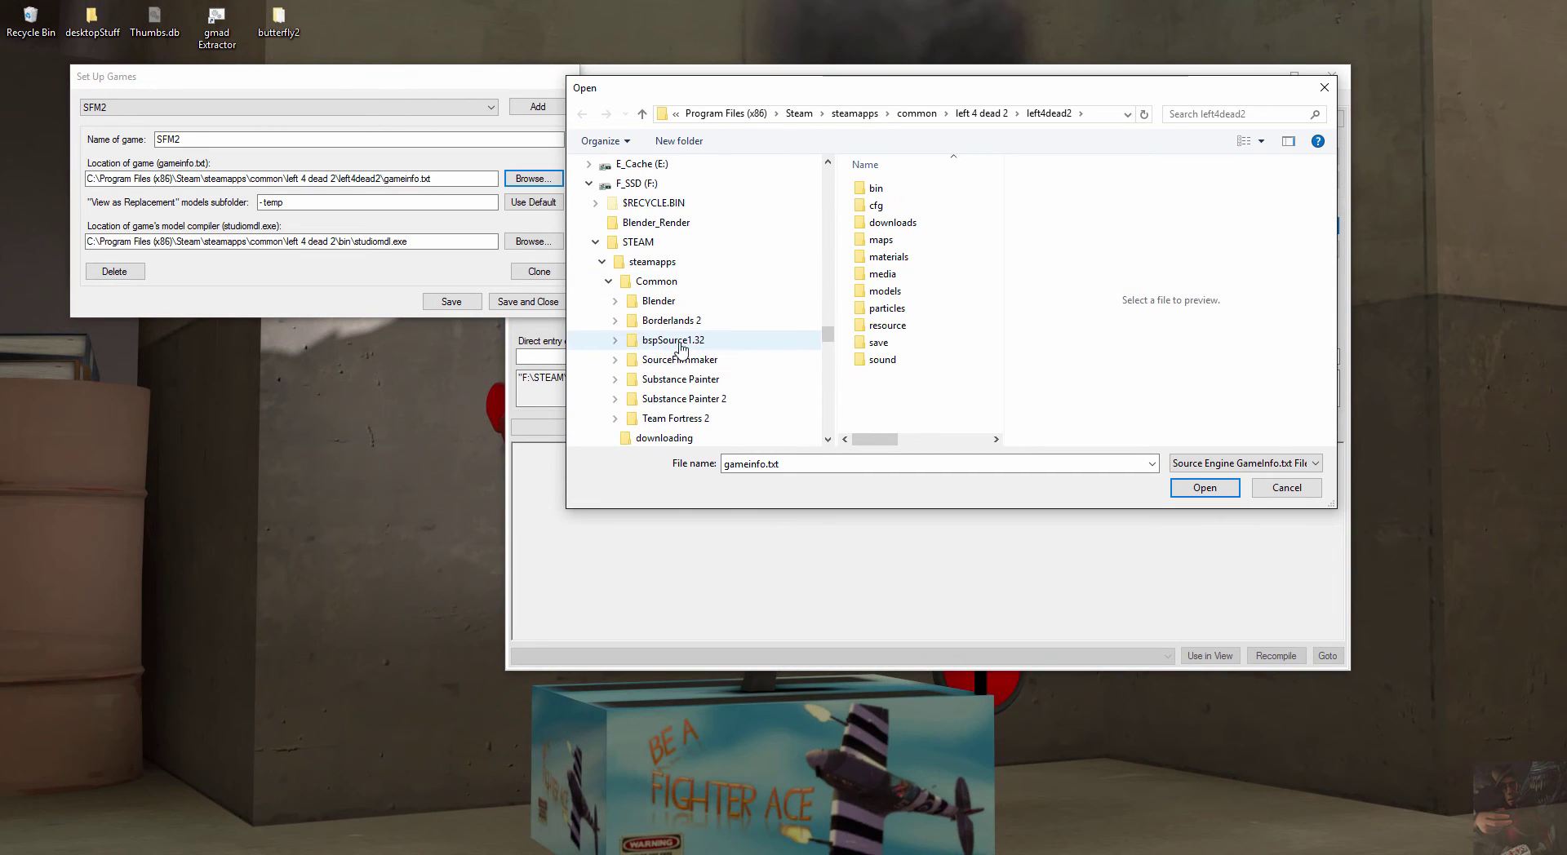
pyautogui.click(617, 359)
pyautogui.click(630, 419)
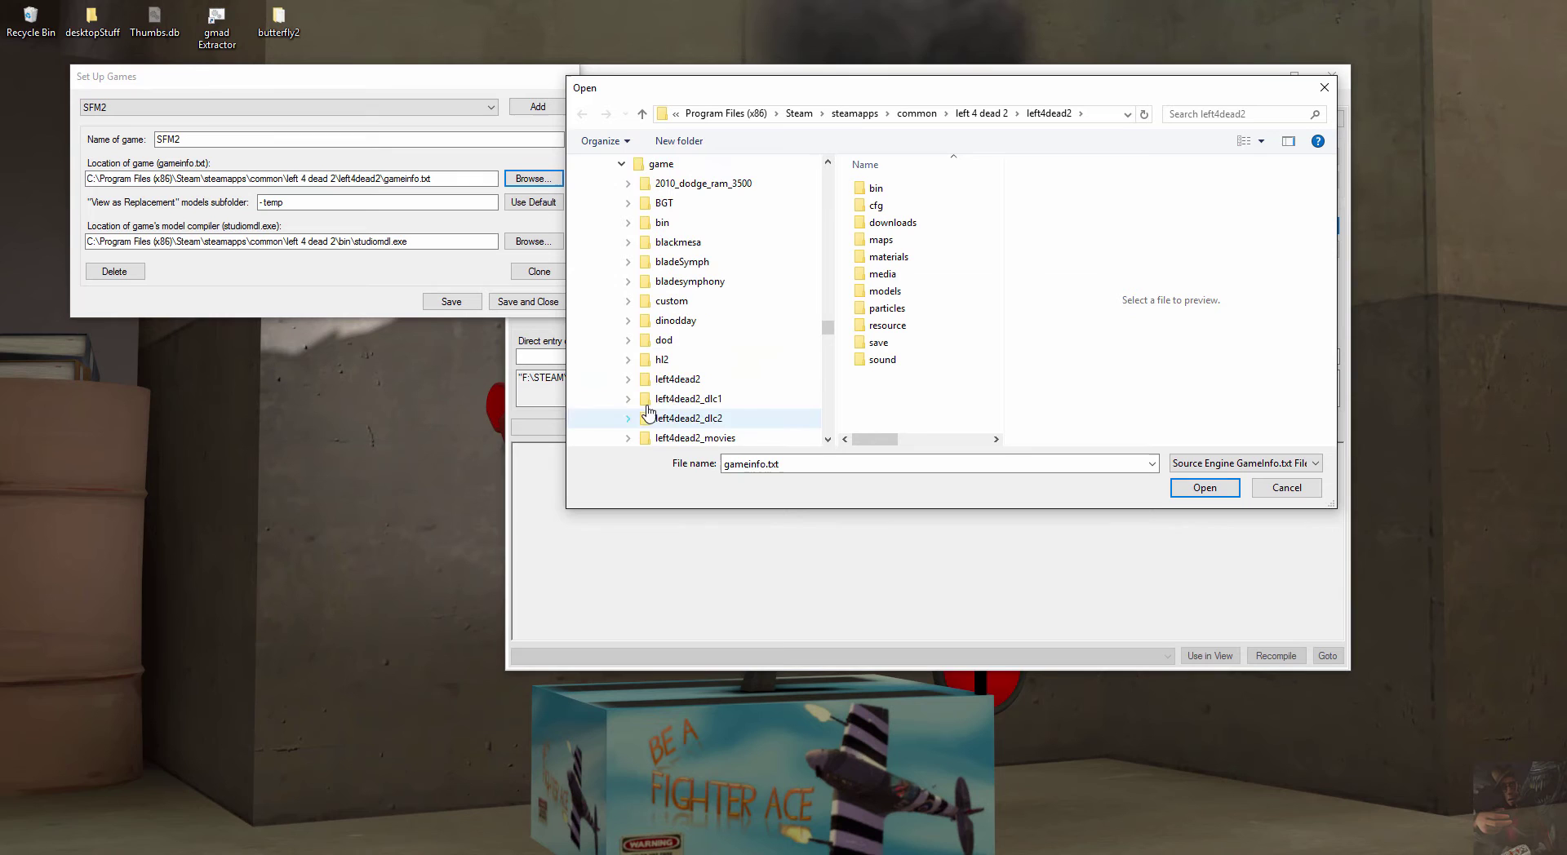
pyautogui.scroll(-3, 682, 400)
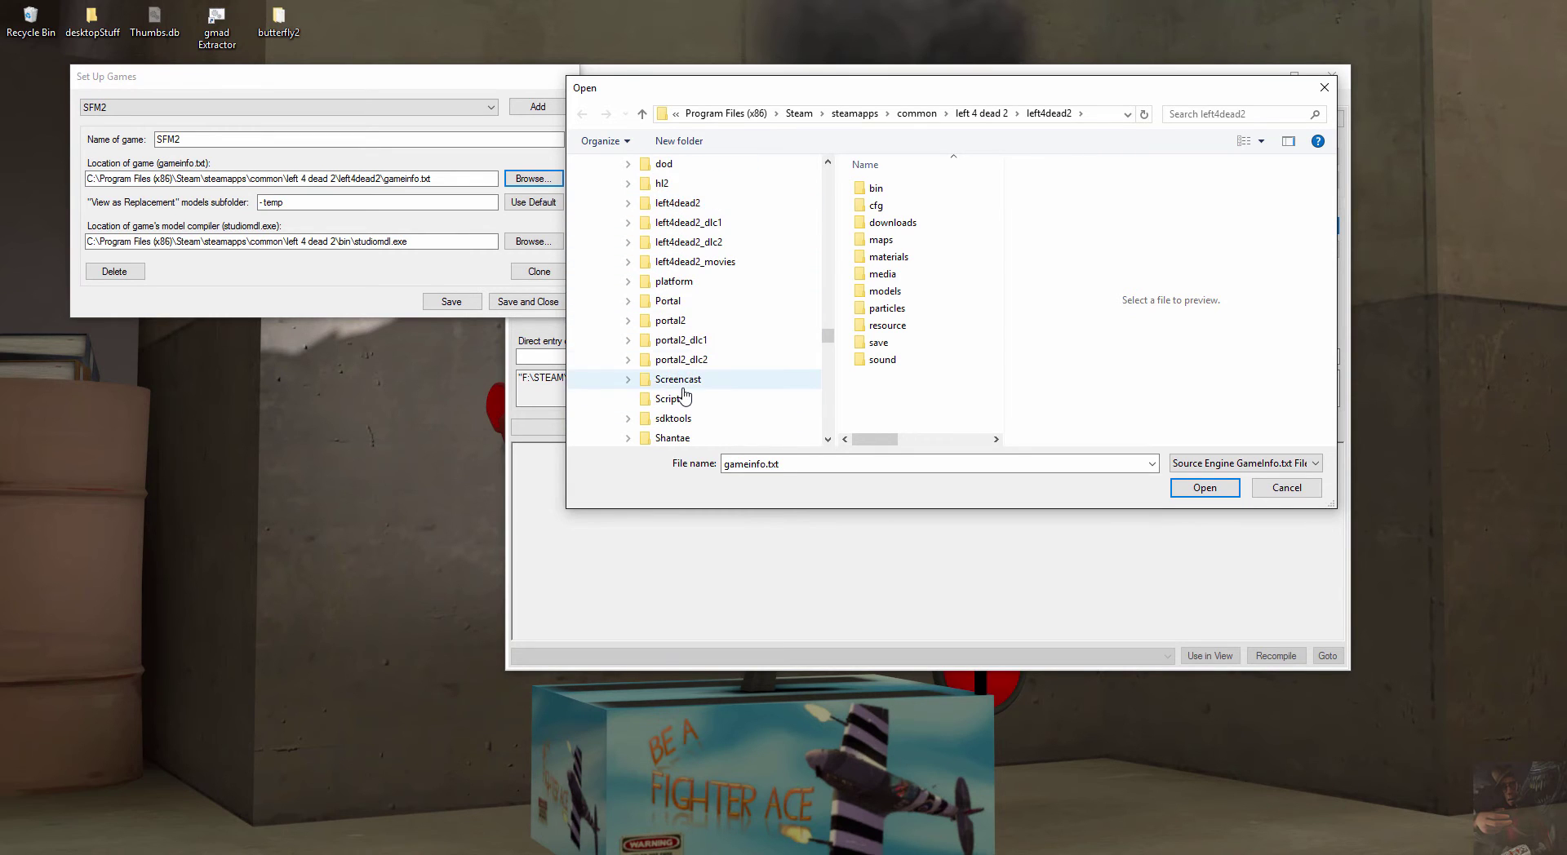
pyautogui.scroll(-2, 684, 400)
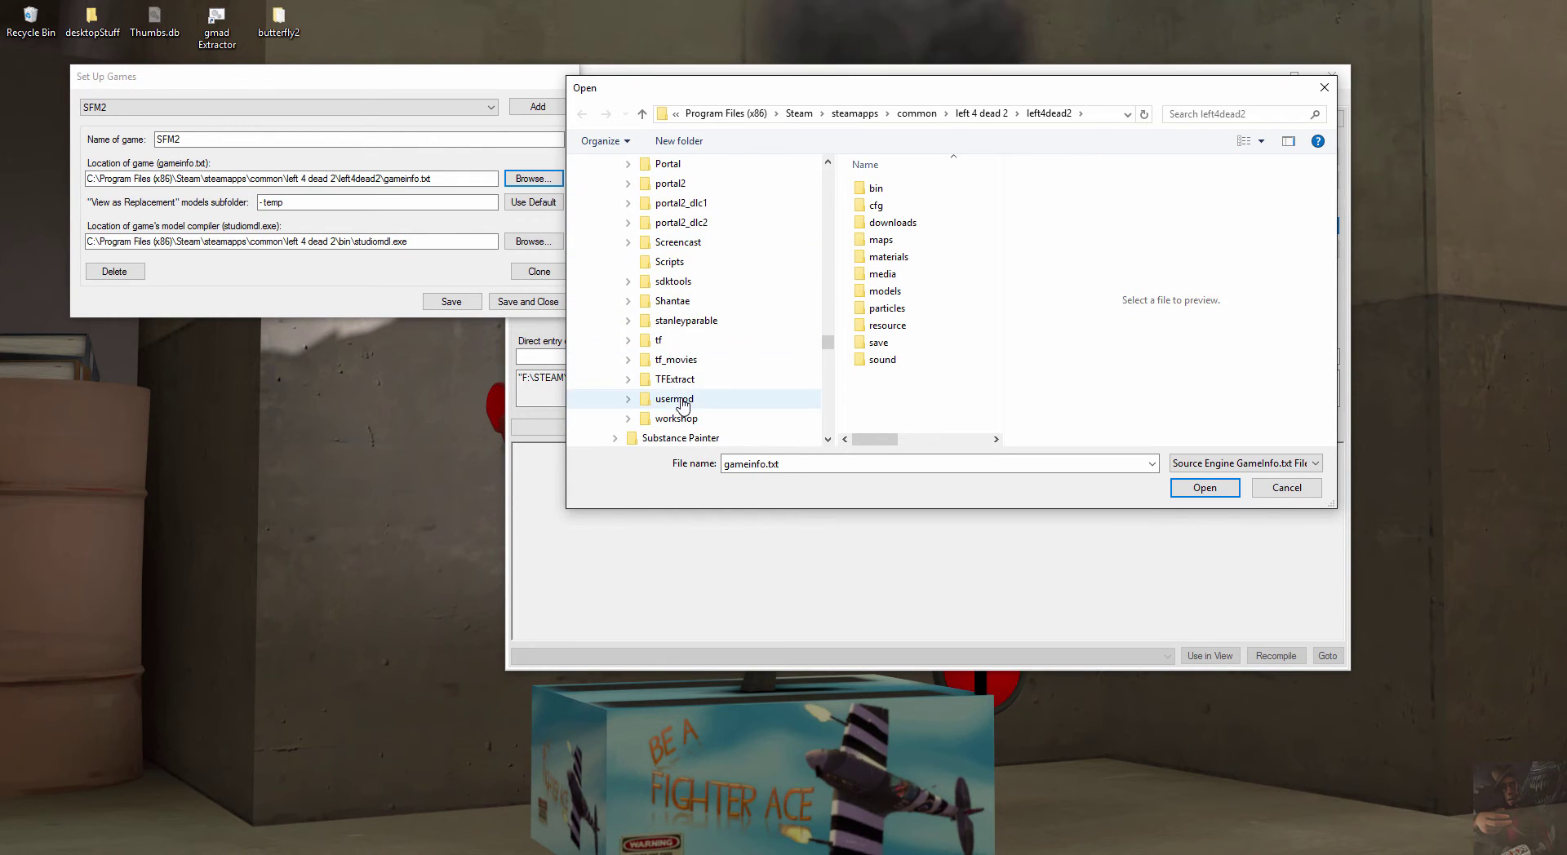
pyautogui.click(683, 400)
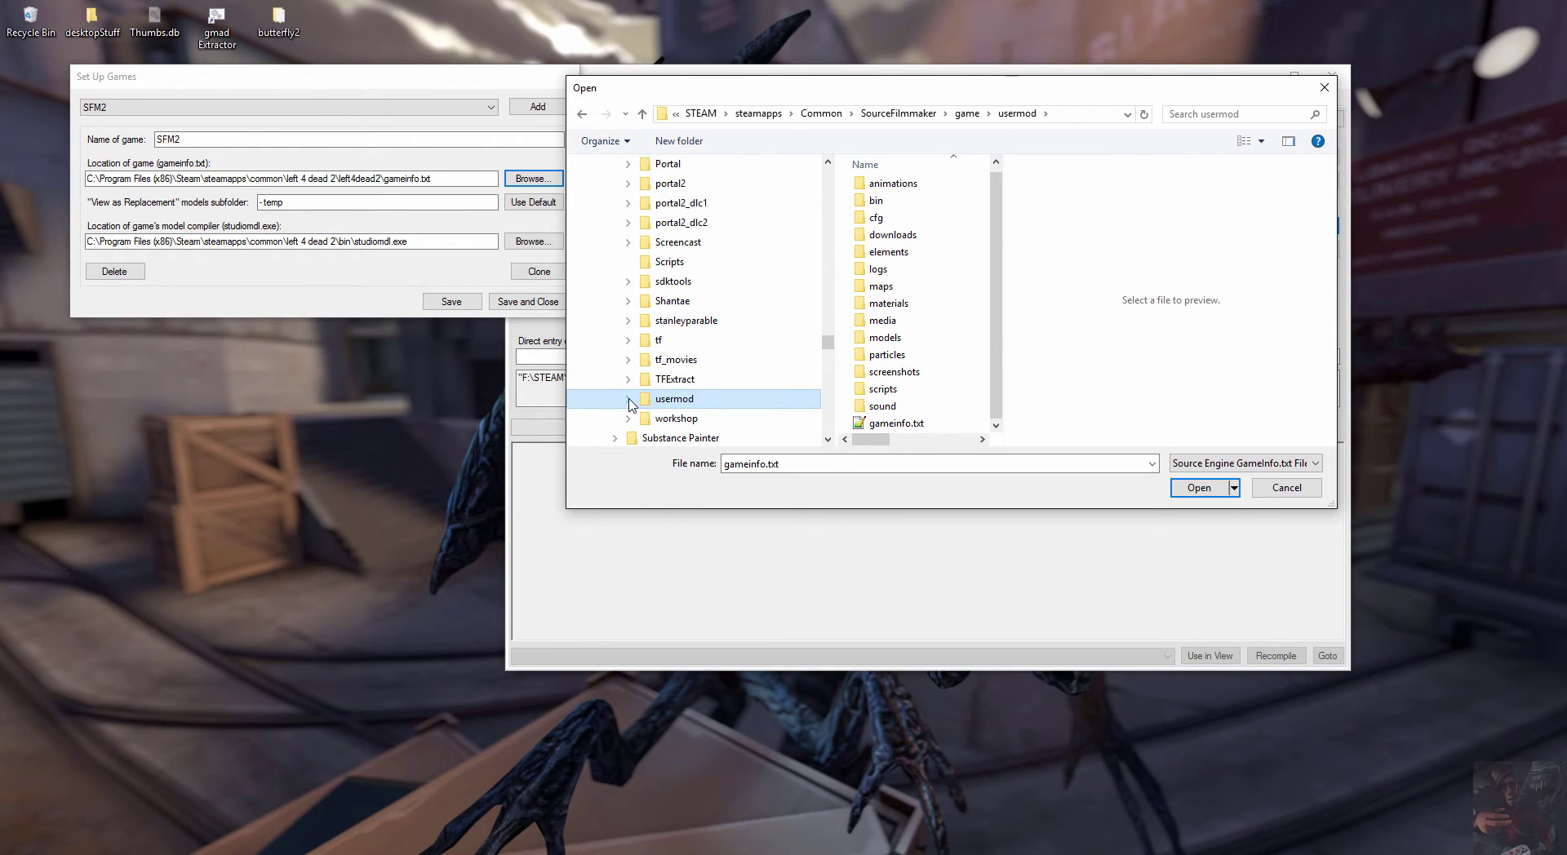
pyautogui.click(907, 424)
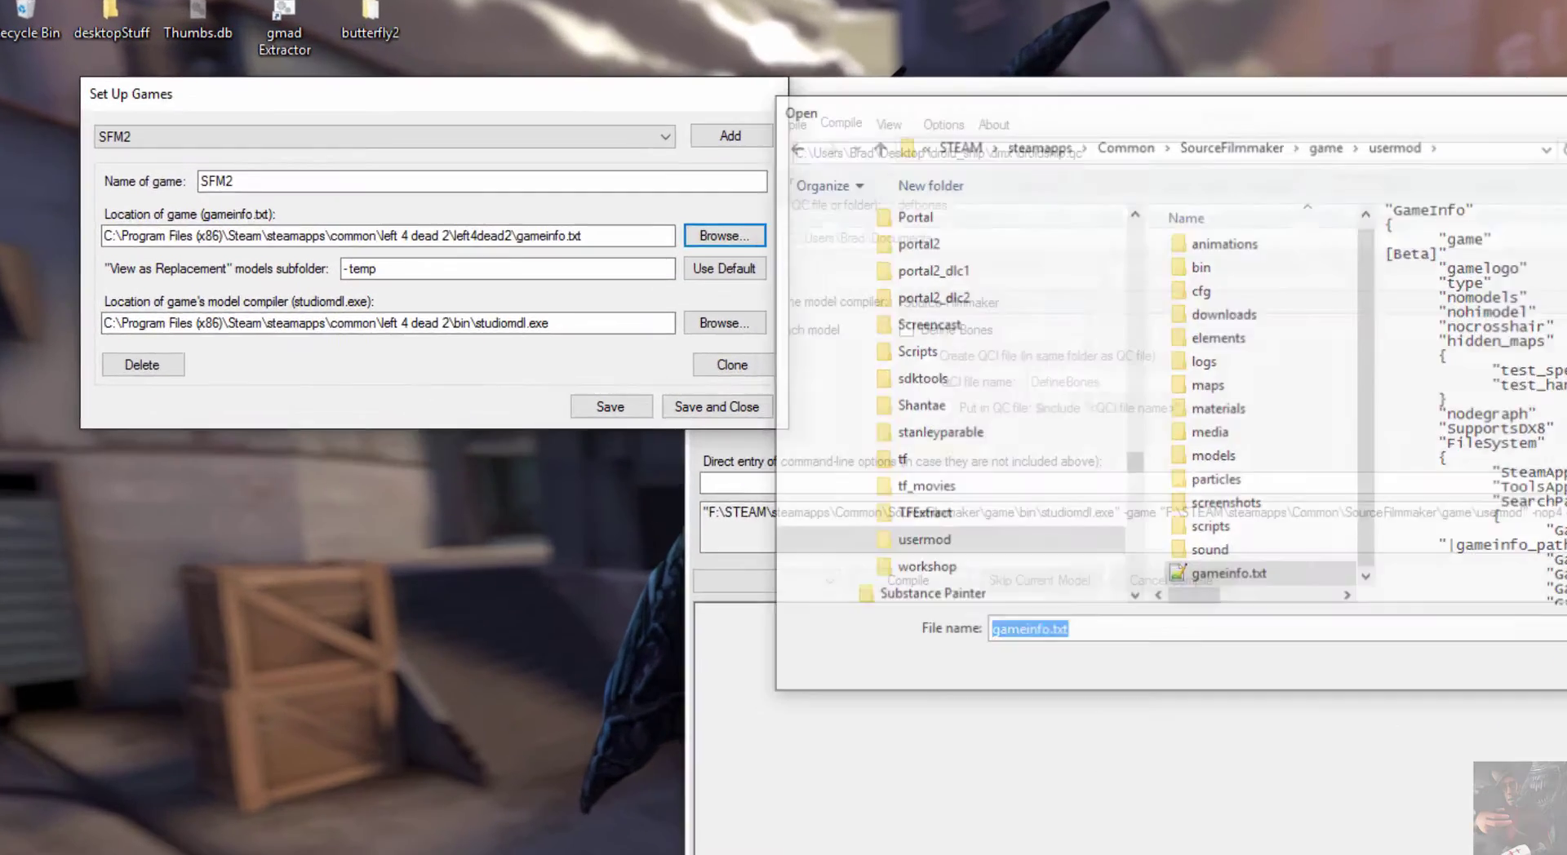
pyautogui.click(1199, 488)
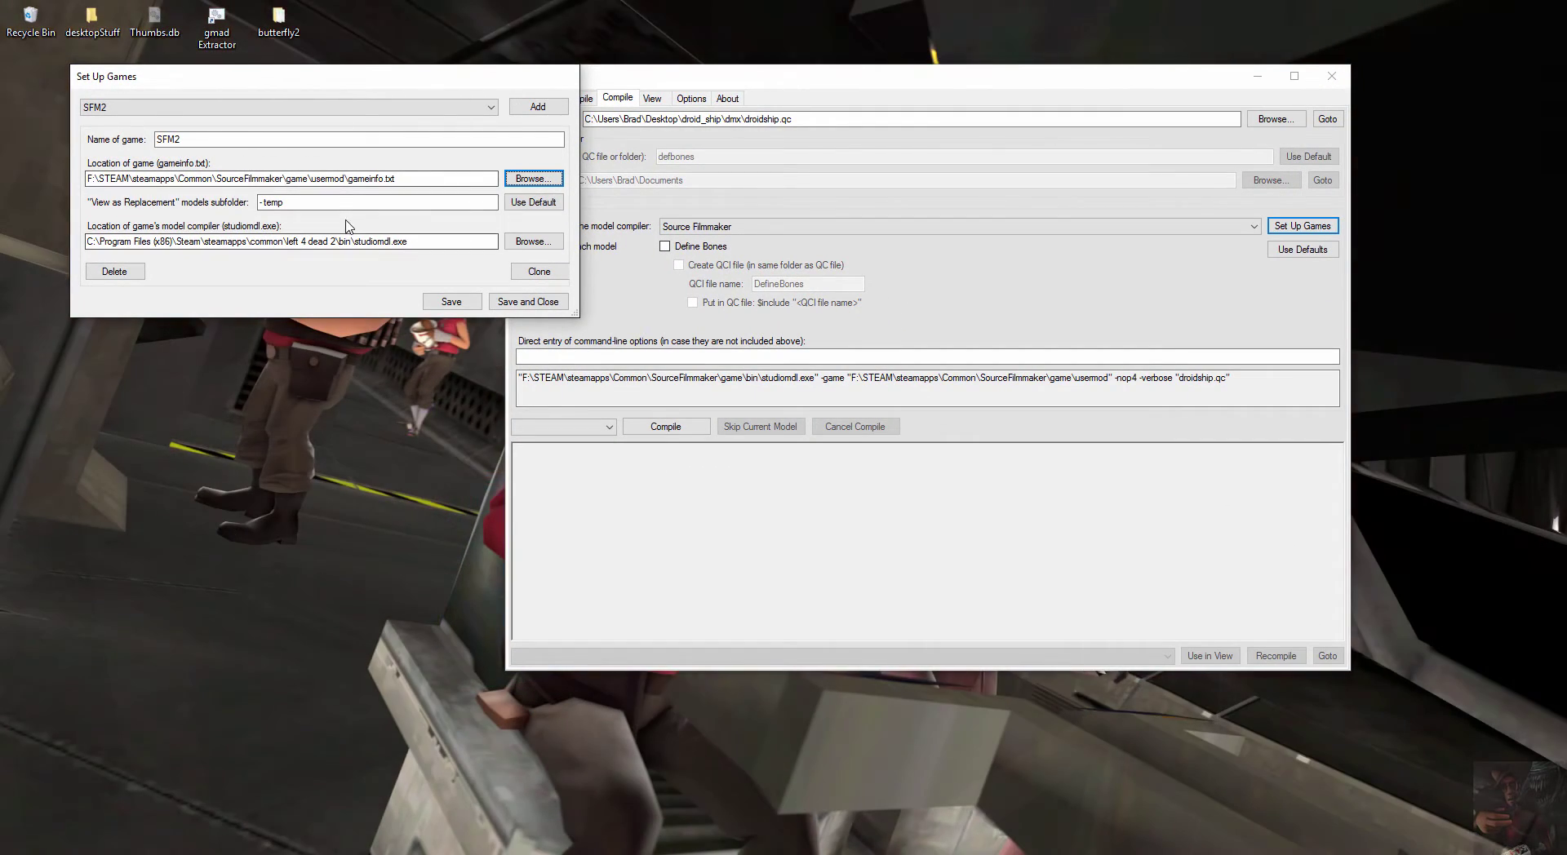
pyautogui.click(91, 243)
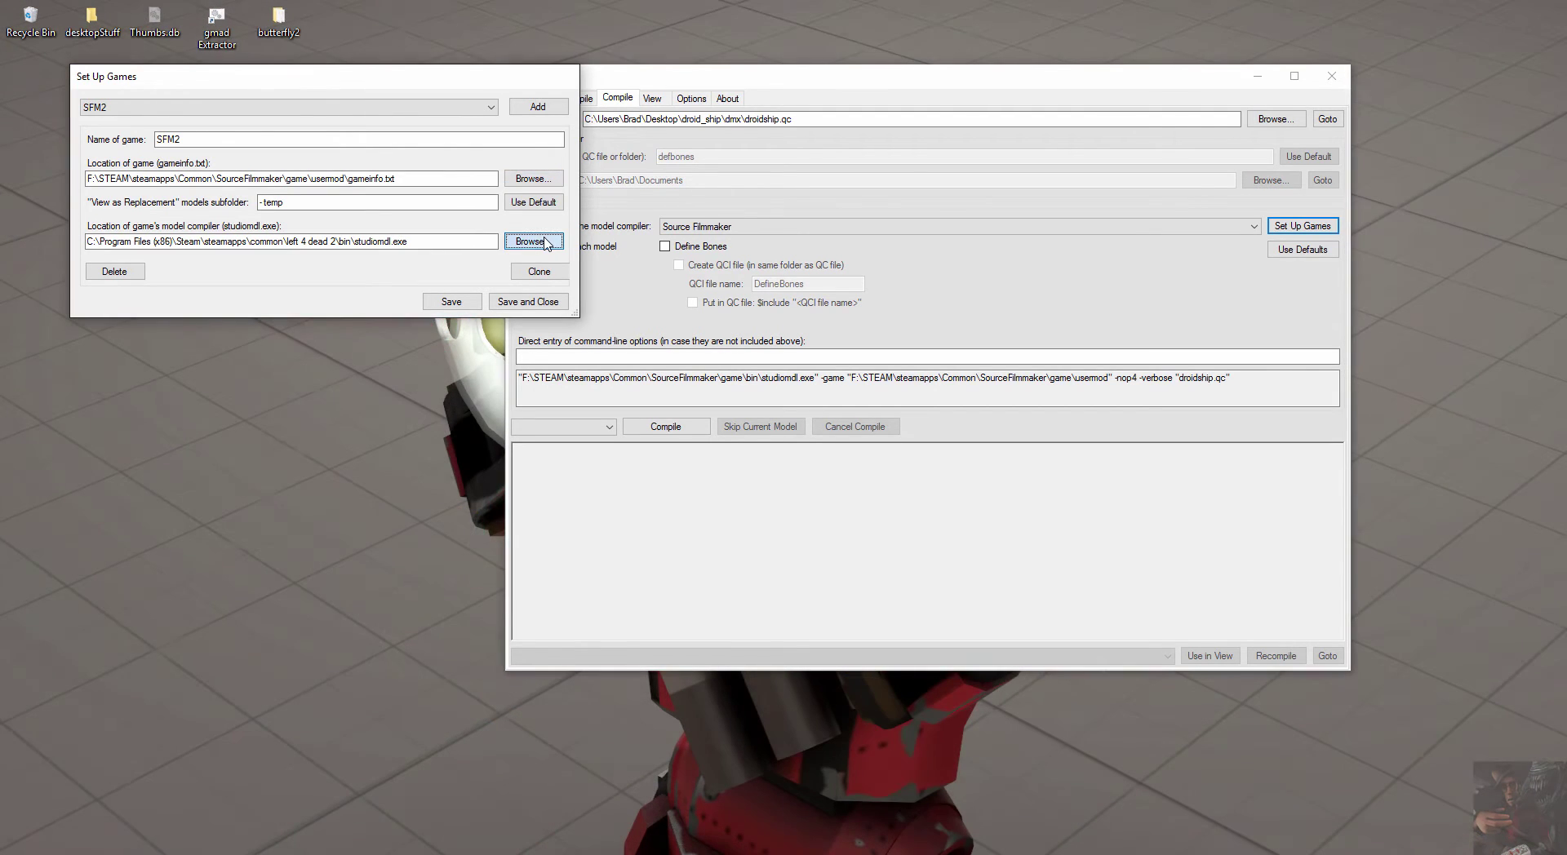
# - Set SFM2's model compiler to studiomdl.exe in F: SourceFilmmaker\game\bin
pyautogui.click(545, 243)
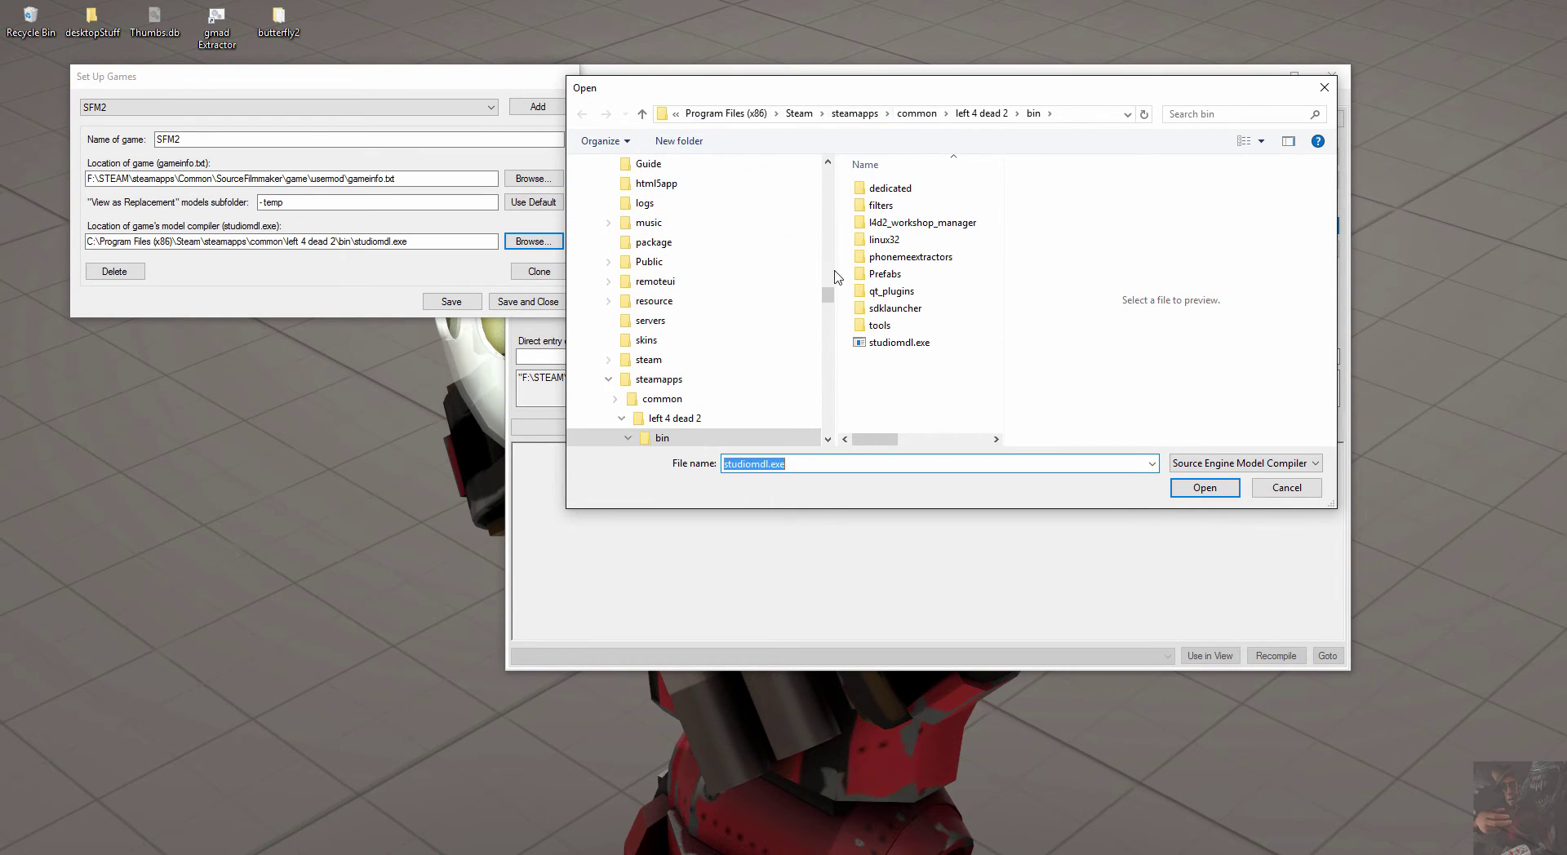
pyautogui.moveTo(831, 307); pyautogui.dragTo(835, 356)
pyautogui.click(589, 281)
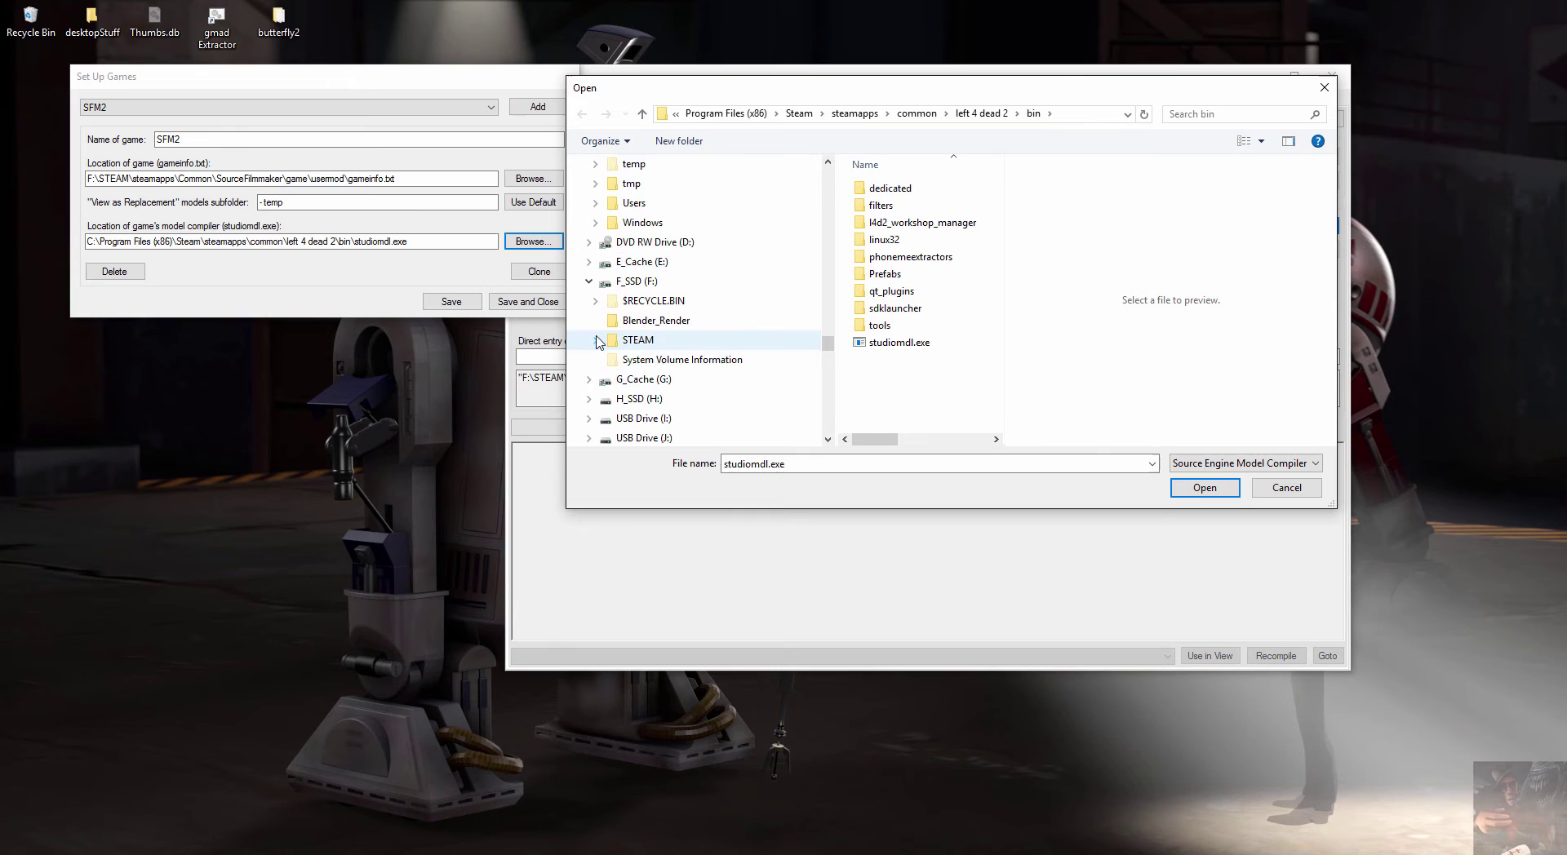
pyautogui.click(597, 340)
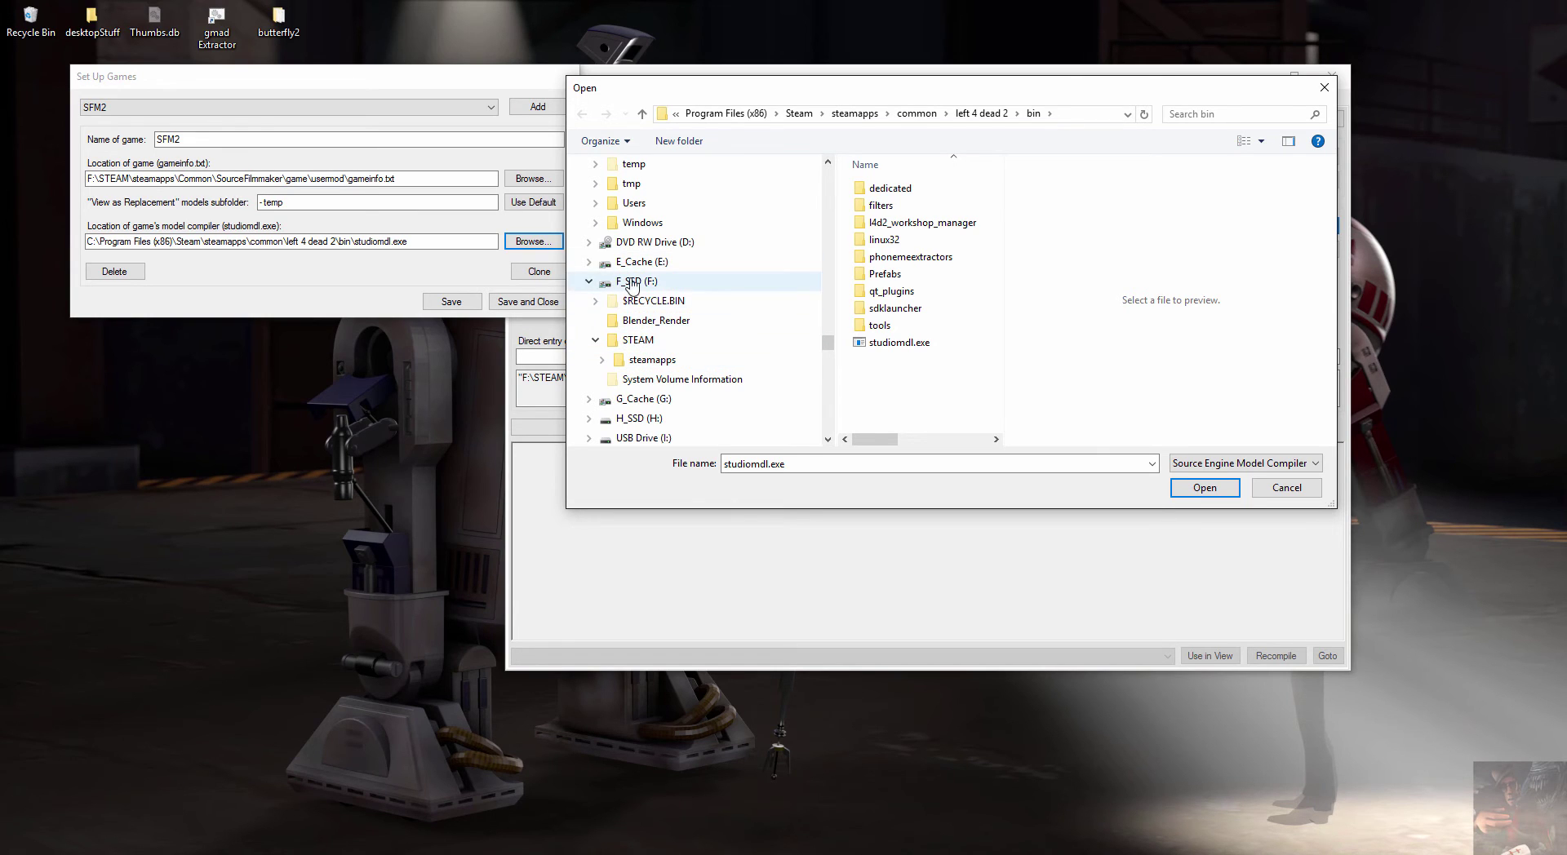
pyautogui.click(600, 361)
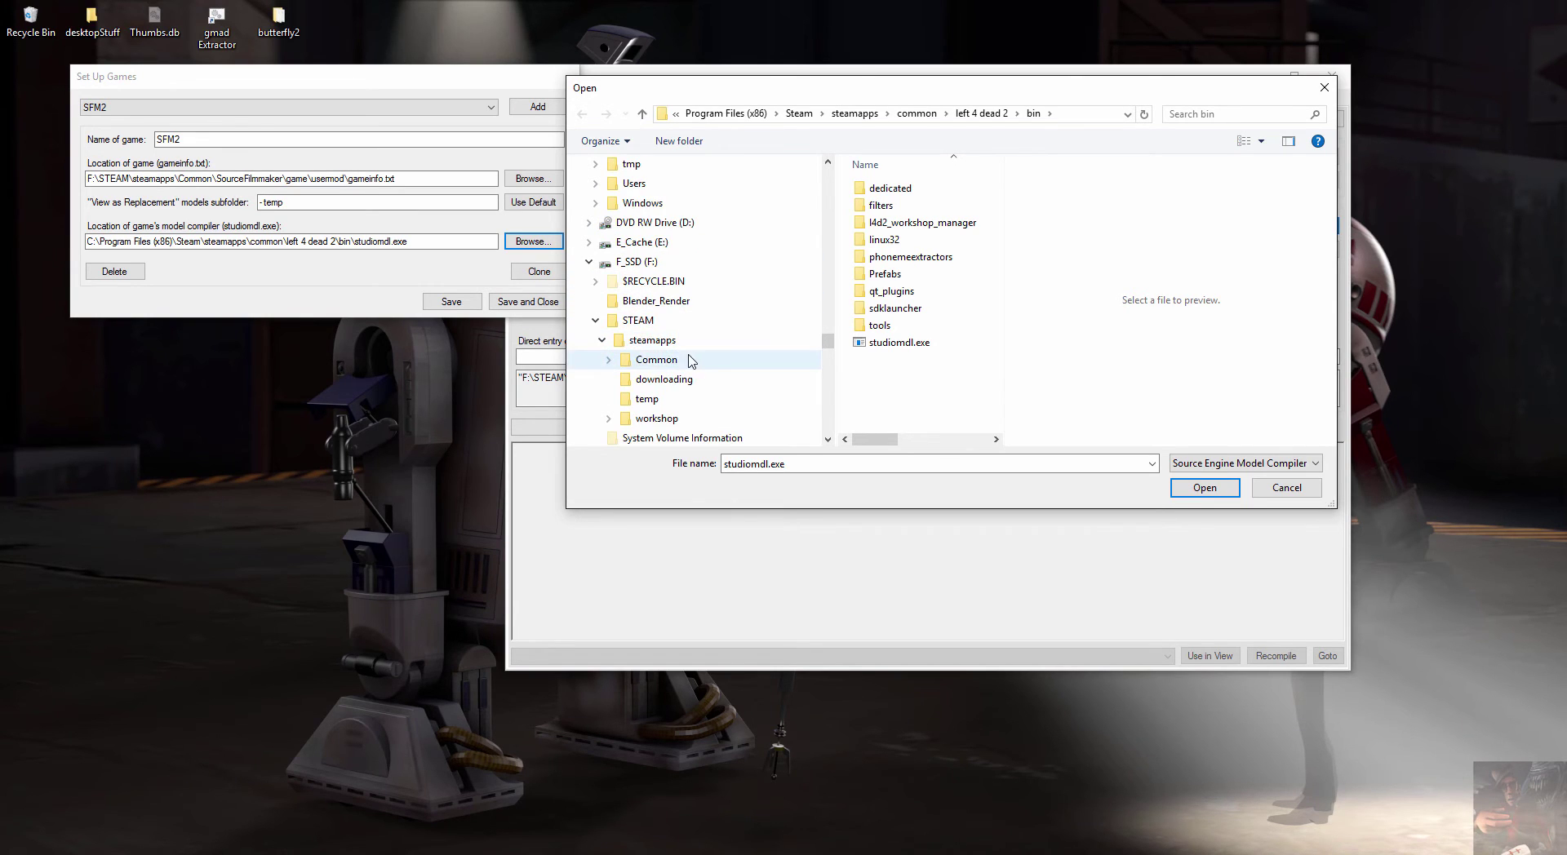
pyautogui.click(613, 360)
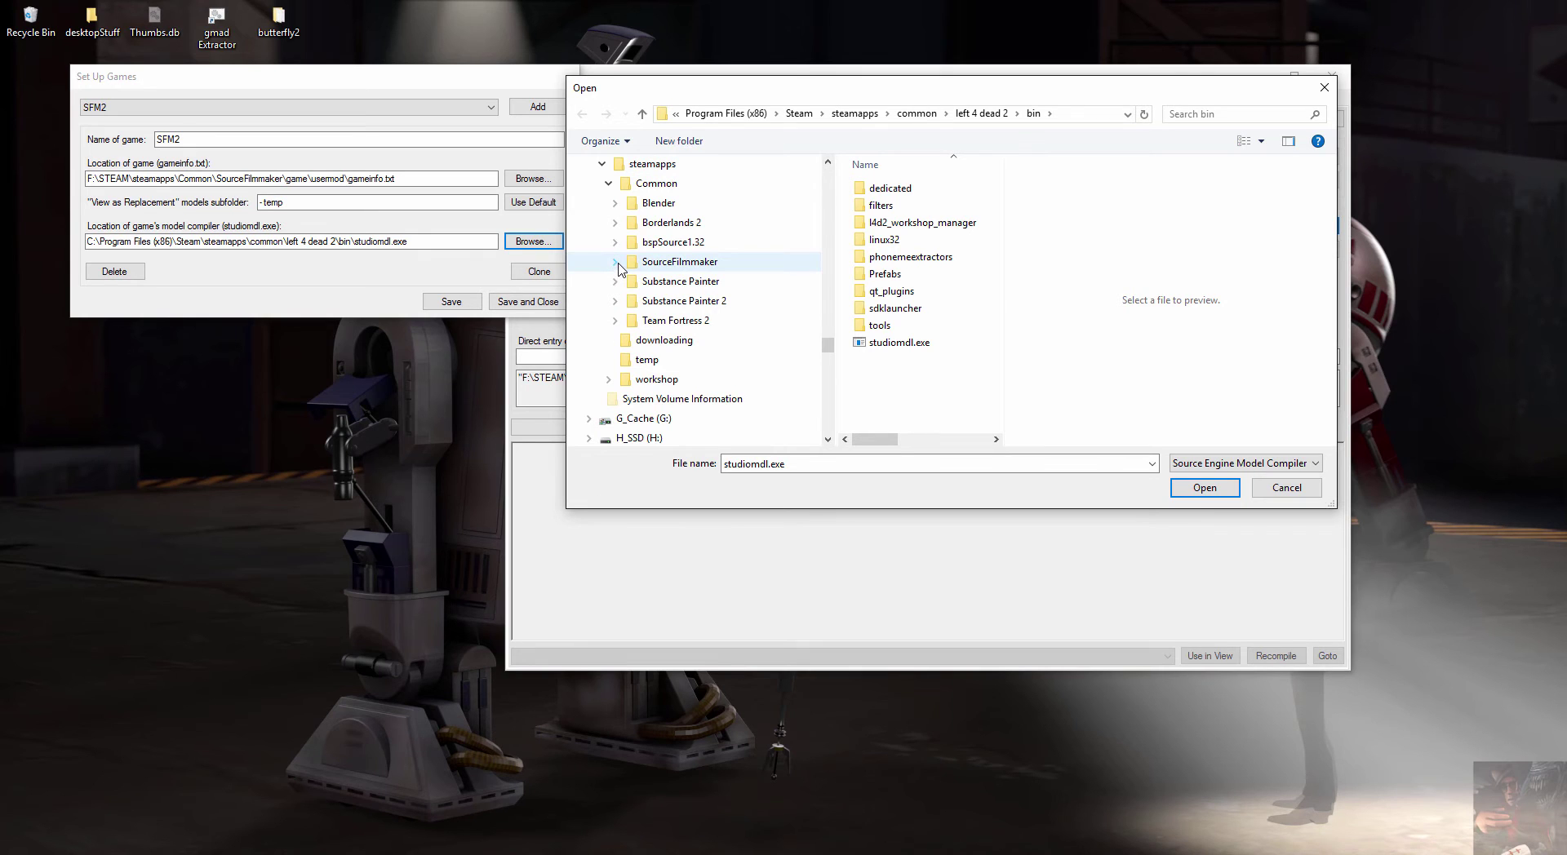
pyautogui.click(615, 262)
pyautogui.click(621, 300)
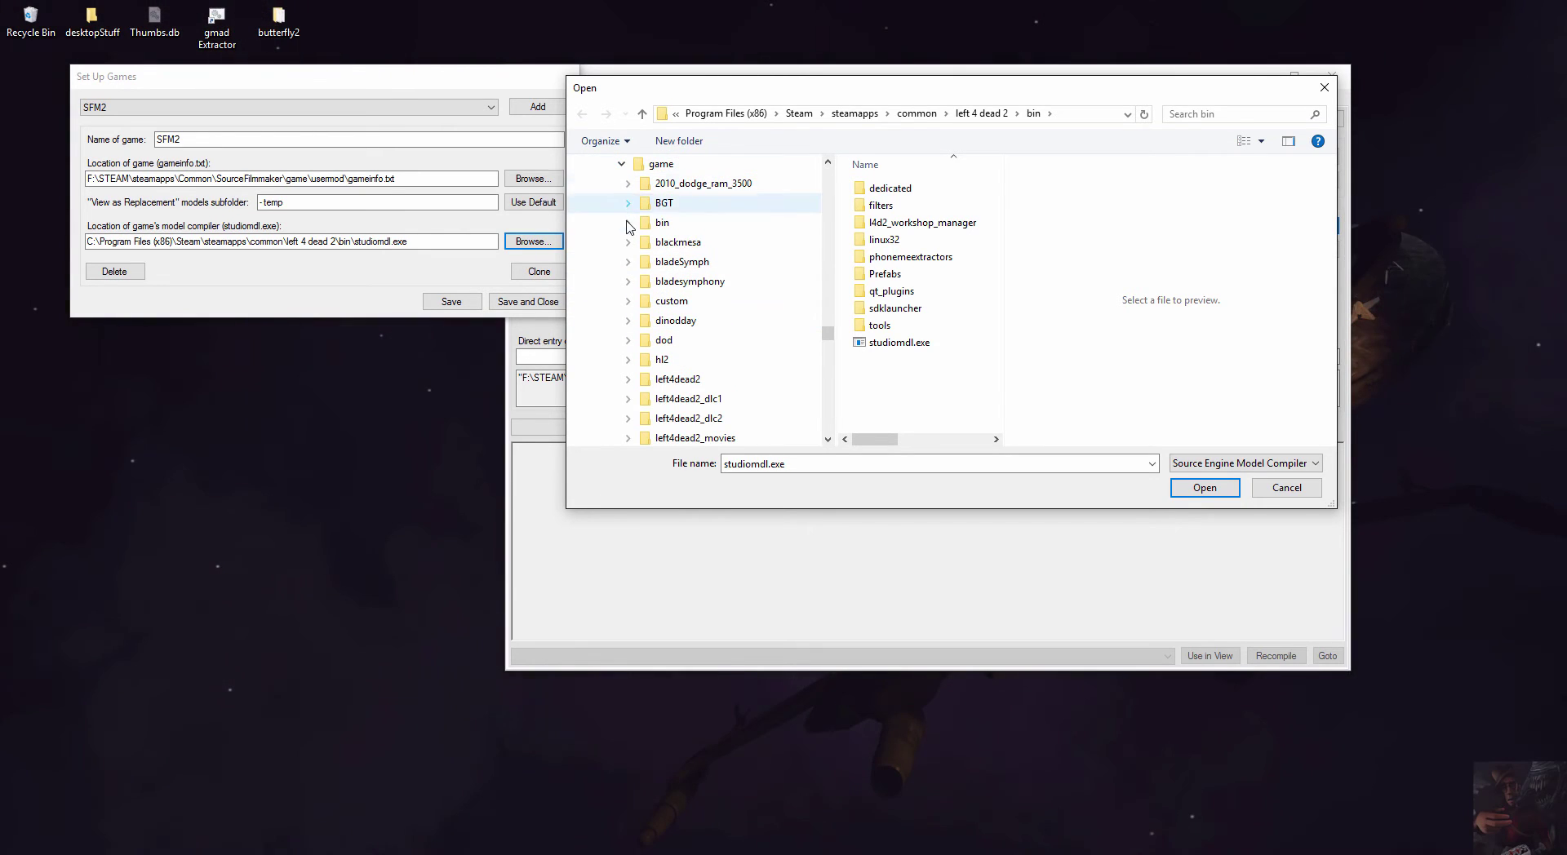
pyautogui.click(663, 224)
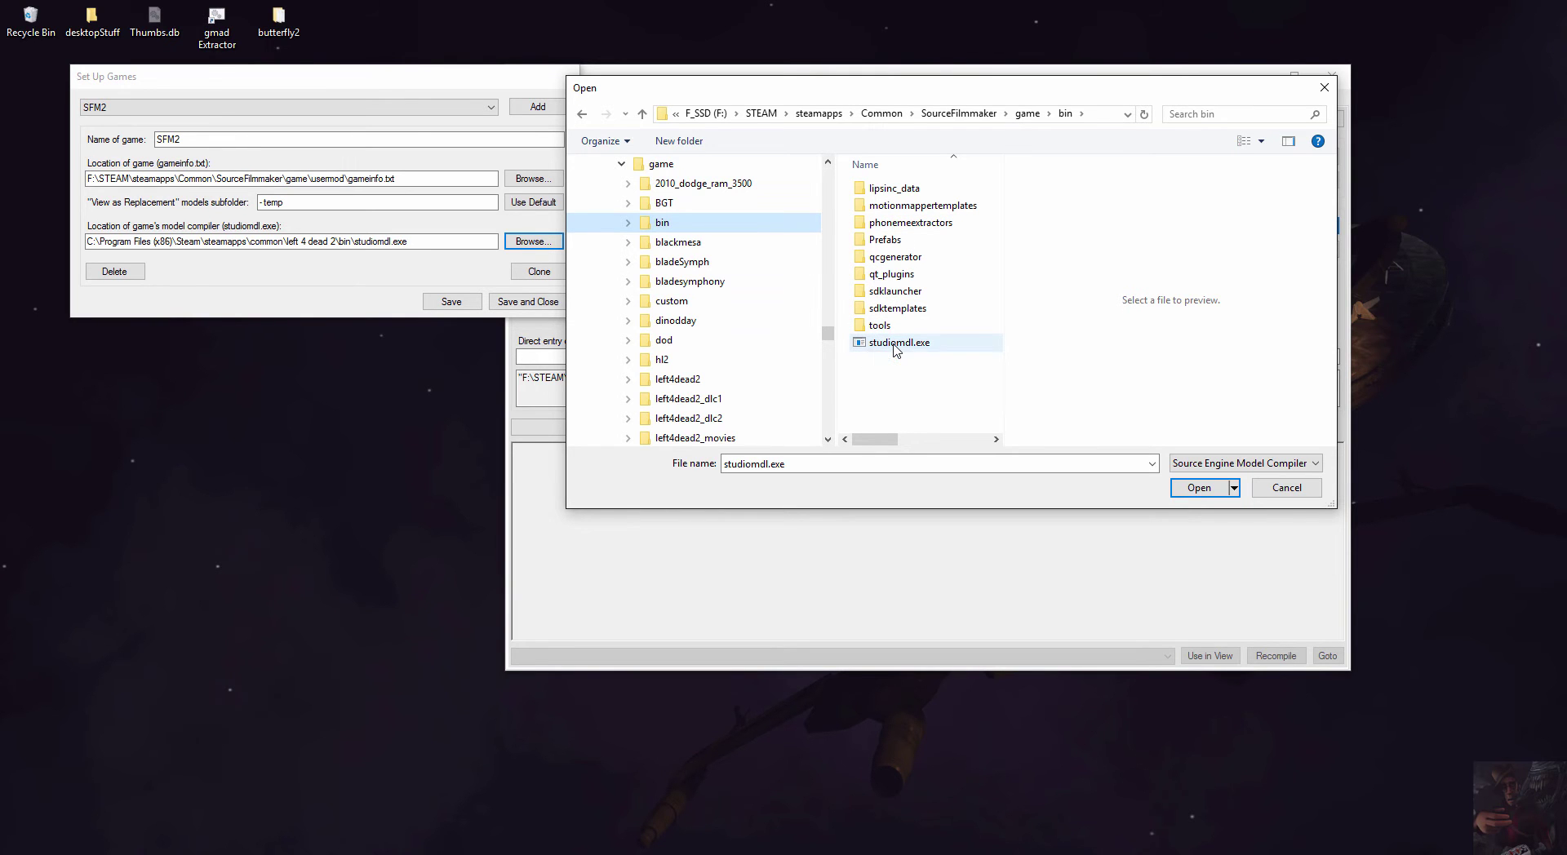
pyautogui.click(895, 343)
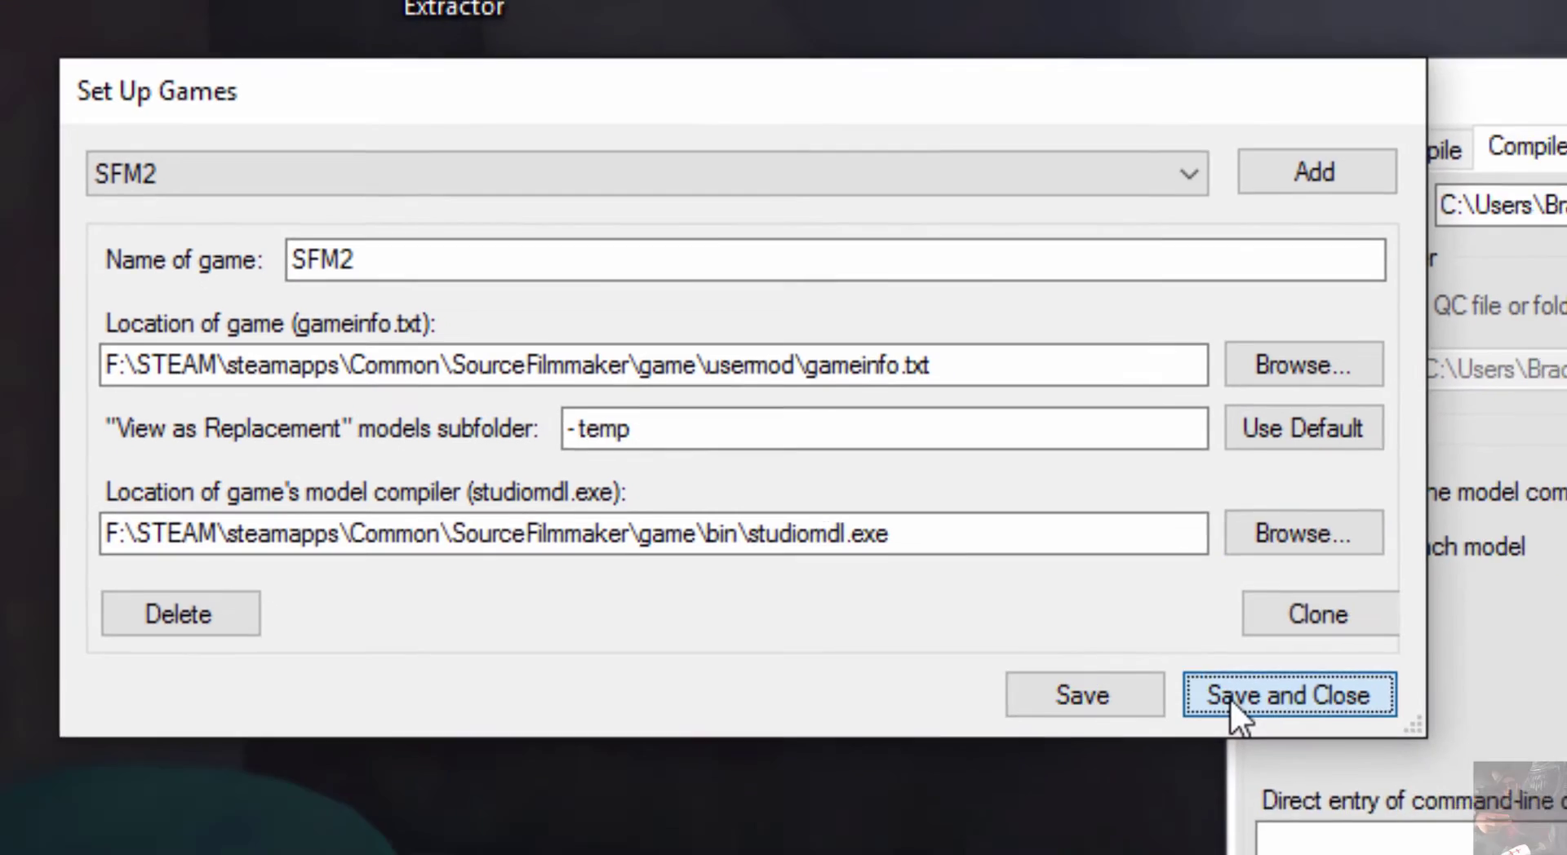
# - Save the SFM2 setup and keep SFM2 as the compiler game on the compile page
pyautogui.click(1310, 743)
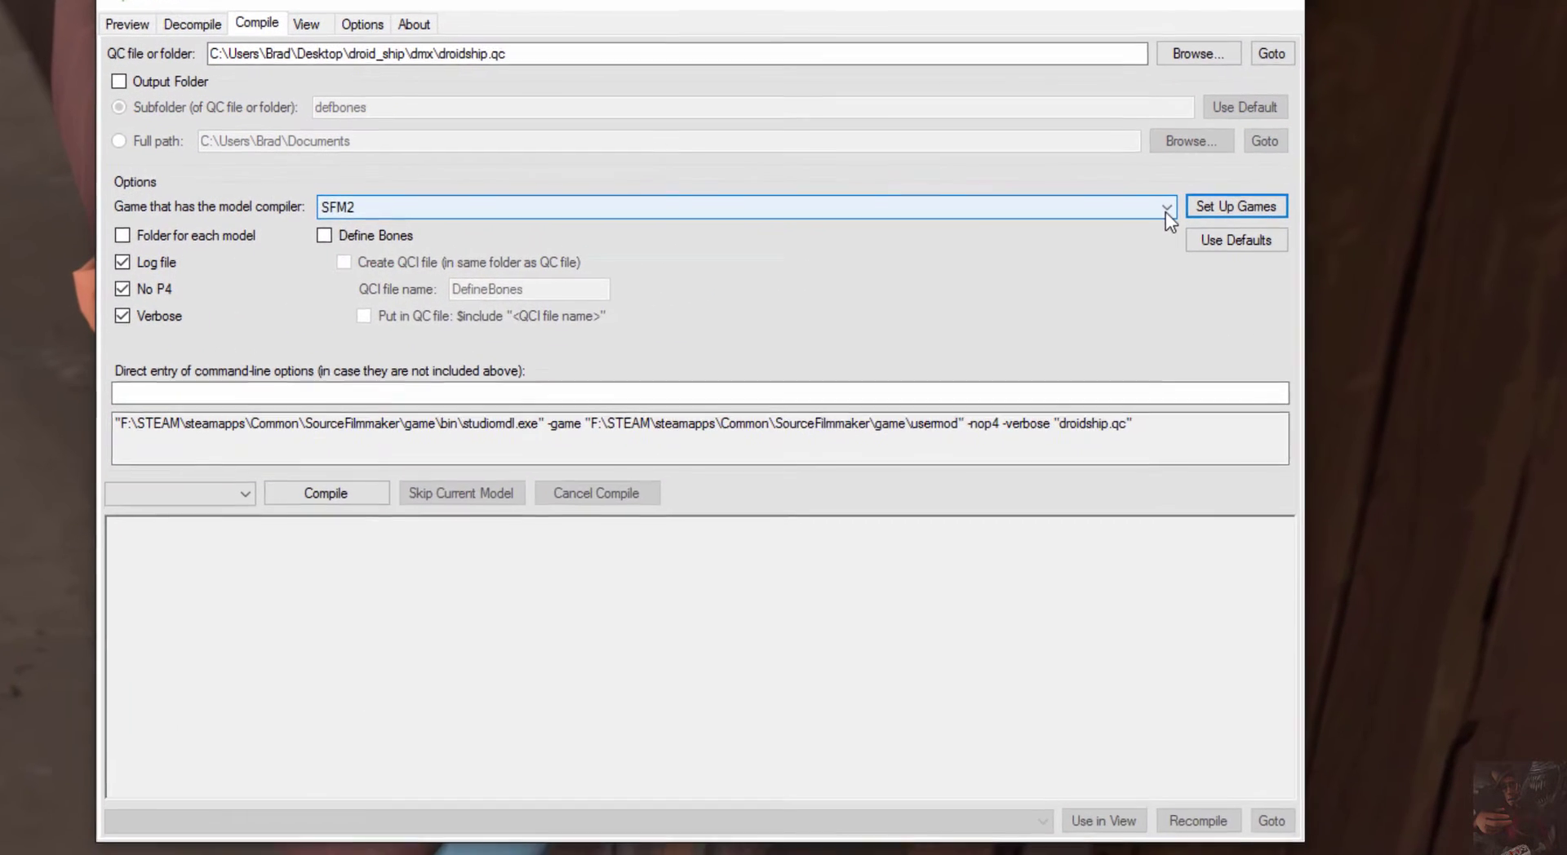
pyautogui.click(1254, 228)
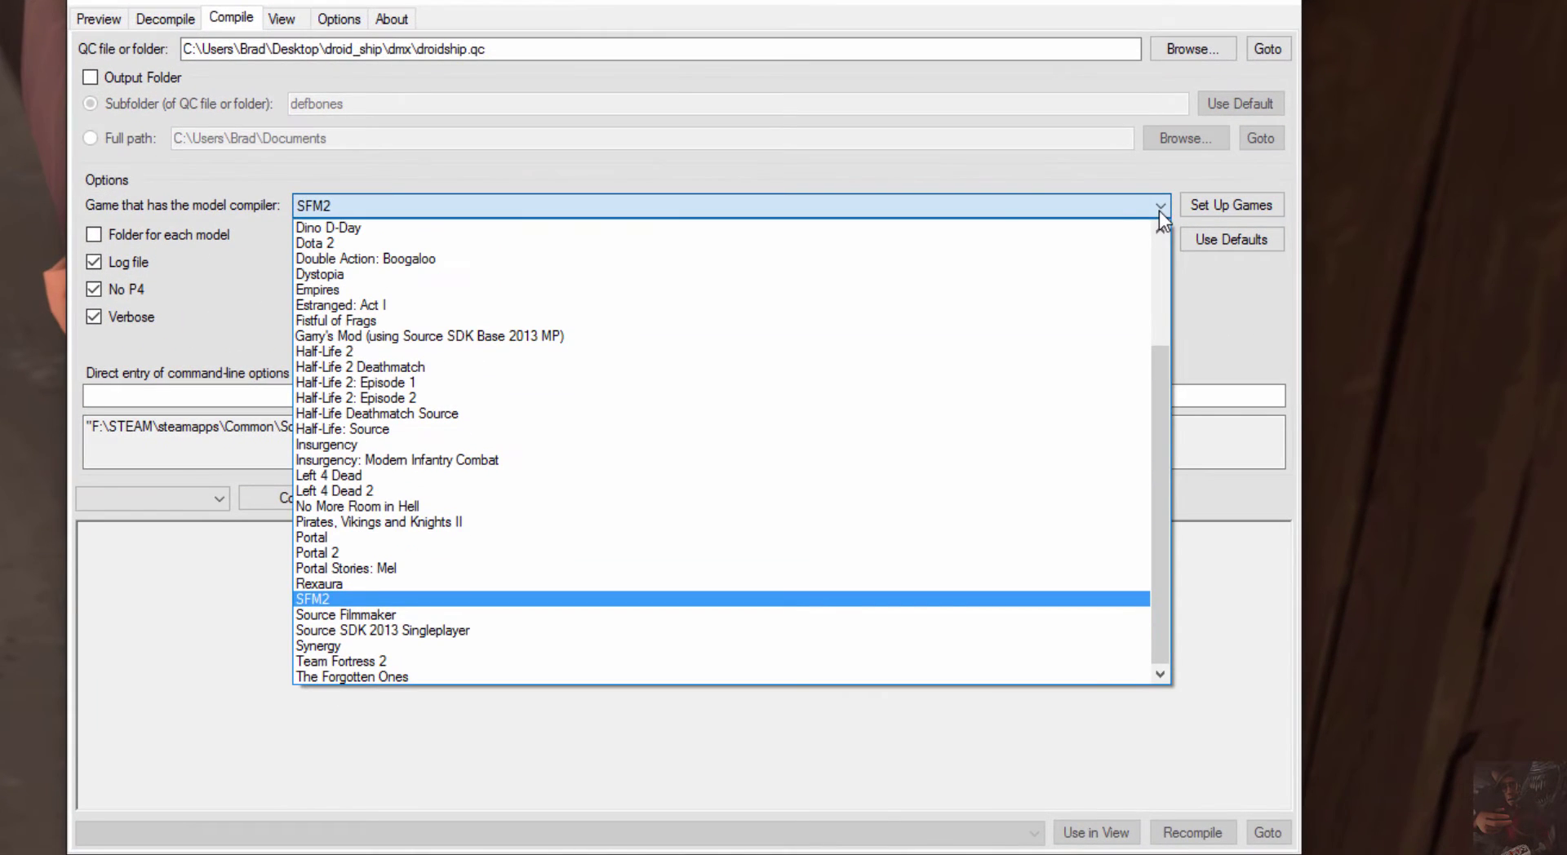
pyautogui.click(366, 602)
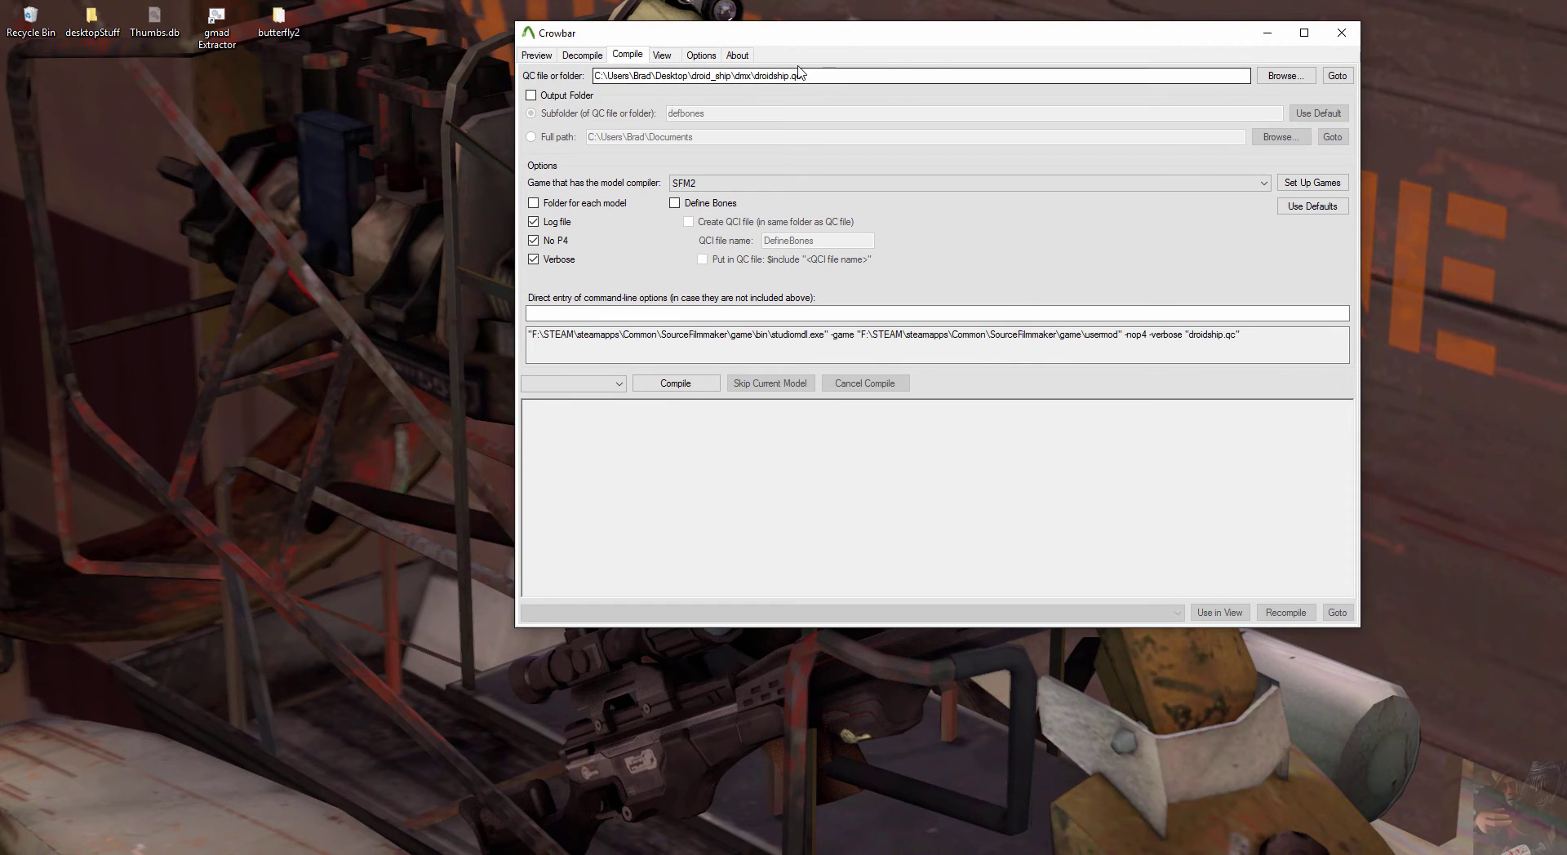
# - Load butterfly_hem_ERR.qc from Desktop\butterfly2\DMX_Helm as the QC file to compile
pyautogui.doubleClick(279, 18)
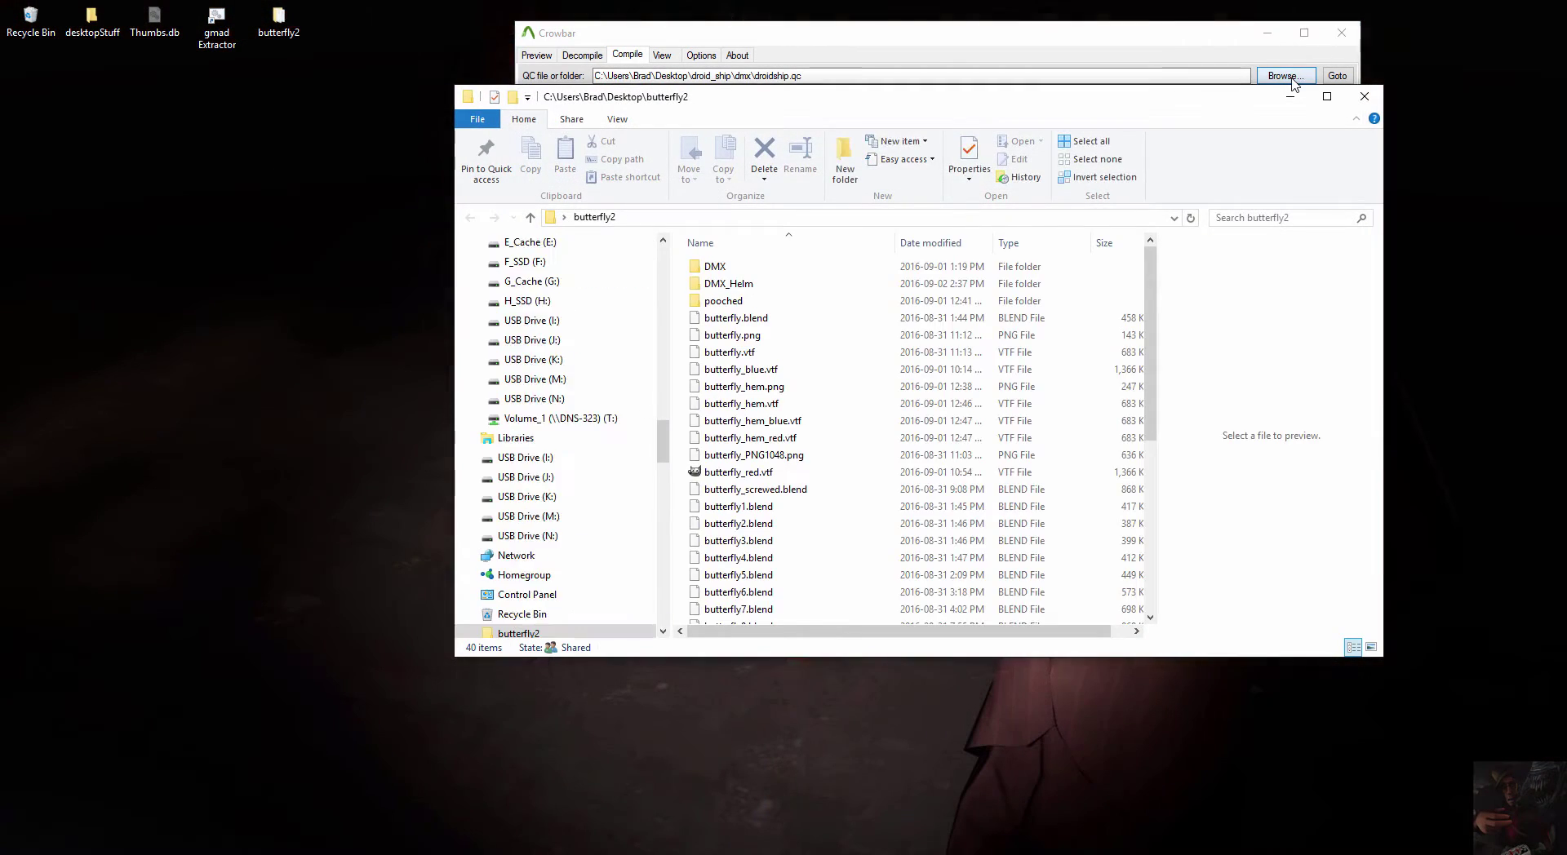
pyautogui.click(1283, 75)
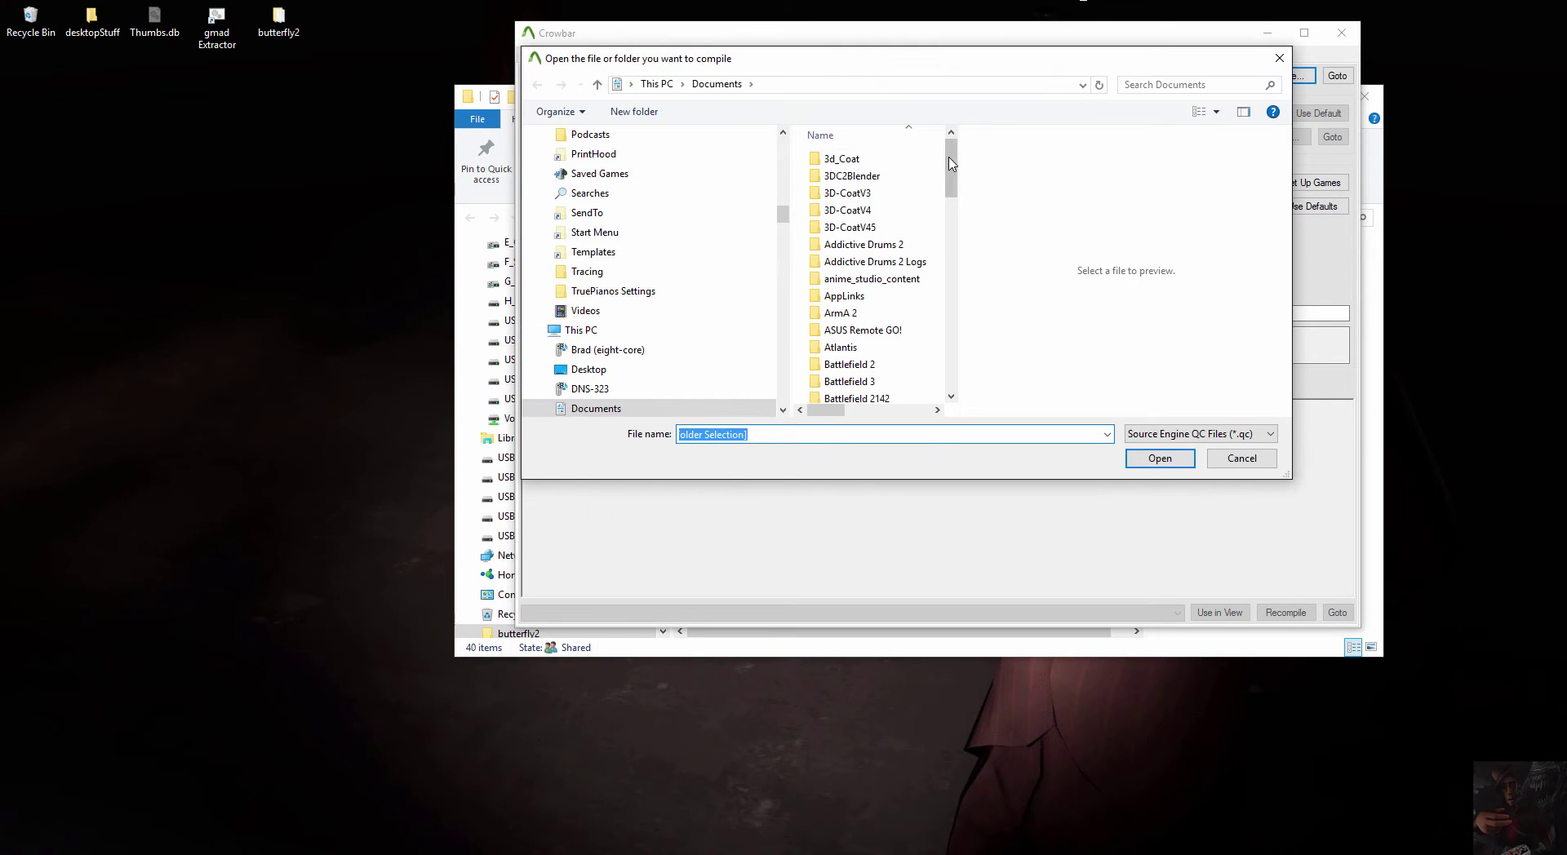
pyautogui.scroll(10, 751, 207)
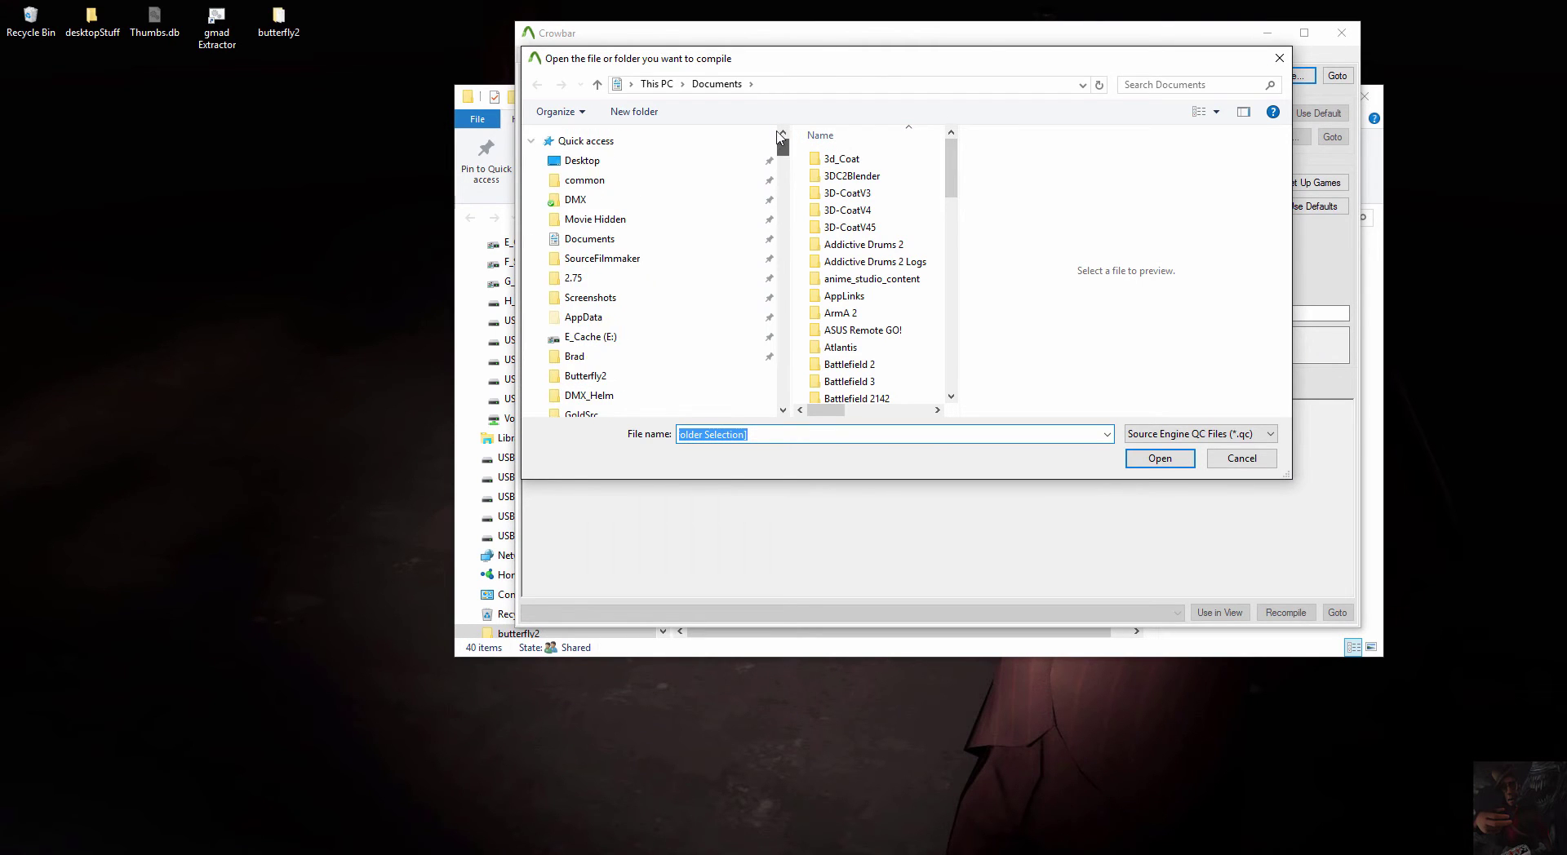
pyautogui.click(605, 163)
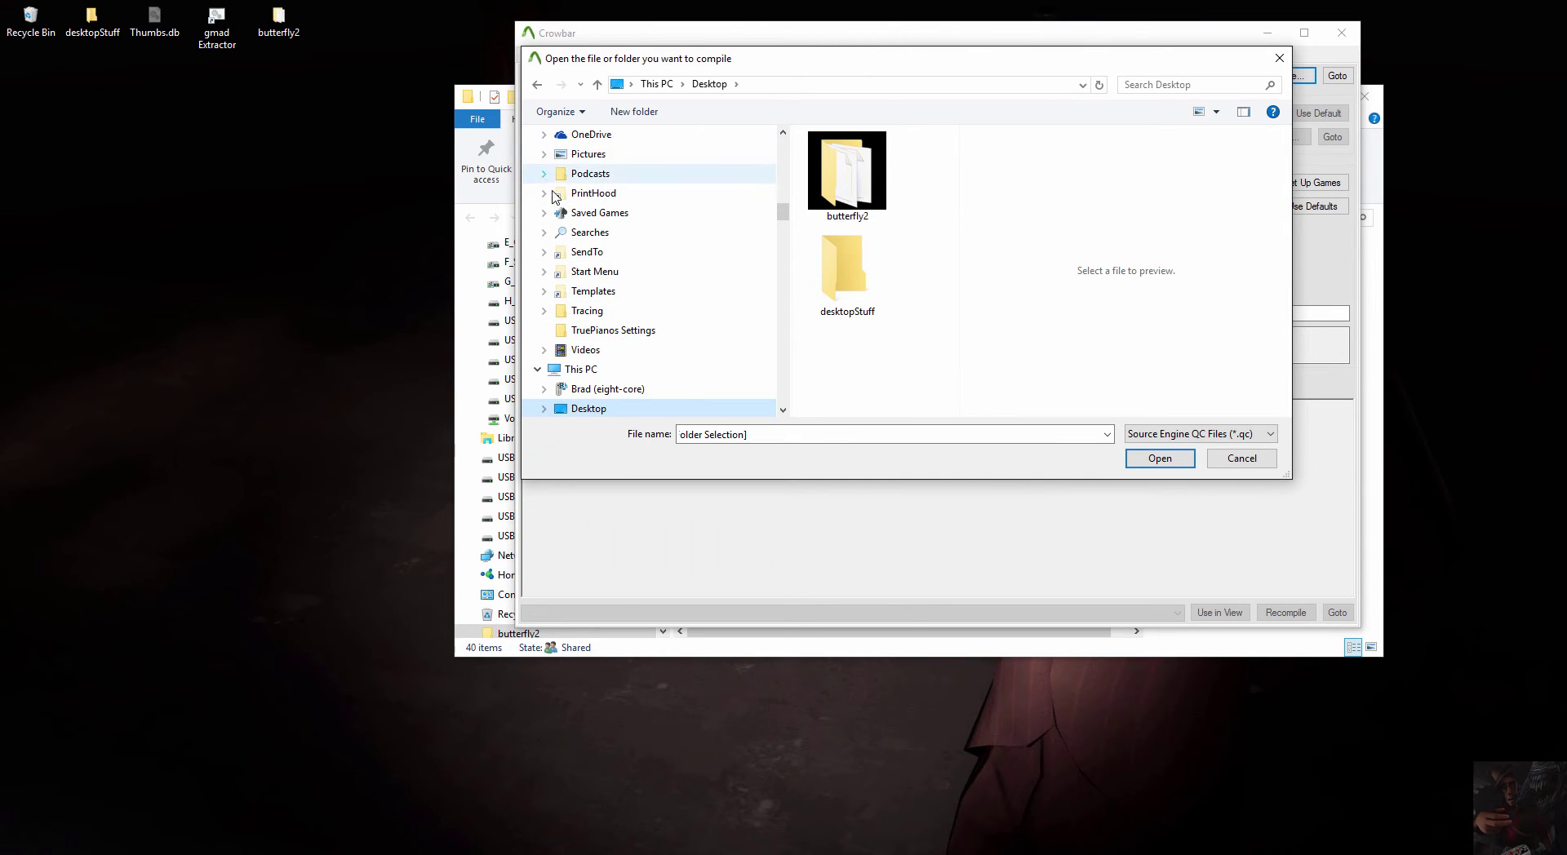
pyautogui.scroll(3, 604, 194)
pyautogui.scroll(5, 678, 231)
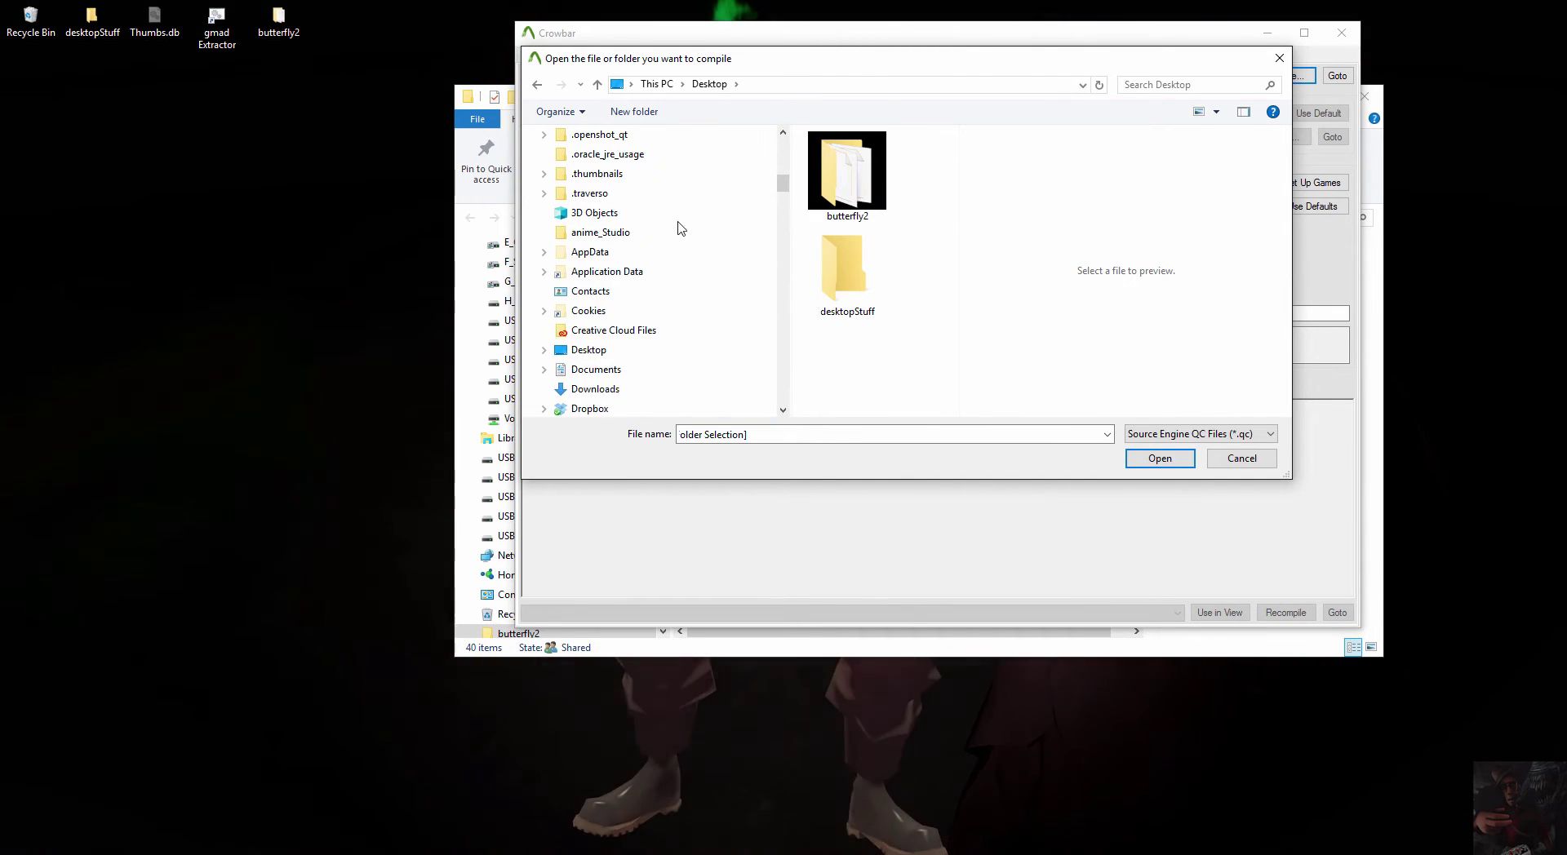
pyautogui.doubleClick(840, 174)
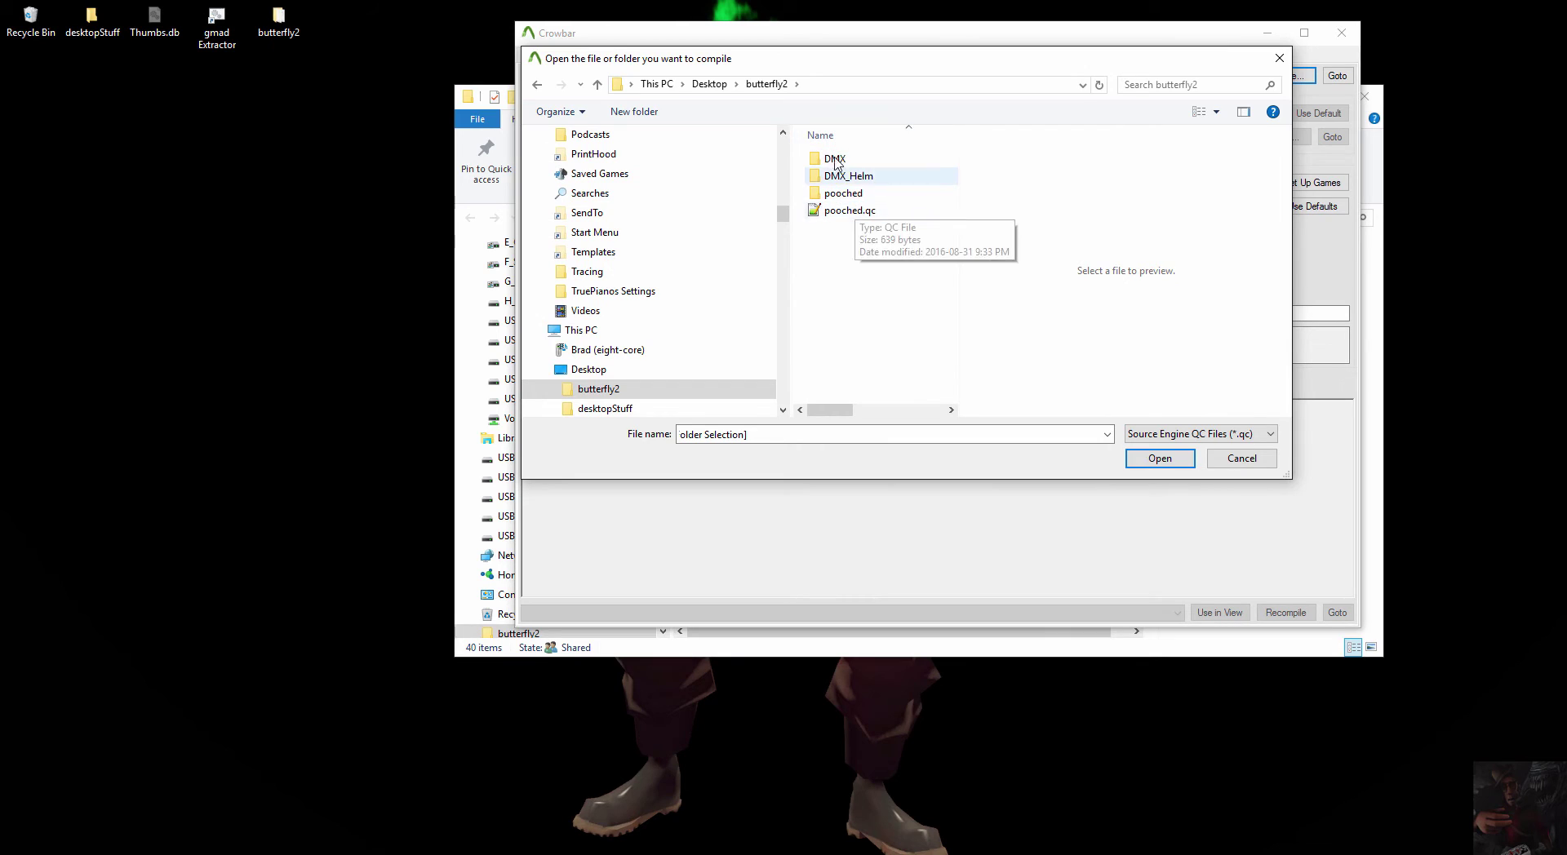
pyautogui.click(848, 179)
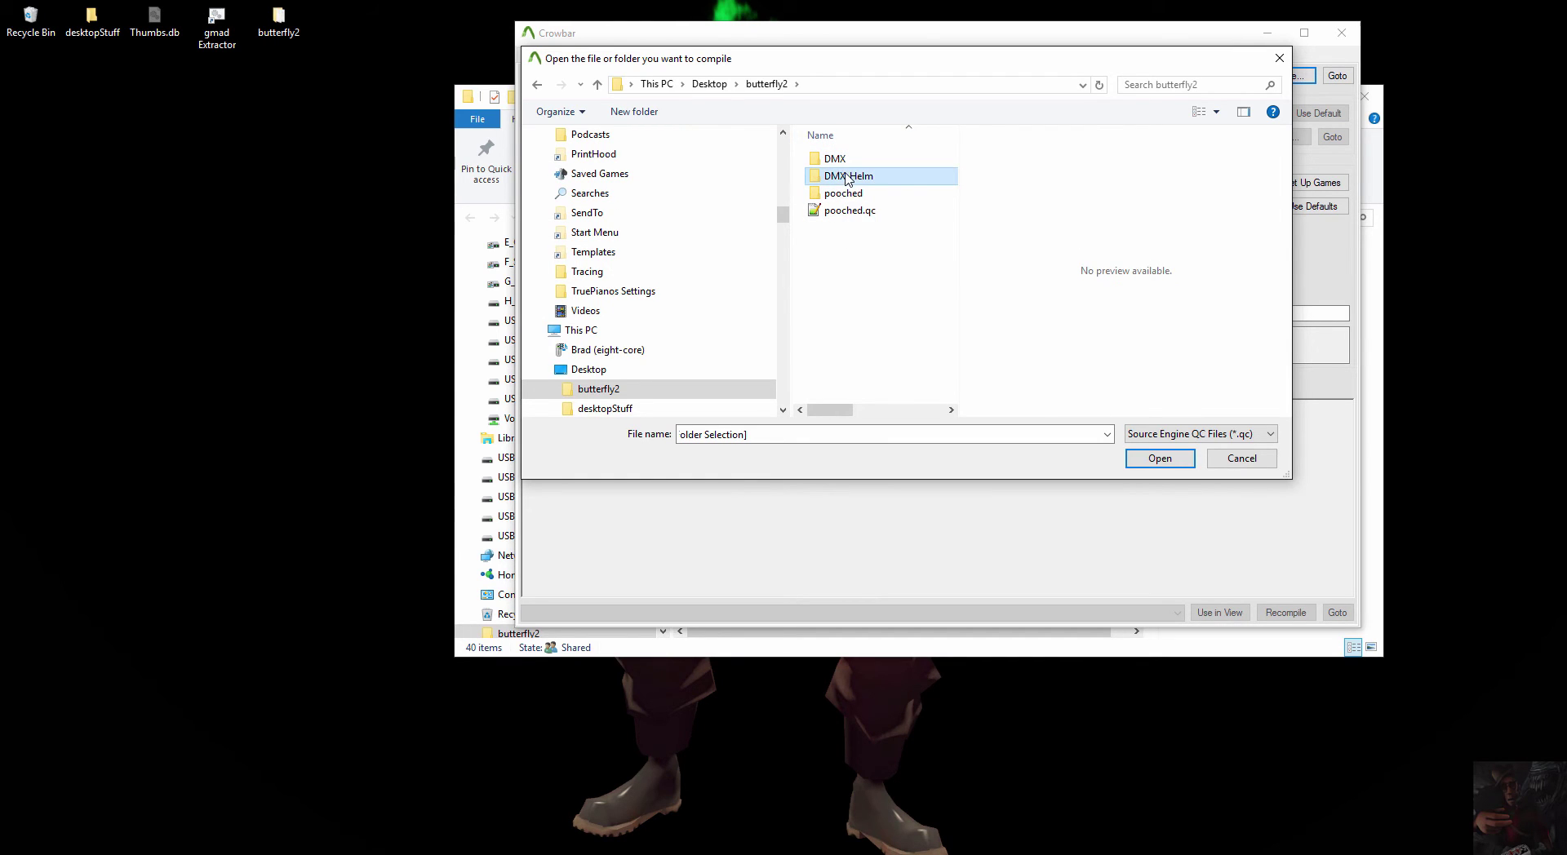
pyautogui.doubleClick(849, 178)
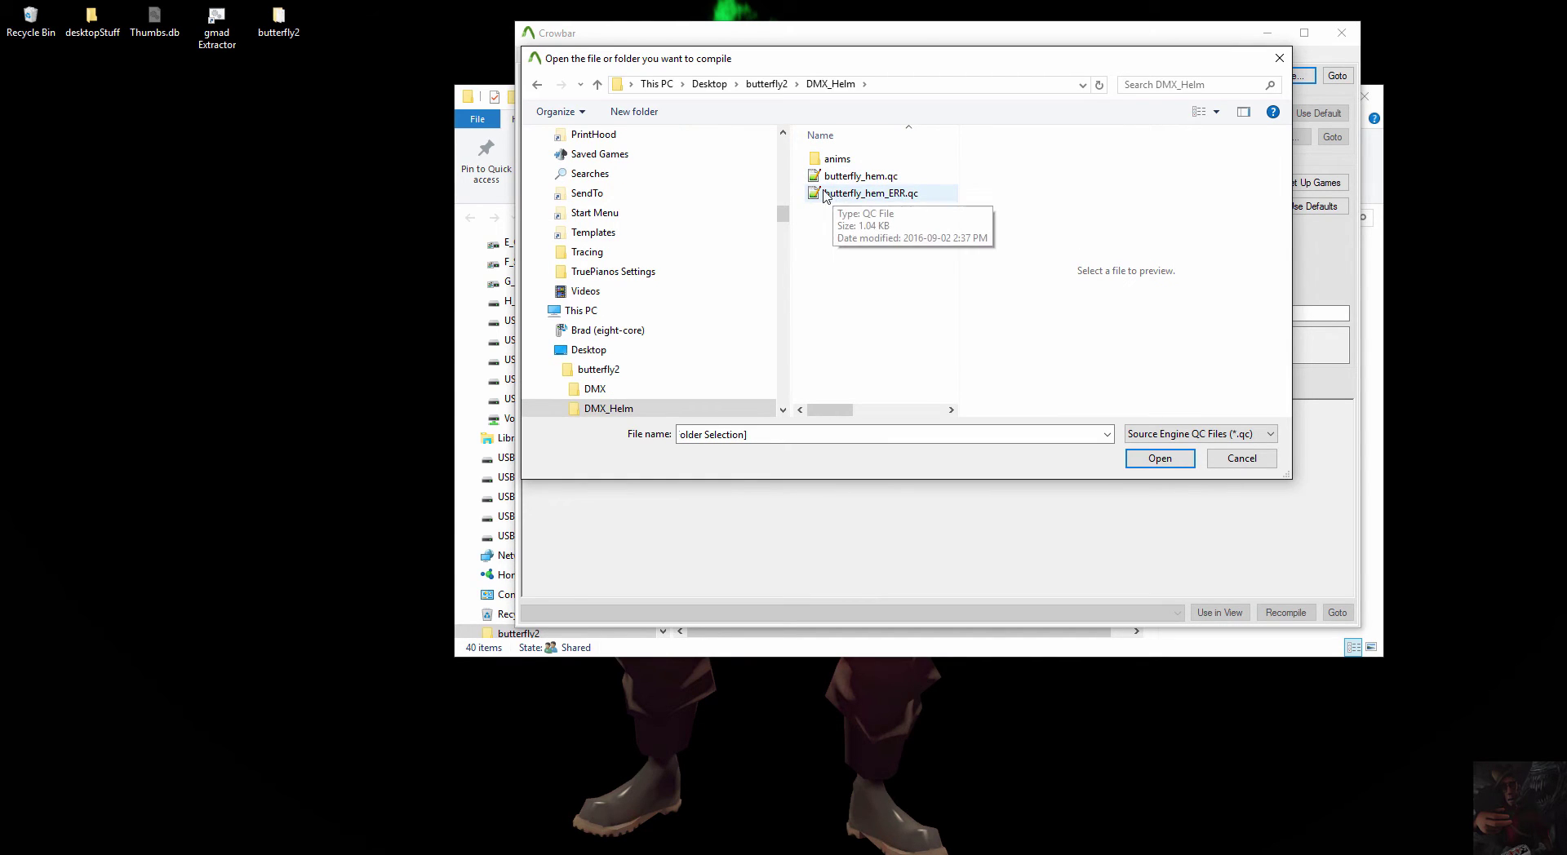
pyautogui.click(886, 196)
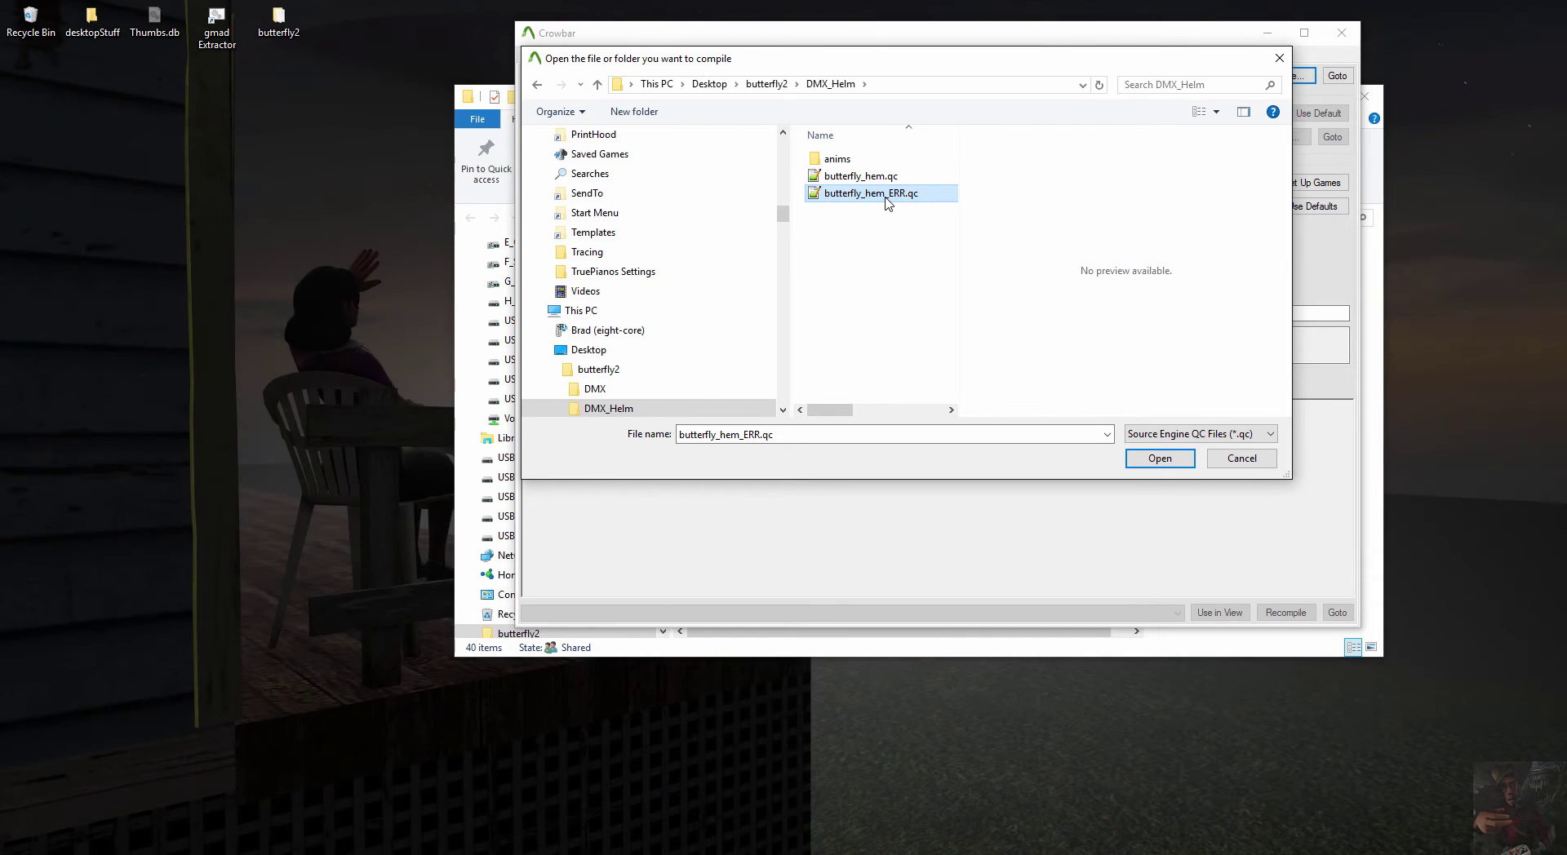
pyautogui.click(1159, 459)
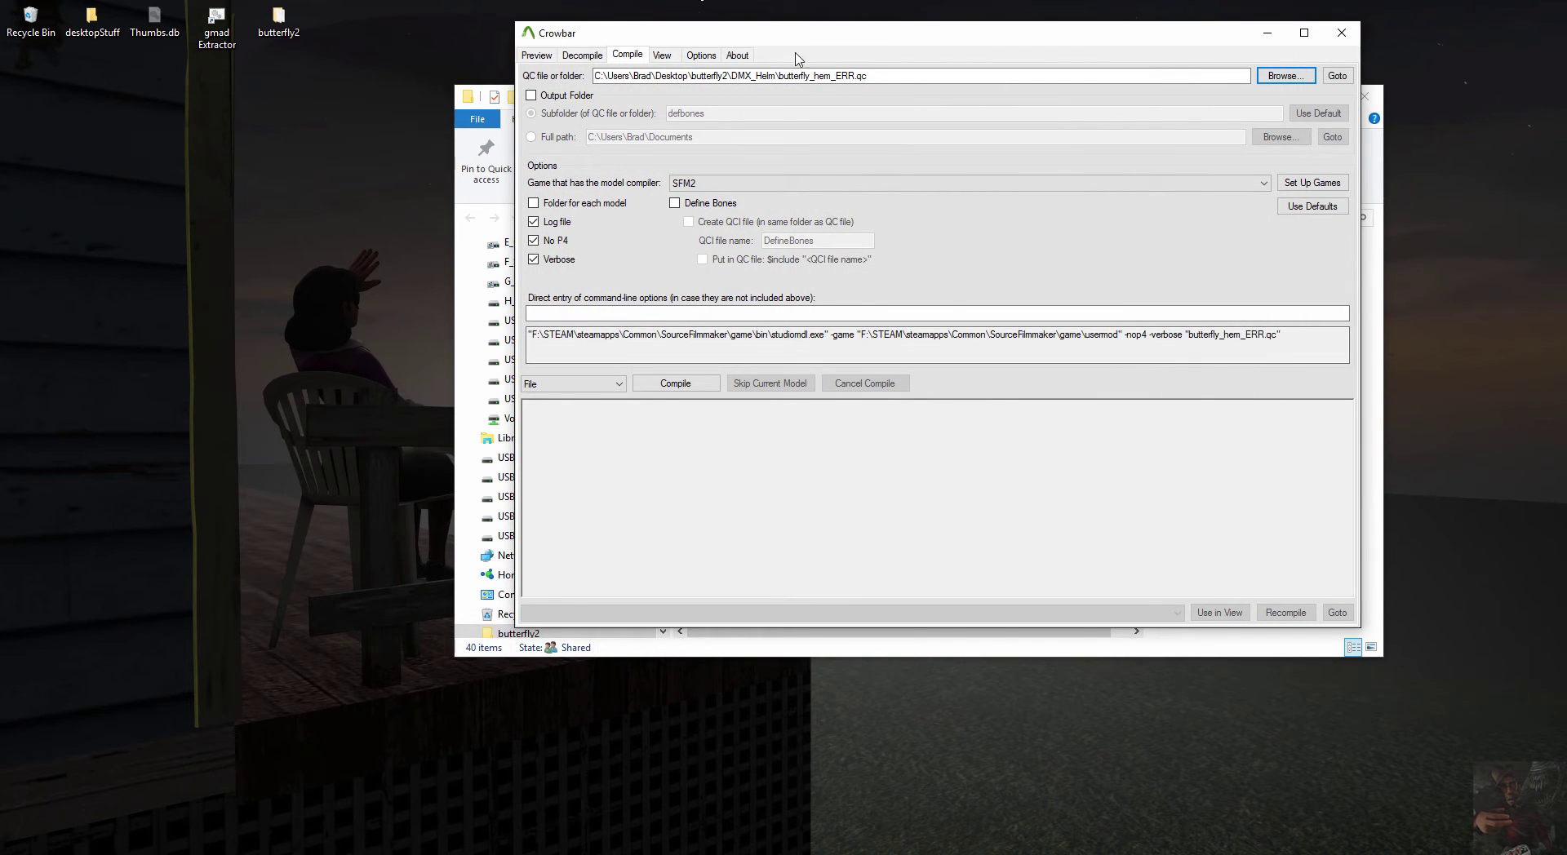
# - Place Explorer's DMX_Helm folder beside Crowbar and drop butterfly_hem.qc onto Crowbar
pyautogui.moveTo(800, 32); pyautogui.dragTo(1028, 117)
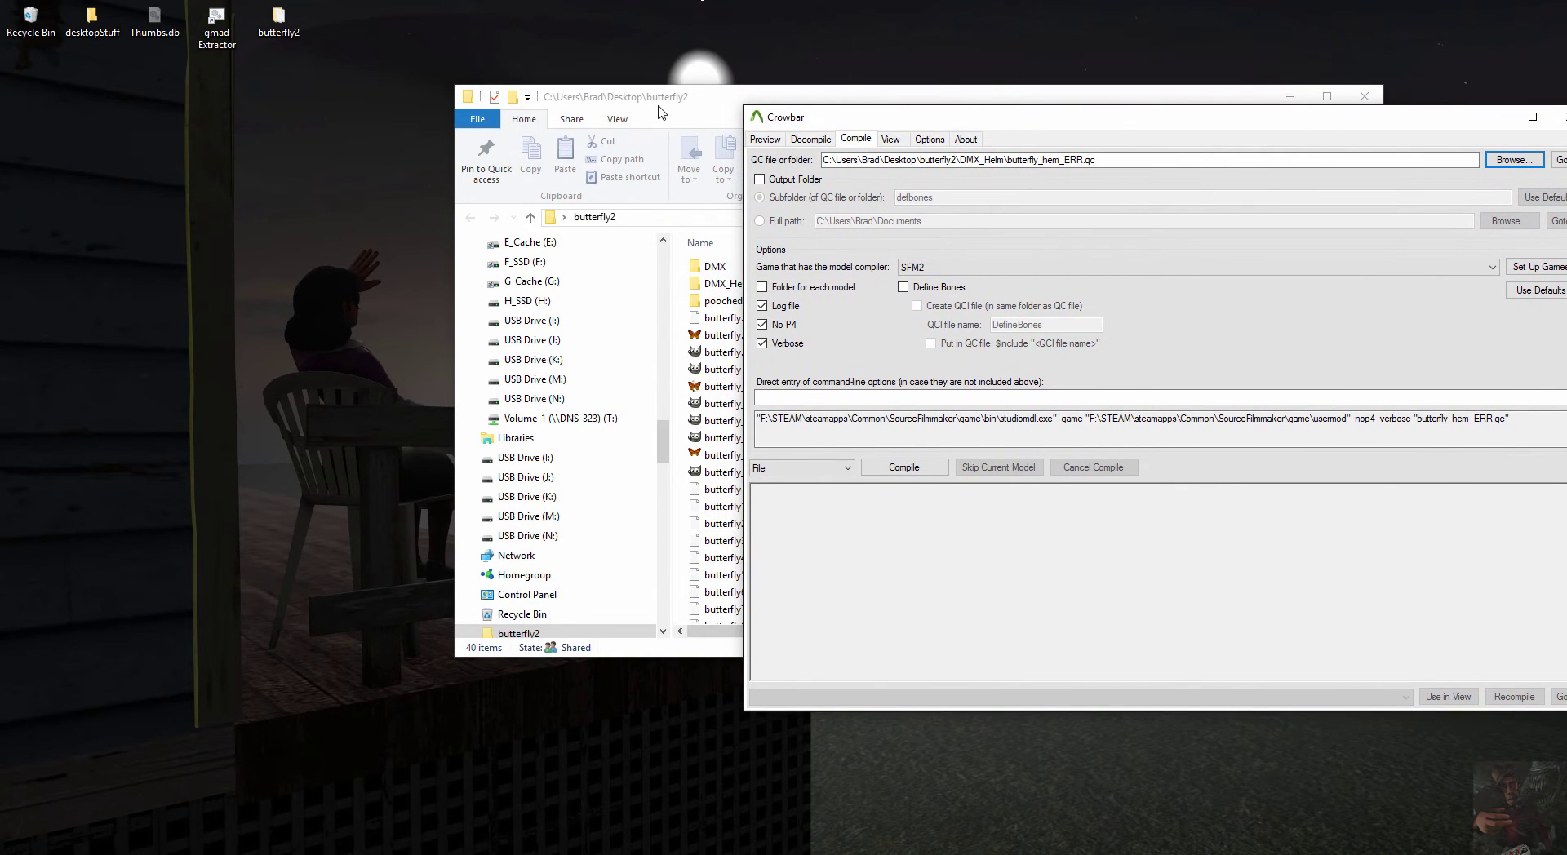
pyautogui.moveTo(661, 112); pyautogui.dragTo(257, 161)
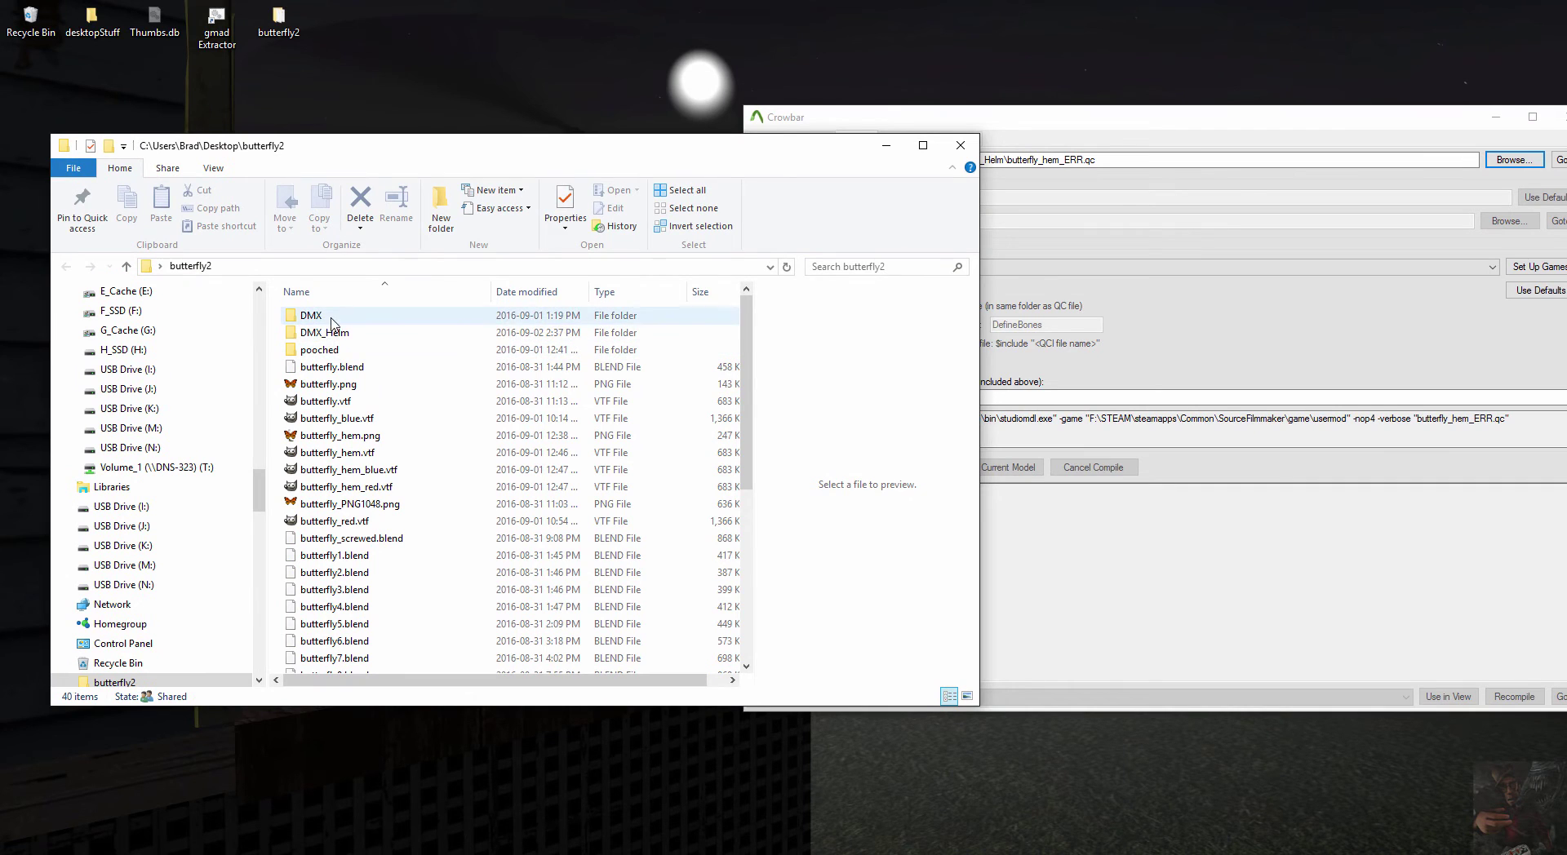
pyautogui.click(332, 331)
pyautogui.doubleClick(333, 331)
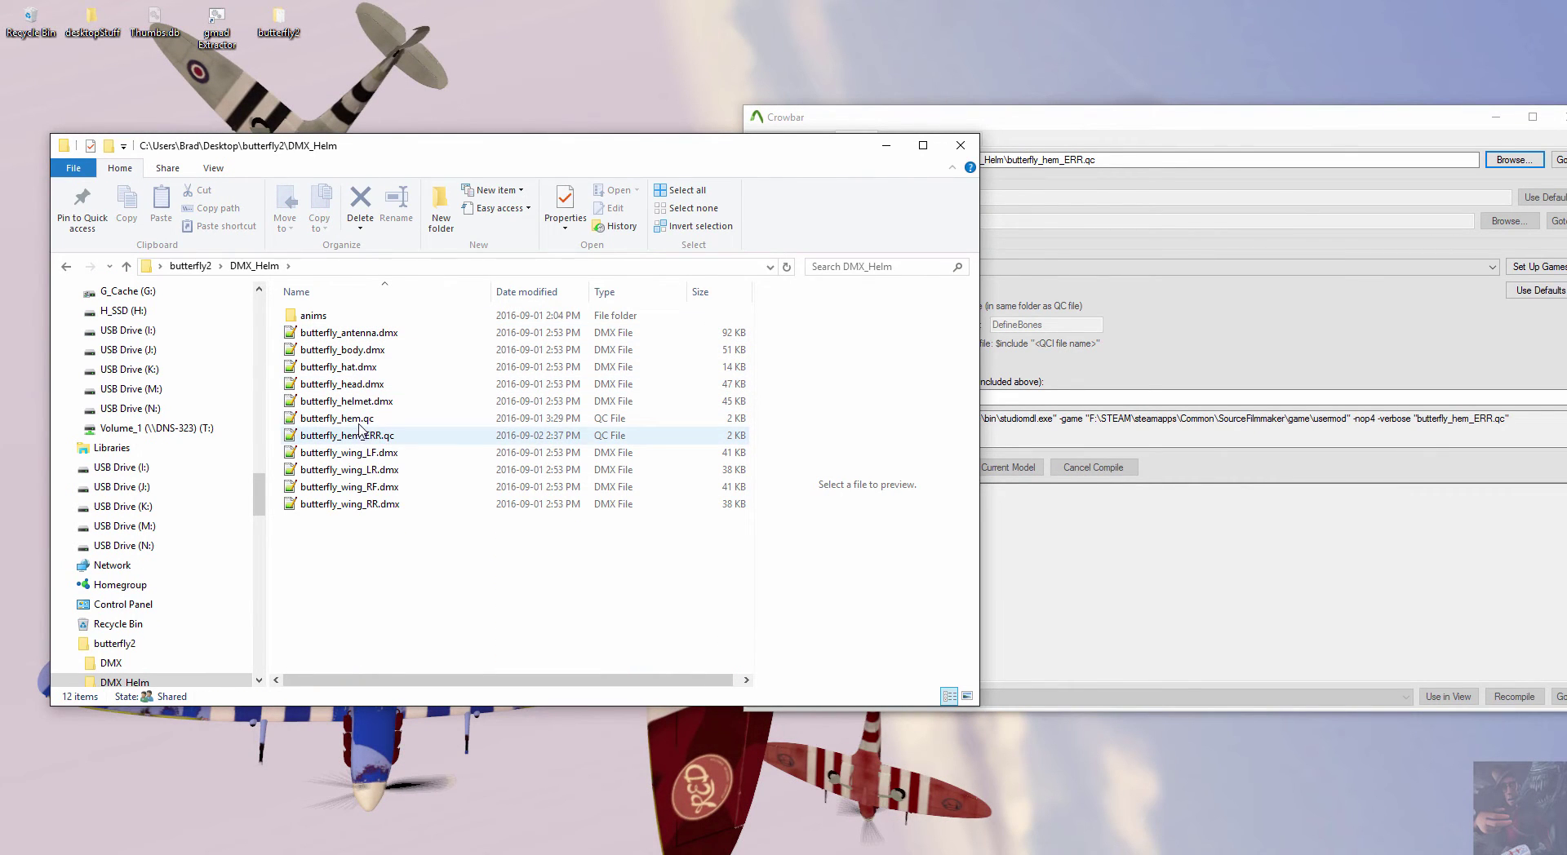
pyautogui.moveTo(338, 419); pyautogui.dragTo(1204, 160)
# - Drop butterfly_hem_ERR.qc onto the QC file field and reposition Crowbar up and left
pyautogui.moveTo(761, 151); pyautogui.dragTo(527, 20)
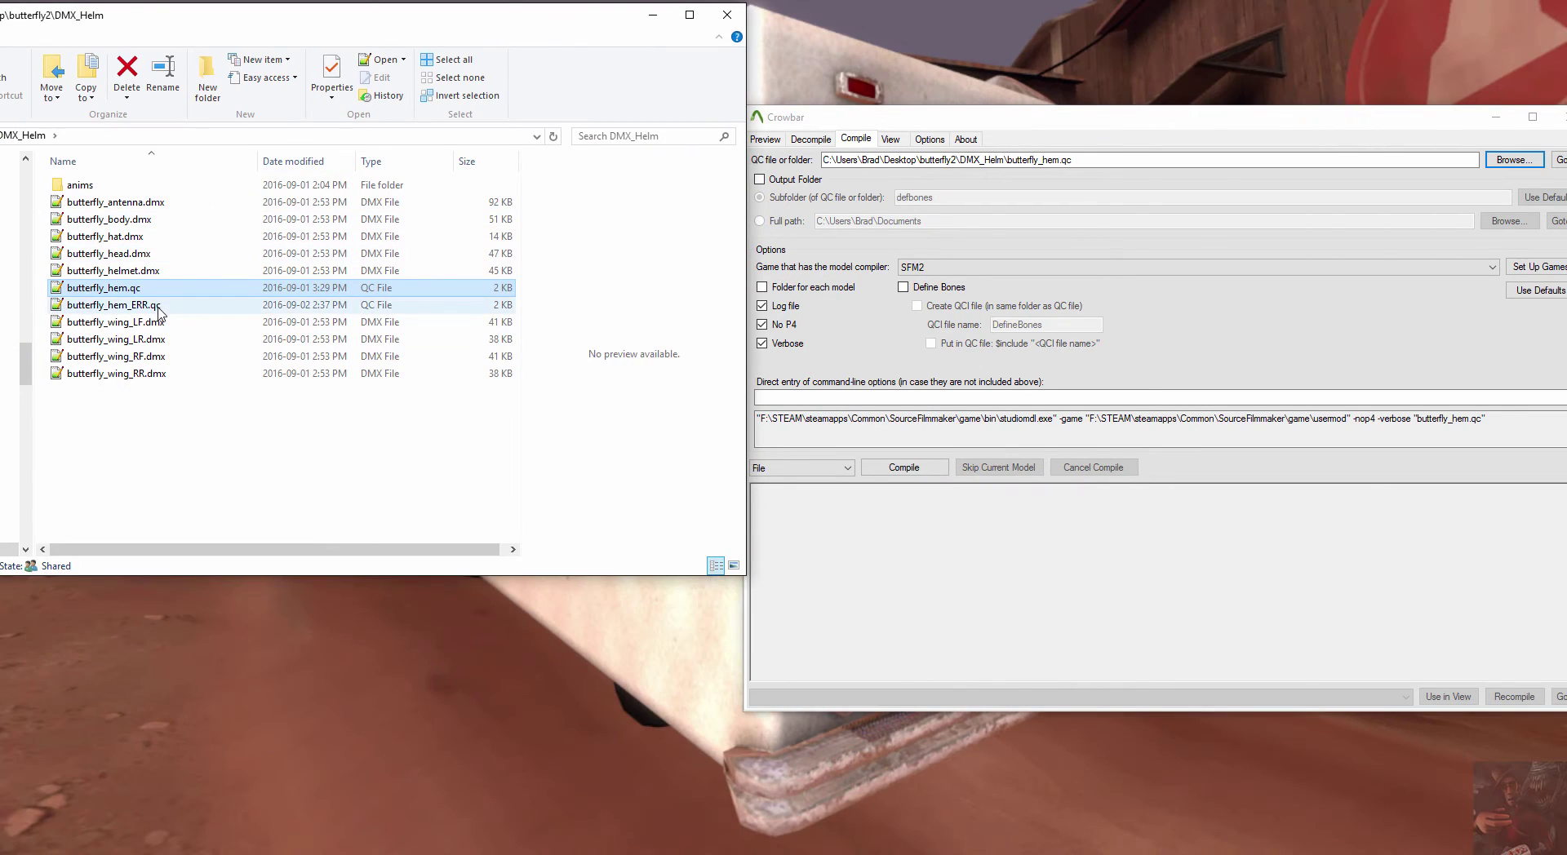
pyautogui.click(150, 306)
pyautogui.moveTo(150, 306); pyautogui.dragTo(1111, 163)
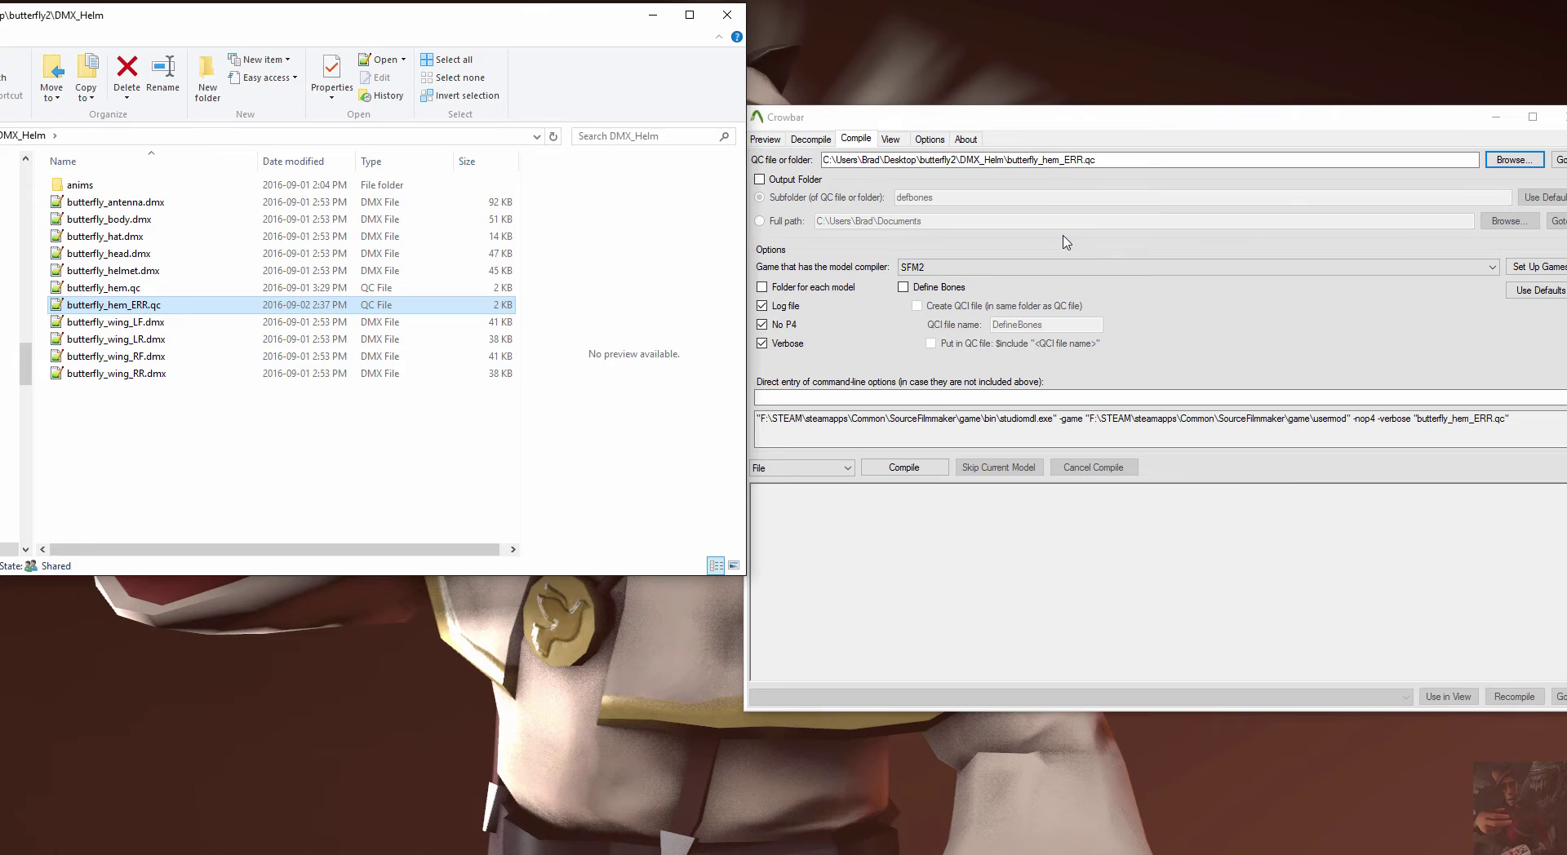
pyautogui.click(1171, 131)
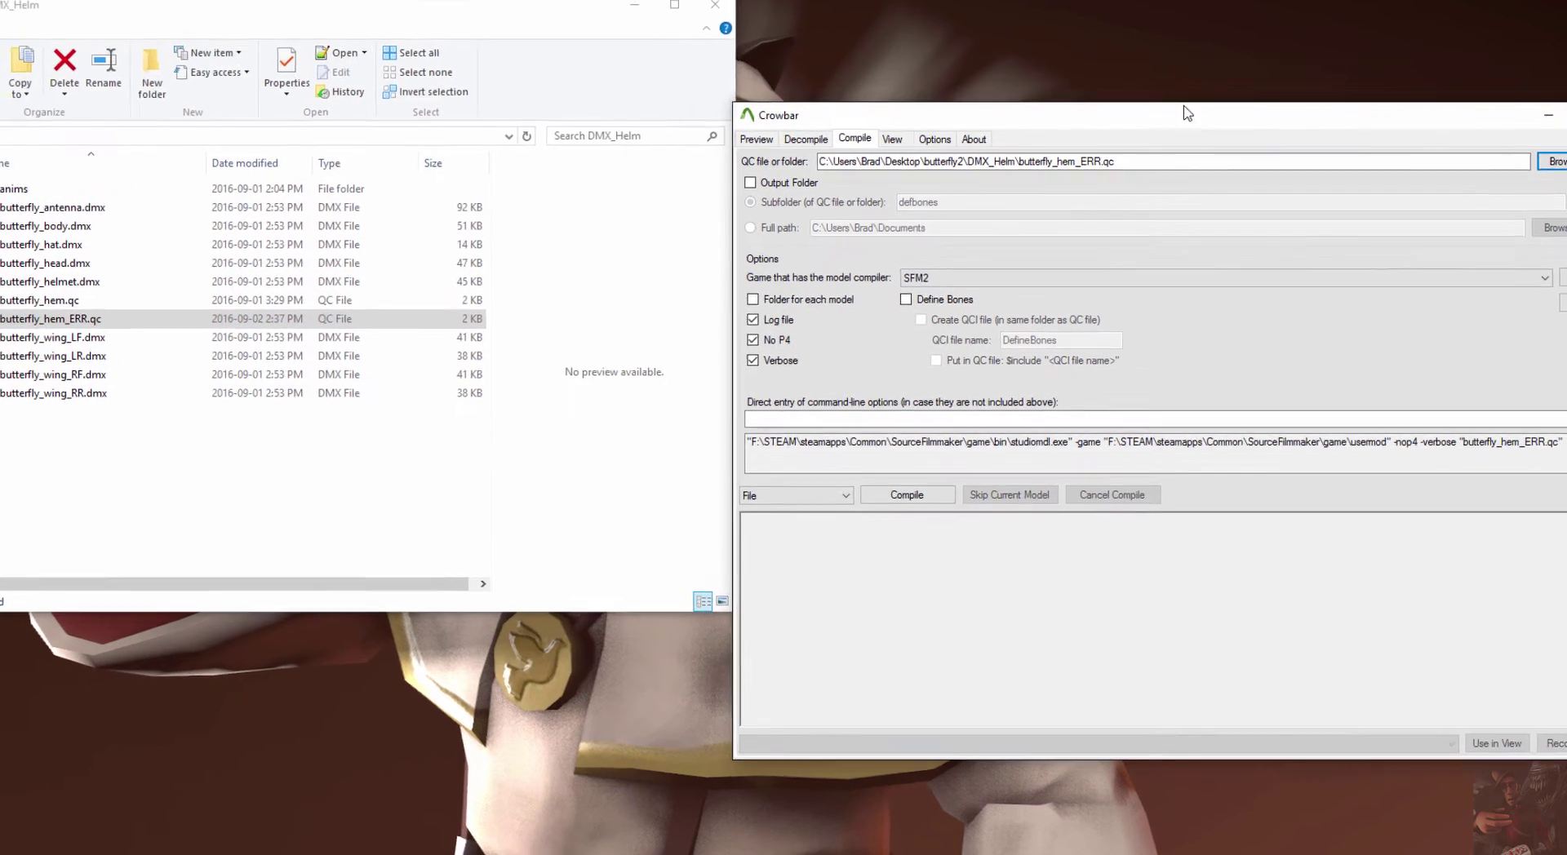
pyautogui.moveTo(1258, 126); pyautogui.dragTo(883, 56)
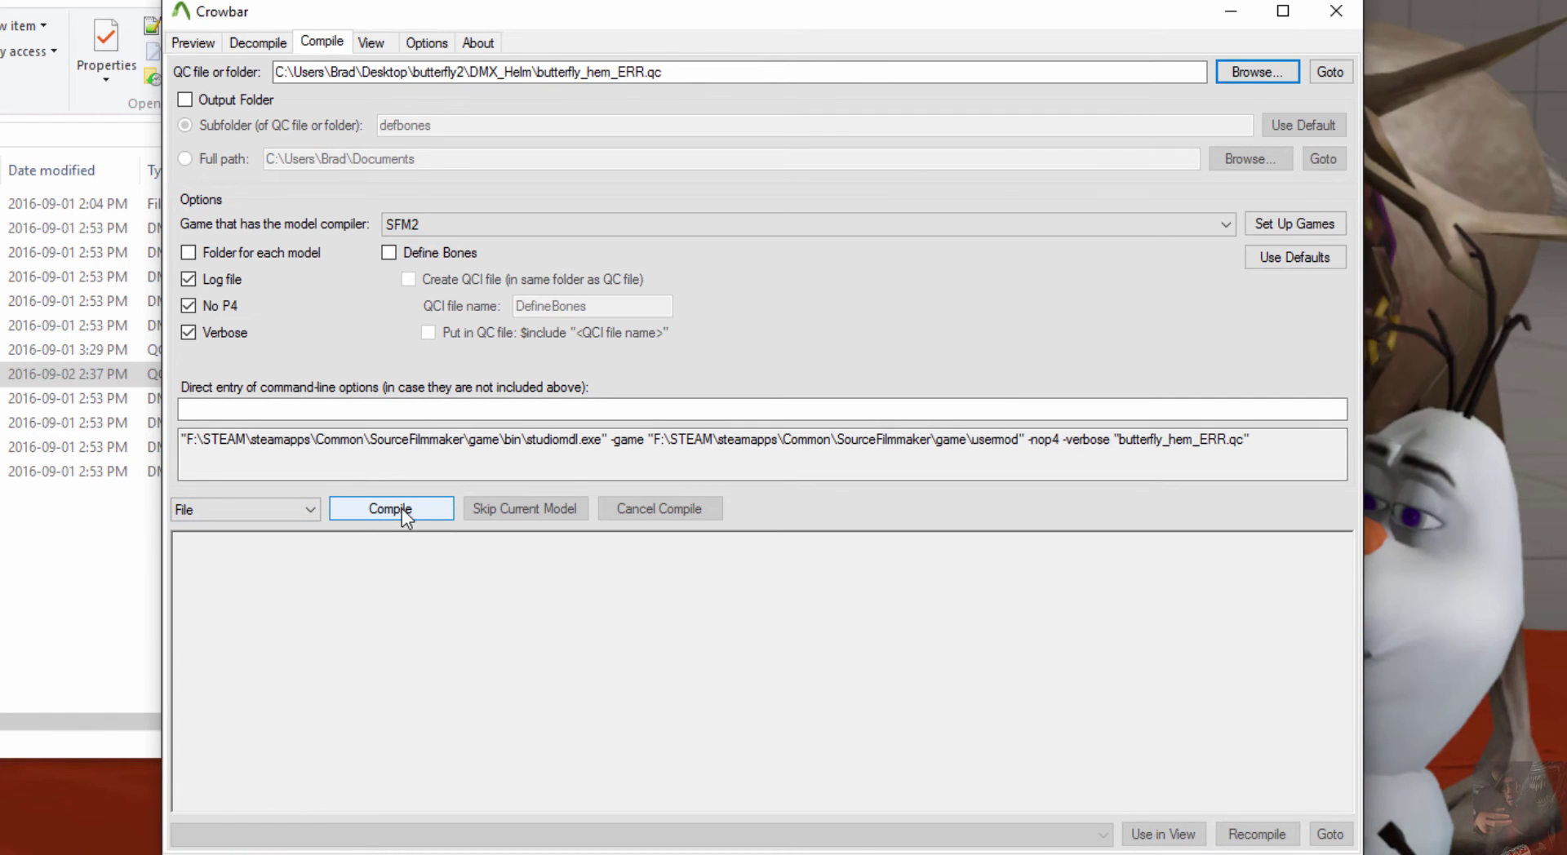
# - Compile butterfly_hem_ERR.qc, which fails with bad command $modename at line 3, and open the QC in Notepad++
pyautogui.click(402, 507)
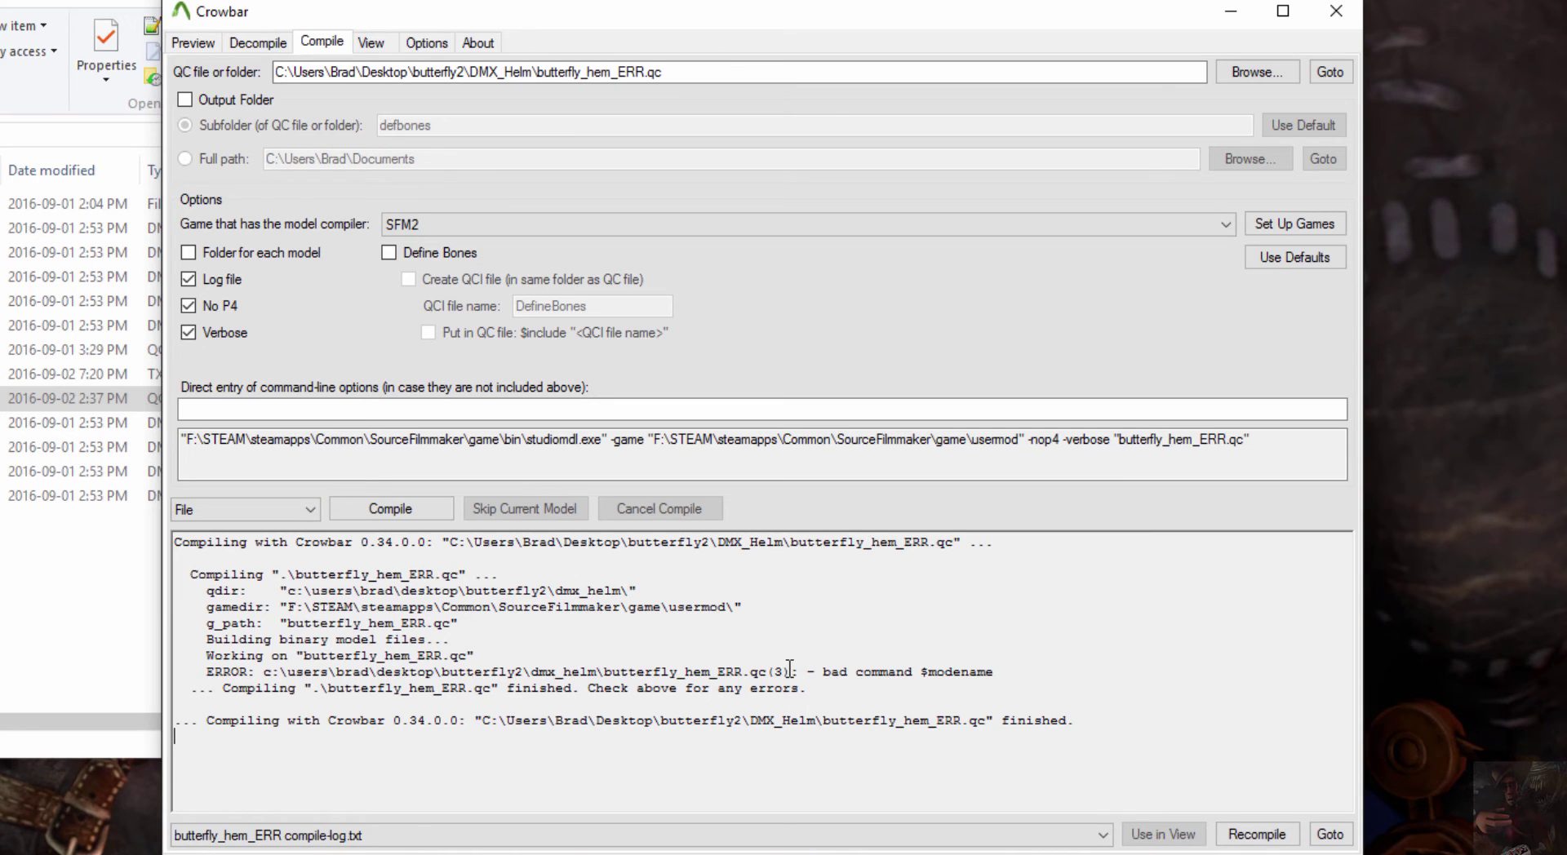
pyautogui.doubleClick(66, 398)
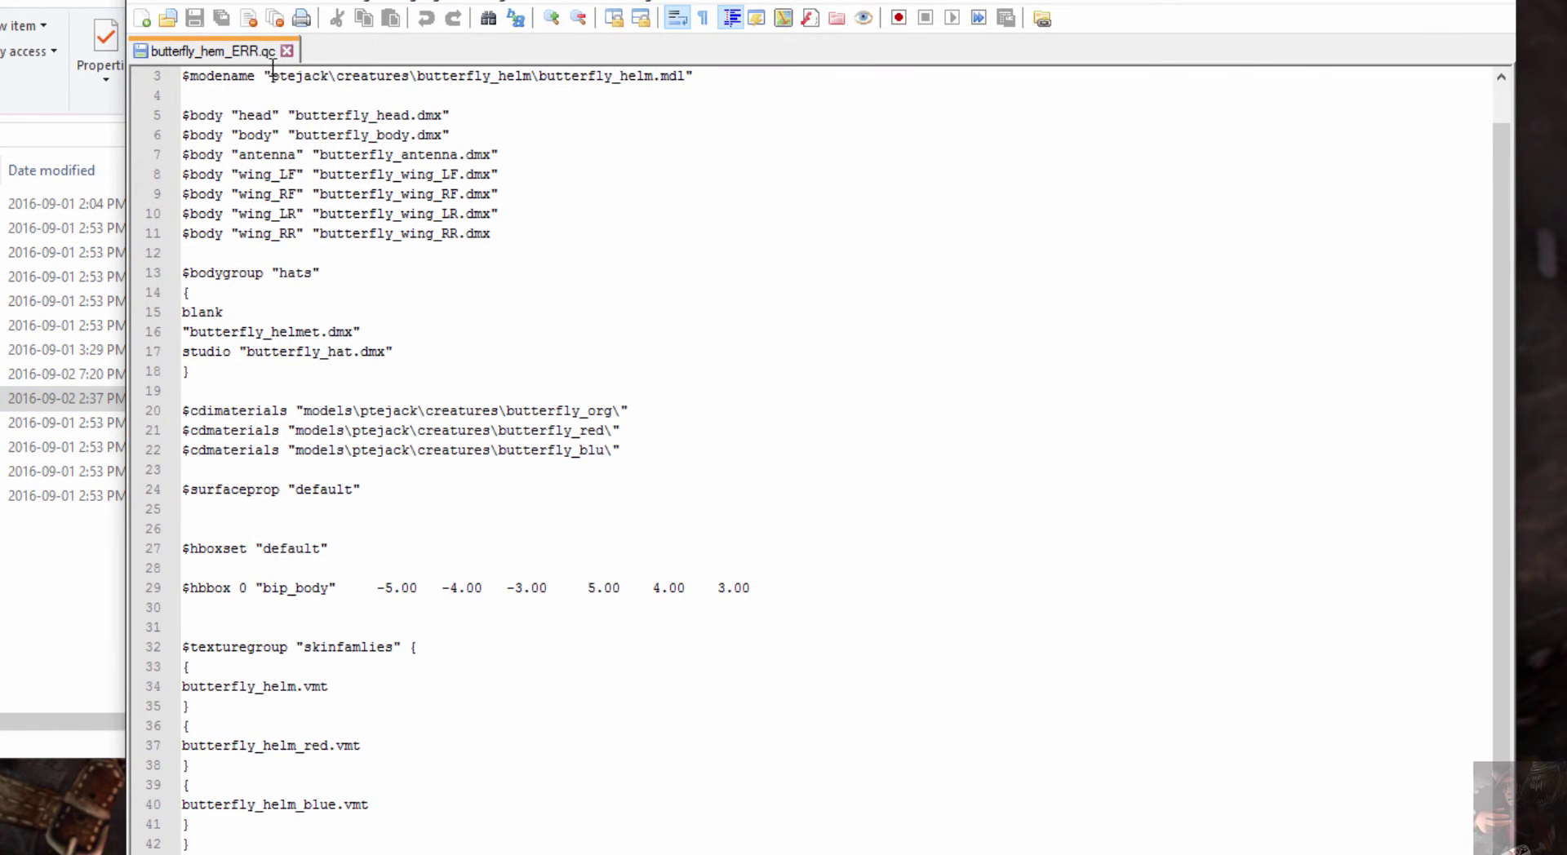
# - Insert the missing 'l' so line 3 reads $modelname, and save butterfly_hem_ERR.qc
pyautogui.scroll(1, 286, 86)
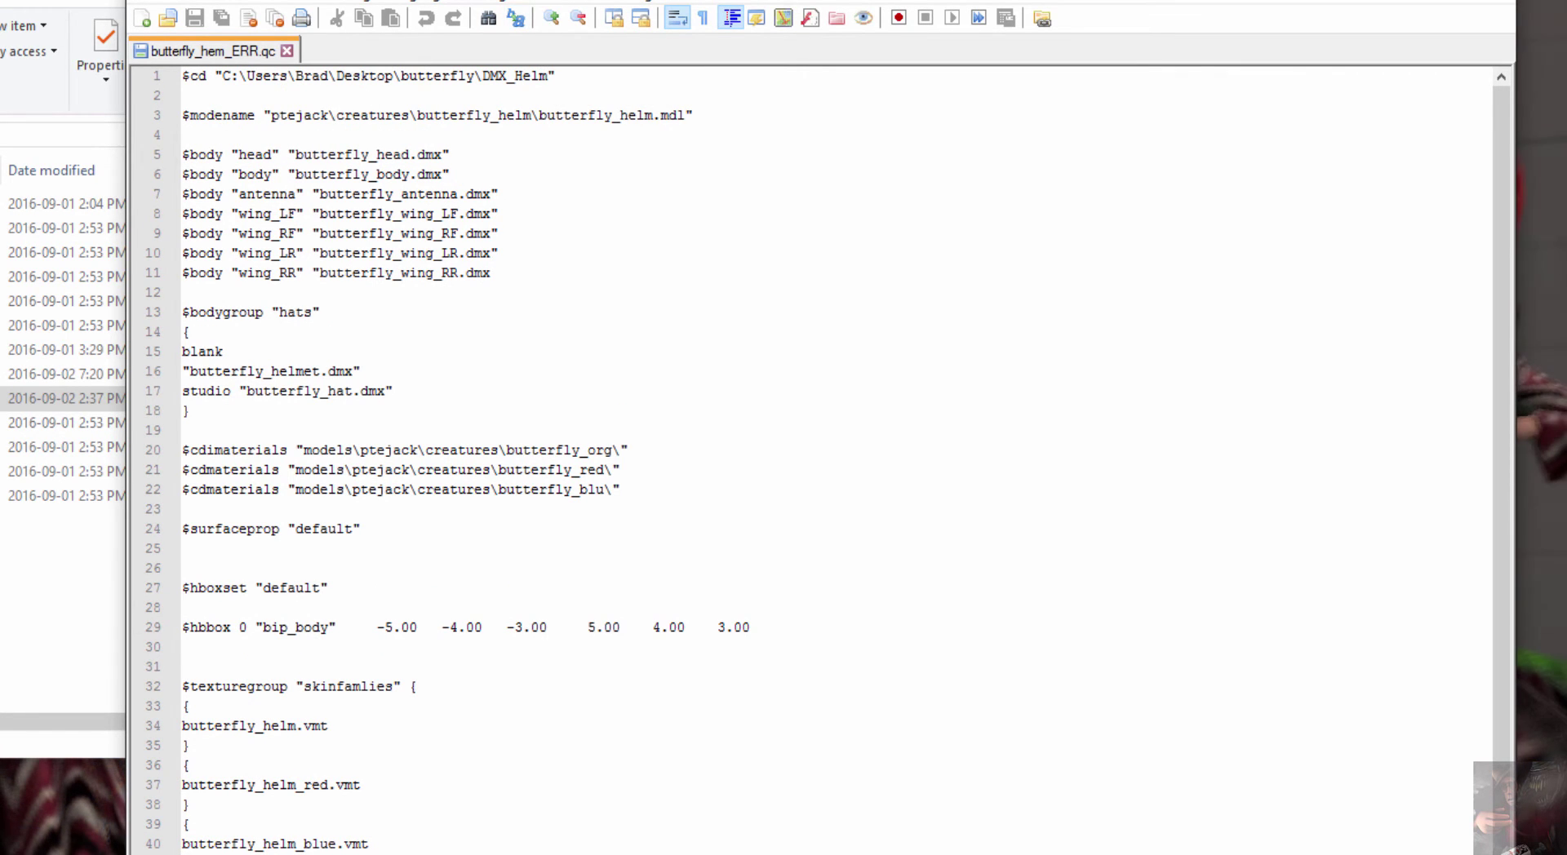
pyautogui.moveTo(722, 0); pyautogui.dragTo(1443, 32)
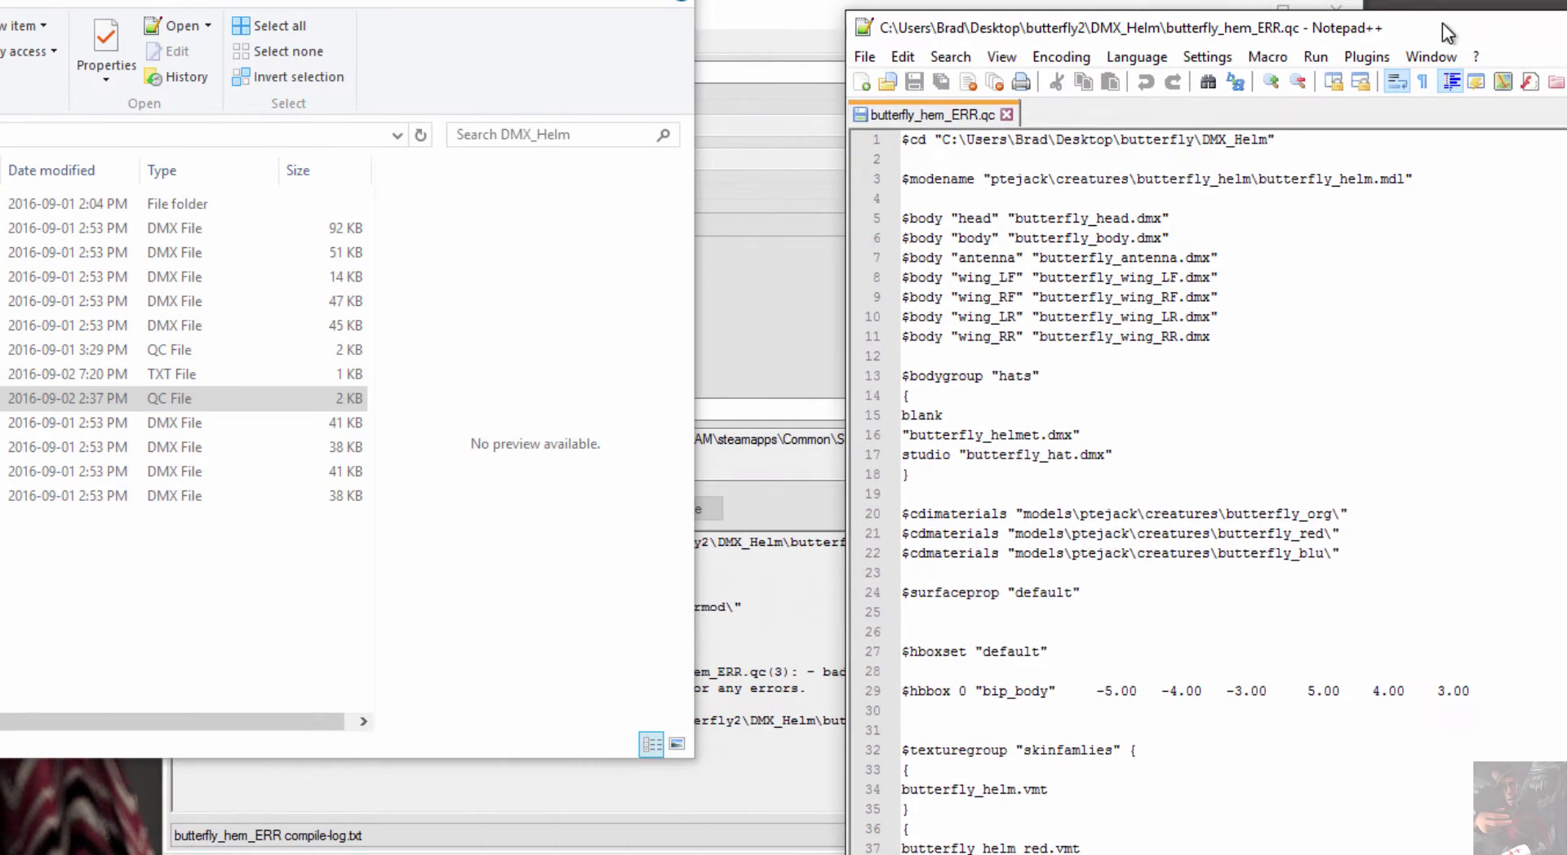
pyautogui.click(783, 671)
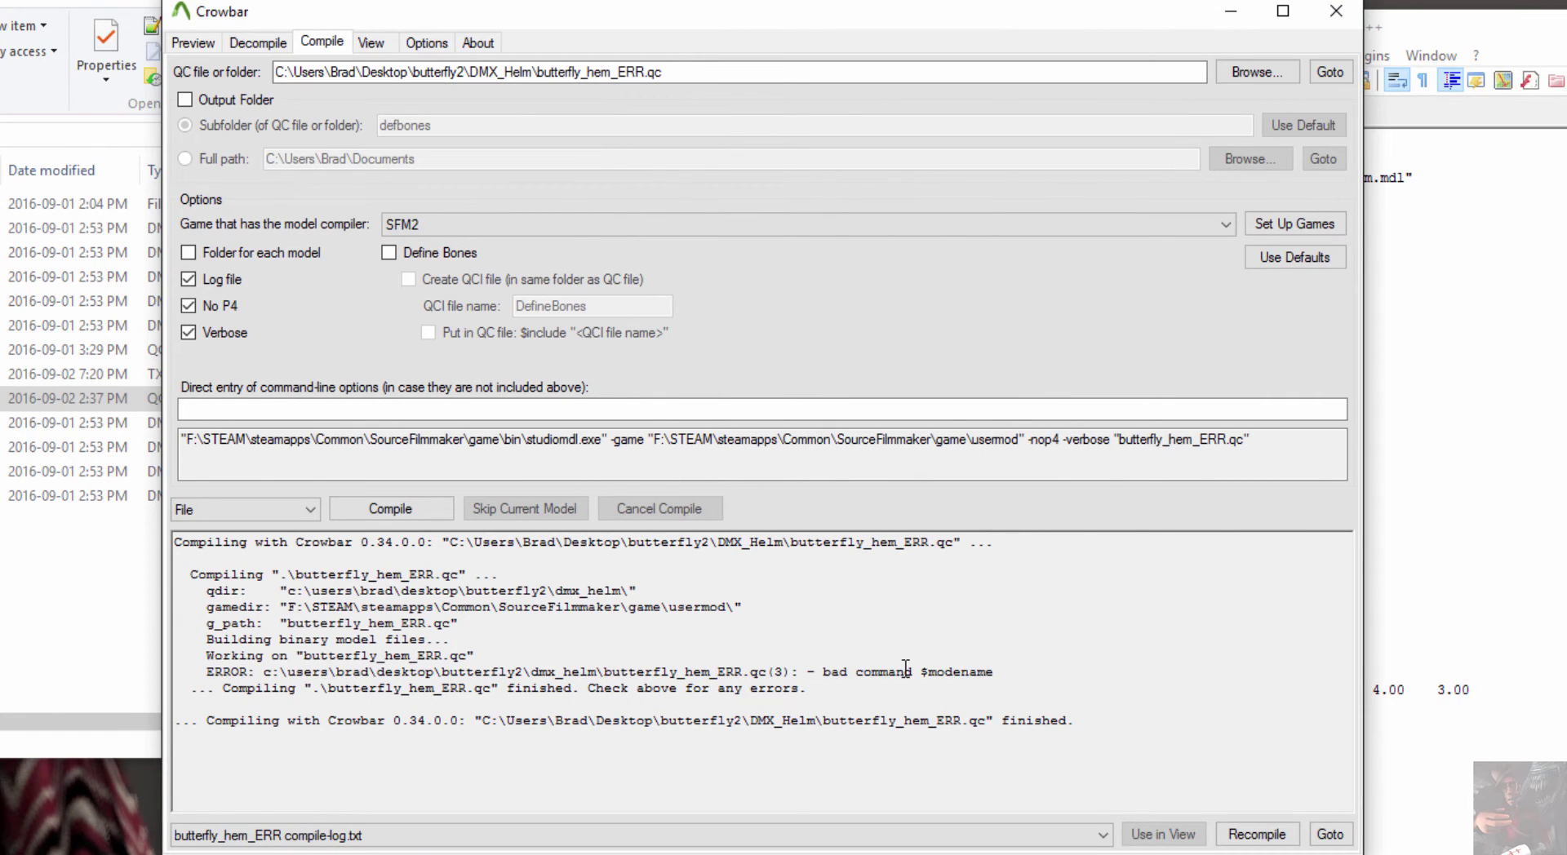
pyautogui.click(1391, 210)
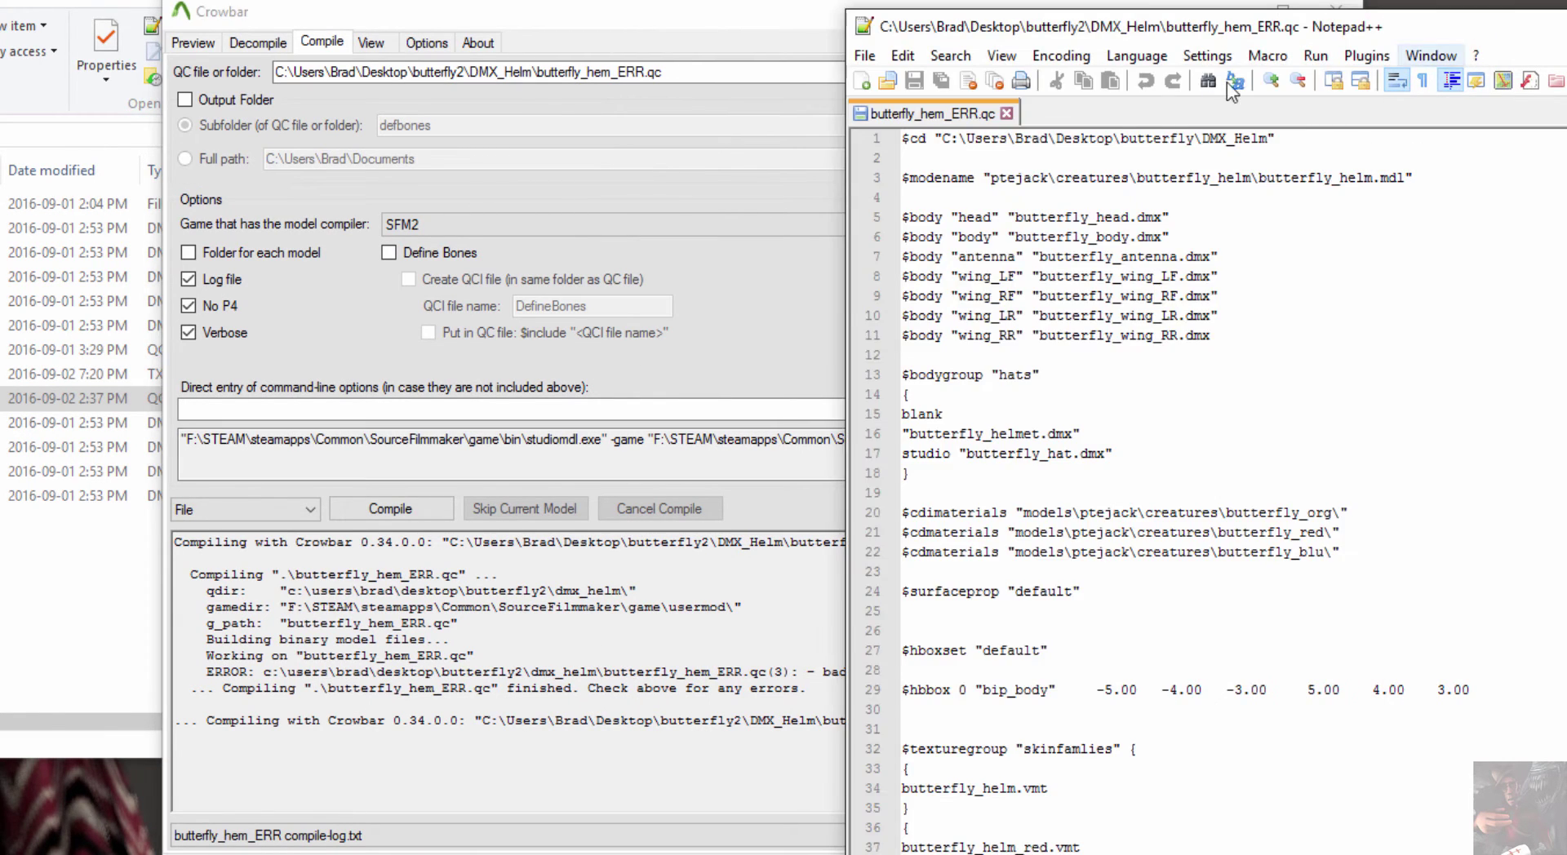
pyautogui.click(937, 177)
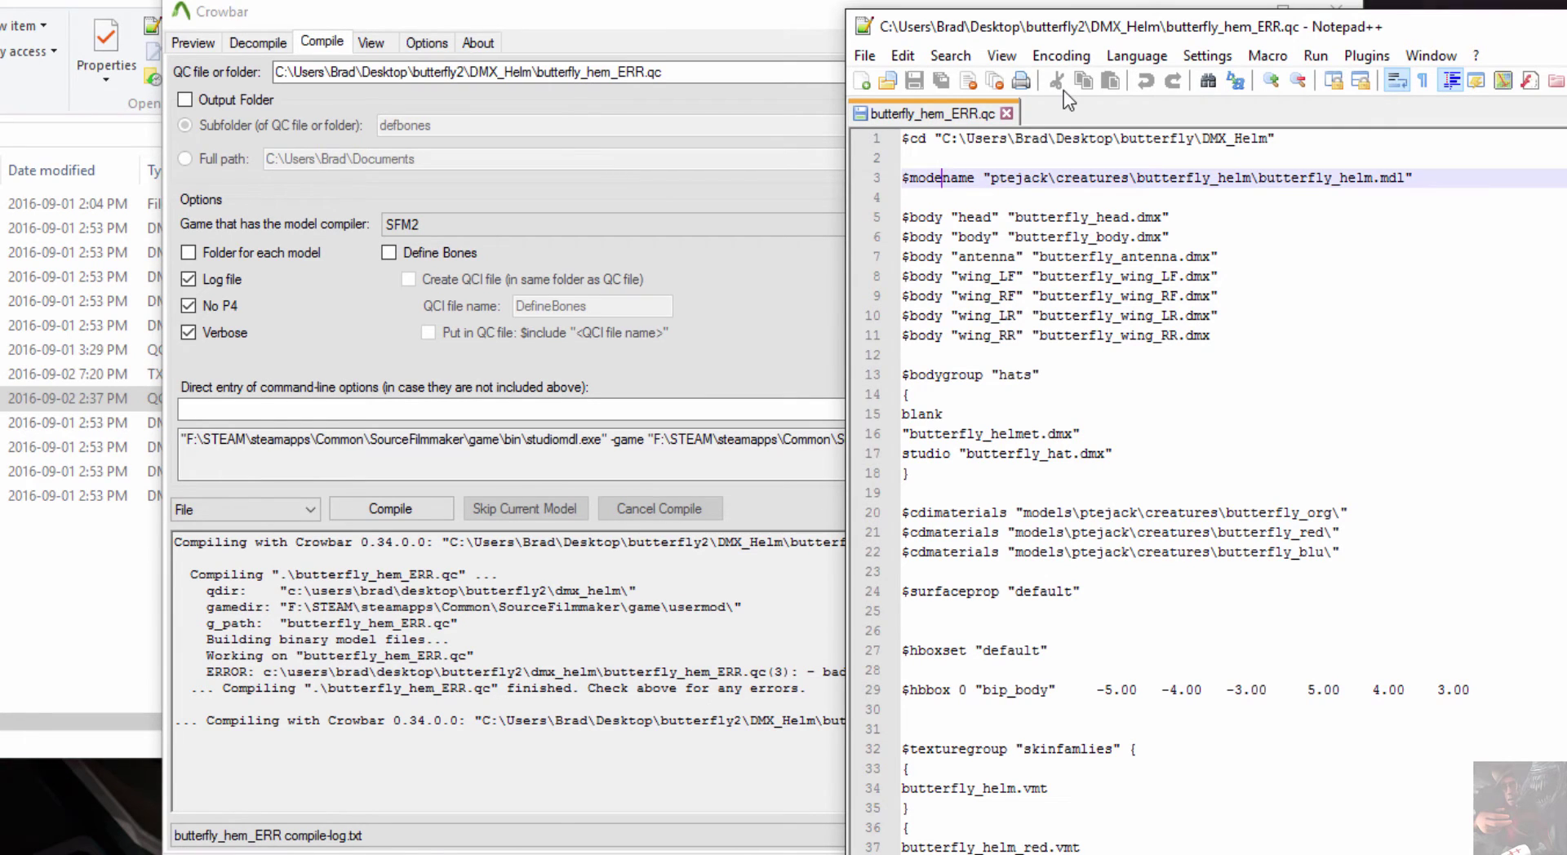
pyautogui.write('l')
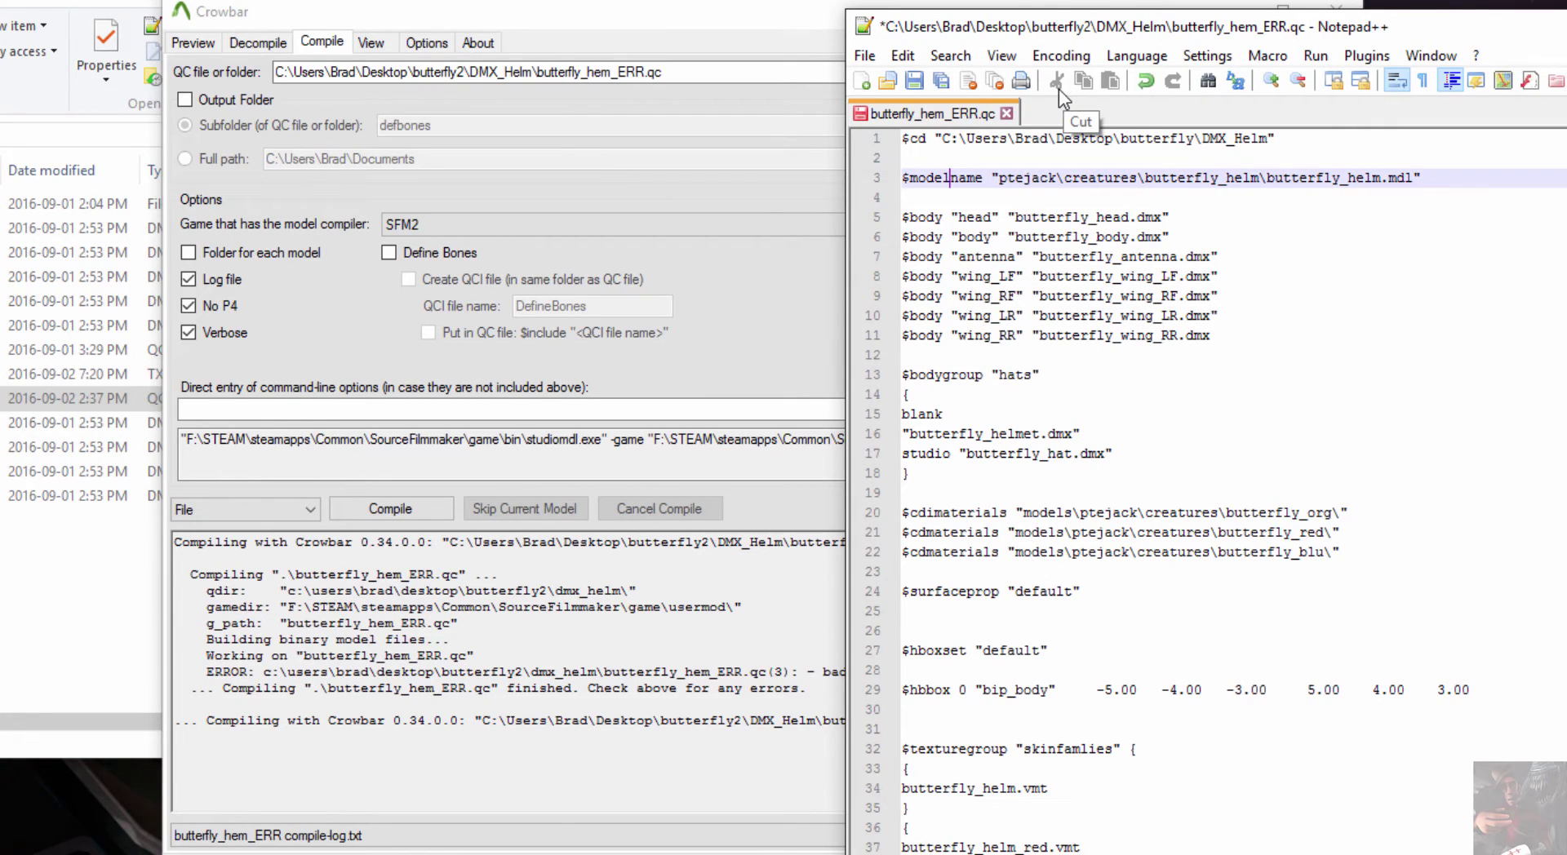
pyautogui.click(866, 58)
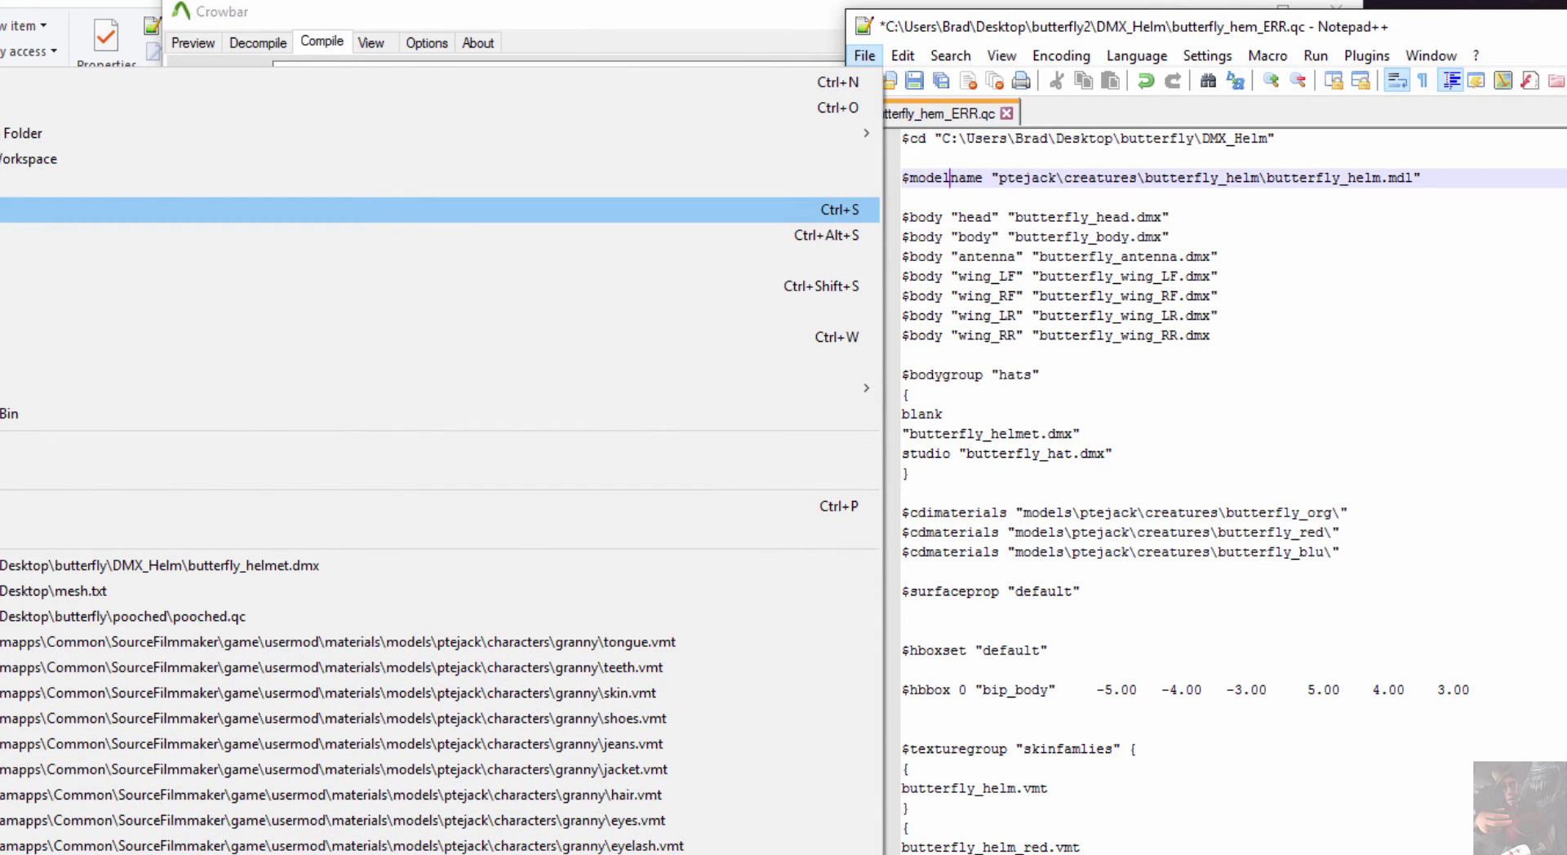
pyautogui.click(735, 210)
pyautogui.click(651, 54)
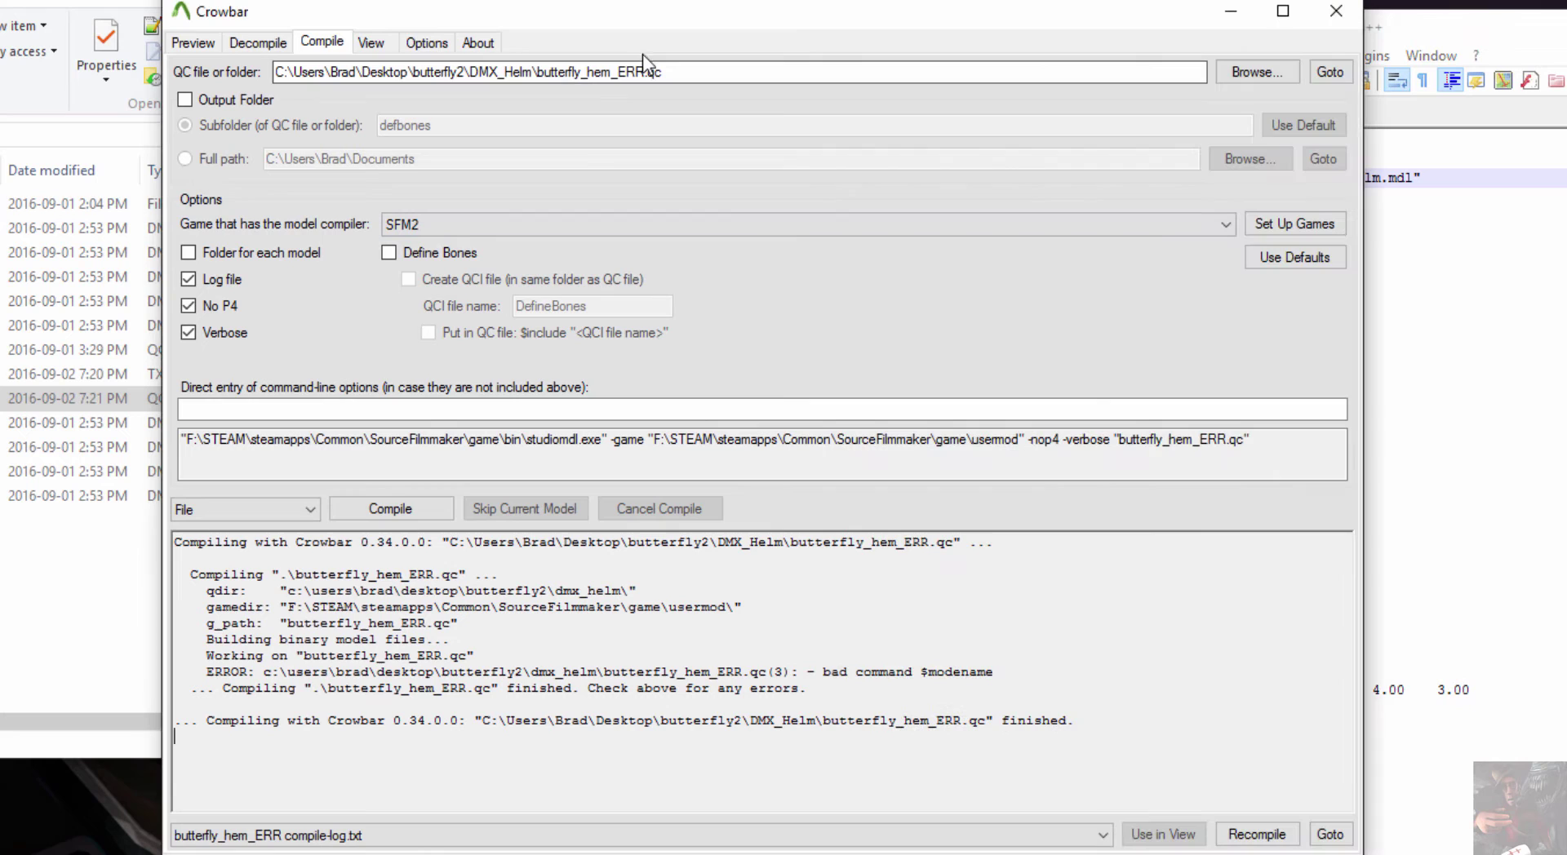
# - Recompile the QC and widen Crowbar to read the line 5 error: butterfly_head.dmx cannot be loaded
pyautogui.click(408, 512)
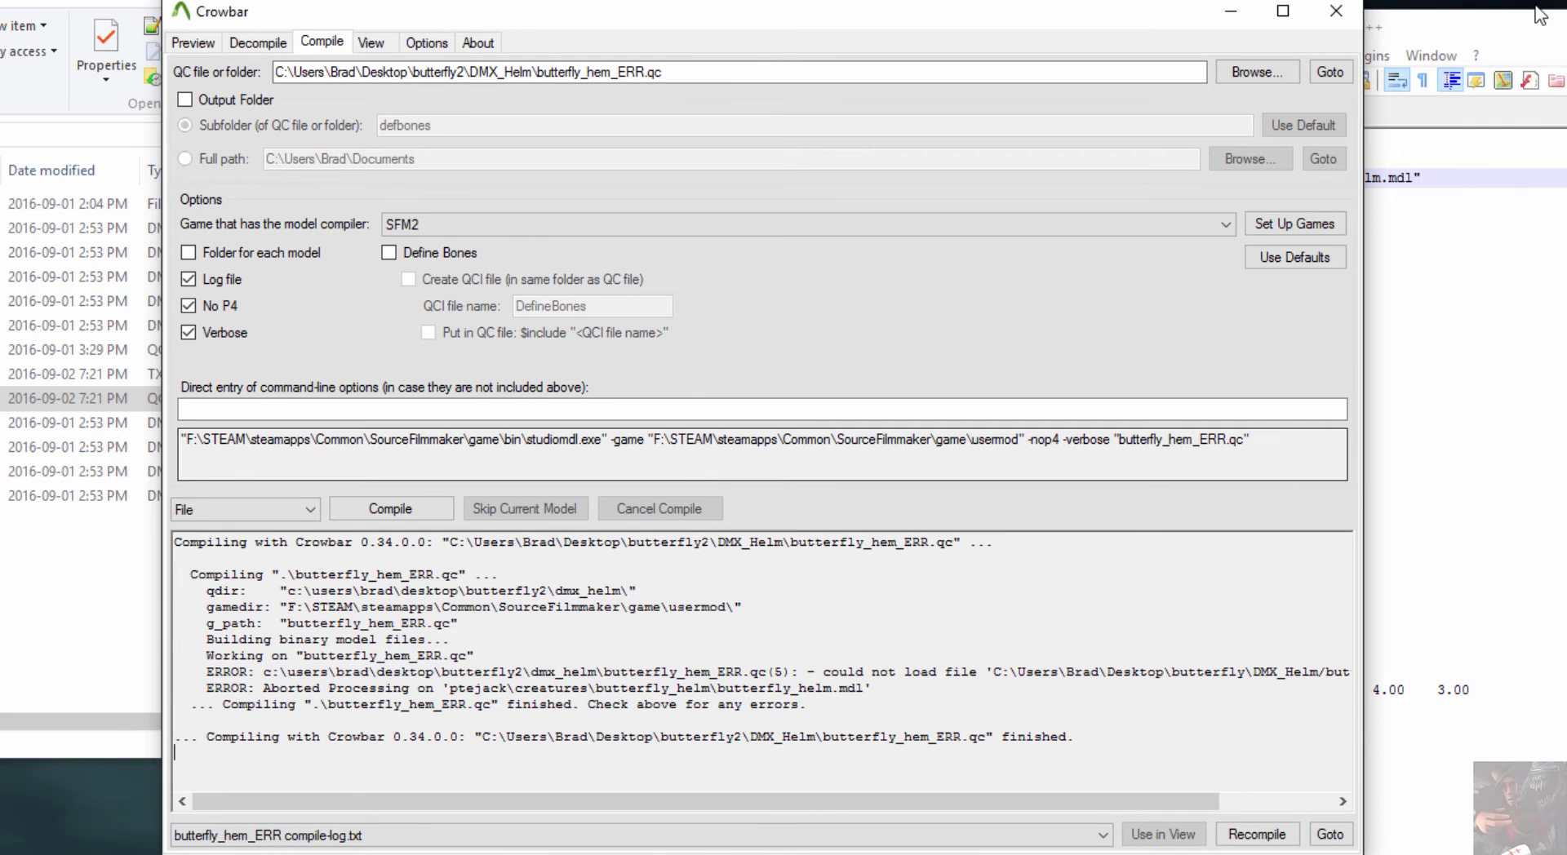
pyautogui.moveTo(1526, 32); pyautogui.dragTo(1427, 13)
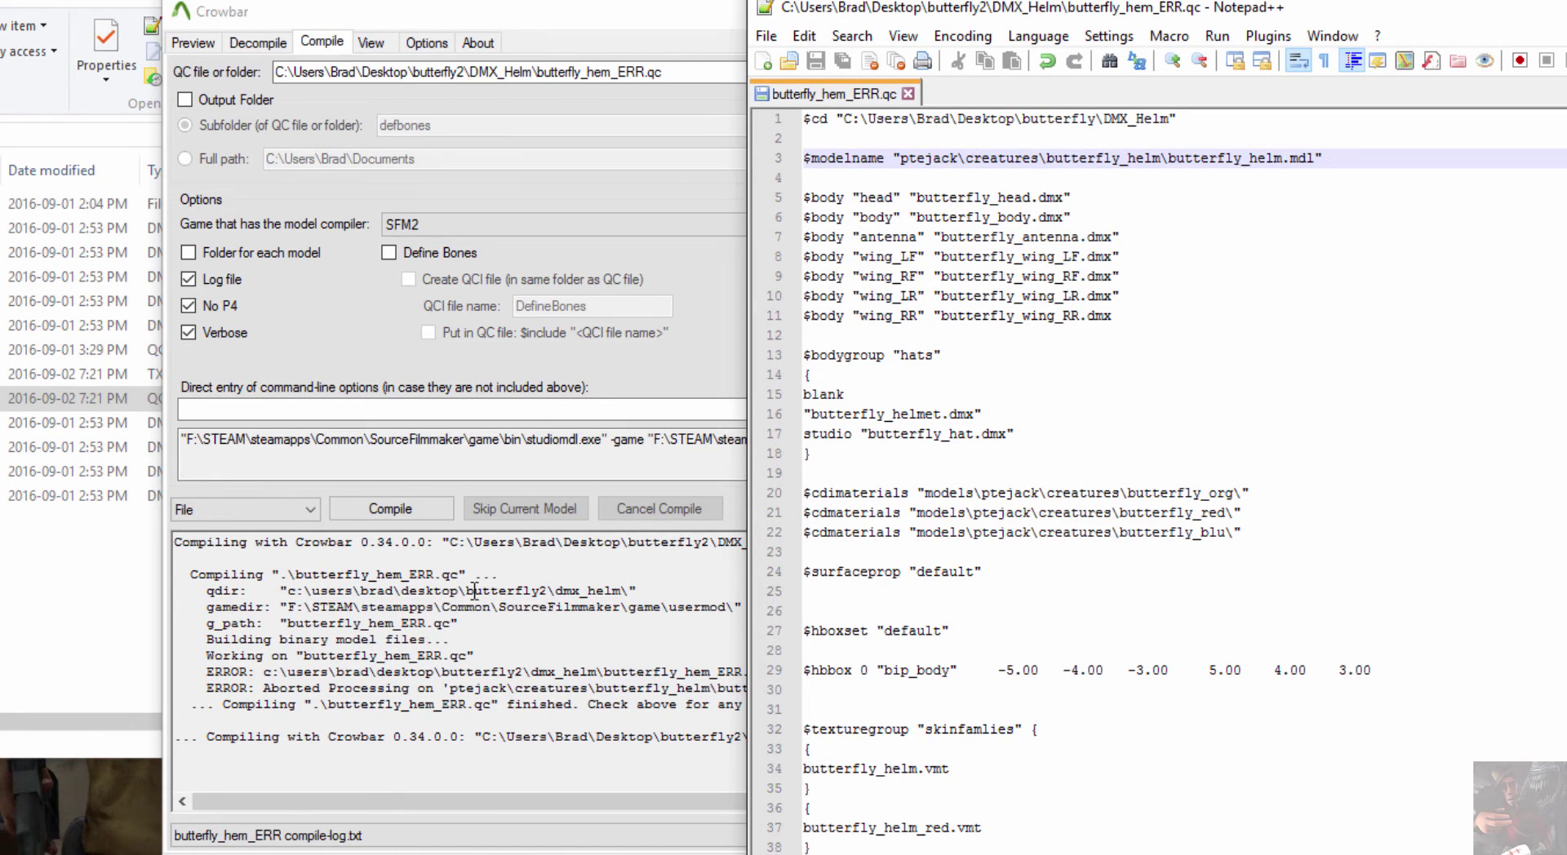
pyautogui.click(437, 618)
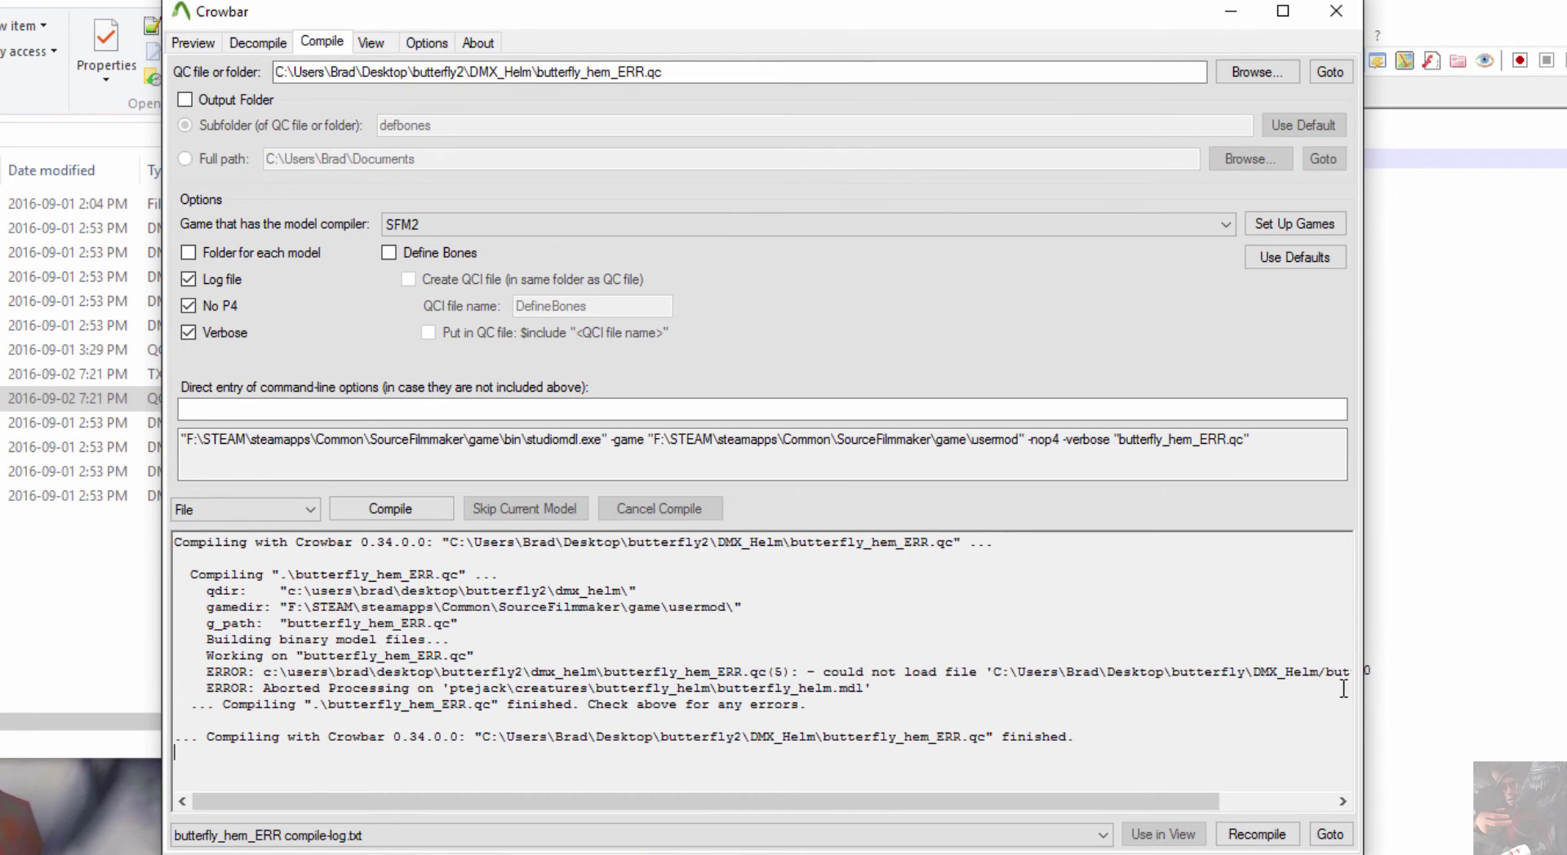
pyautogui.moveTo(1363, 679); pyautogui.dragTo(1566, 679)
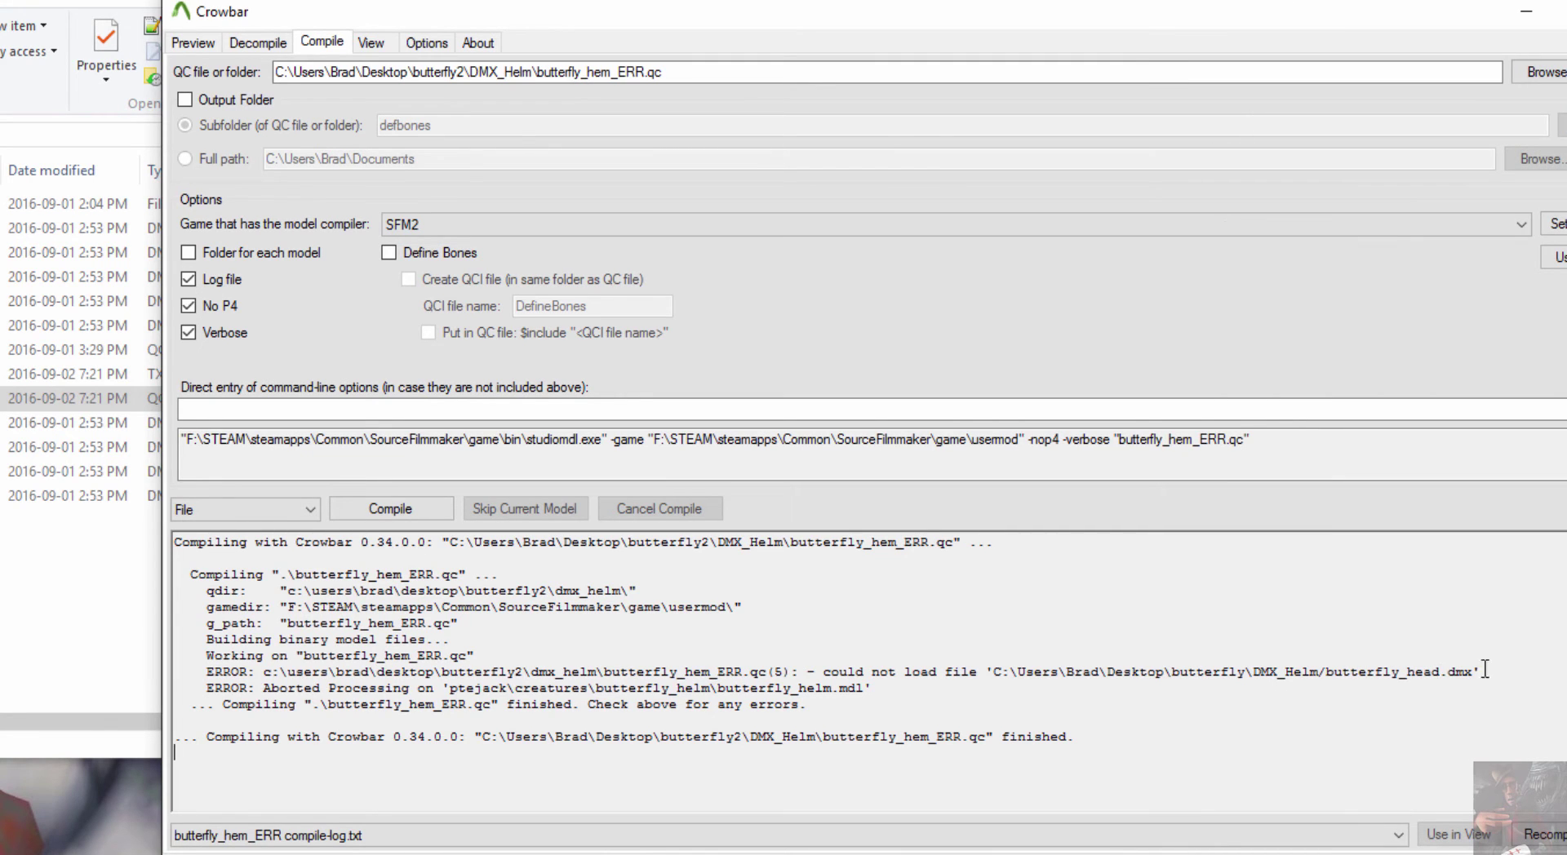
pyautogui.hotkey('alt', 'Tab')
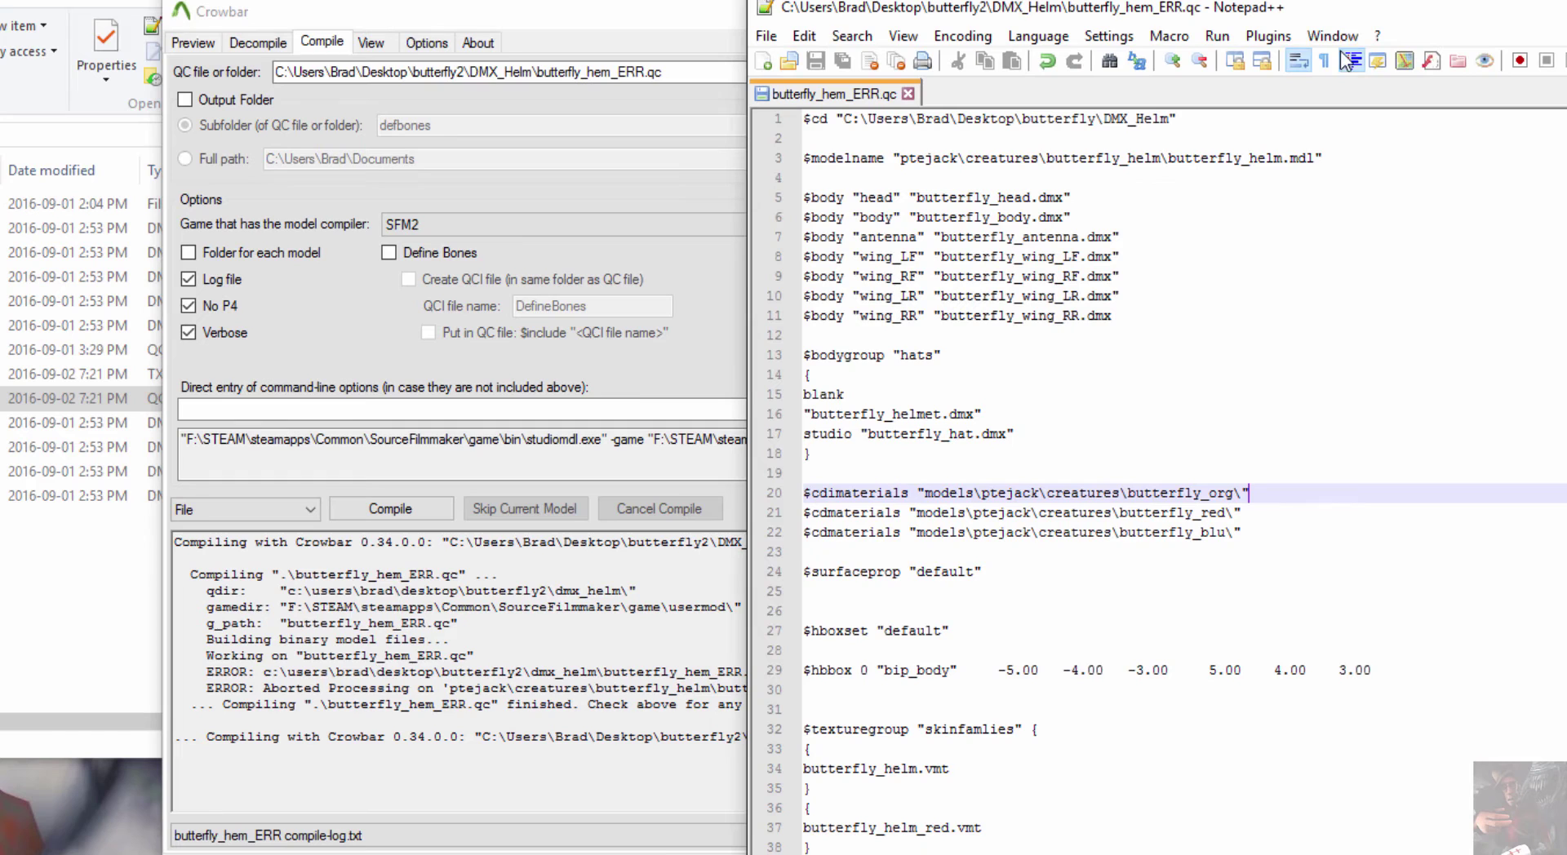
# - Place the QC beside the DMX_Helm folder and confirm the 47 KB butterfly_head.dmx is there
pyautogui.moveTo(1346, 25); pyautogui.dragTo(774, 133)
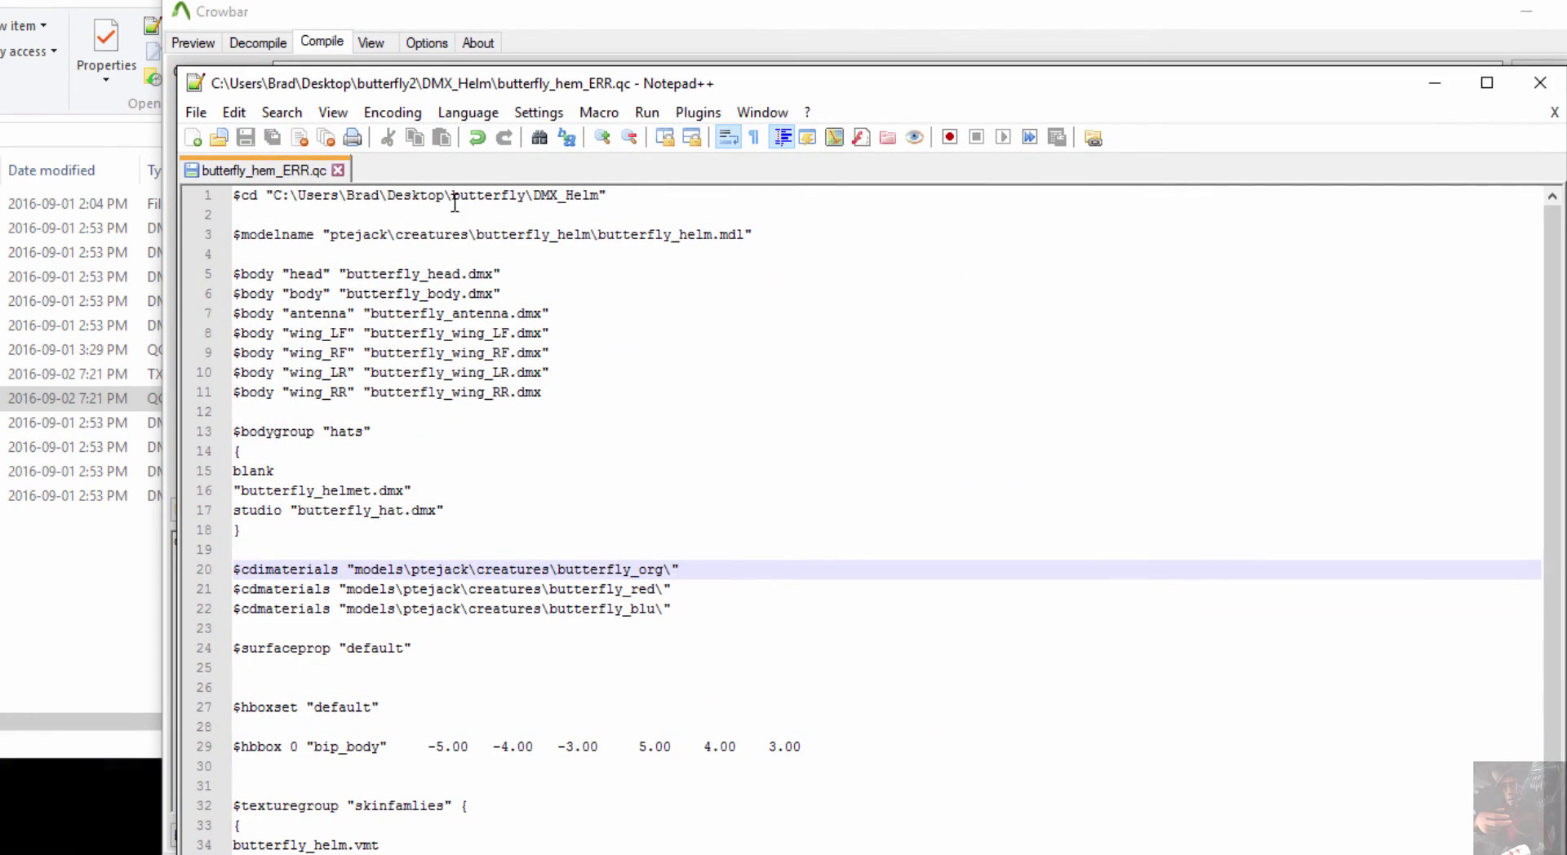
pyautogui.click(71, 522)
pyautogui.click(12, 301)
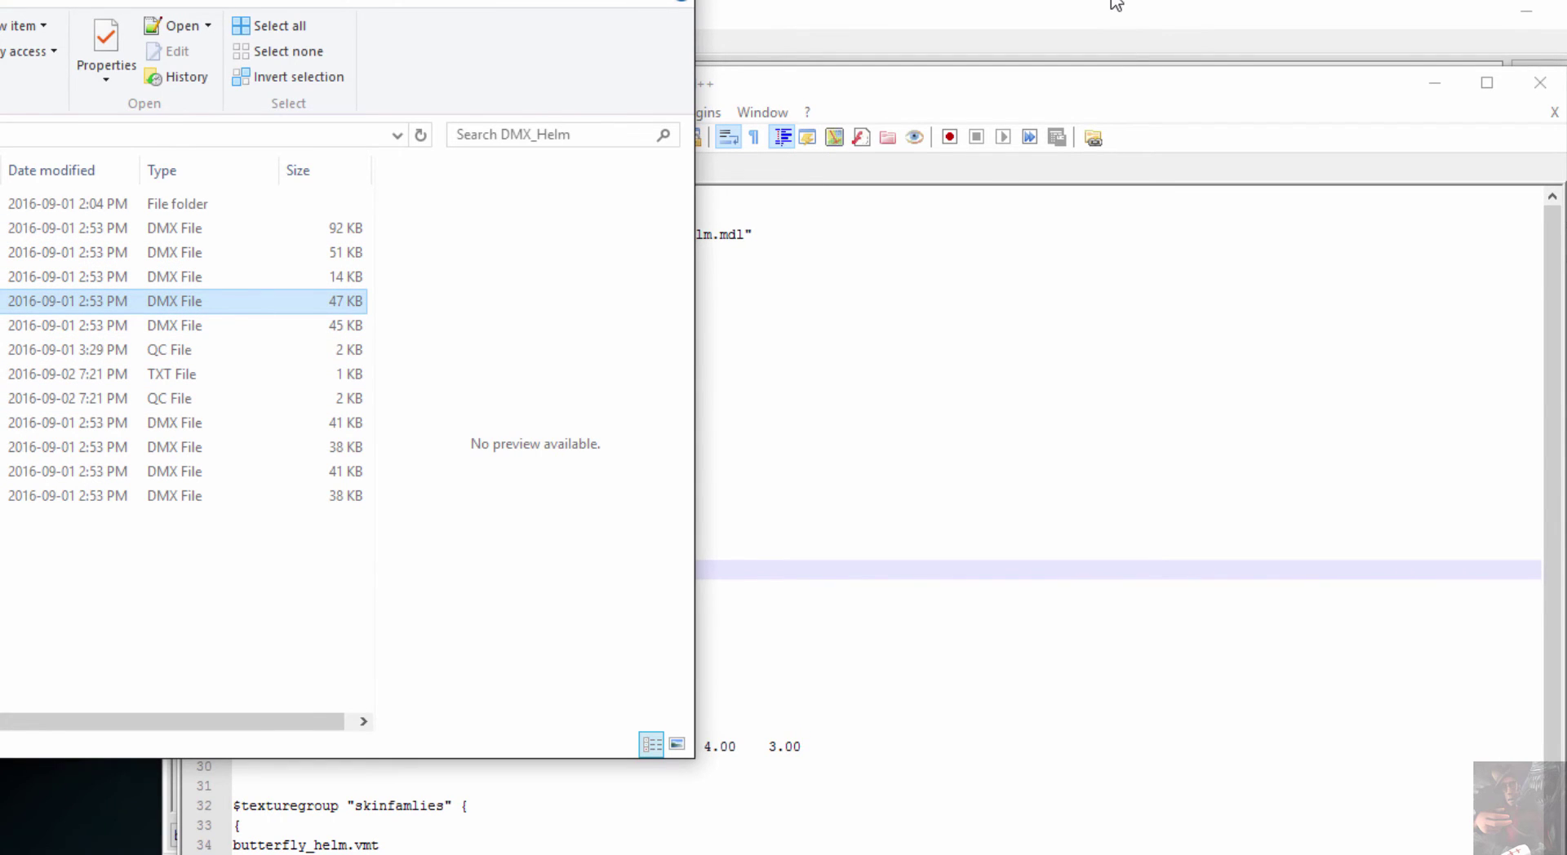
pyautogui.click(1086, 101)
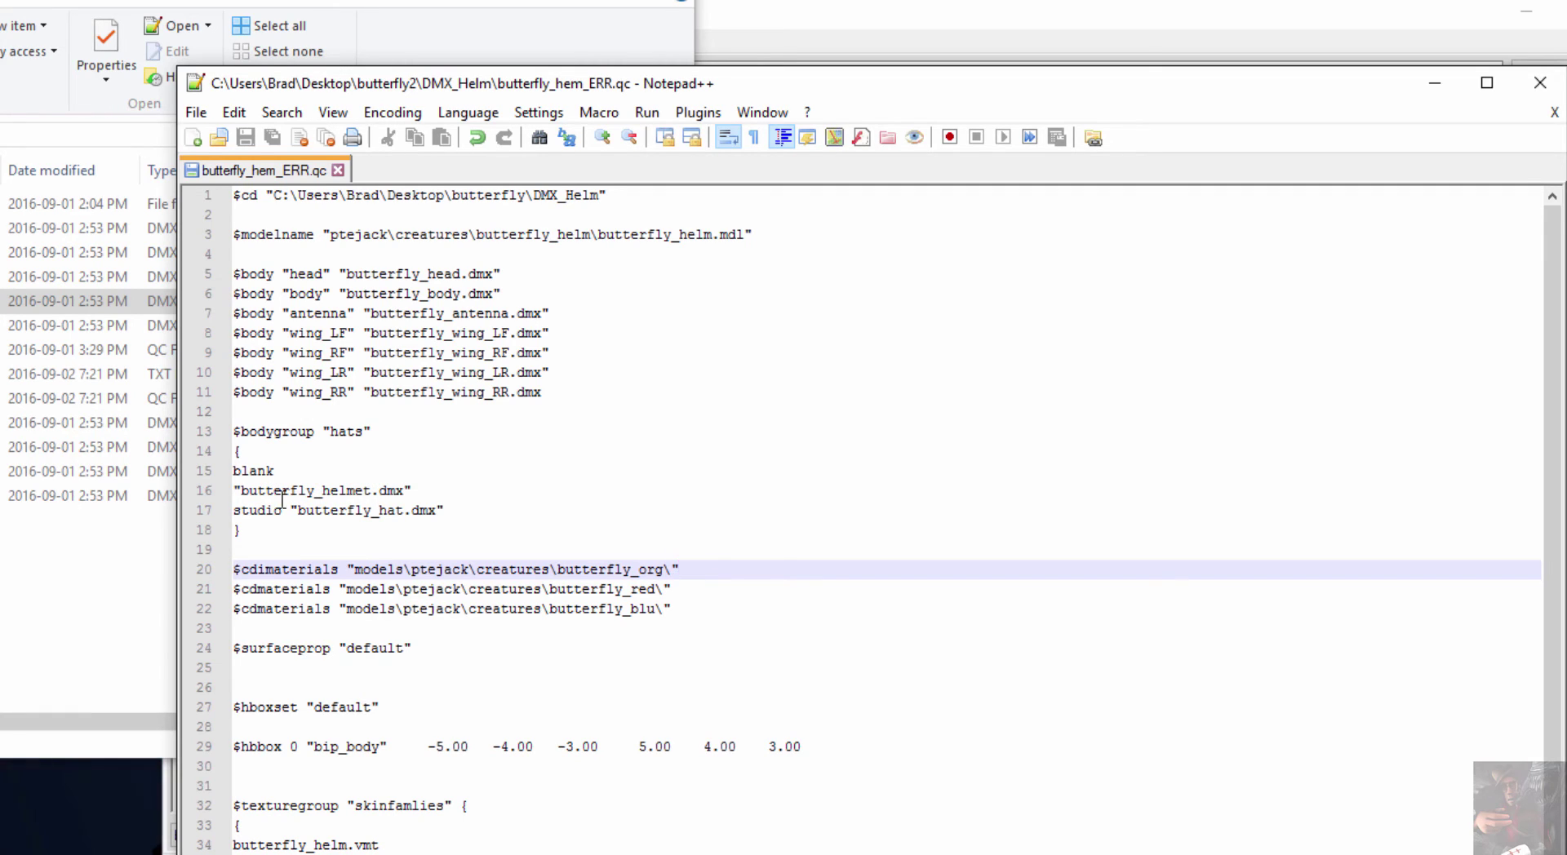
pyautogui.click(238, 486)
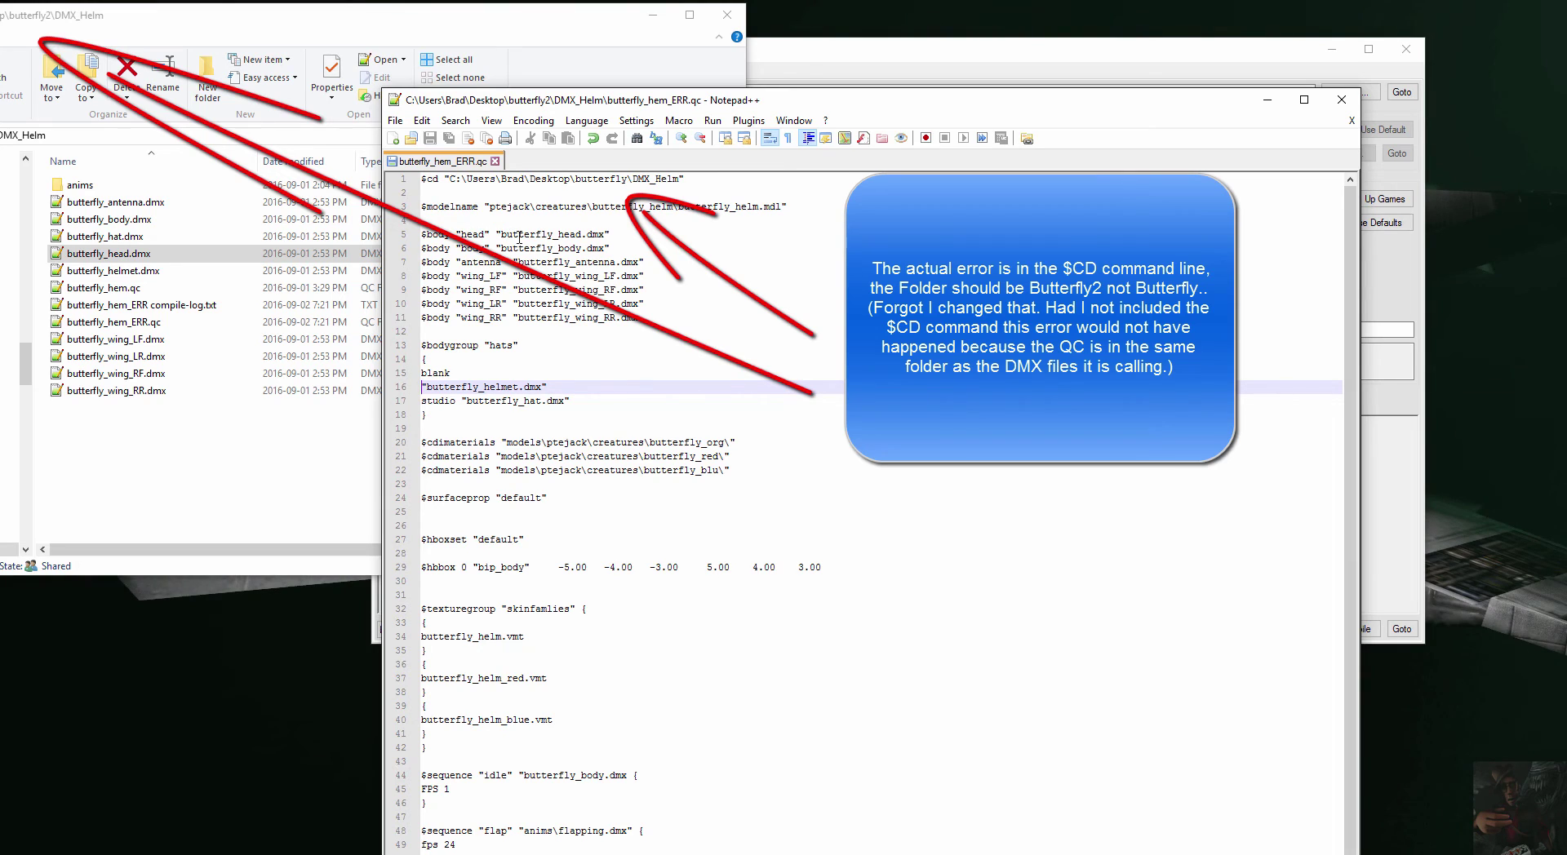
# - Copy butterfly_head.dmx's exact name from the folder and paste it over line 5's head reference
pyautogui.click(149, 255)
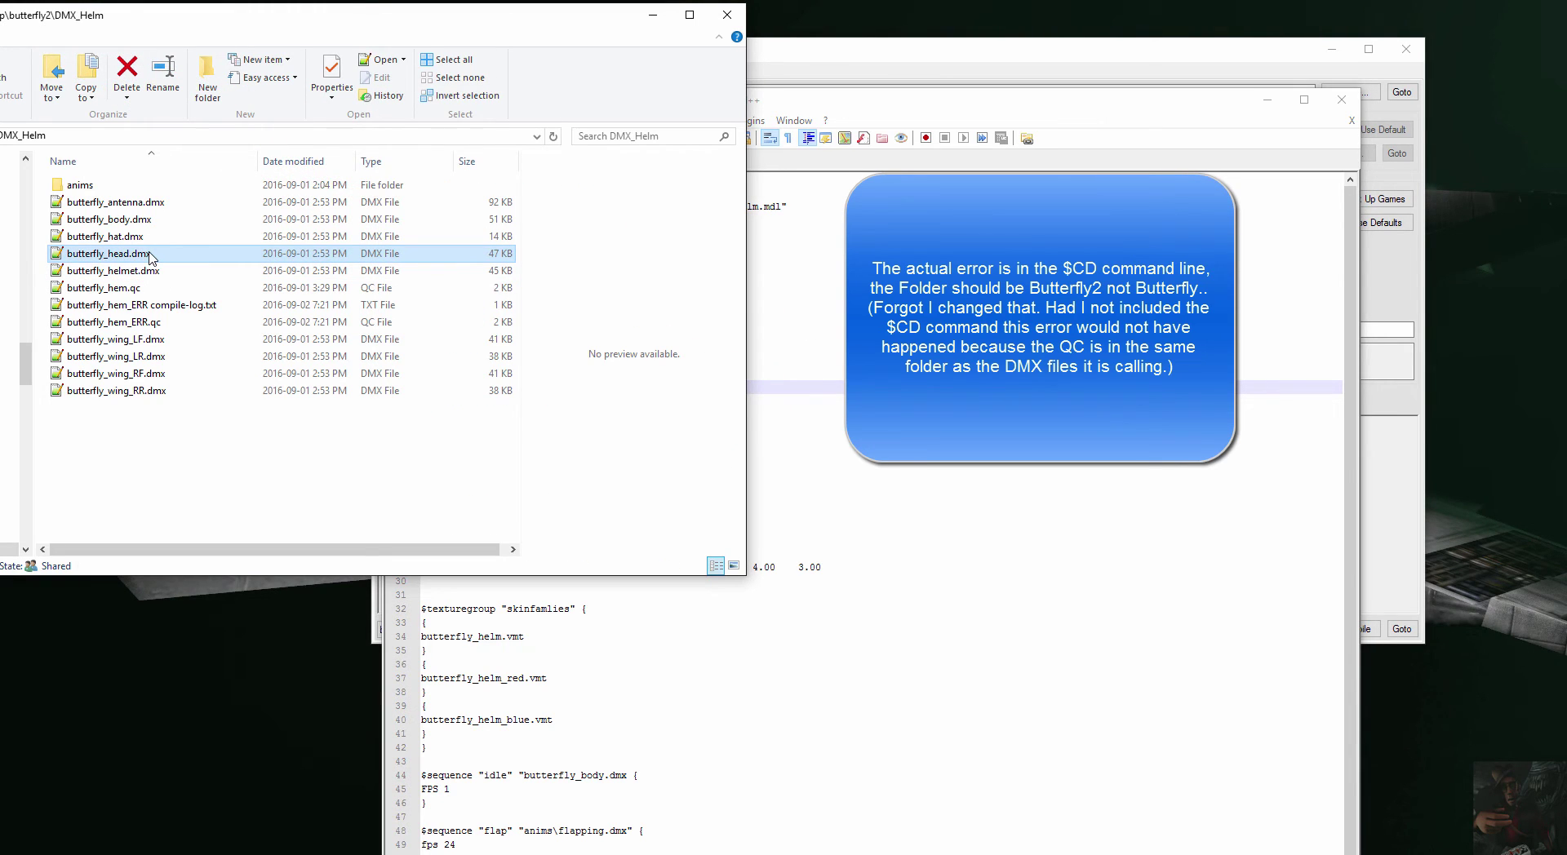
pyautogui.click(149, 254)
pyautogui.hotkey('ctrl', 'c')
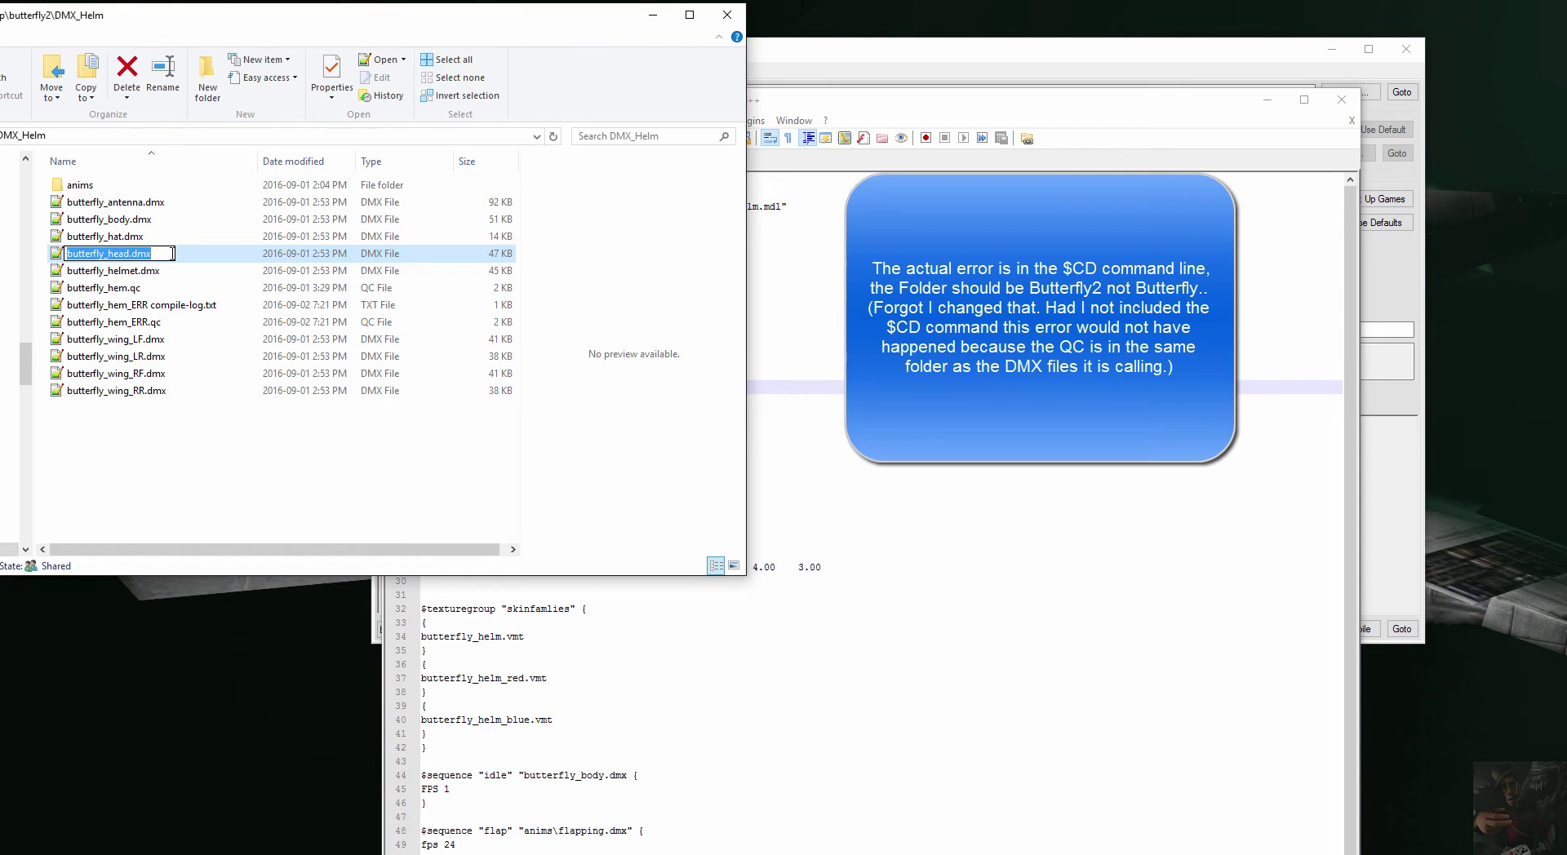
pyautogui.click(568, 267)
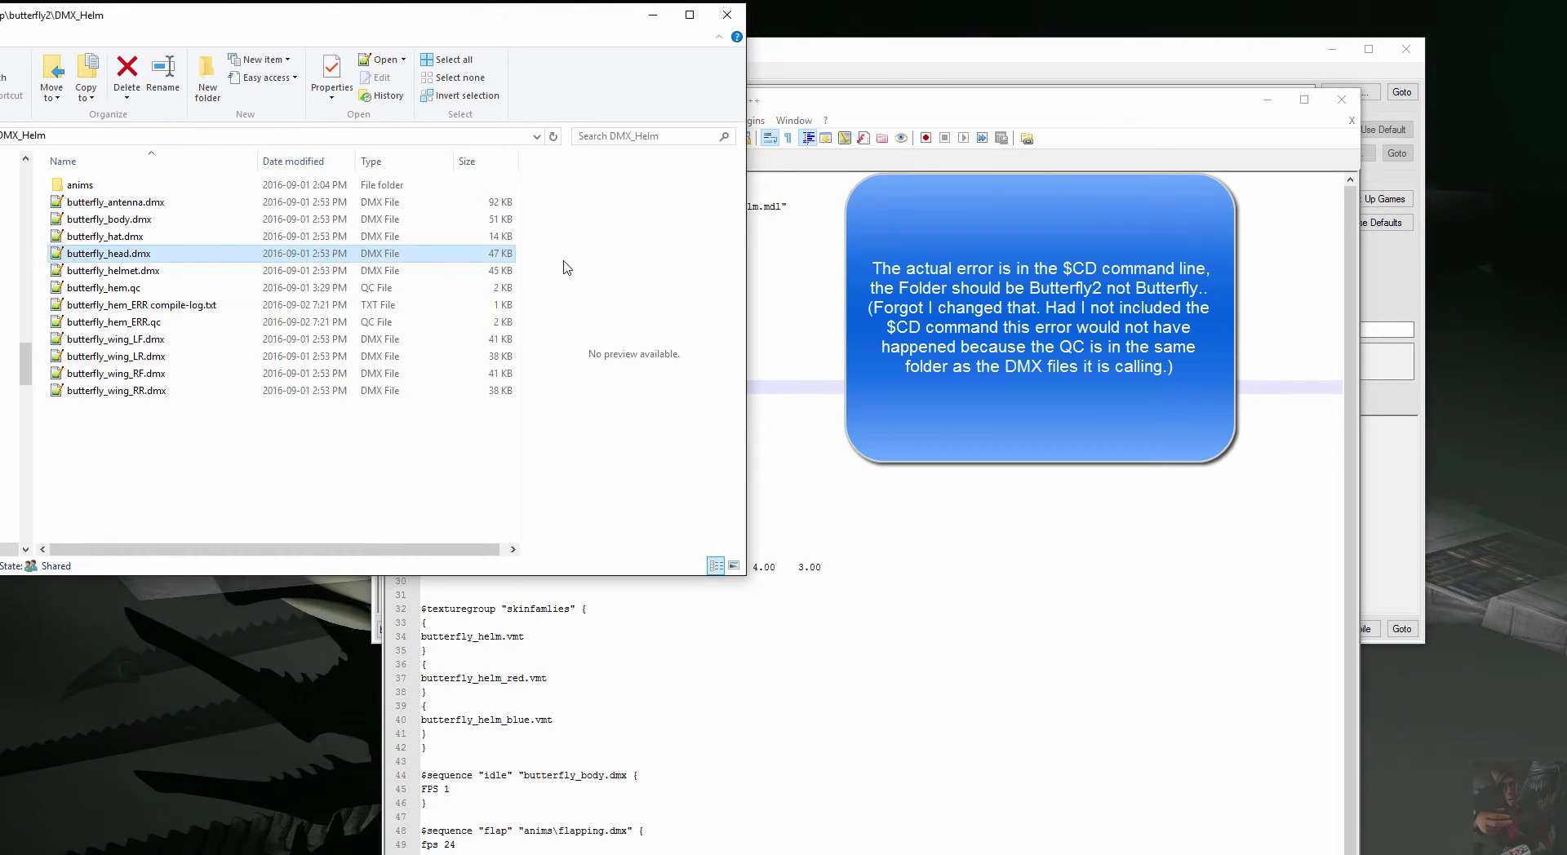
pyautogui.hotkey('alt', 'Tab')
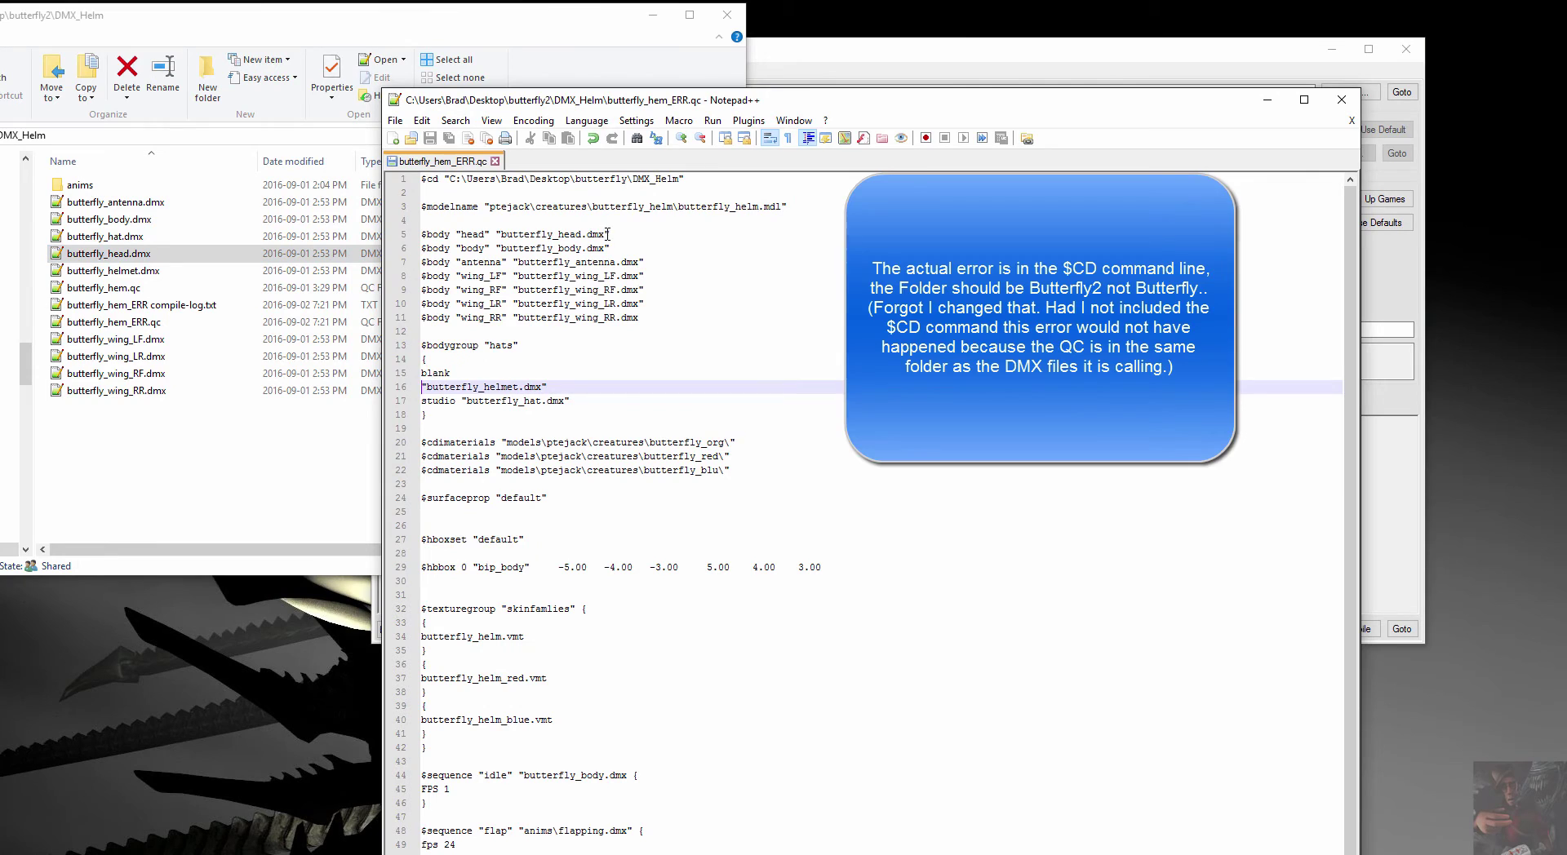
pyautogui.moveTo(607, 234); pyautogui.dragTo(502, 234)
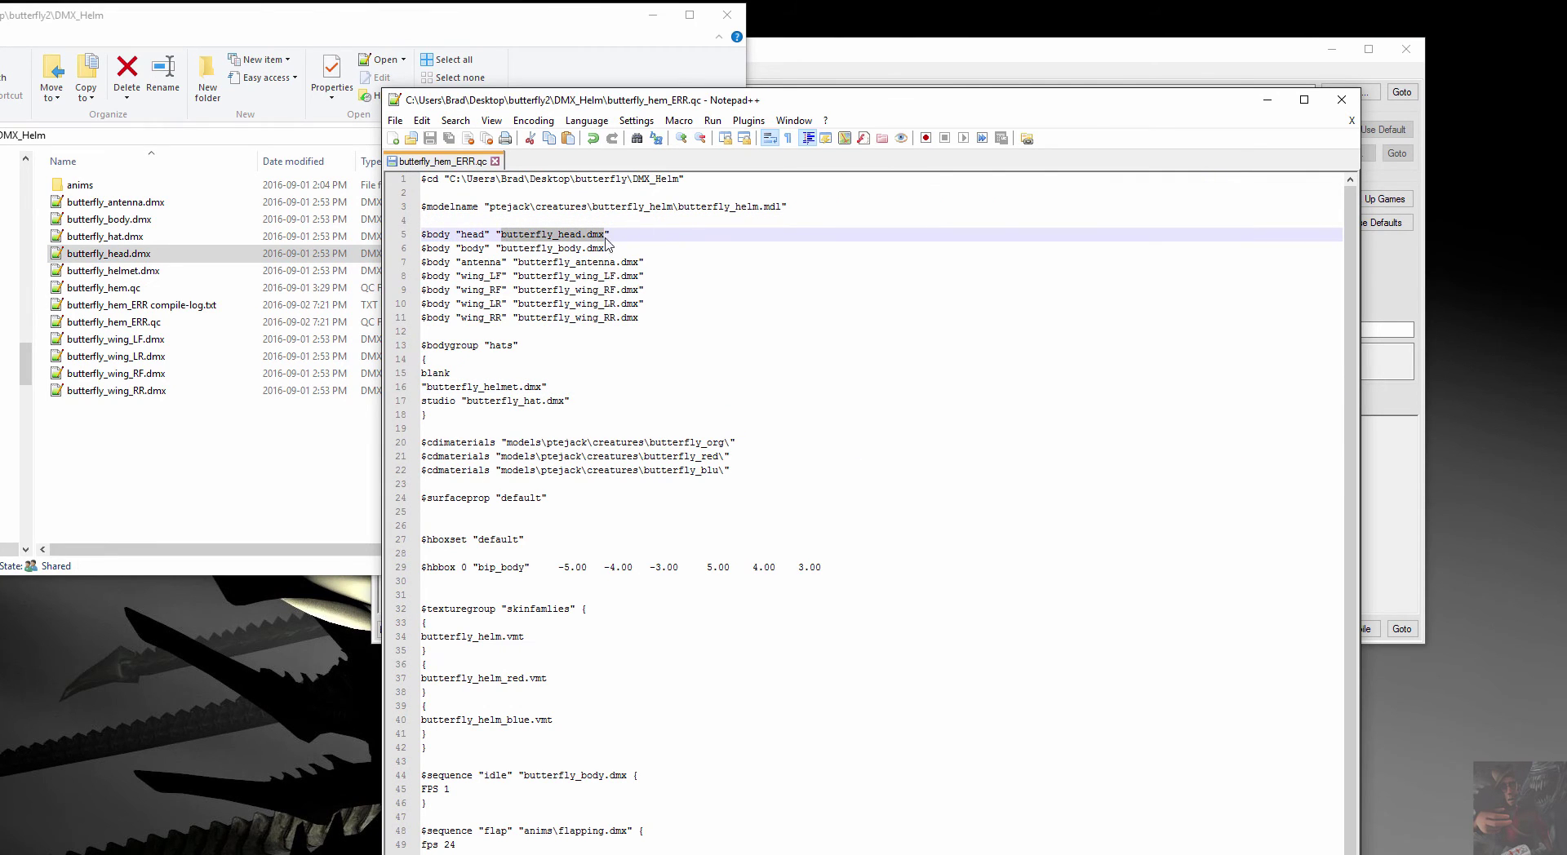
pyautogui.hotkey('ctrl', 'v')
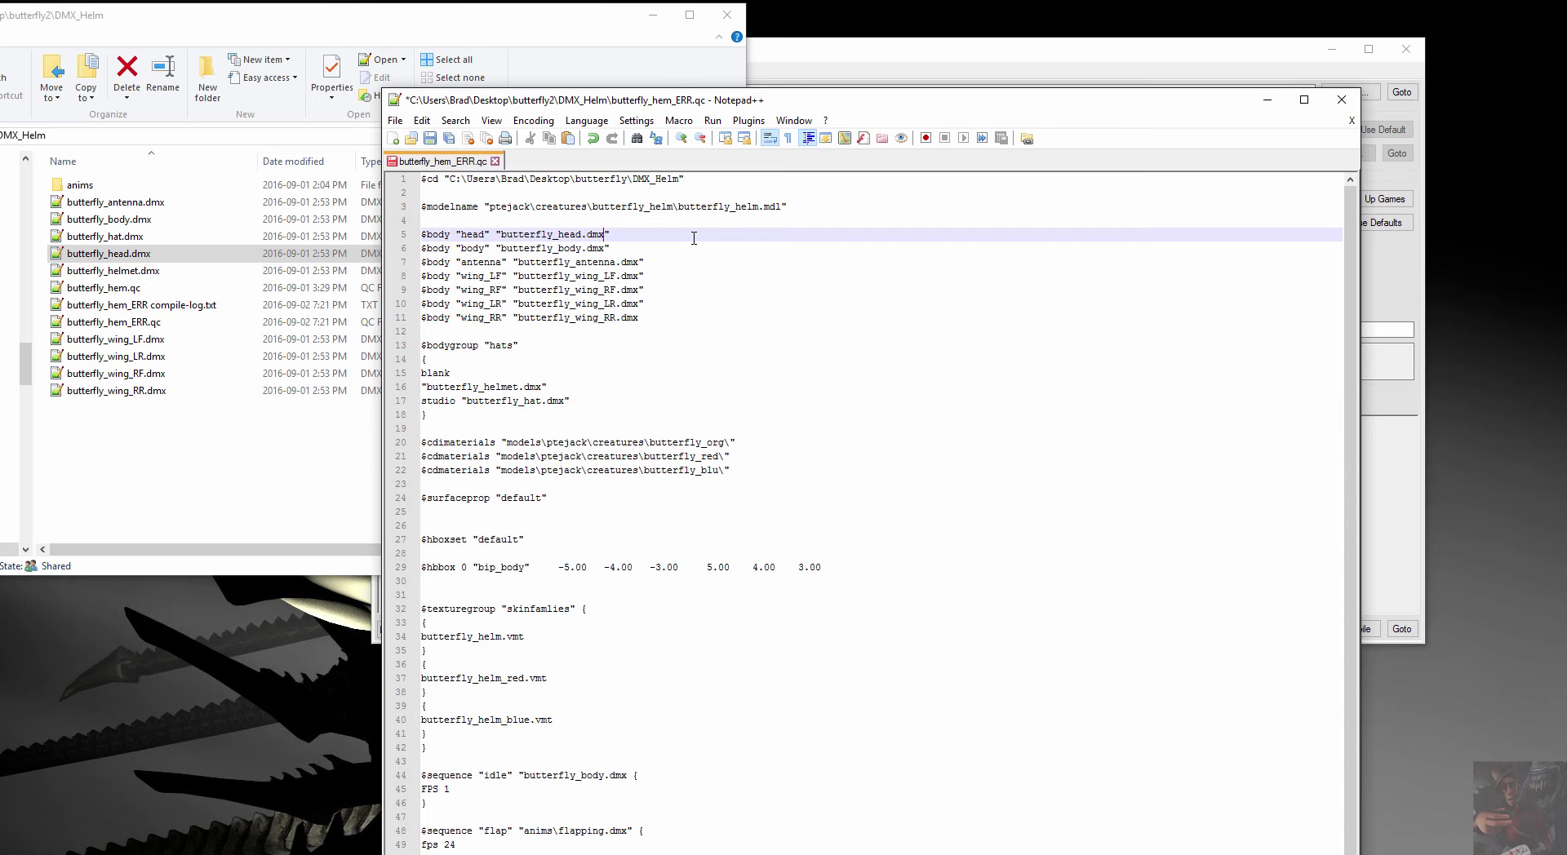
pyautogui.press('Down')
pyautogui.press('Down')
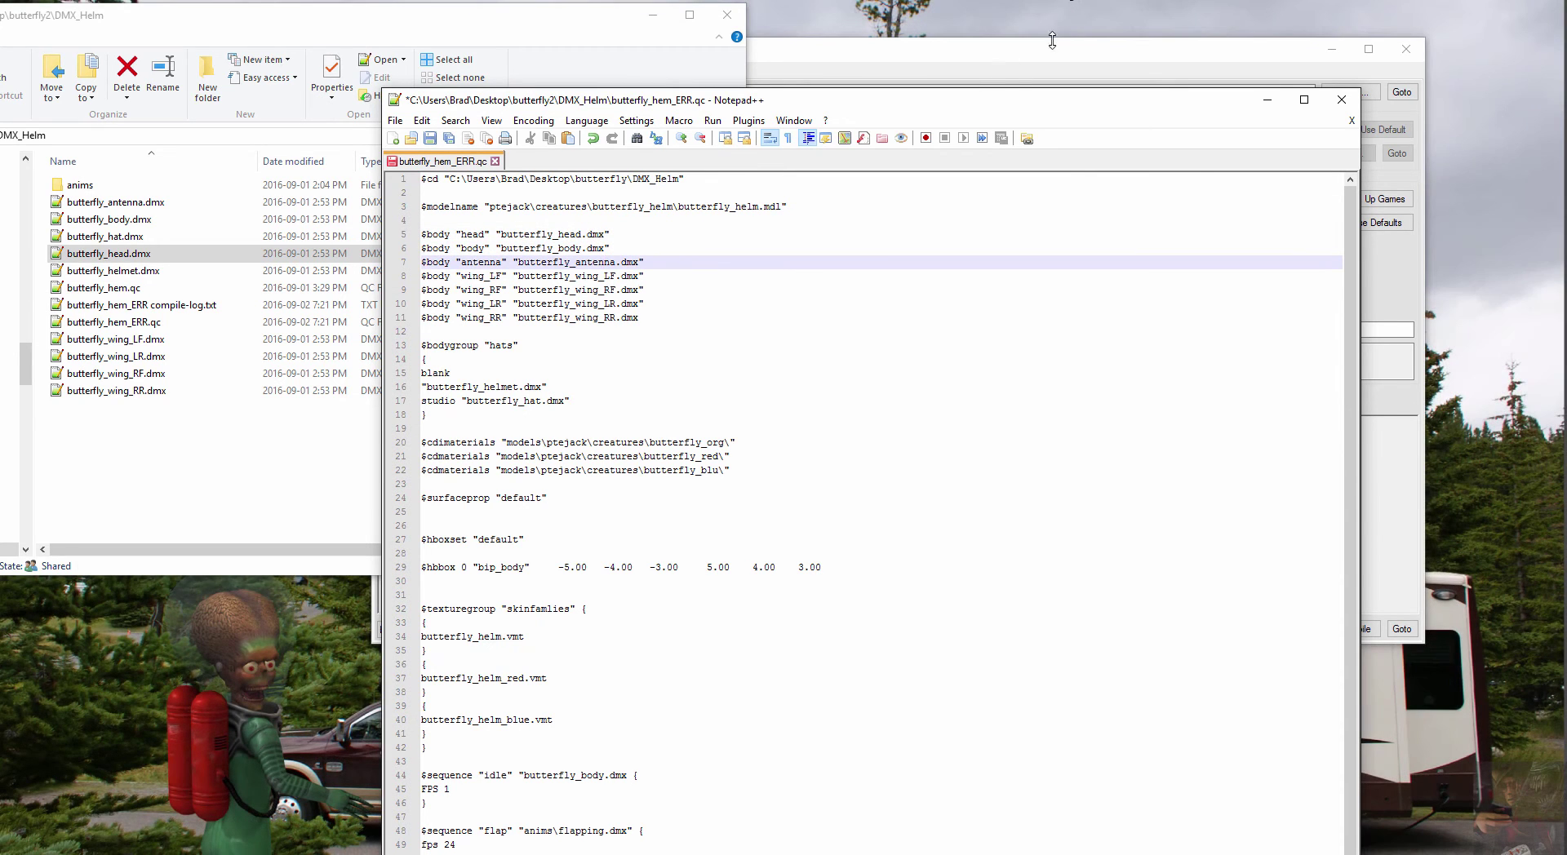
pyautogui.click(976, 79)
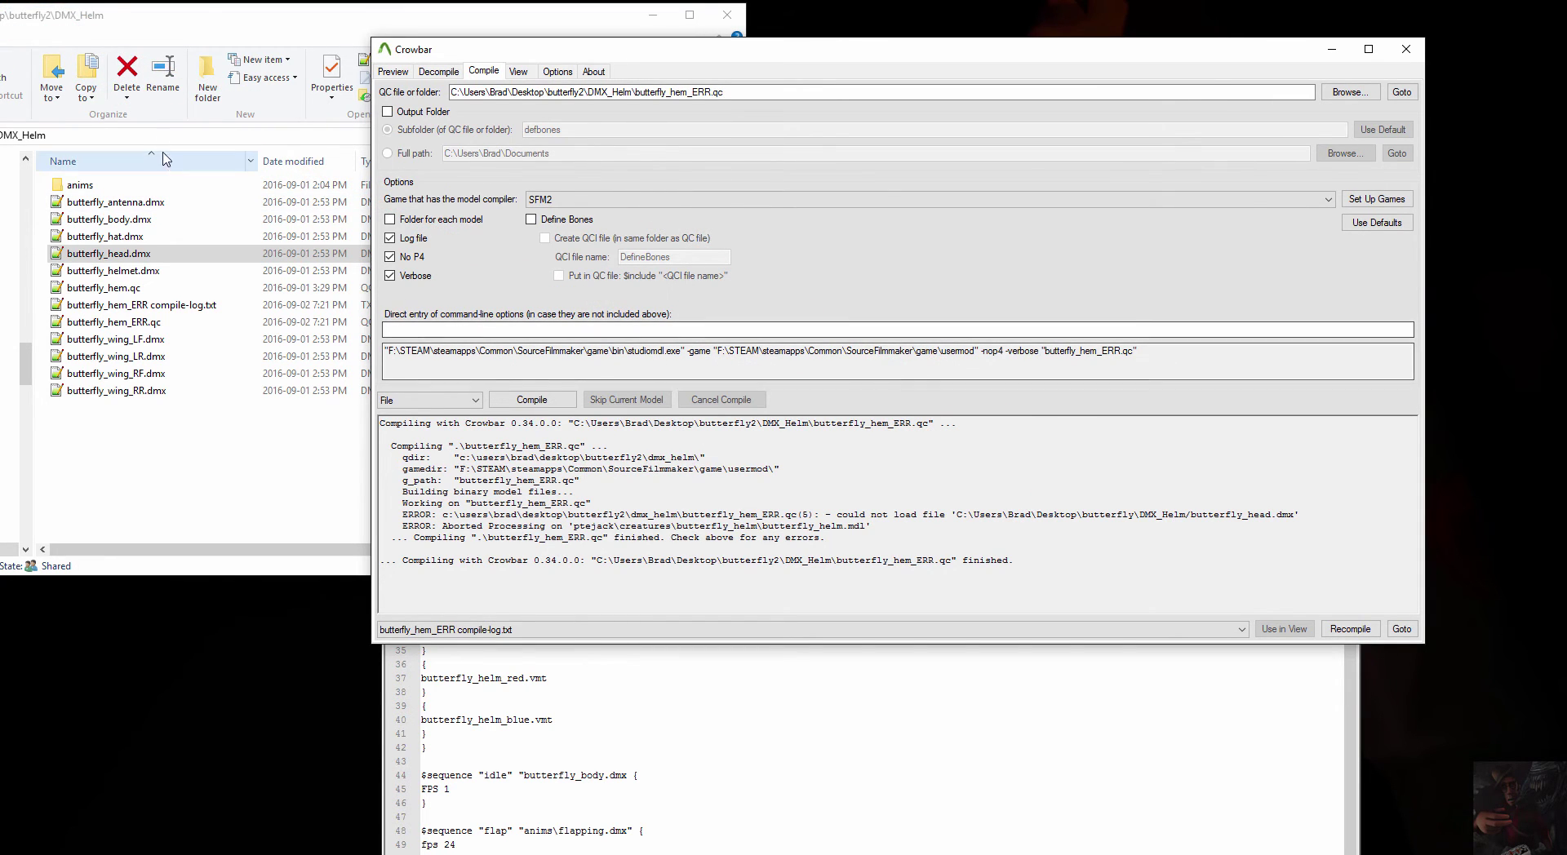
# - Copy the butterfly2\DMX_Helm path from Explorer and paste it over line 1's $cd path
pyautogui.click(204, 136)
pyautogui.hotkey('ctrl', 'c')
pyautogui.moveTo(293, 32); pyautogui.dragTo(496, 40)
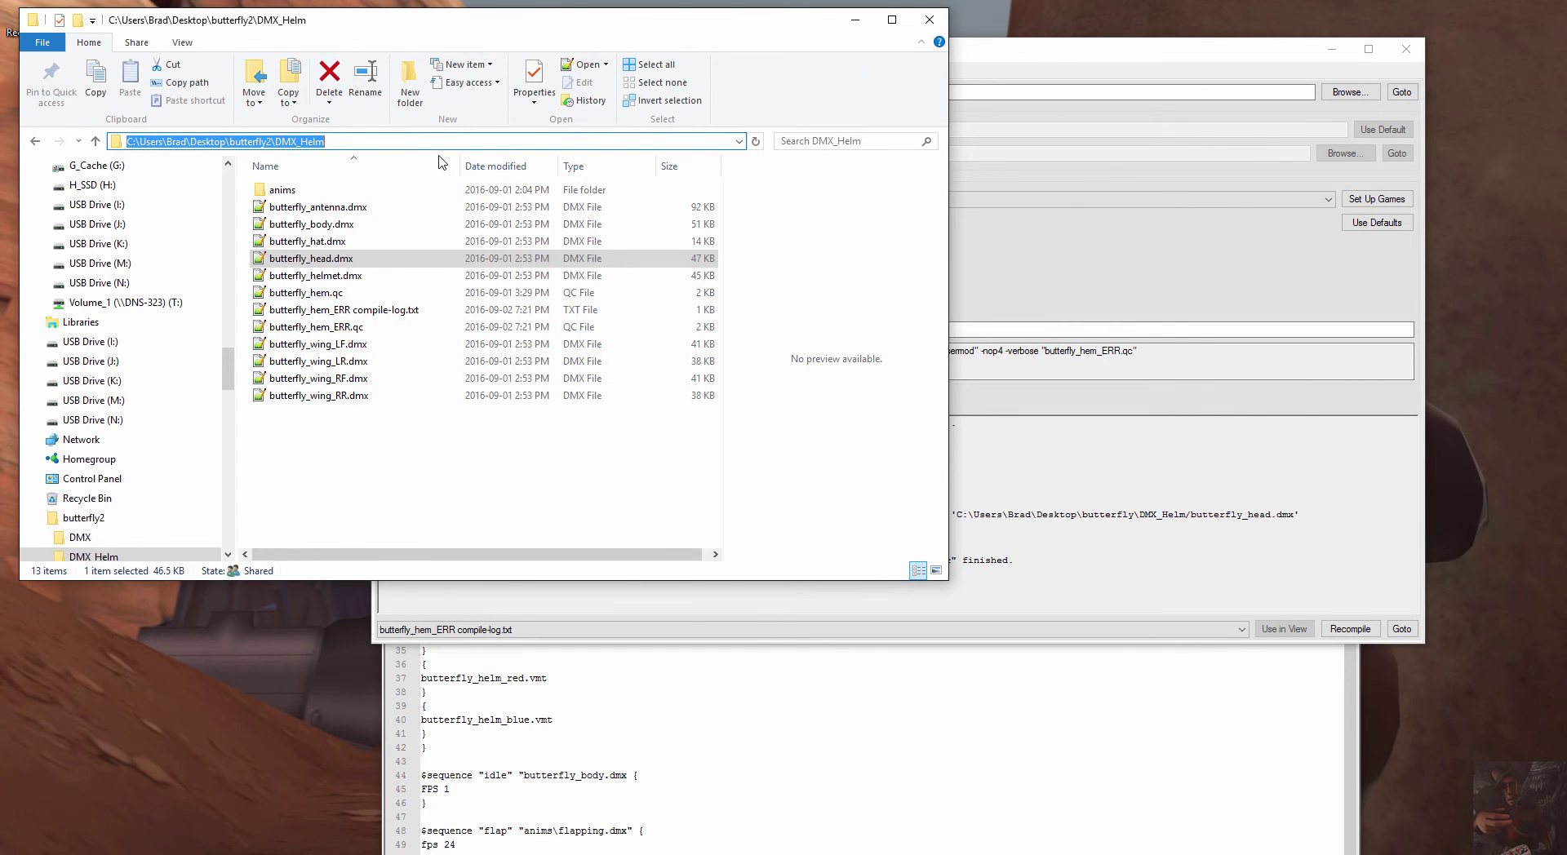
pyautogui.hotkey('alt', 'Tab')
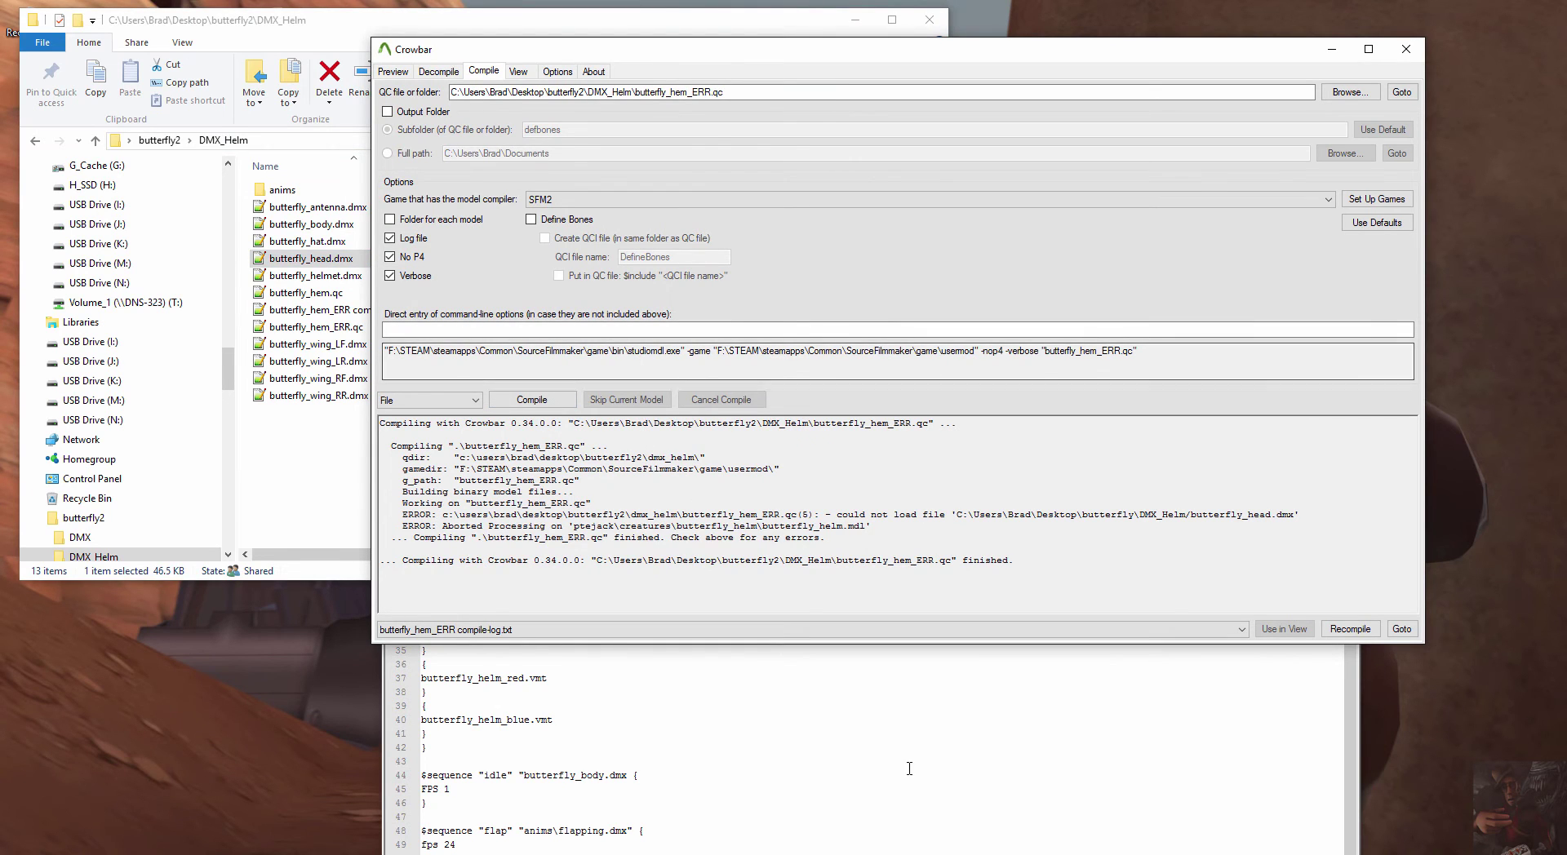
pyautogui.click(865, 733)
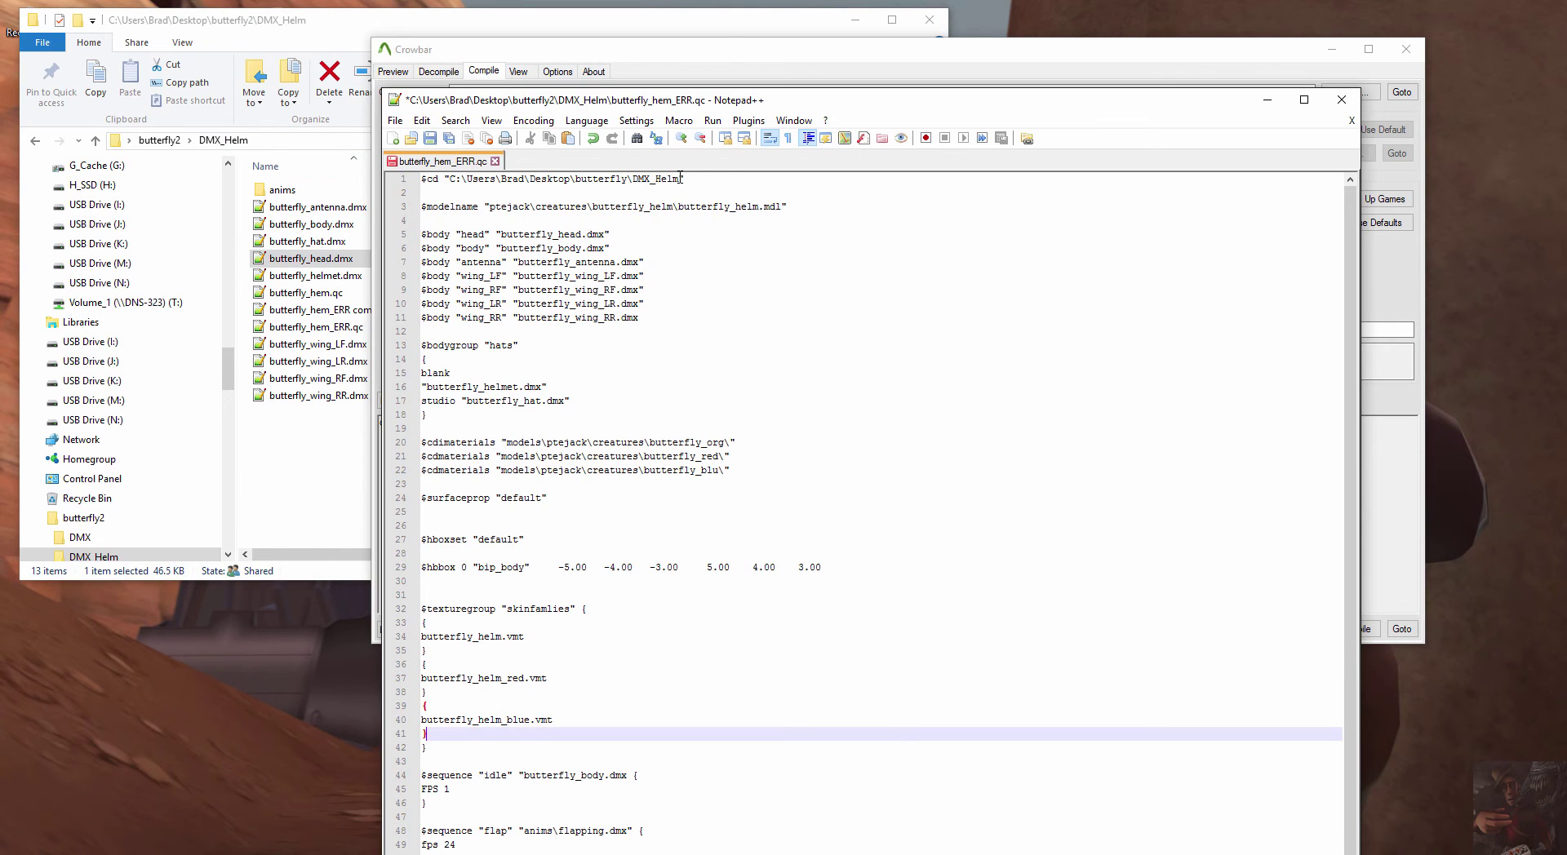
pyautogui.moveTo(678, 178); pyautogui.dragTo(450, 186)
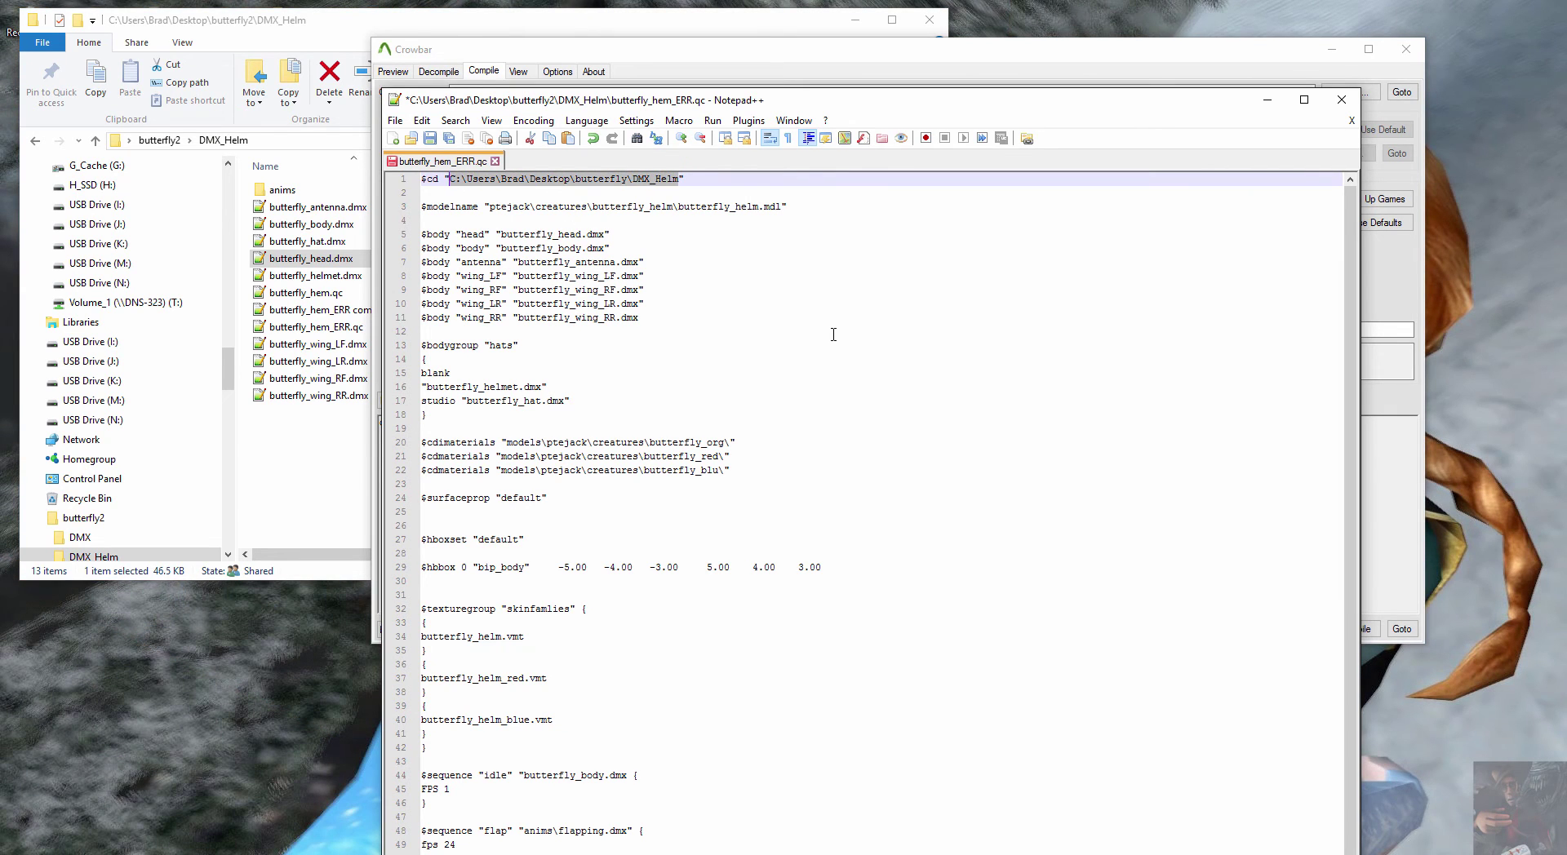
pyautogui.hotkey('ctrl', 'v')
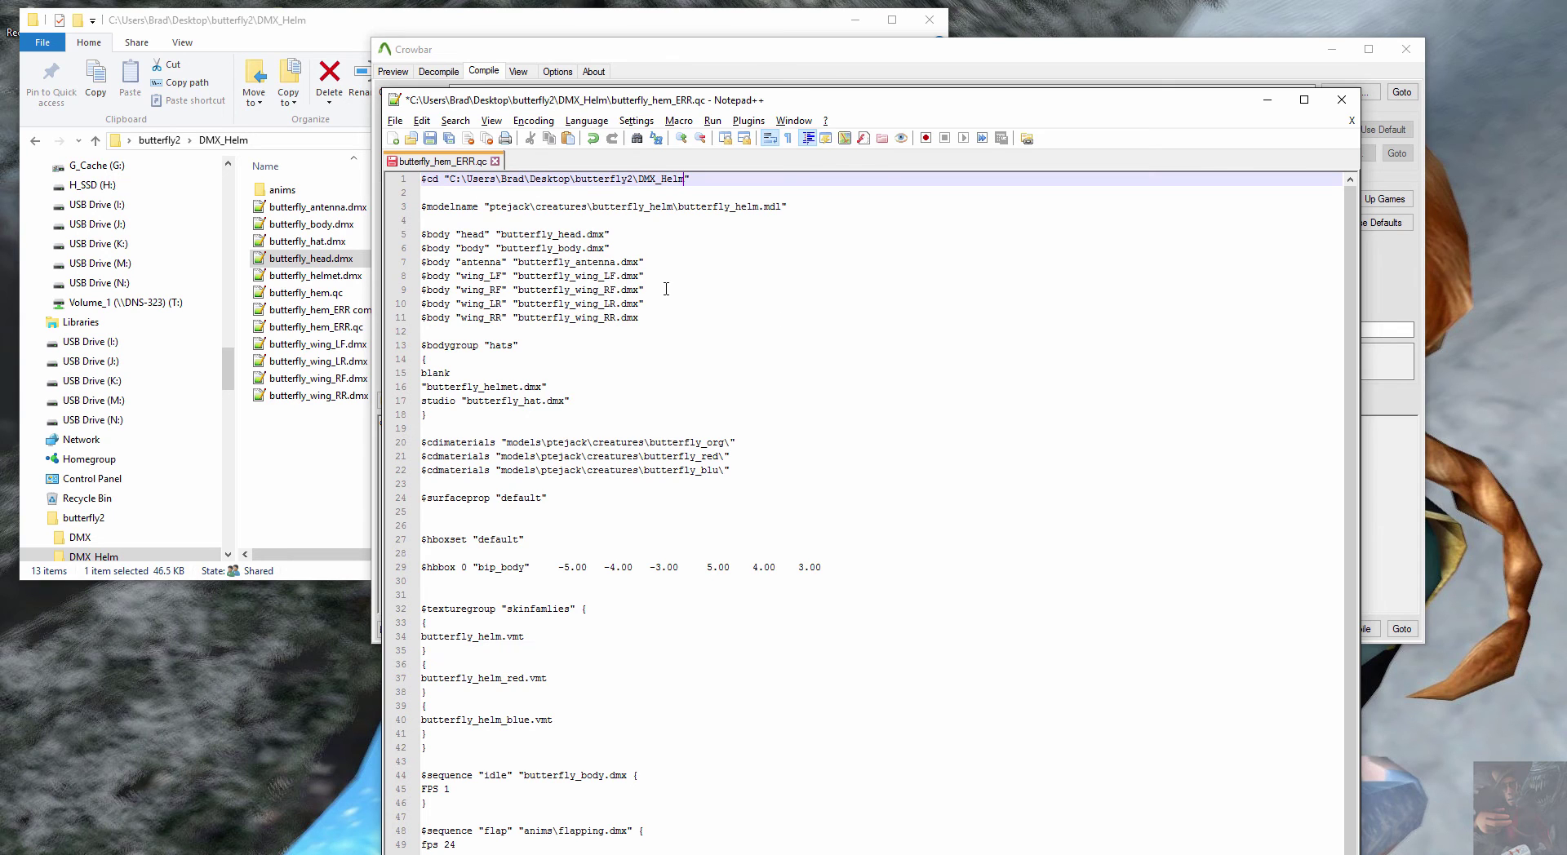
pyautogui.hotkey('alt', 'Tab')
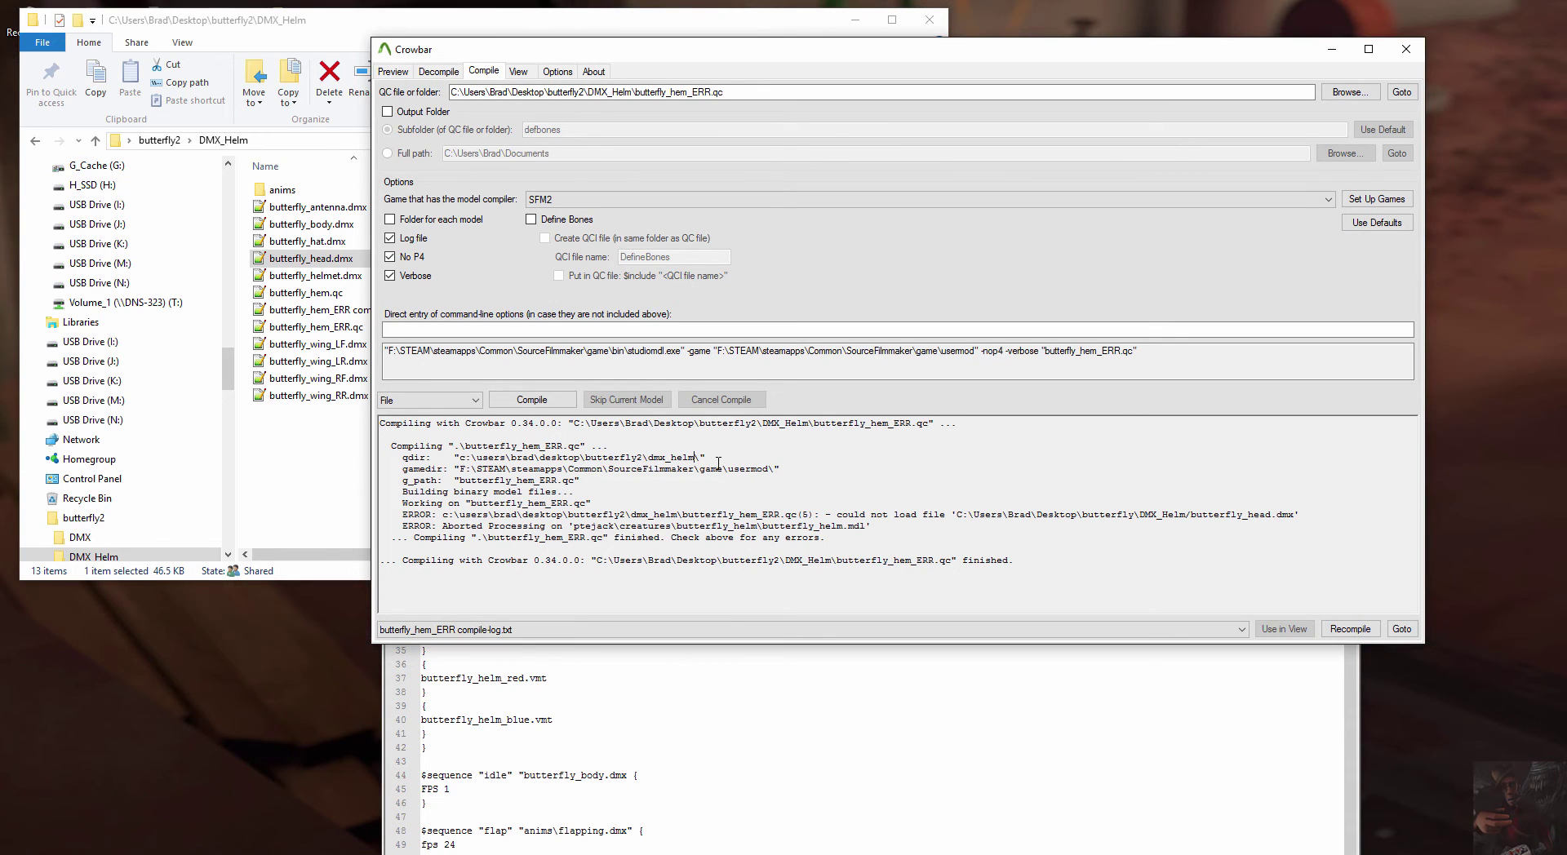
pyautogui.hotkey('alt', 'Tab')
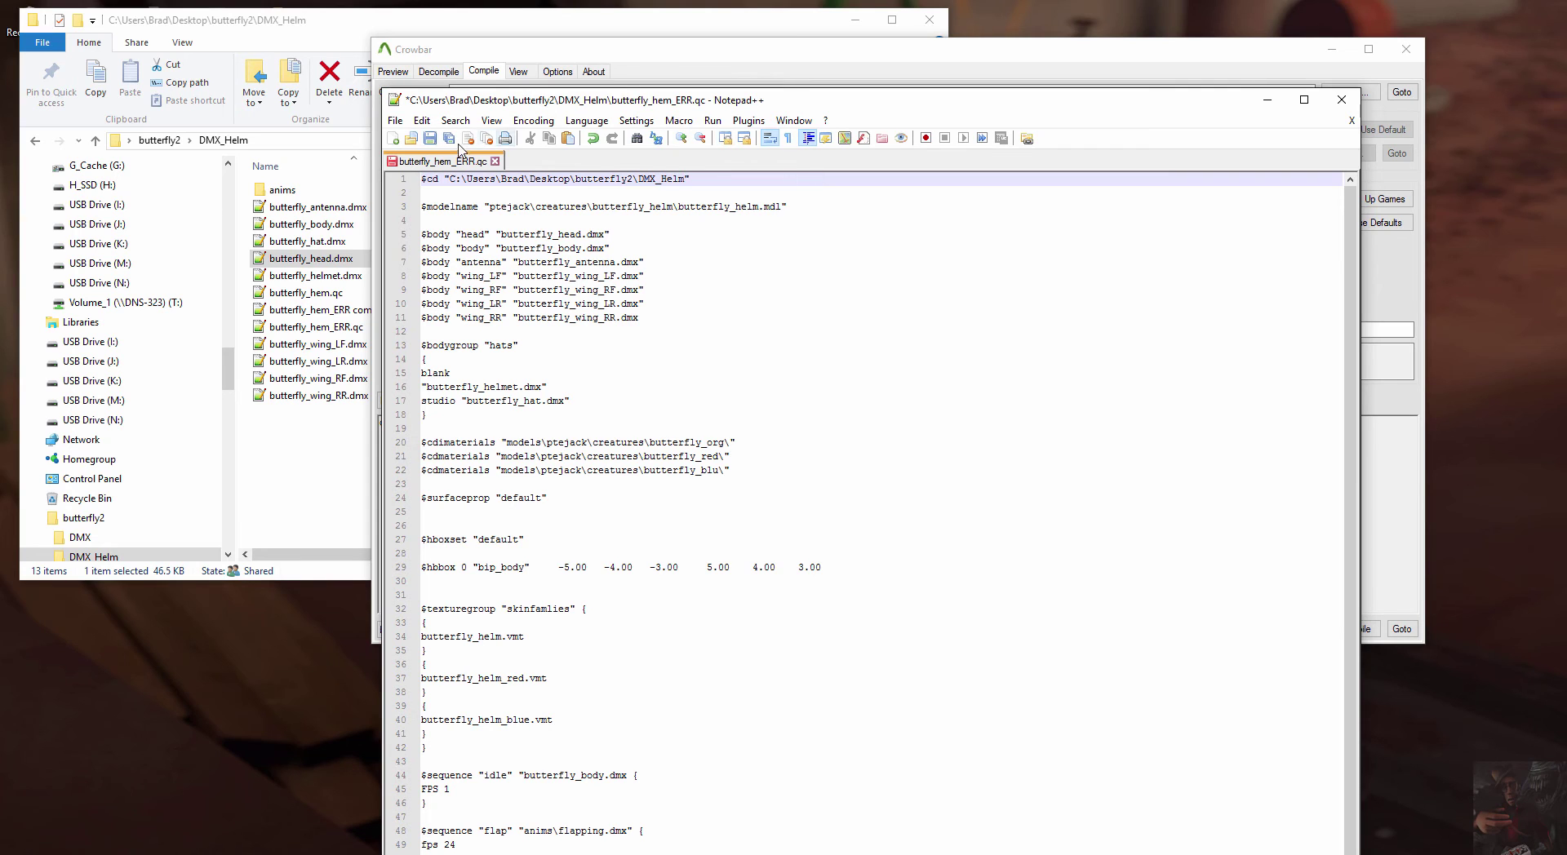
pyautogui.click(395, 120)
# - Save the QC with the corrected $cd path and recompile it in Crowbar
pyautogui.click(321, 229)
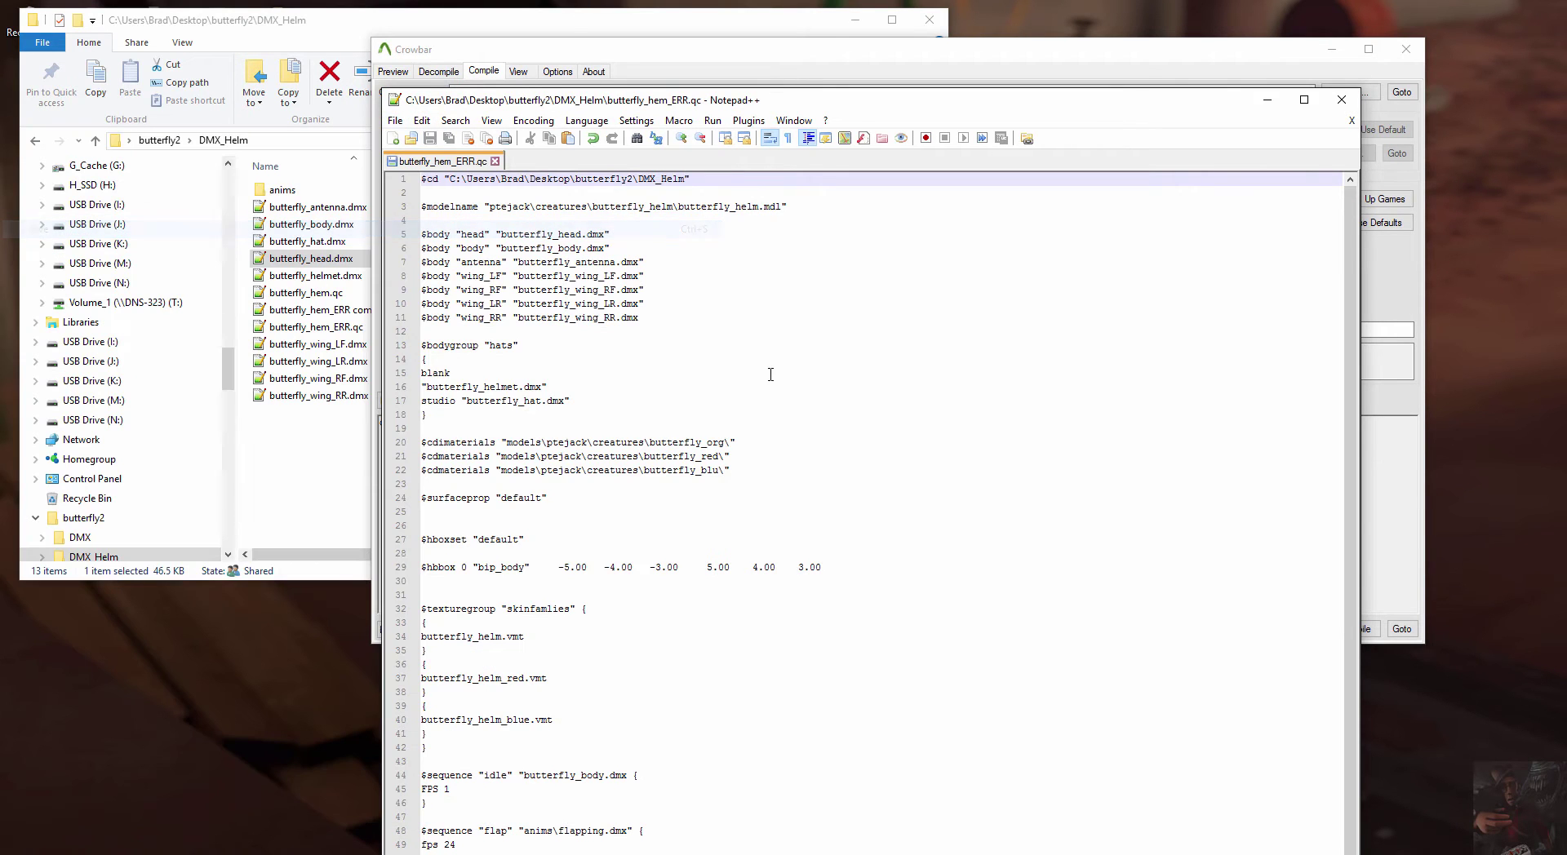
pyautogui.hotkey('alt', 'Tab')
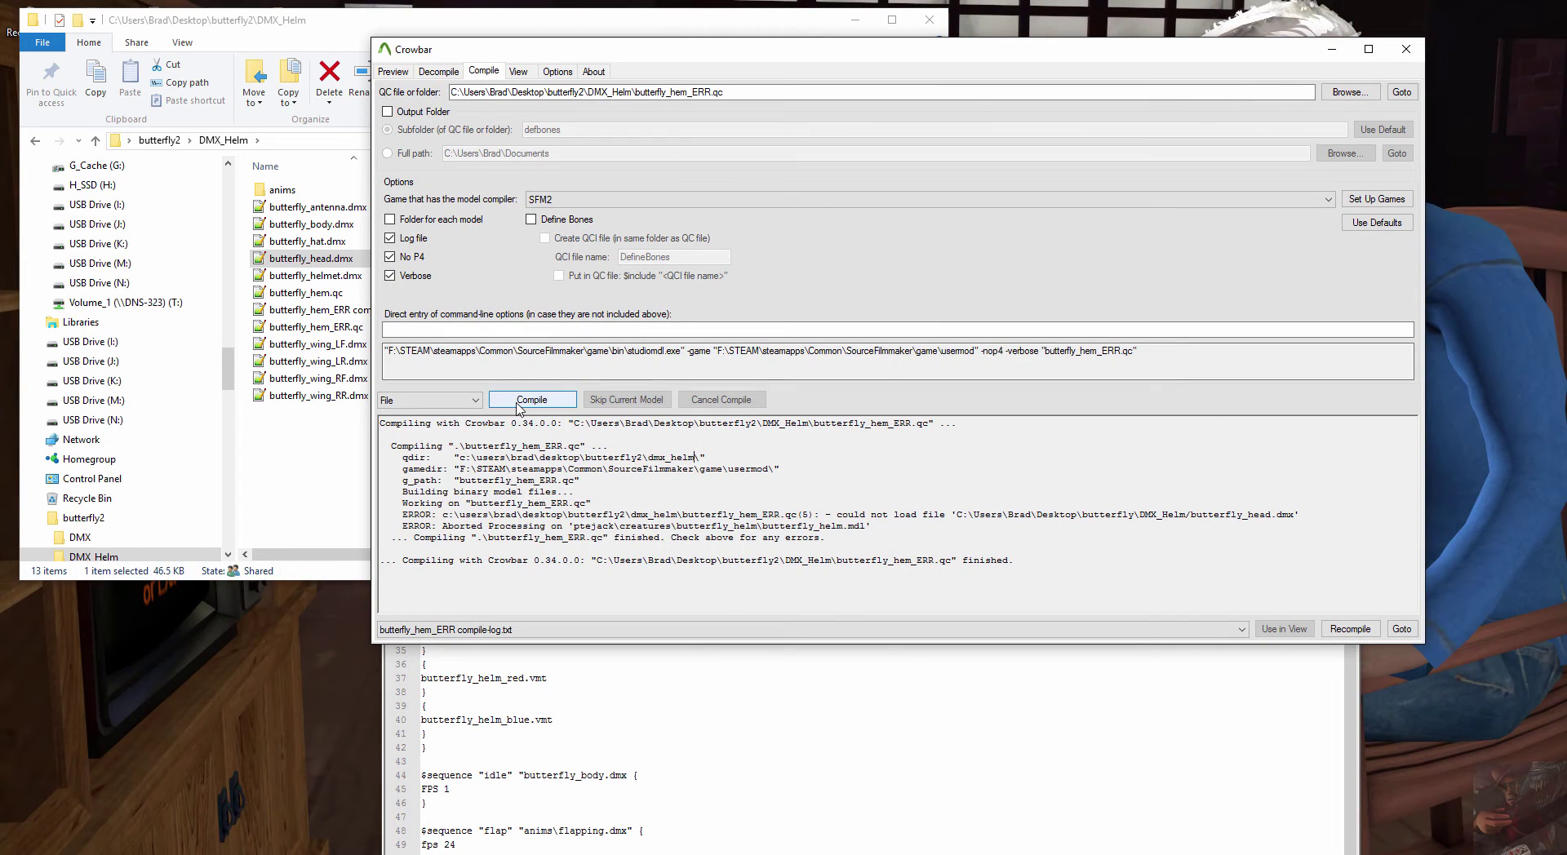
pyautogui.click(517, 404)
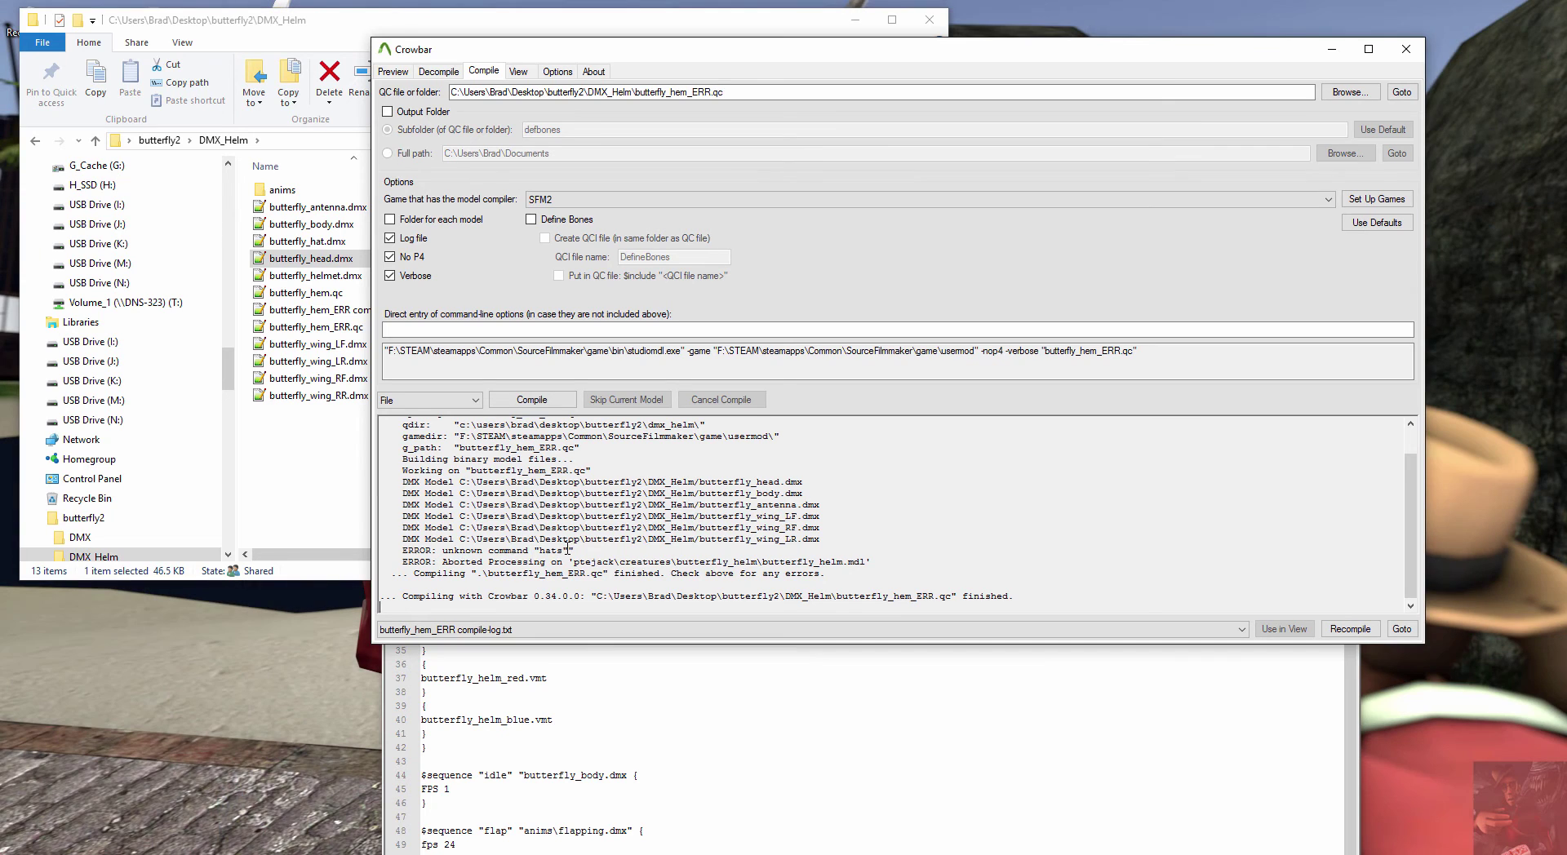
pyautogui.hotkey('alt', 'Tab')
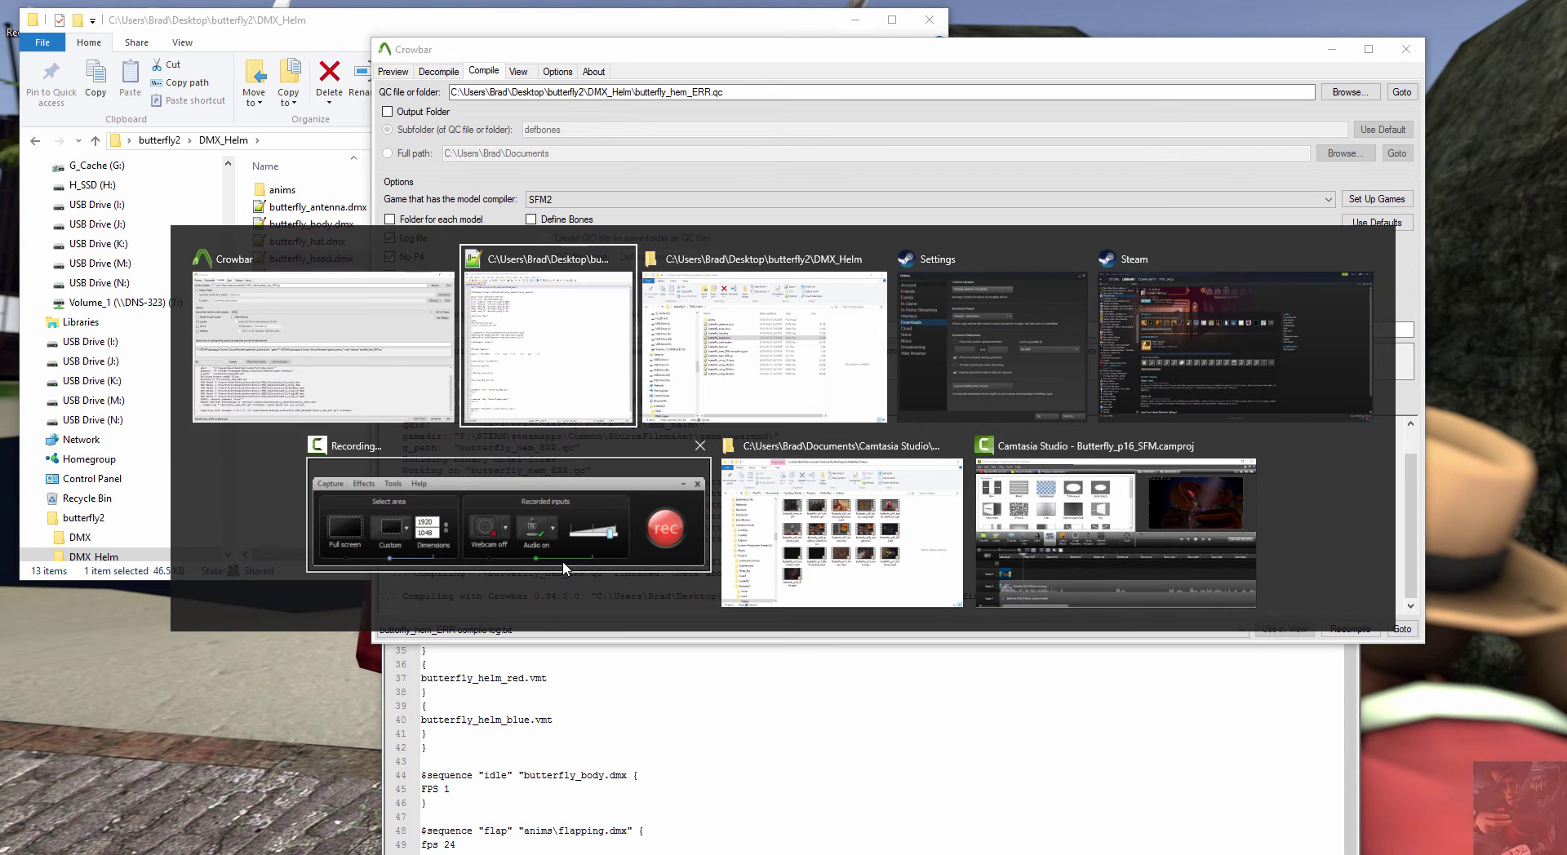
# - Add studio before the helmet entry on line 16, save, and recompile, now failing on "hats"
pyautogui.click(543, 379)
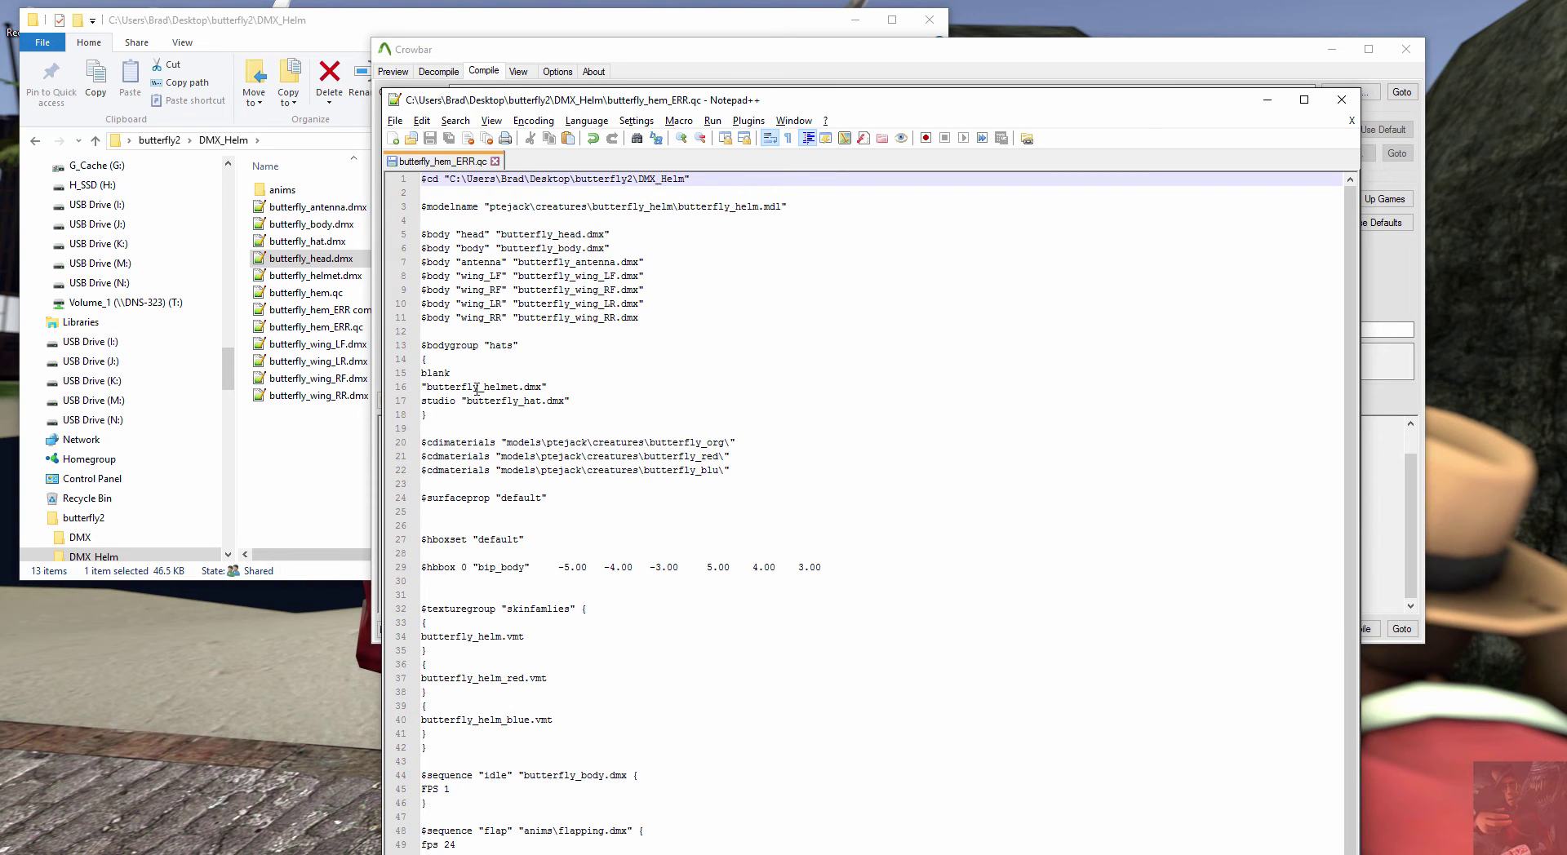
pyautogui.click(421, 387)
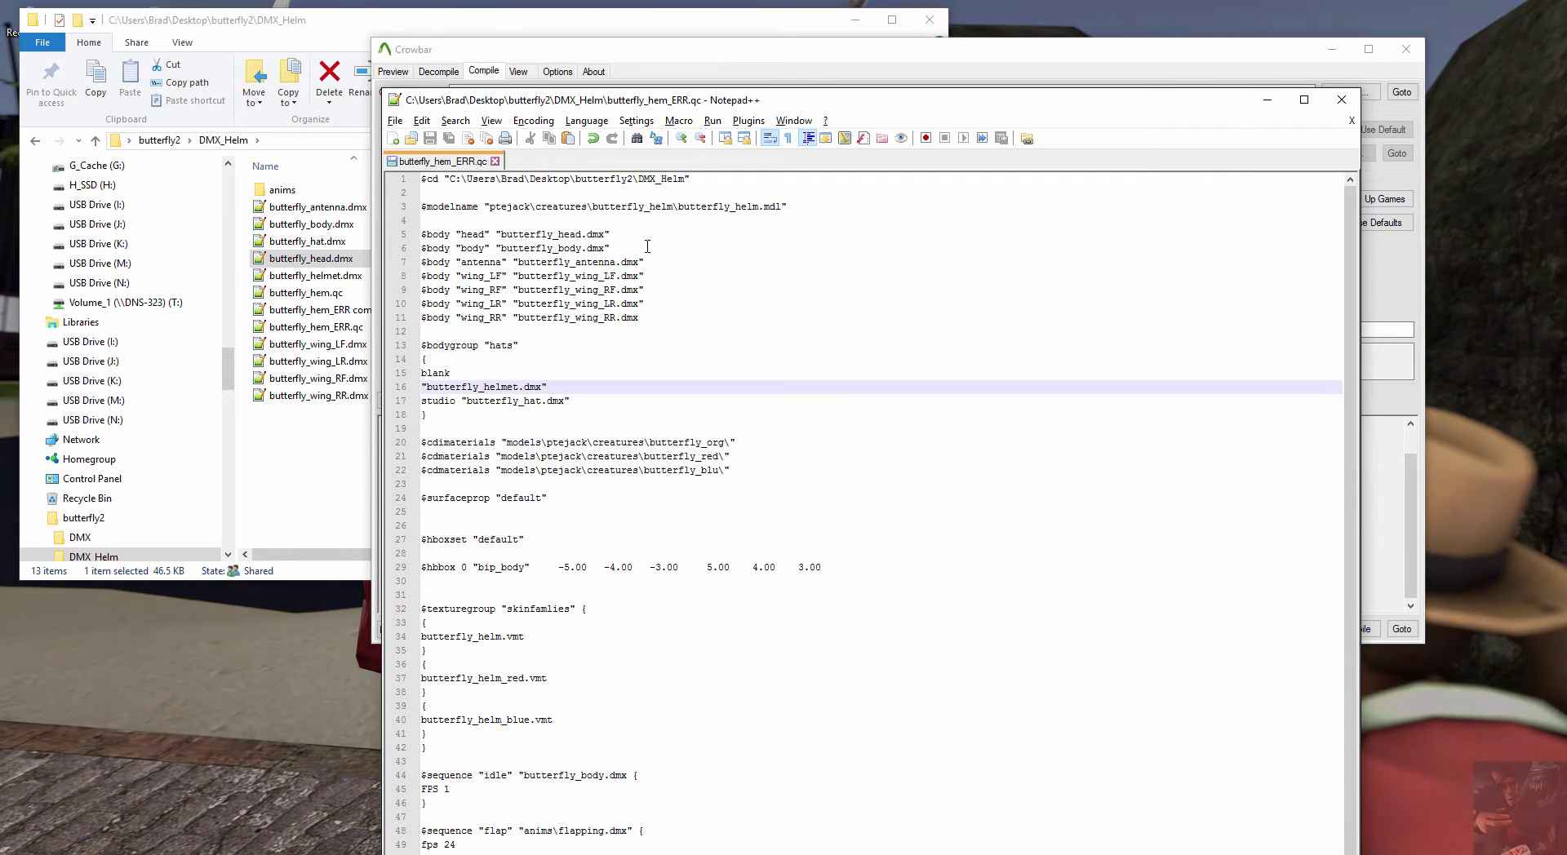
pyautogui.write('$tudio')
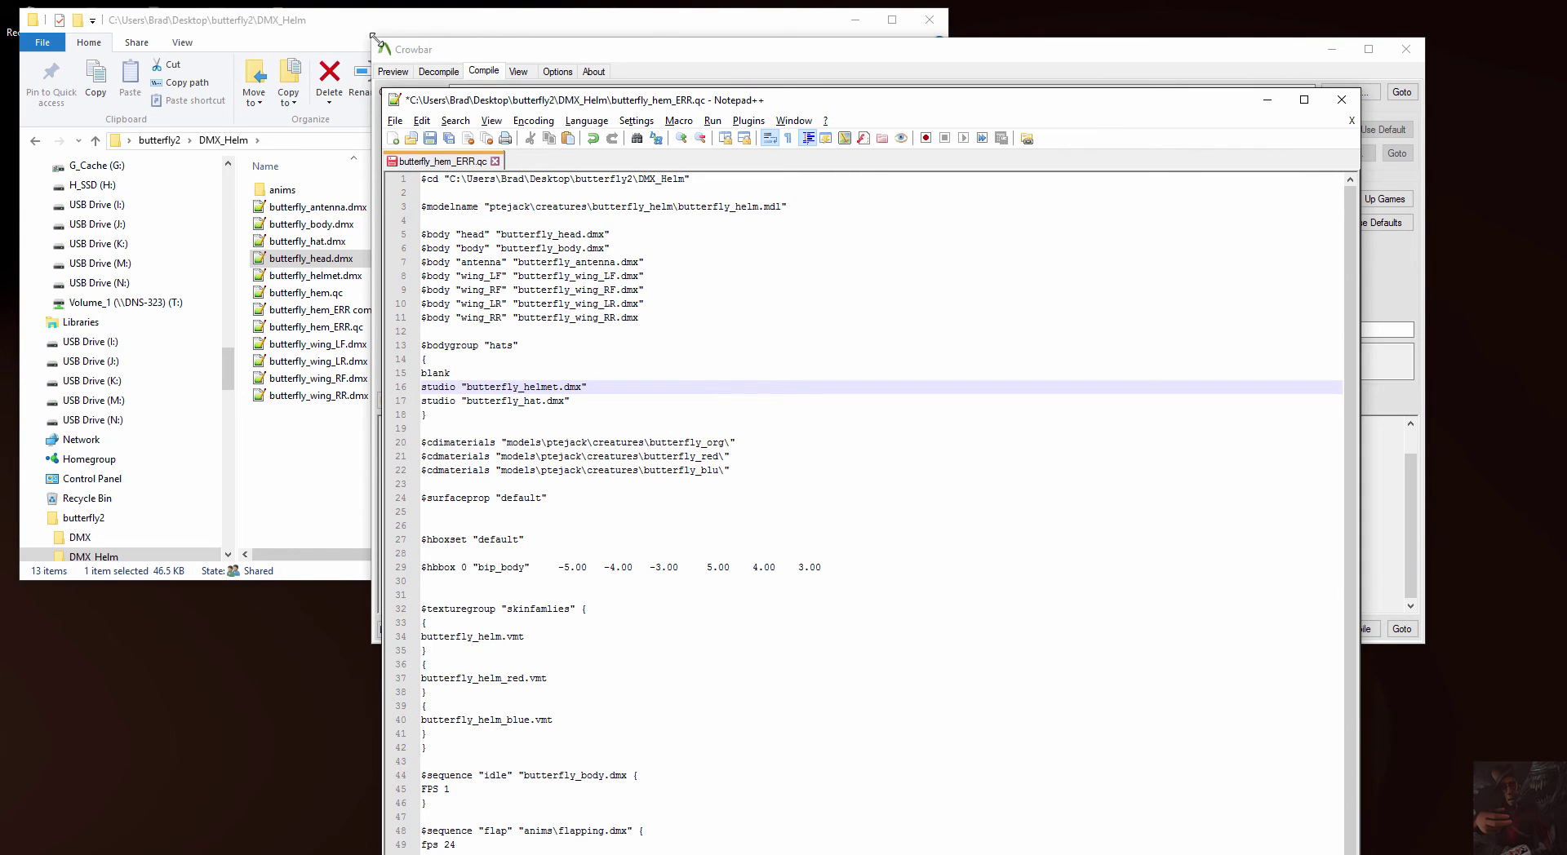
pyautogui.click(396, 120)
pyautogui.click(210, 229)
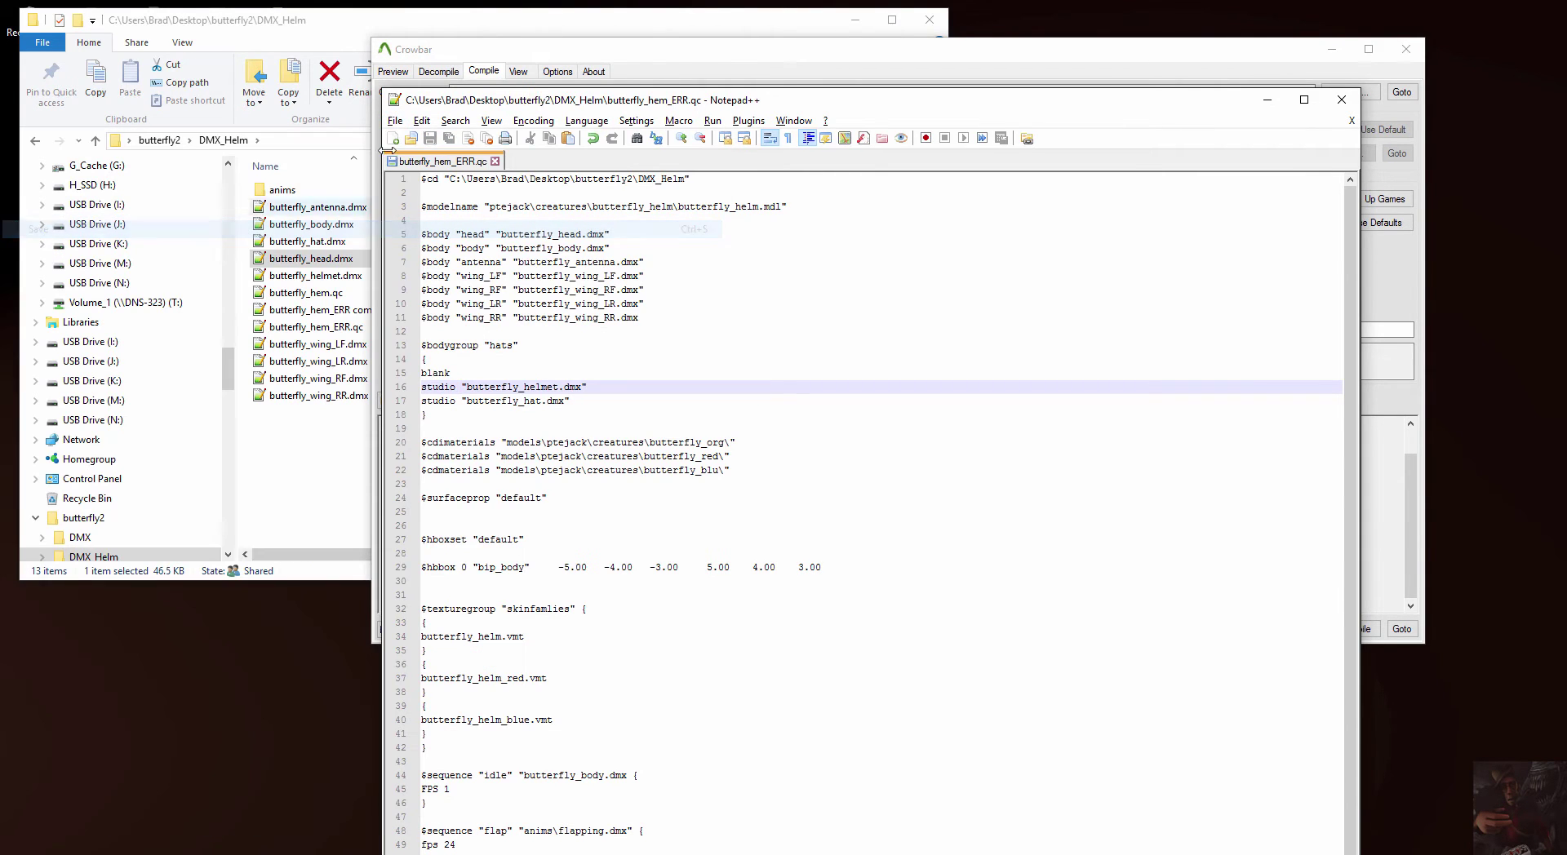
pyautogui.click(735, 51)
pyautogui.click(532, 400)
pyautogui.click(555, 402)
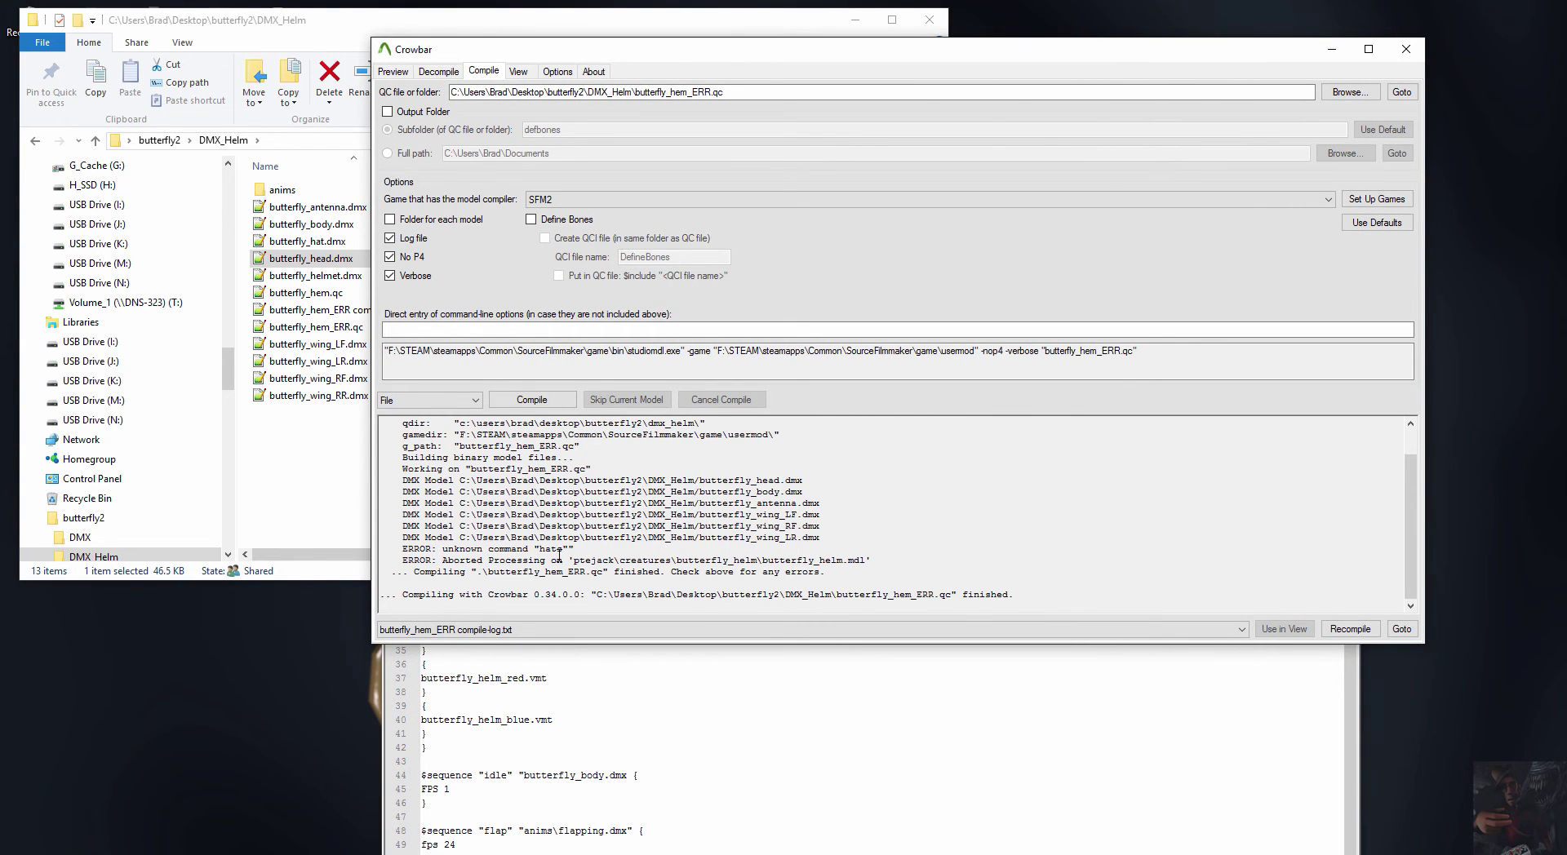
pyautogui.hotkey('alt', 'Tab')
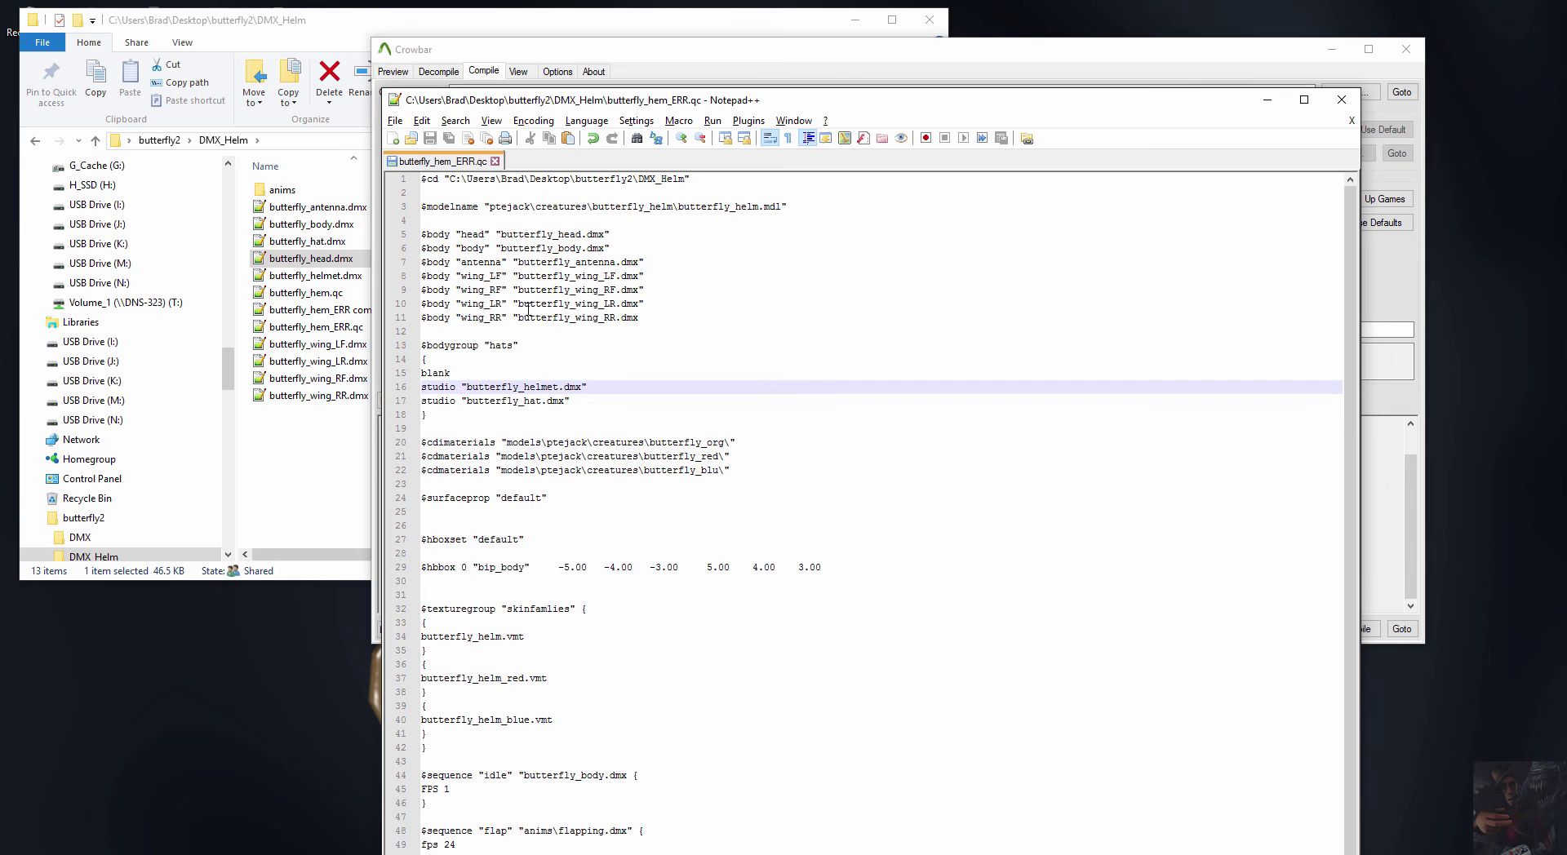
# - Add the missing closing quote after butterfly_wing_RR.dmx at the end of line 11
pyautogui.click(426, 317)
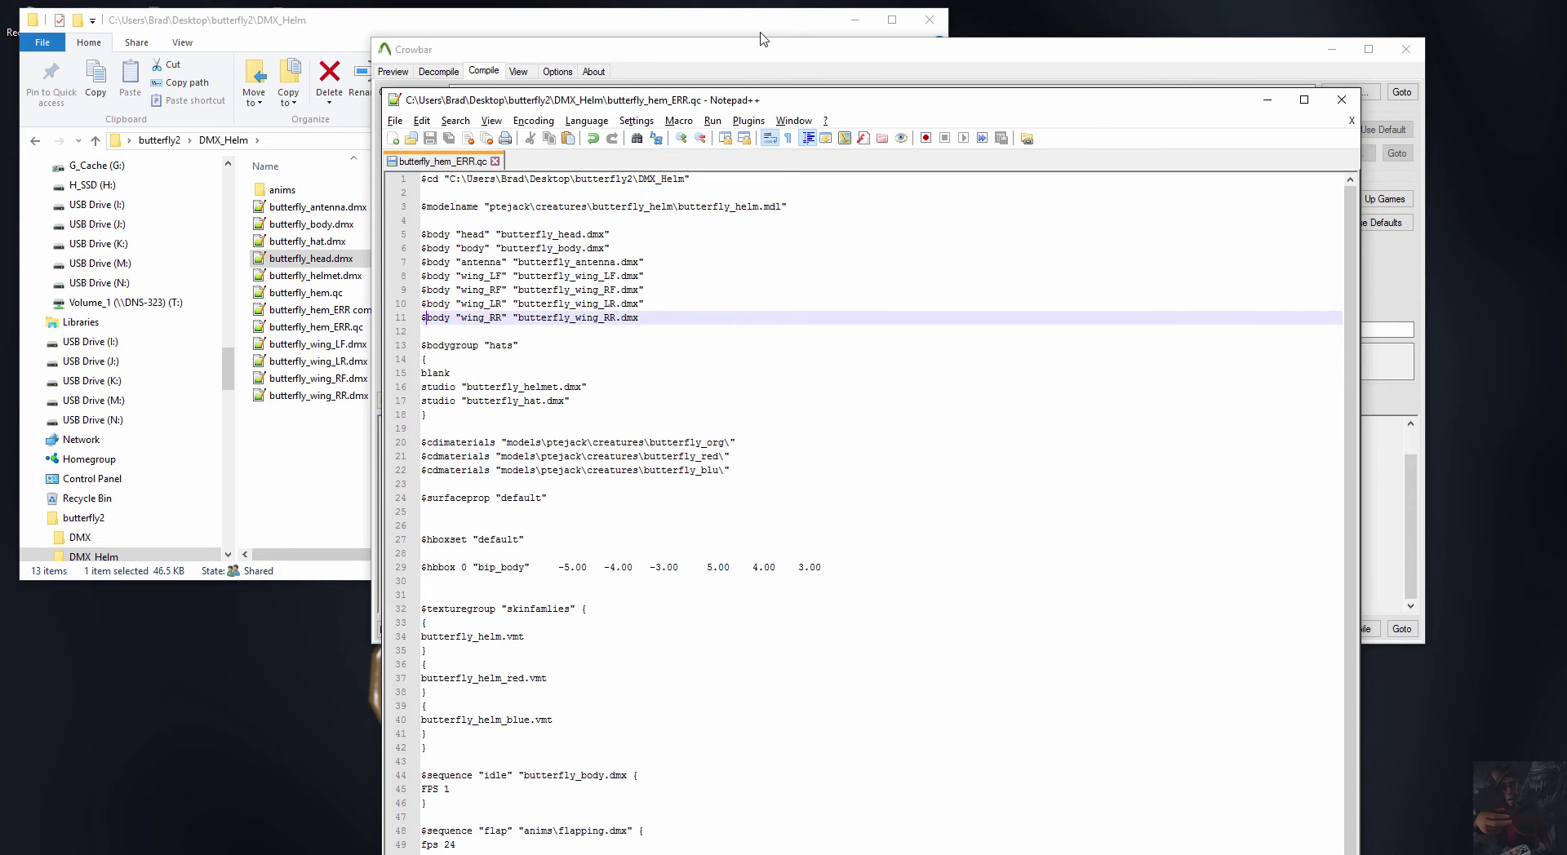
pyautogui.press('Up')
pyautogui.press('Up')
pyautogui.press('Up')
pyautogui.press('Up')
pyautogui.press('Up')
pyautogui.press('Up')
pyautogui.press('Up')
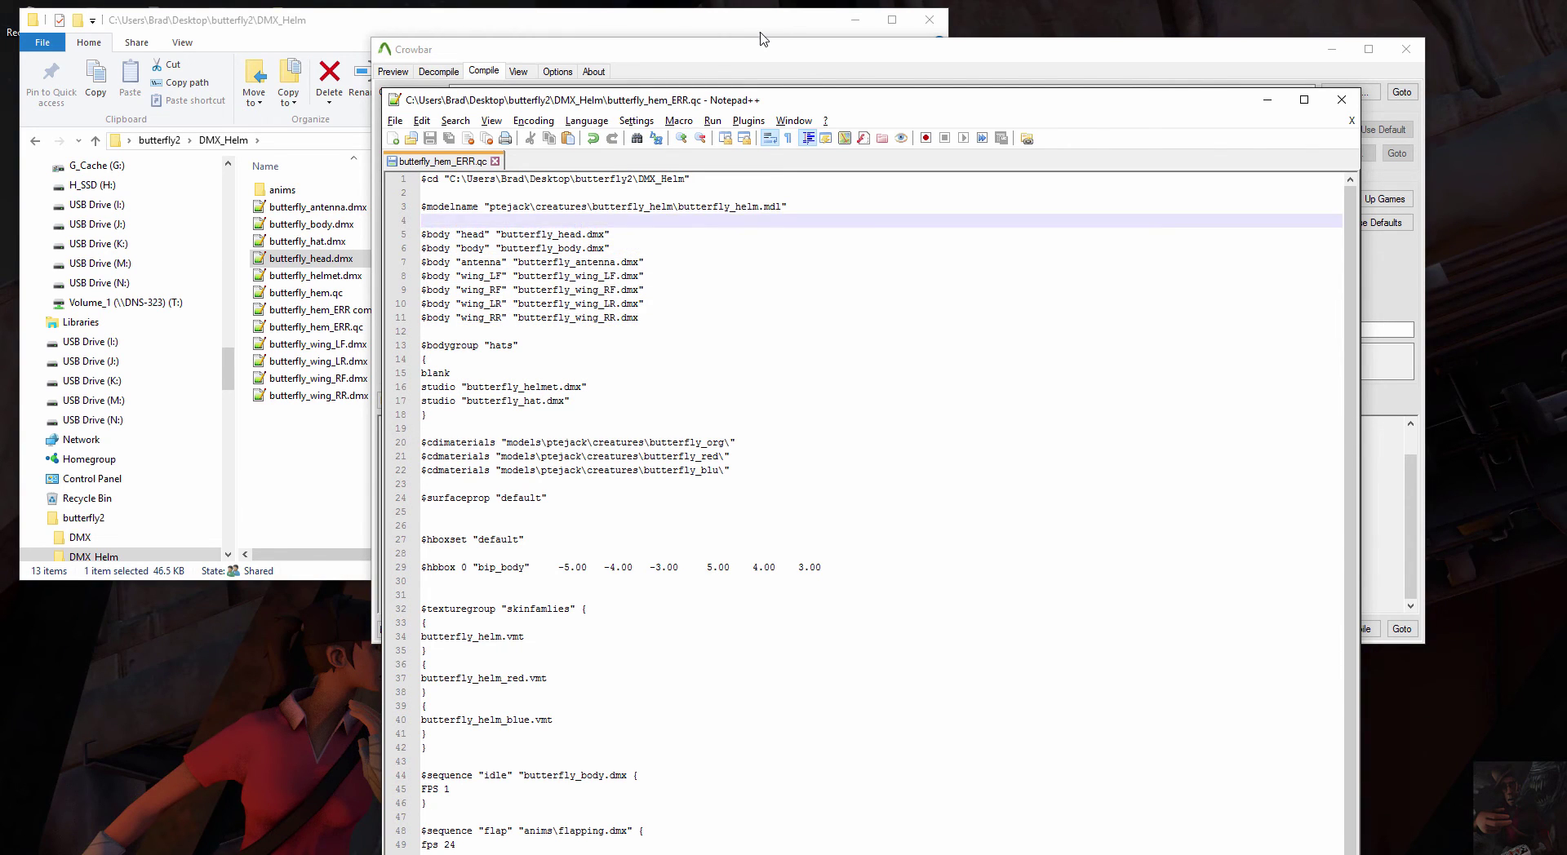
pyautogui.press('Down')
pyautogui.press('Down')
pyautogui.press('Down')
pyautogui.press('Down')
pyautogui.press('Down')
pyautogui.press('Down')
pyautogui.press('Down')
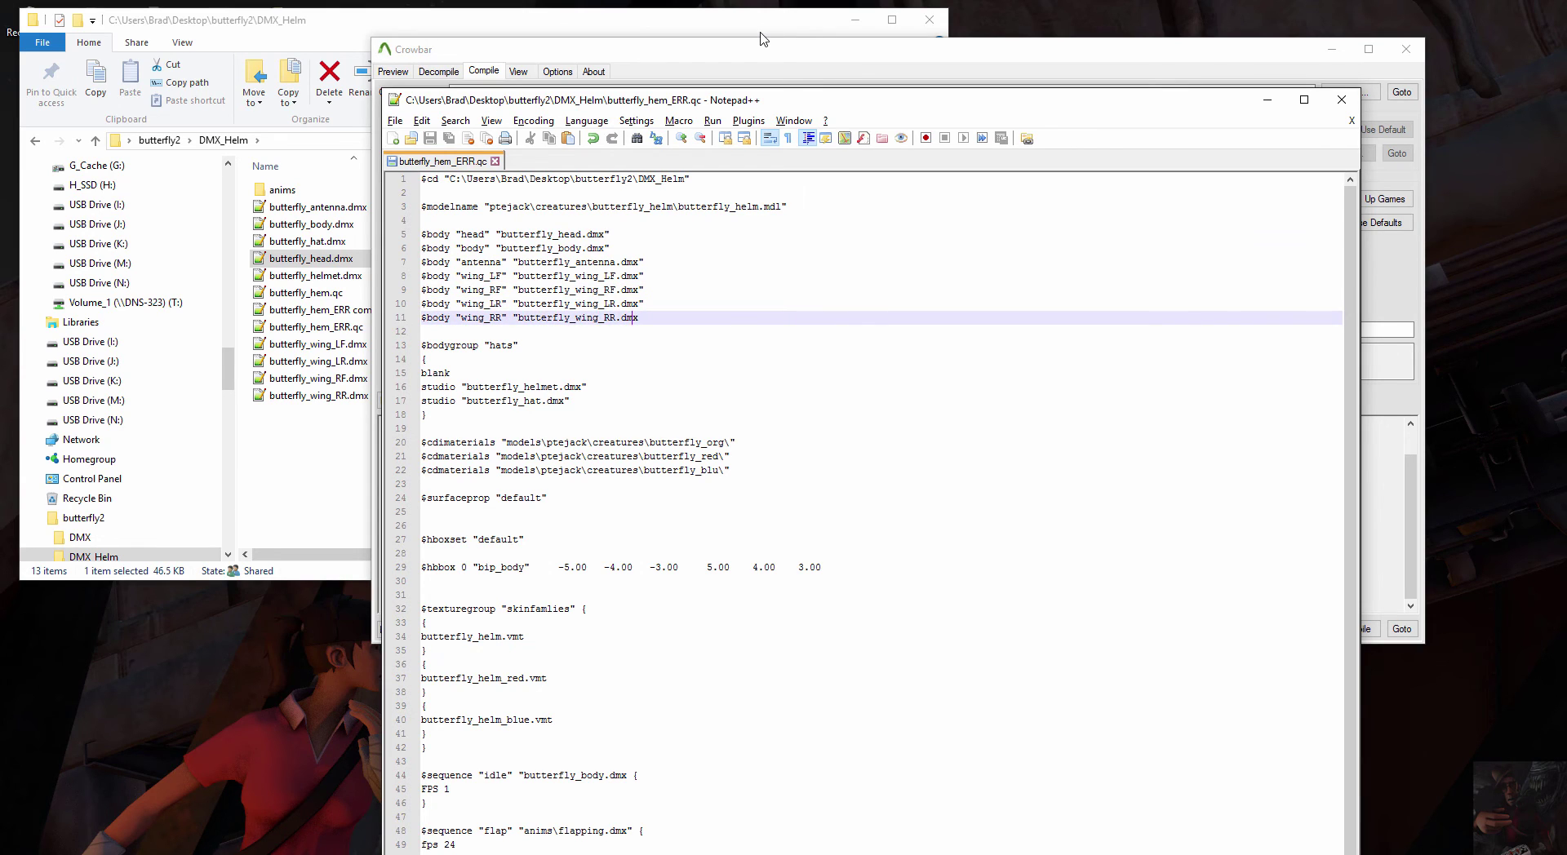
pyautogui.press('End')
pyautogui.press('Down')
pyautogui.press('Down')
pyautogui.press('Down')
pyautogui.press('Down')
pyautogui.press('Down')
pyautogui.press('Down')
pyautogui.press('Down')
pyautogui.press('Down')
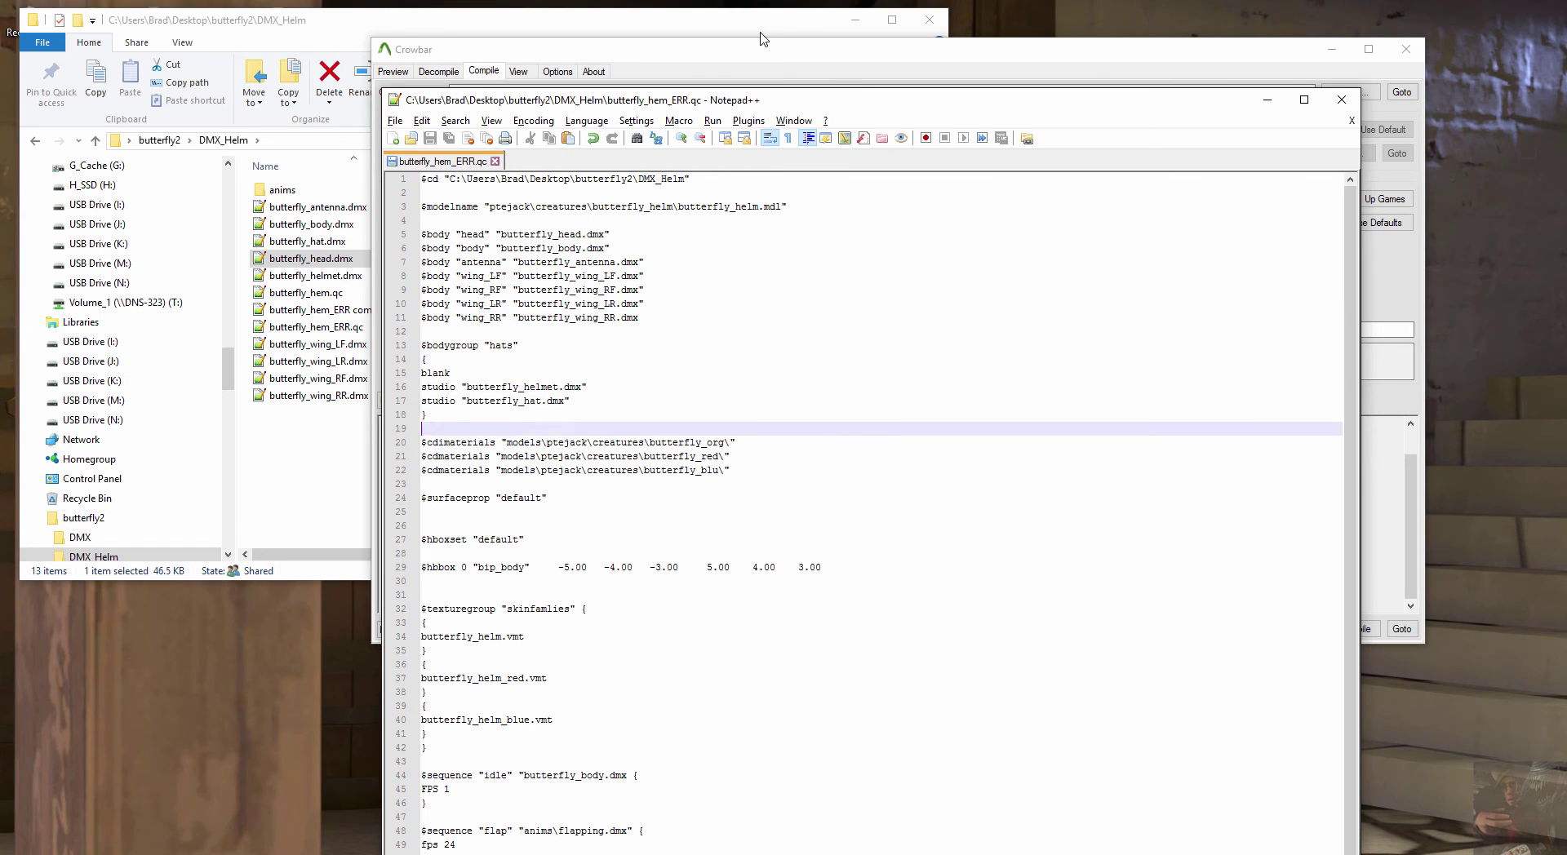
pyautogui.press('Up')
pyautogui.press('Up')
pyautogui.press('Up')
pyautogui.press('Up')
pyautogui.press('Up')
pyautogui.press('Up')
pyautogui.press('Up')
pyautogui.press('Up')
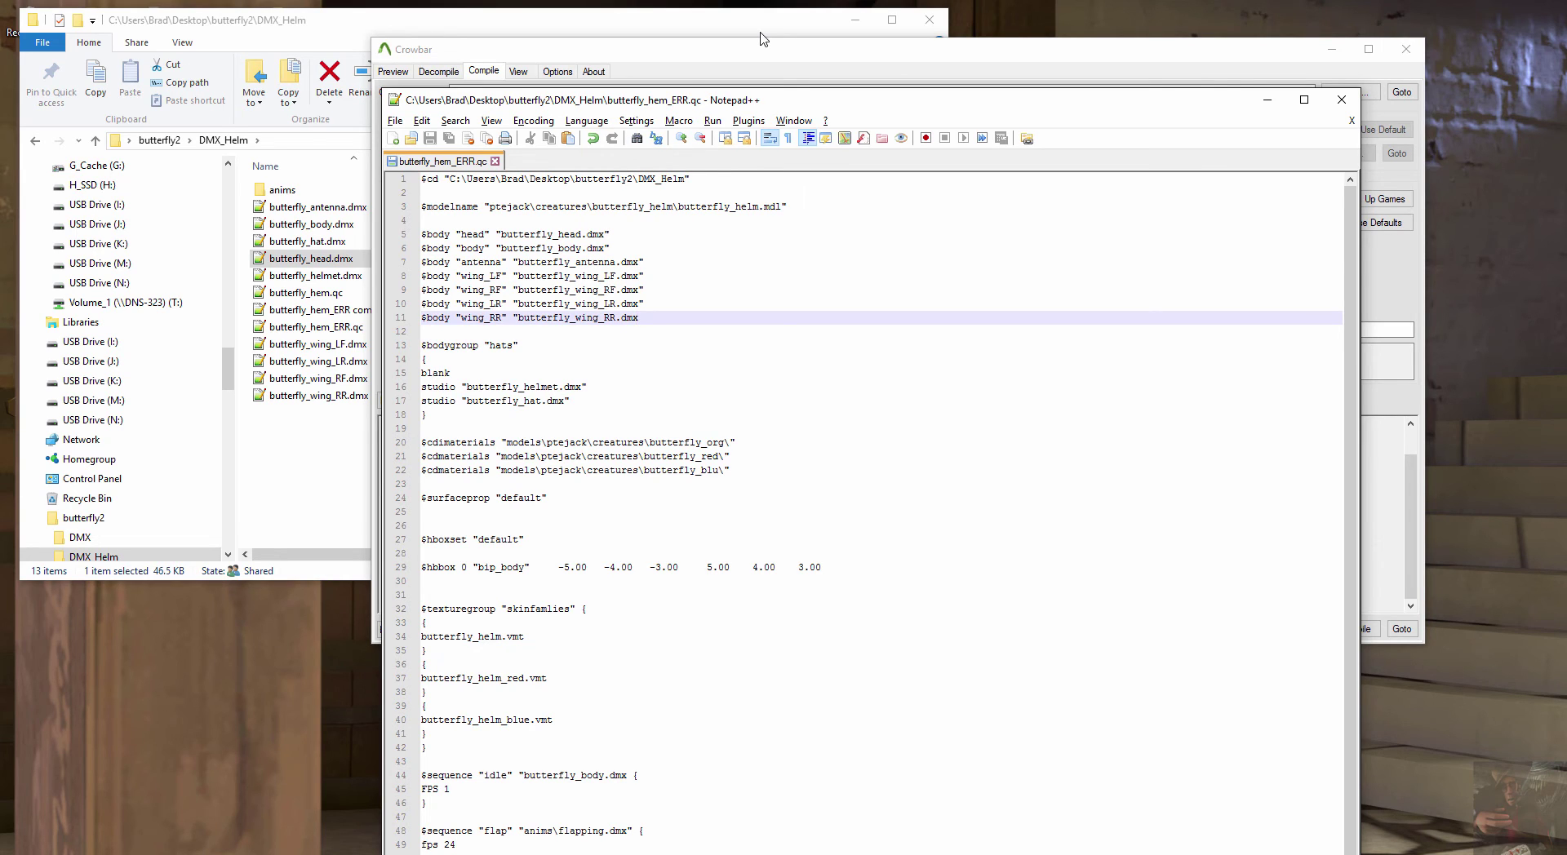
pyautogui.write('"')
# - Review the hats bodygroup lines 16-17 and save the QC
pyautogui.press('Down')
pyautogui.press('Down')
pyautogui.press('Down')
pyautogui.press('Down')
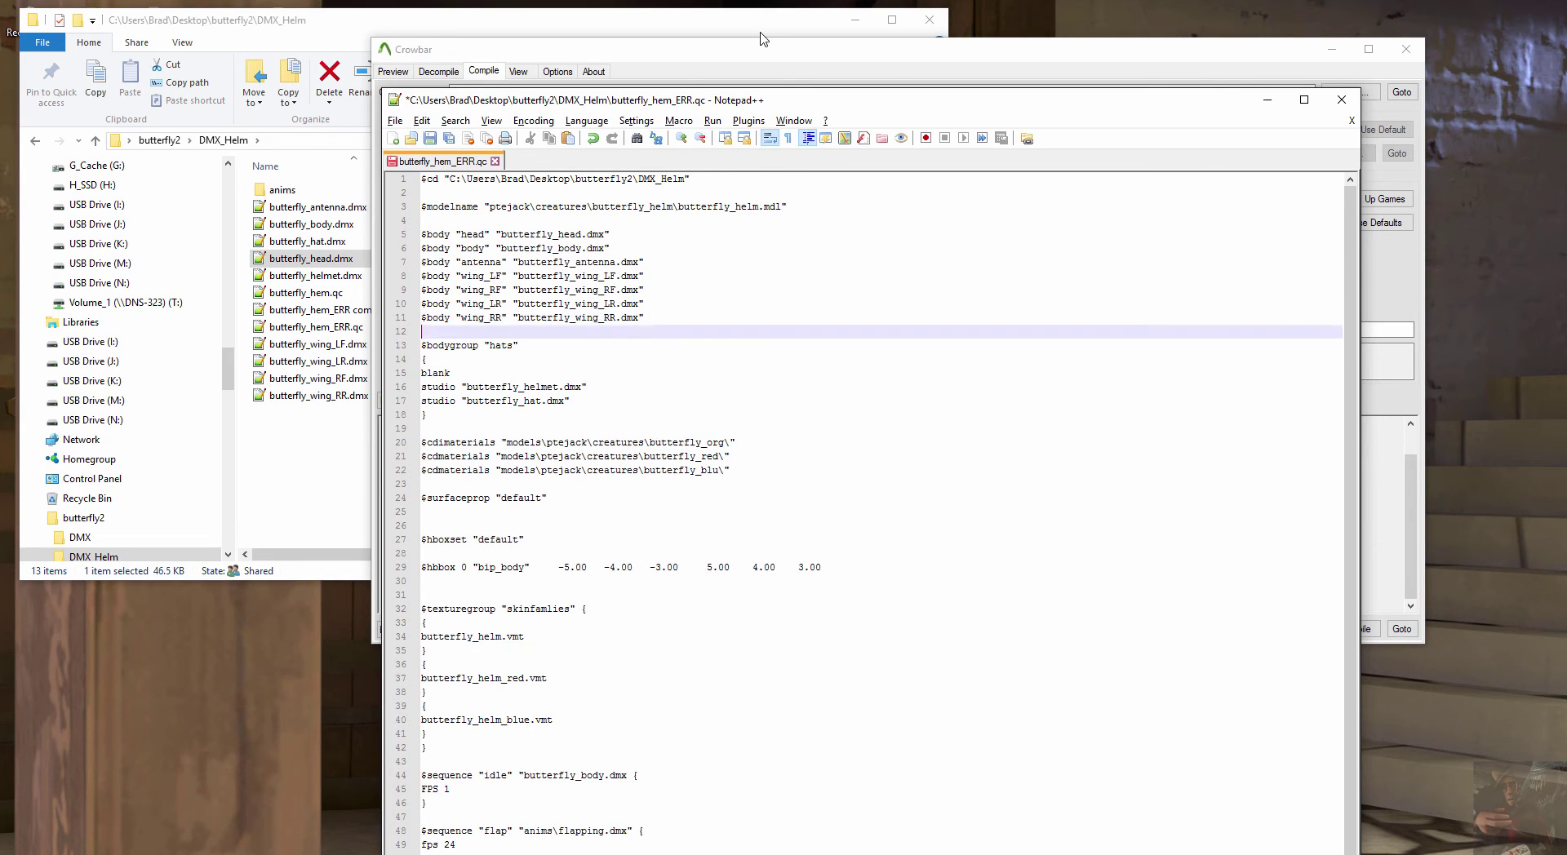
pyautogui.press('Up')
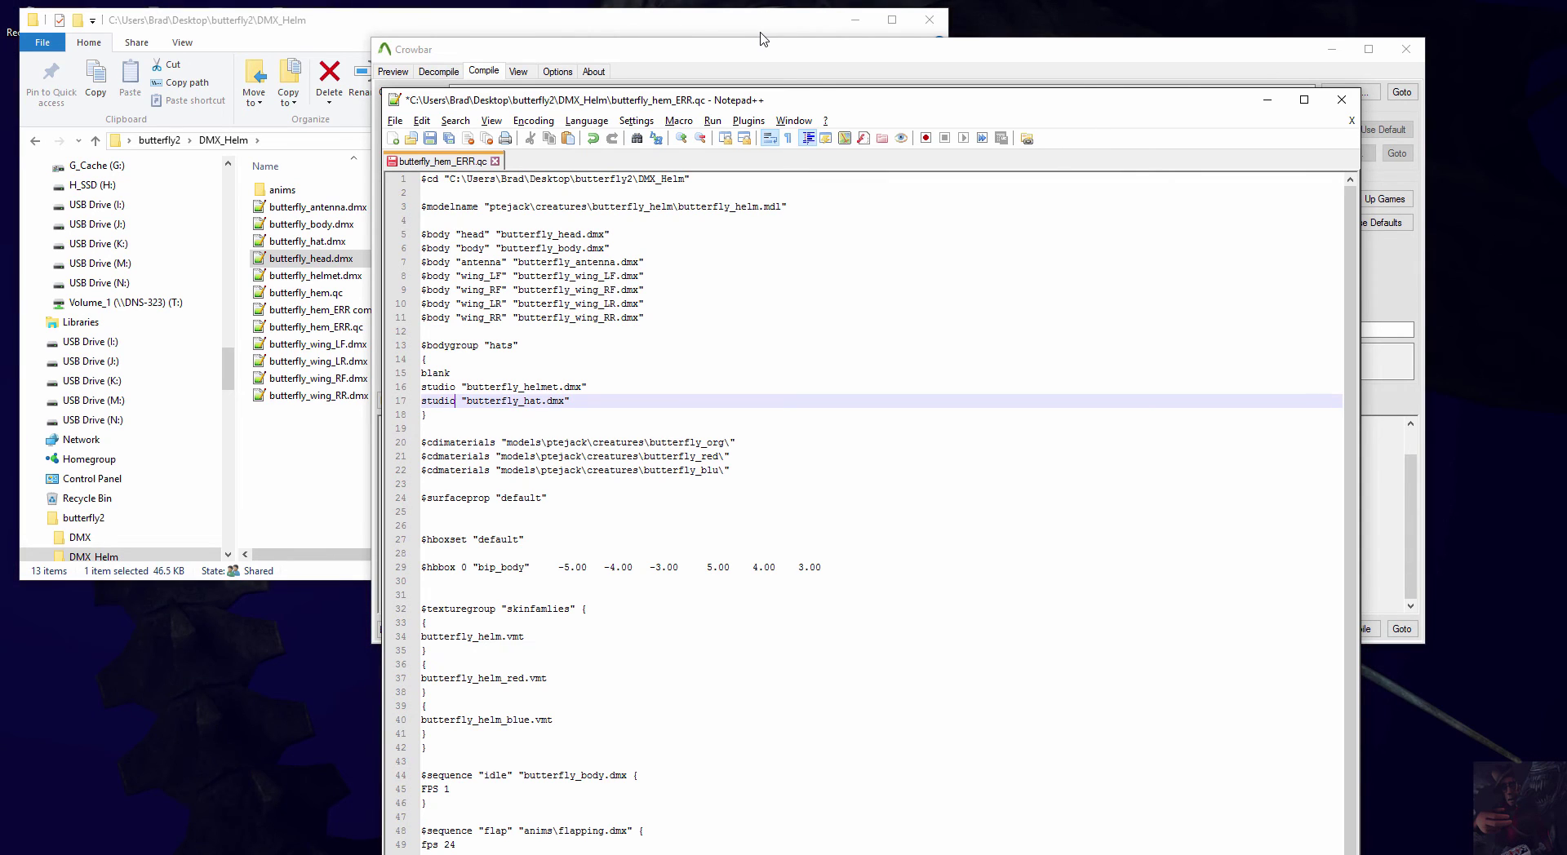
pyautogui.press('Up')
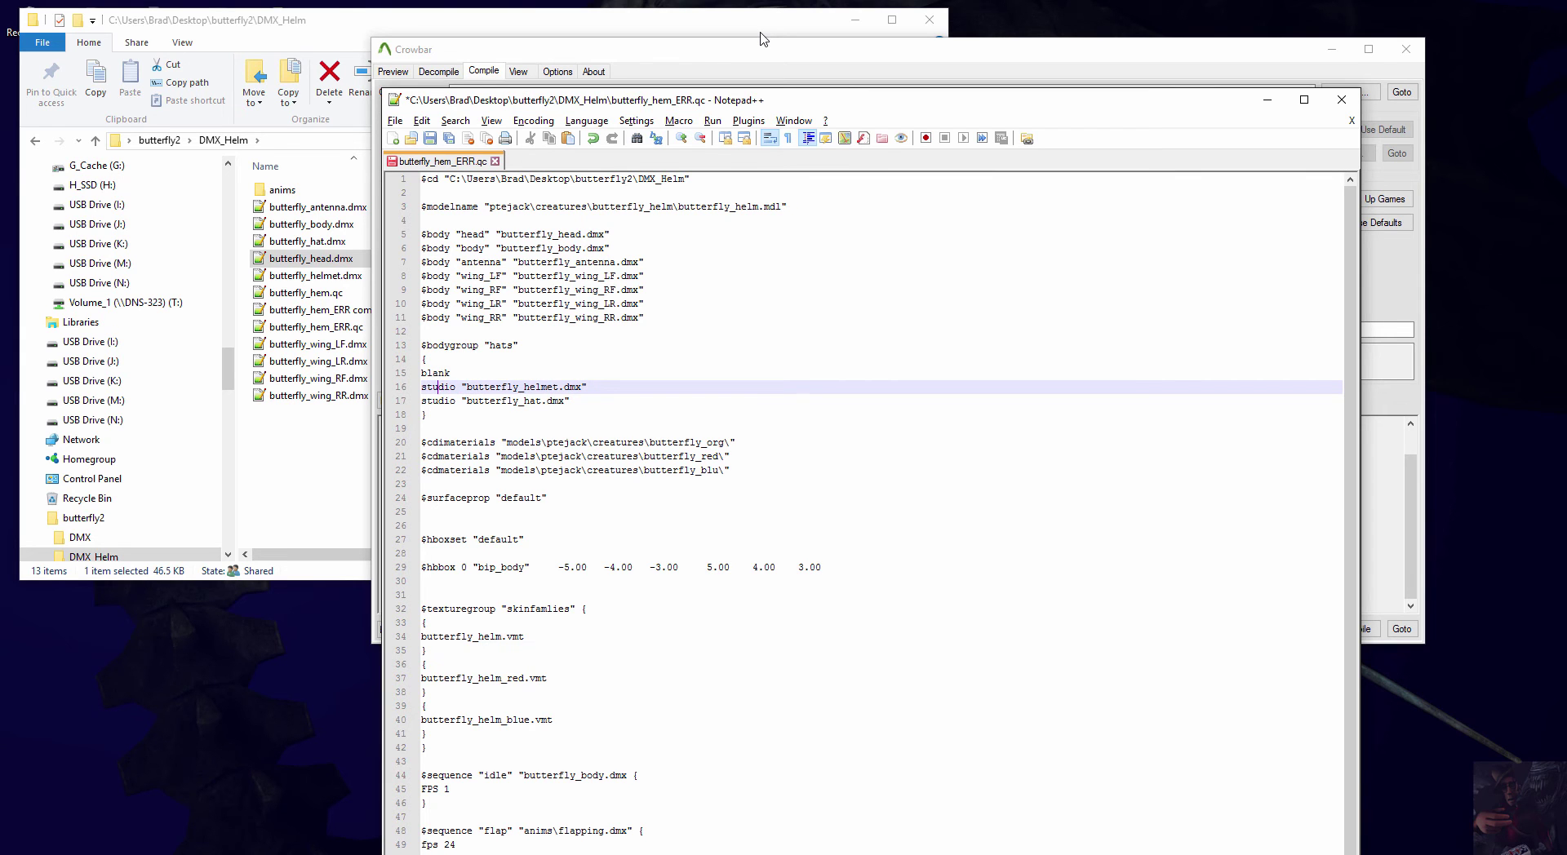
pyautogui.click(395, 120)
pyautogui.click(283, 237)
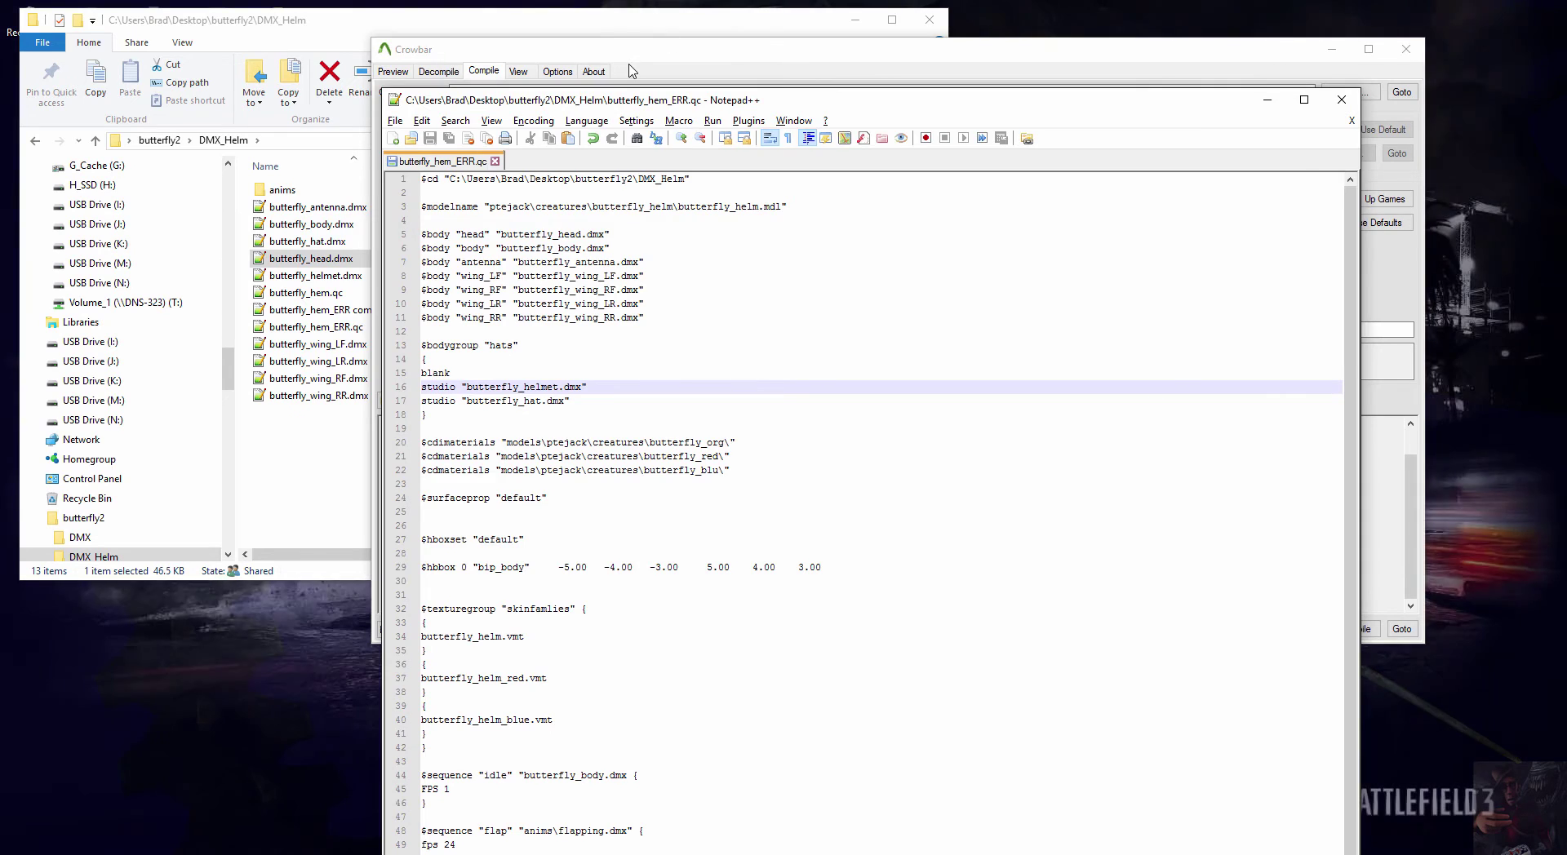
pyautogui.hotkey('alt', 'Tab')
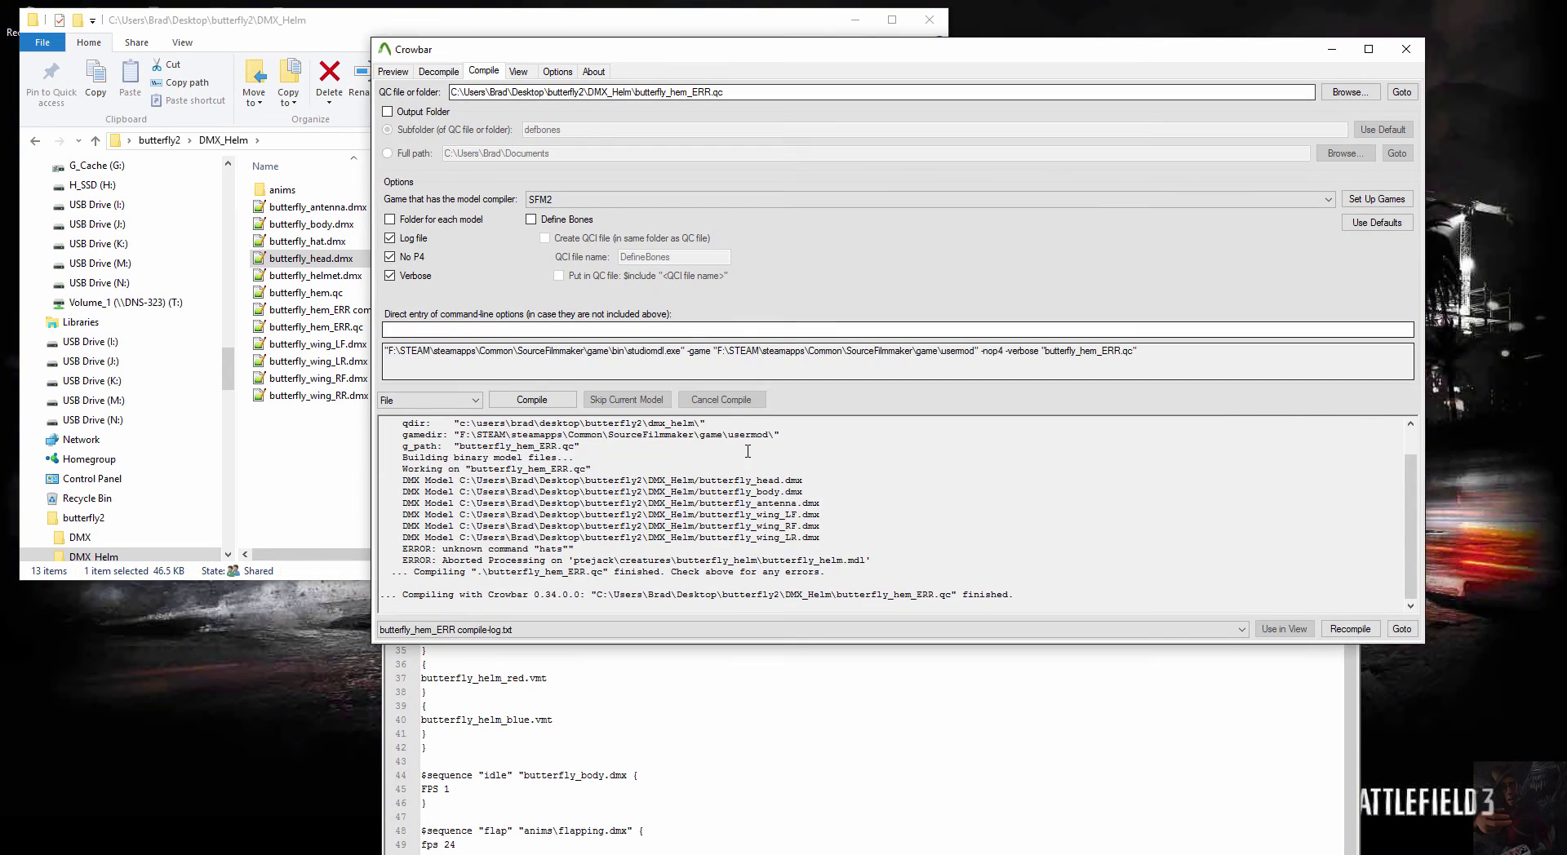
# - Recompile, then delete the stray 'i' so line 20 reads $cdmaterials, and save the QC
pyautogui.click(535, 401)
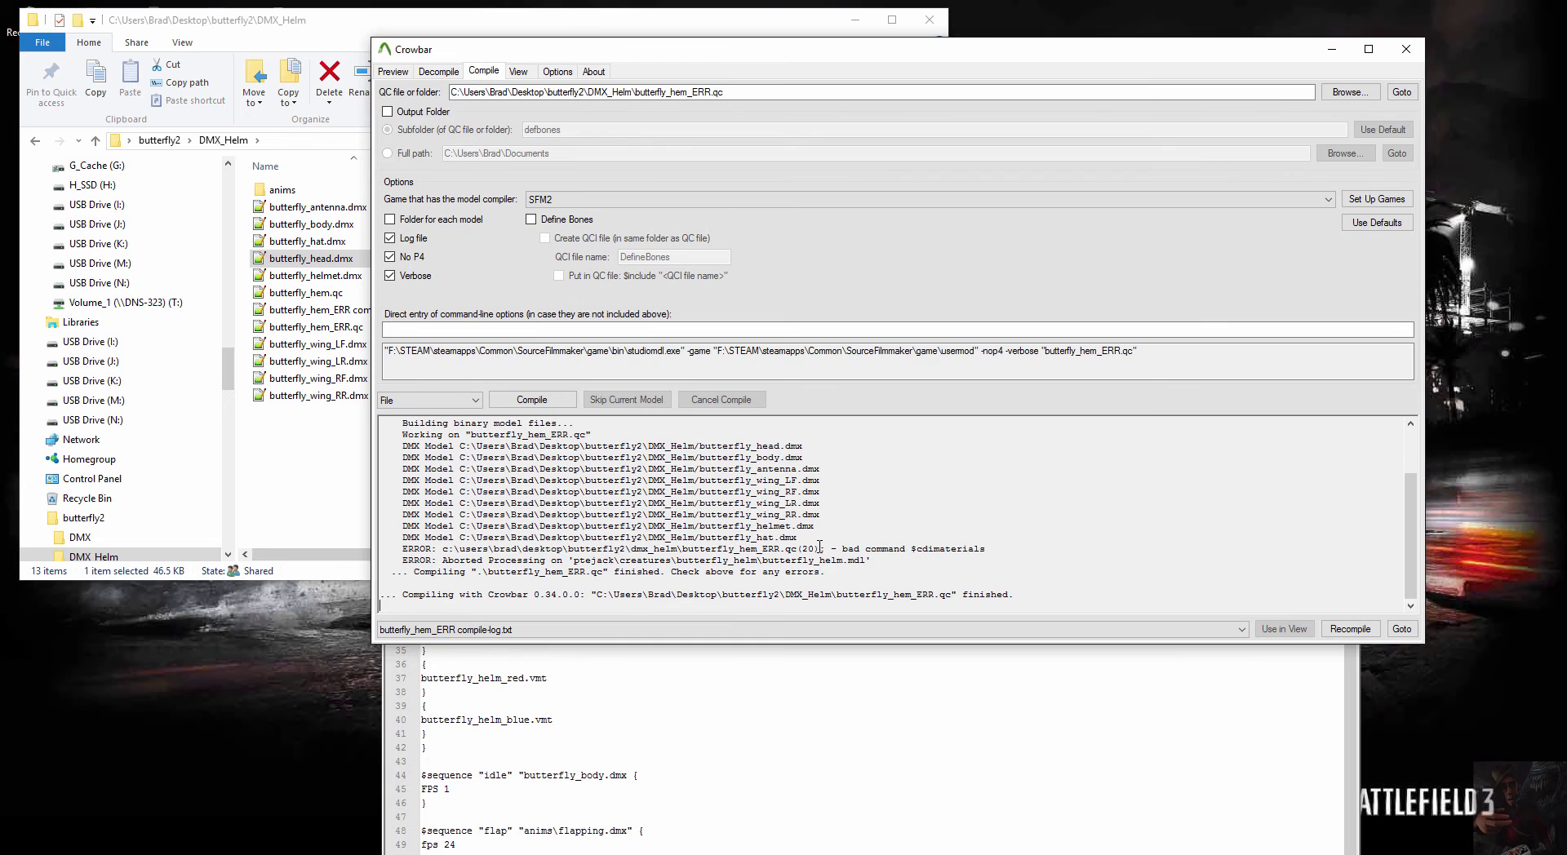
pyautogui.hotkey('alt', 'Tab')
pyautogui.scroll(-1, 671, 438)
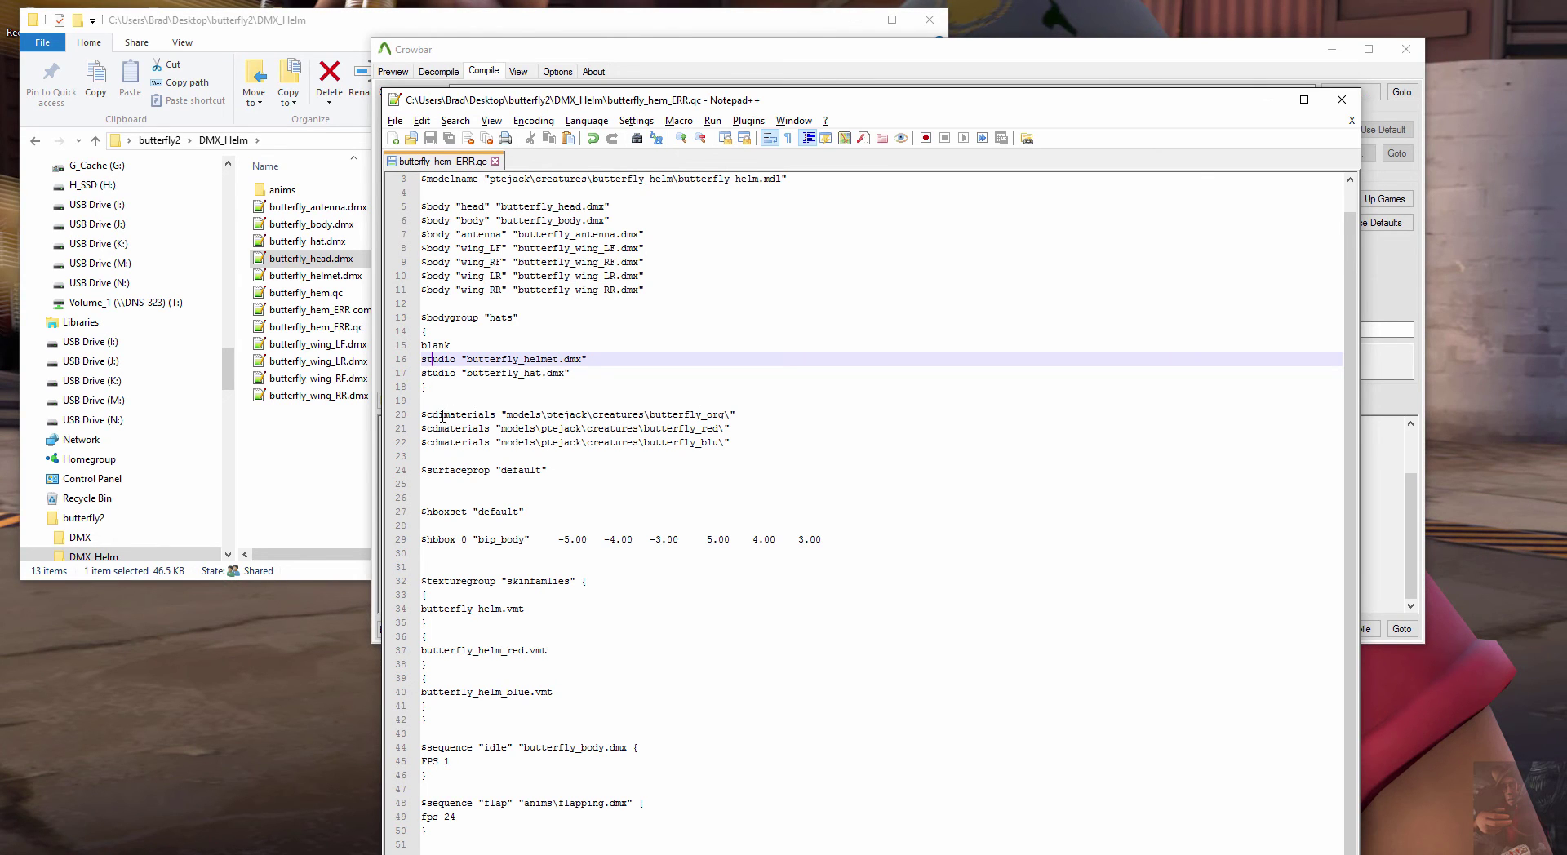
pyautogui.click(441, 416)
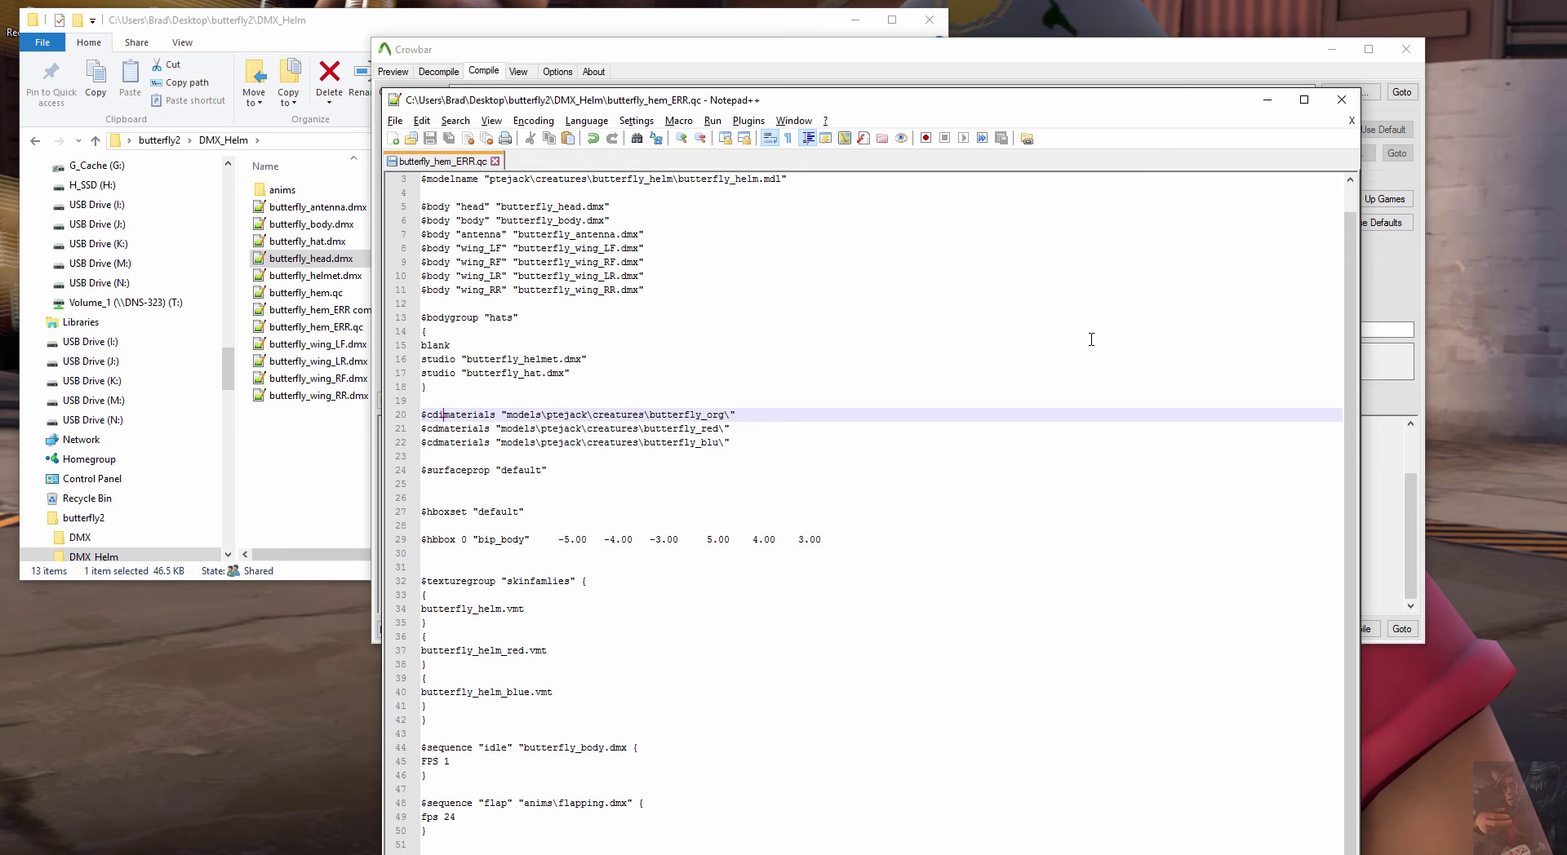
pyautogui.press('BackSpace')
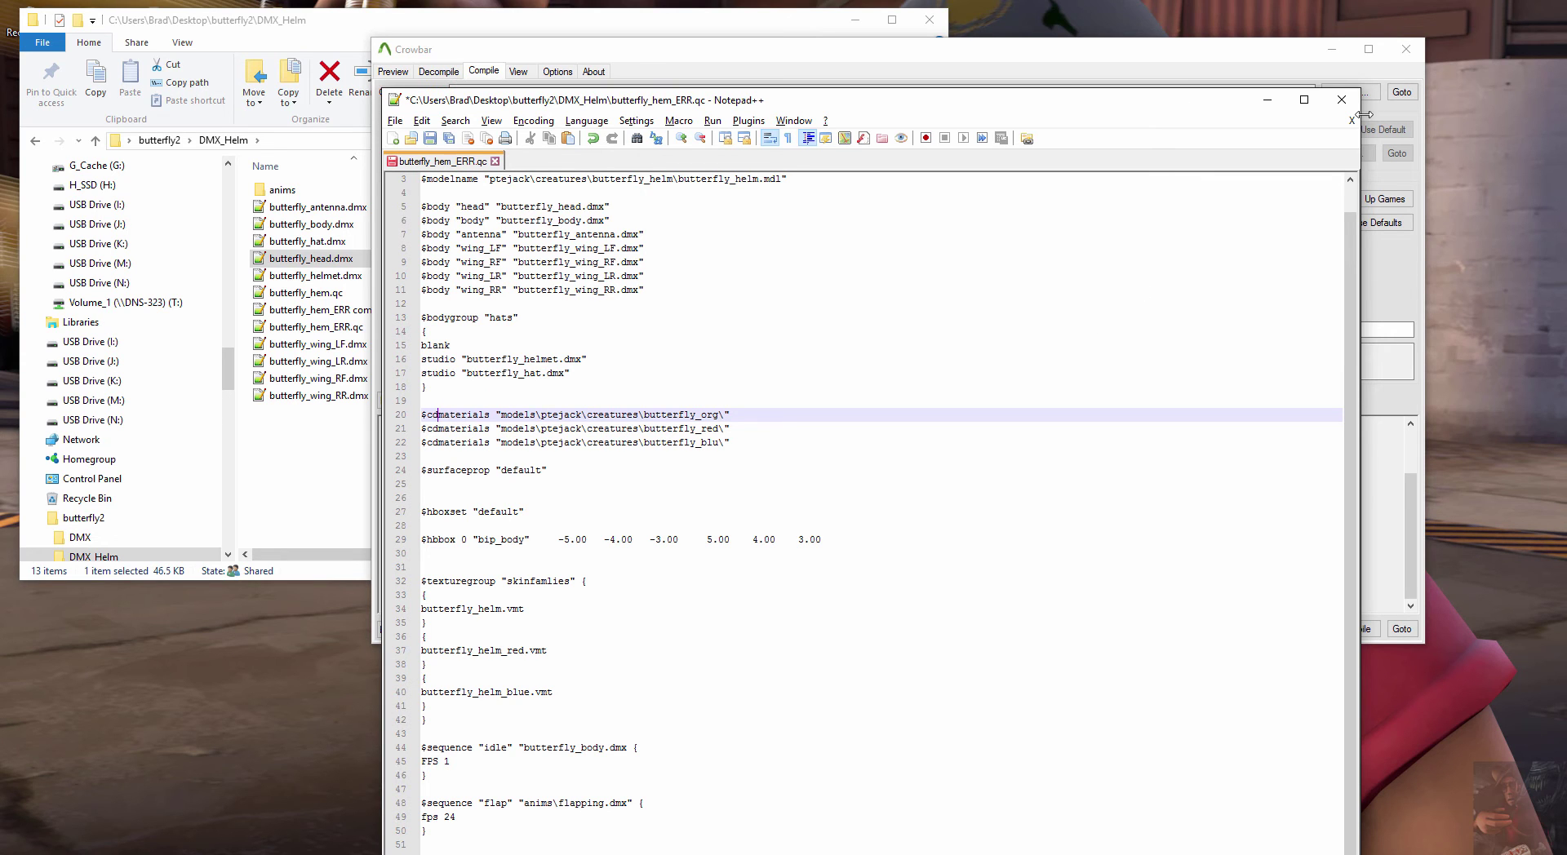
pyautogui.click(400, 122)
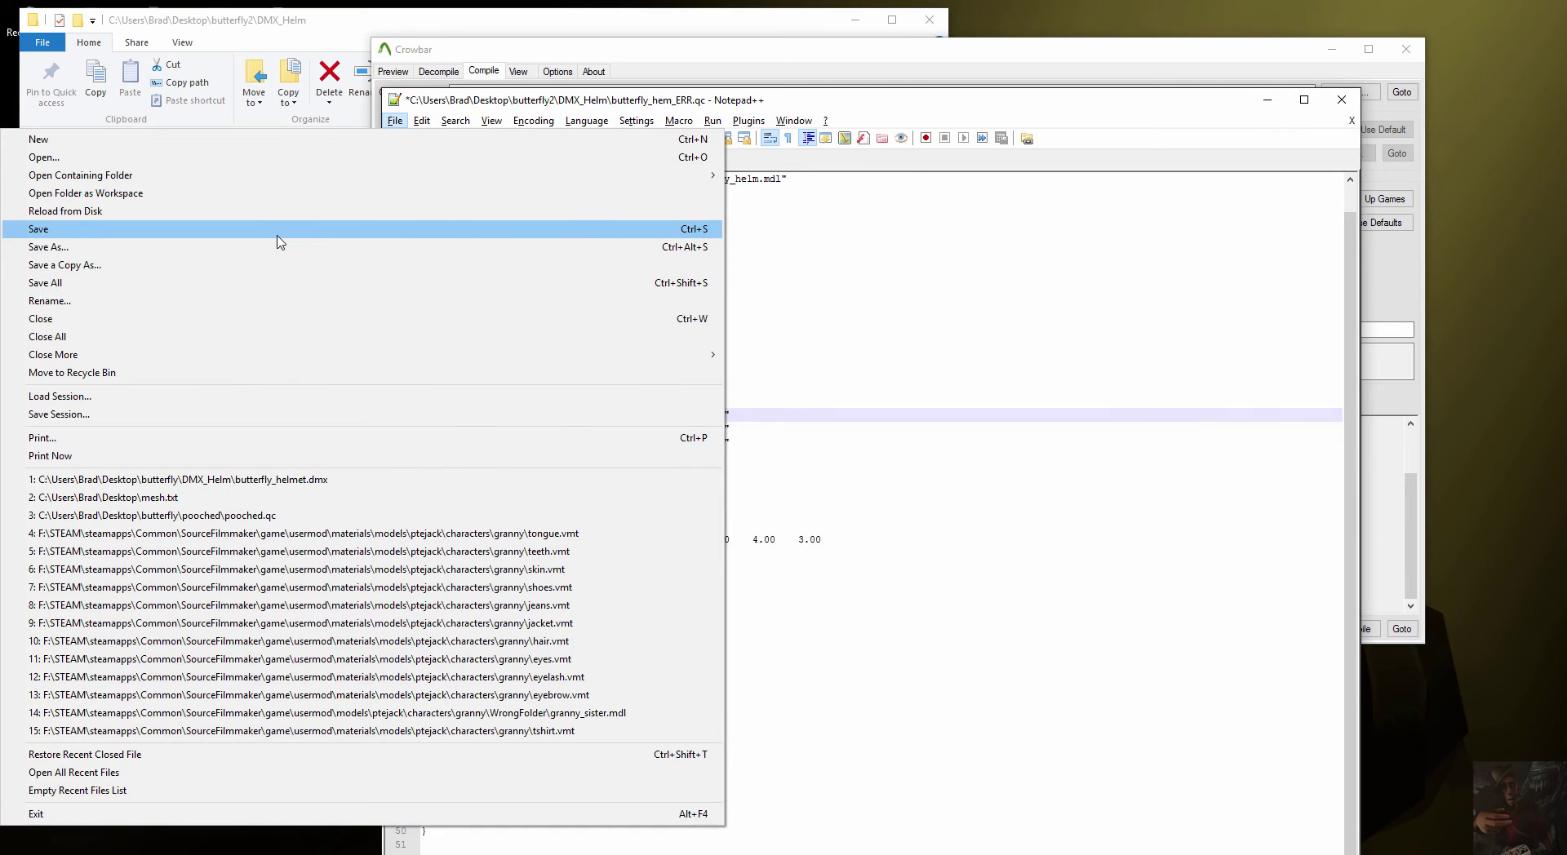
pyautogui.click(278, 241)
# - Recompile, then correct line 29's $hbbox to $hbox and save the QC
pyautogui.click(592, 82)
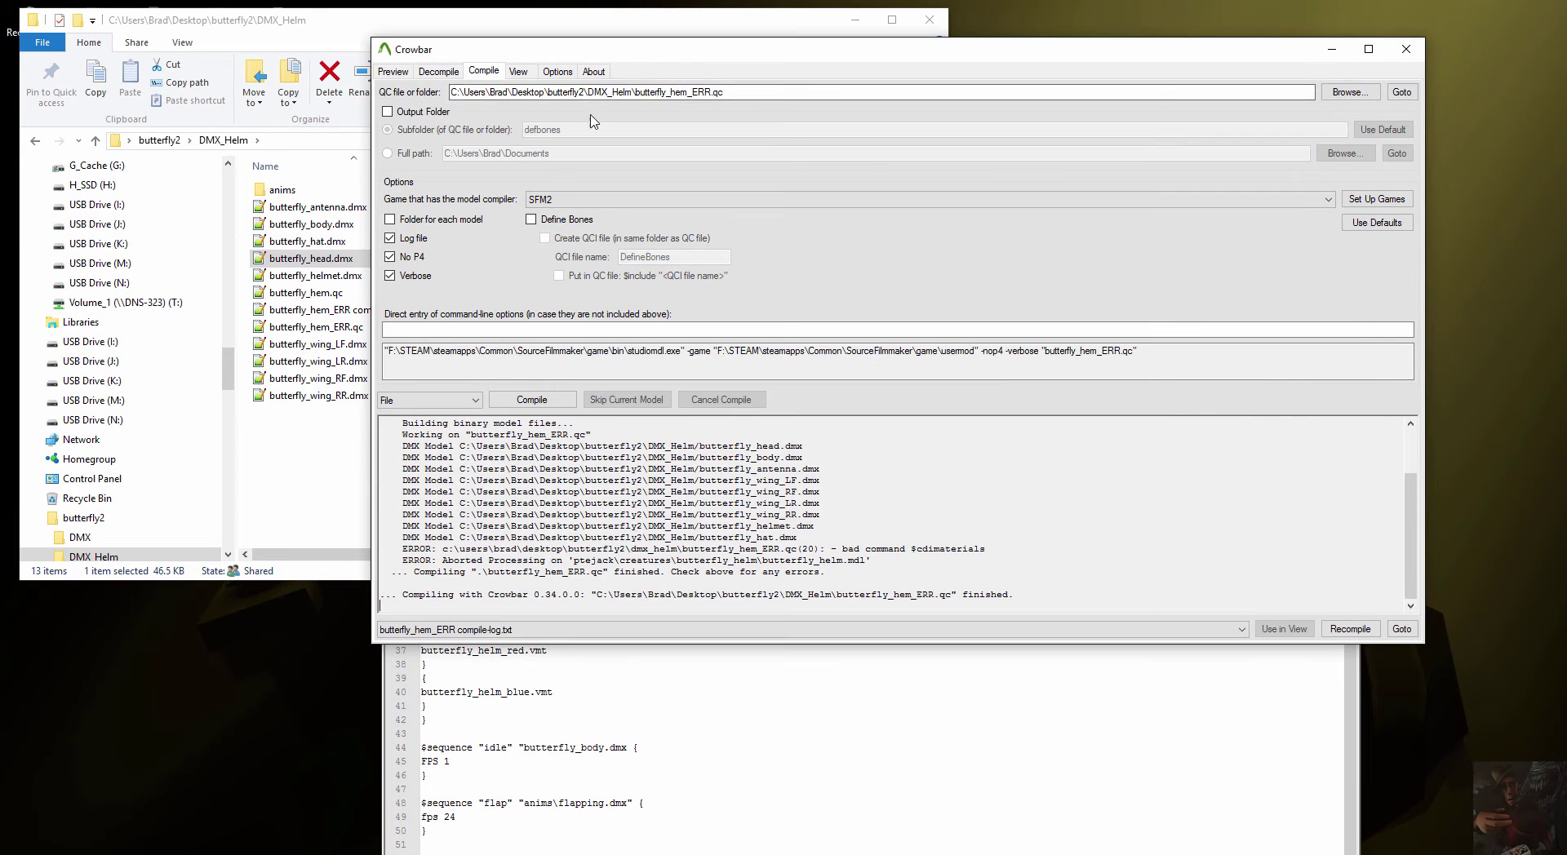
pyautogui.click(533, 401)
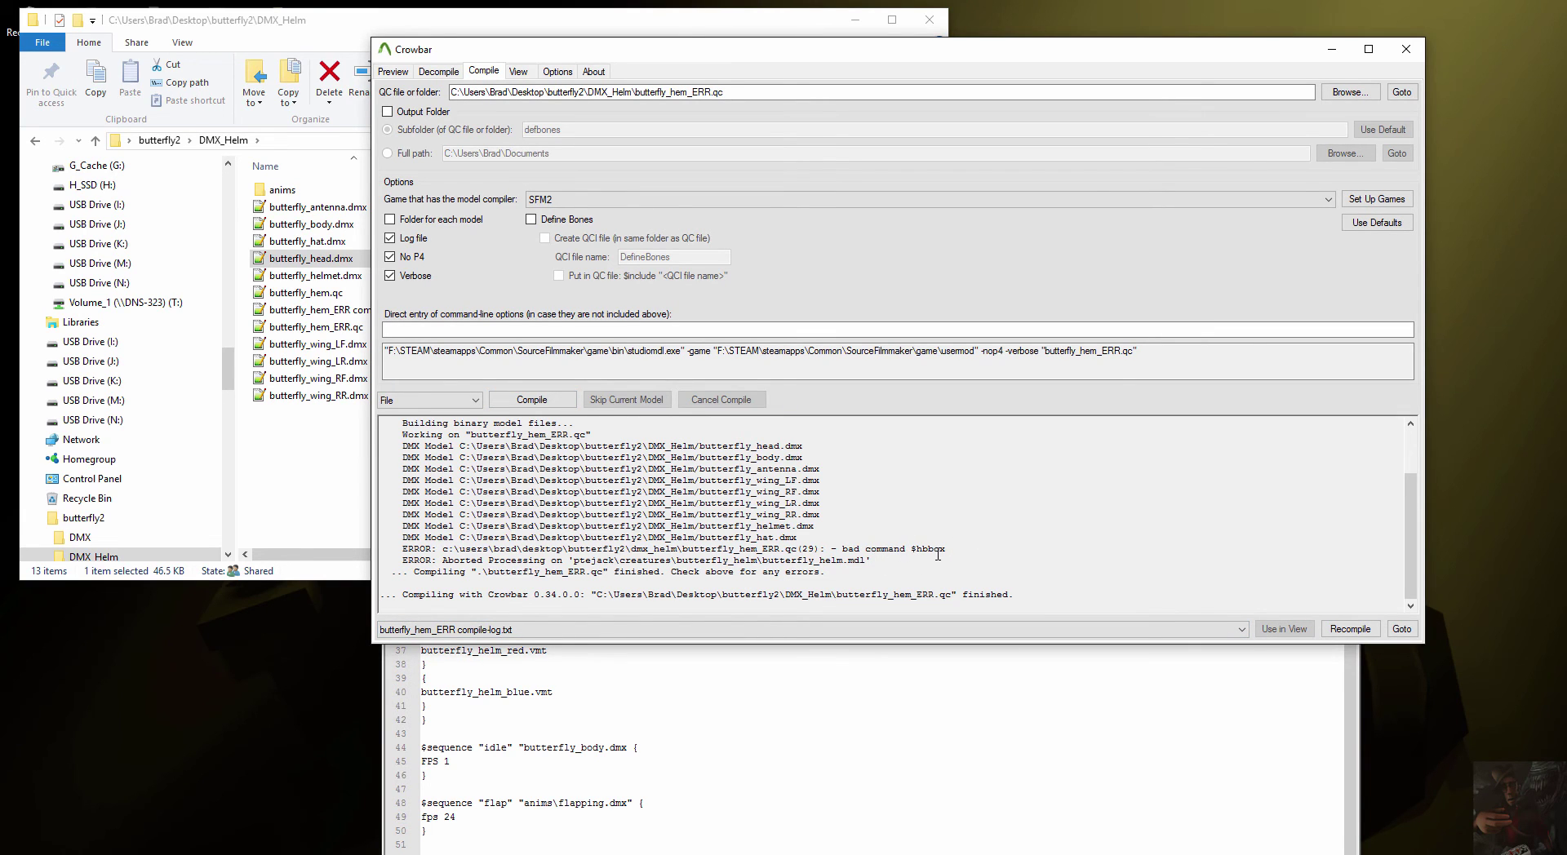
pyautogui.hotkey('alt', 'Tab')
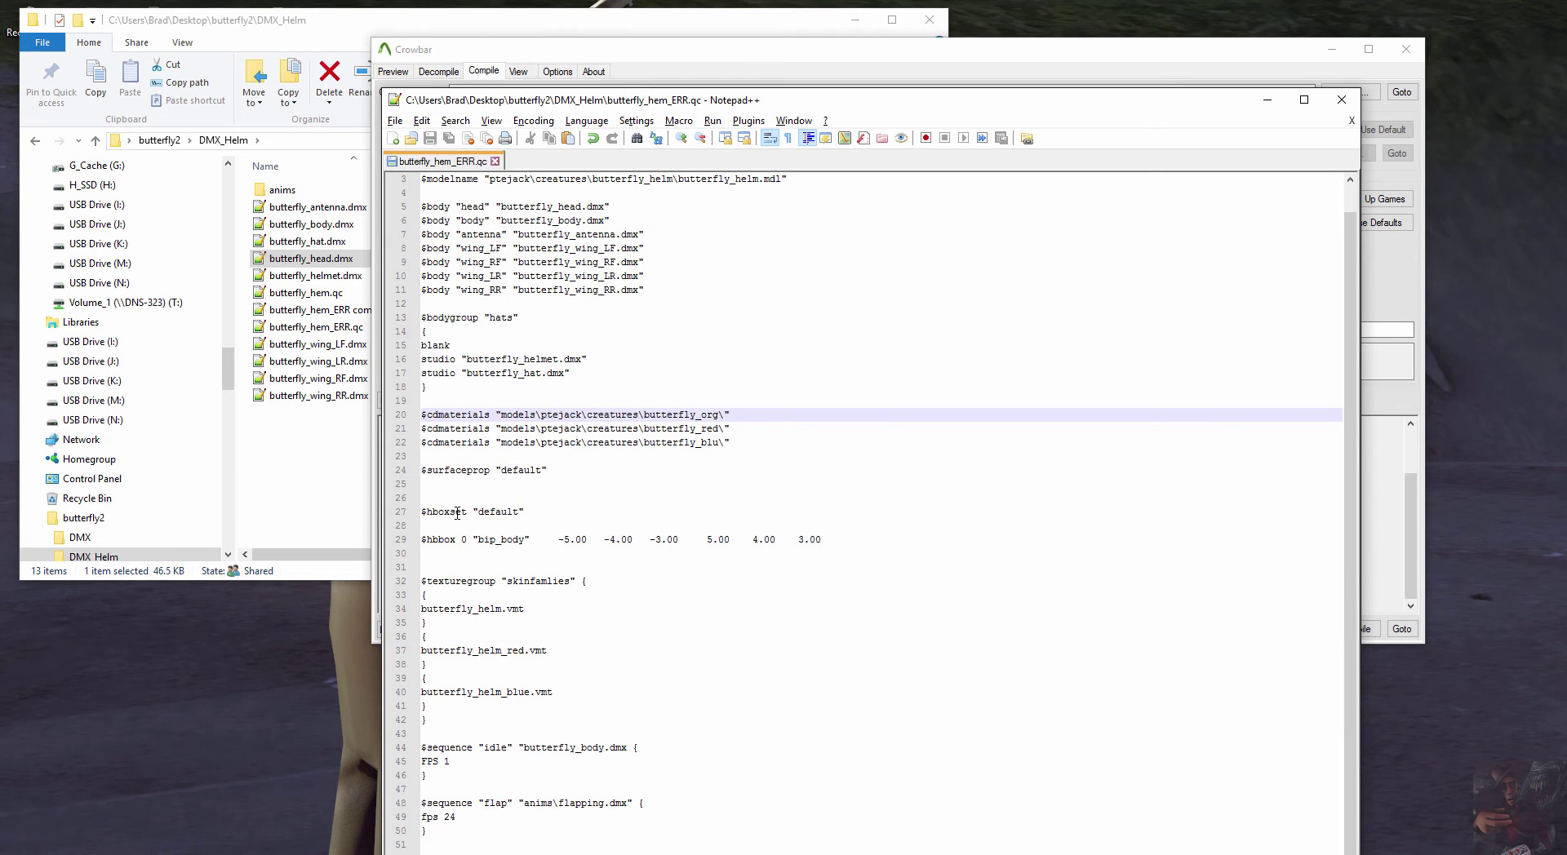
pyautogui.click(443, 540)
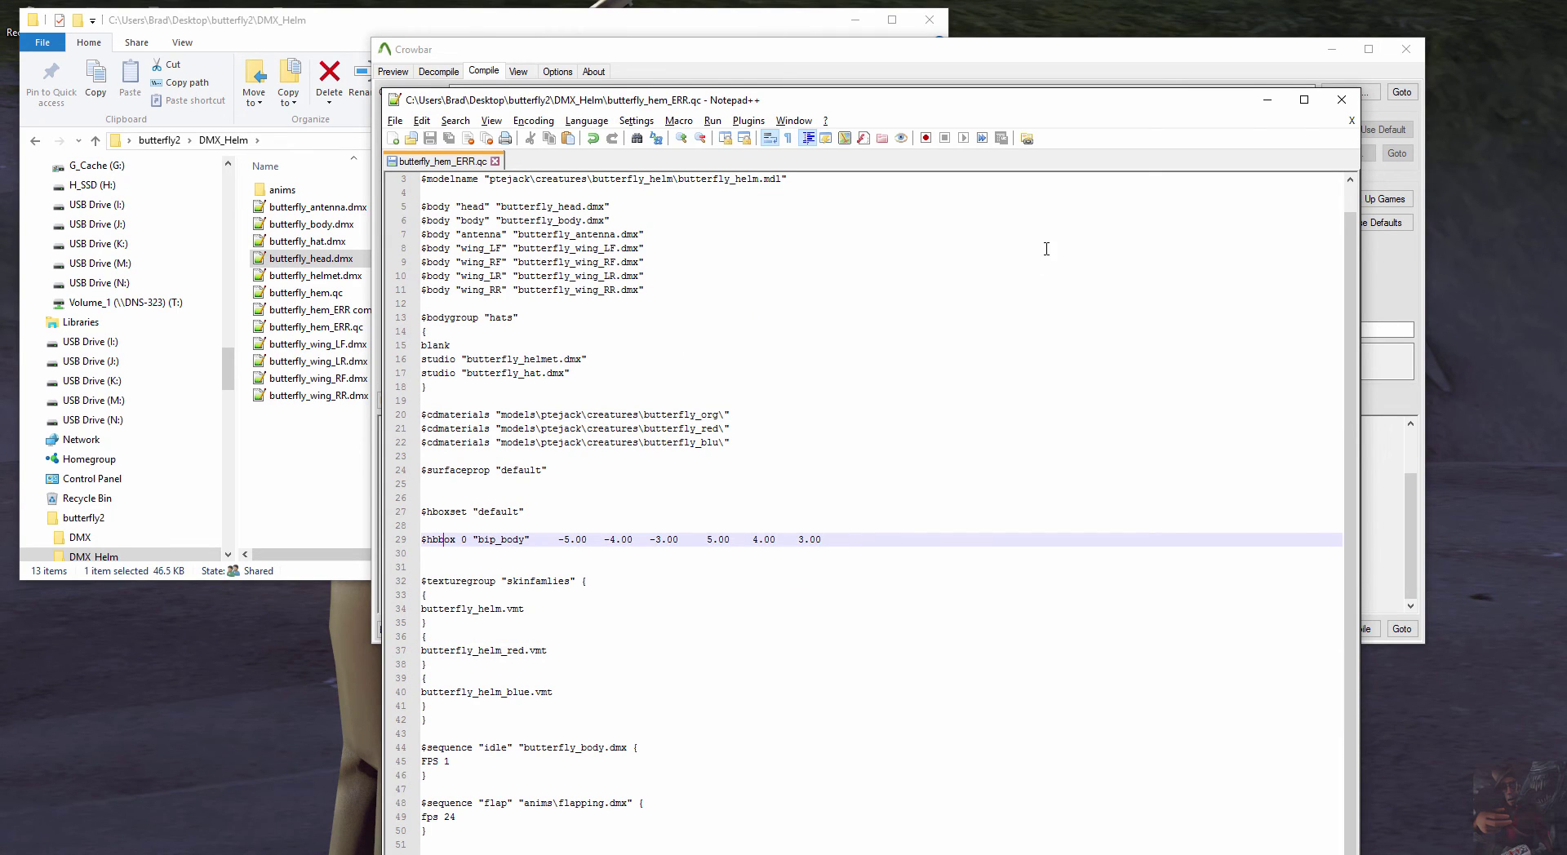
pyautogui.press('BackSpace')
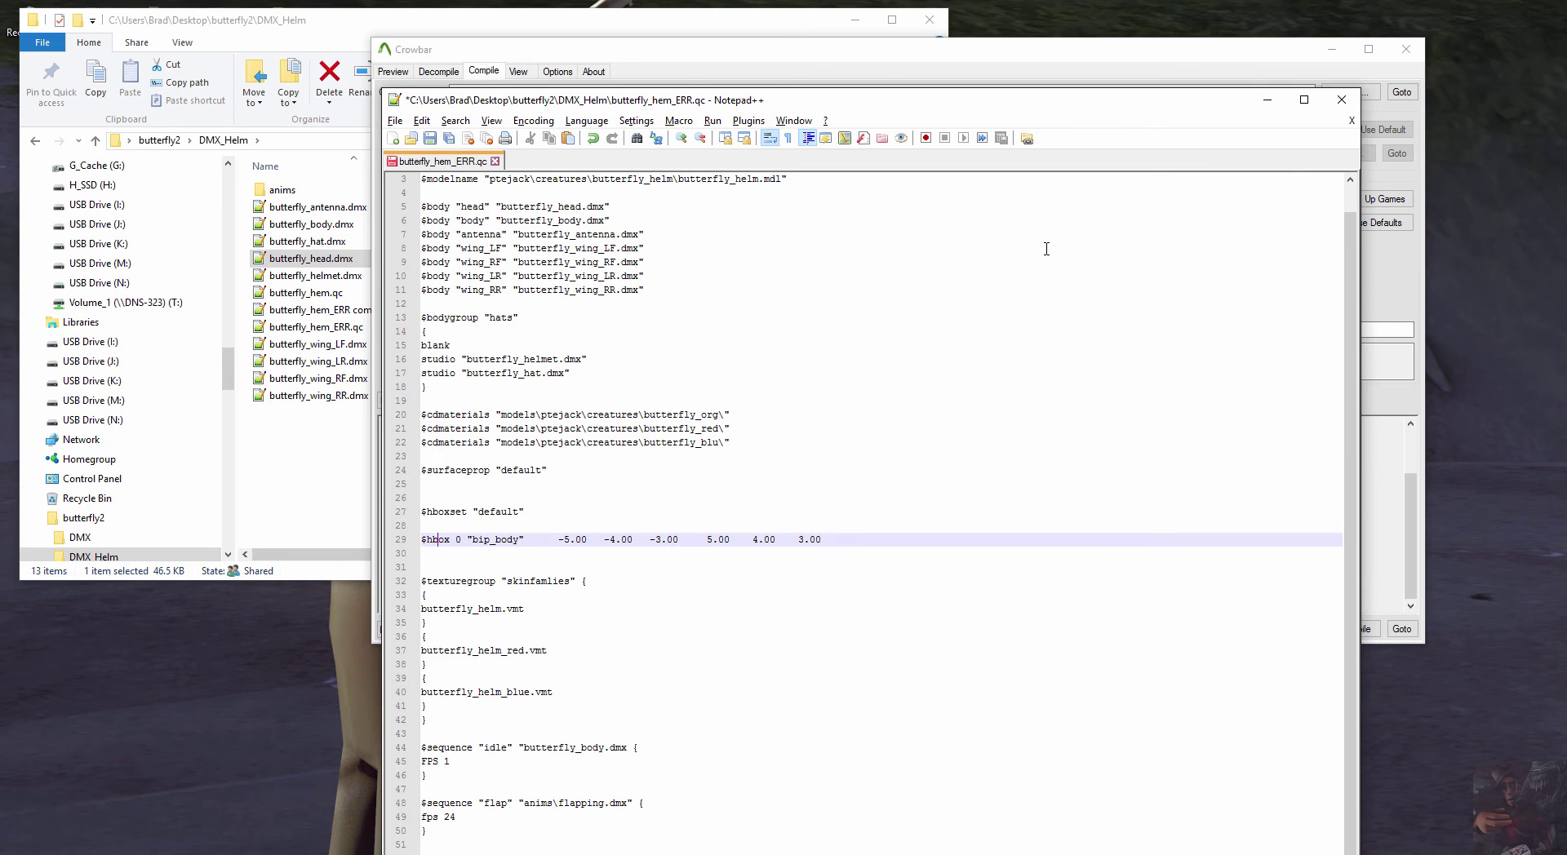
pyautogui.click(395, 120)
pyautogui.click(349, 229)
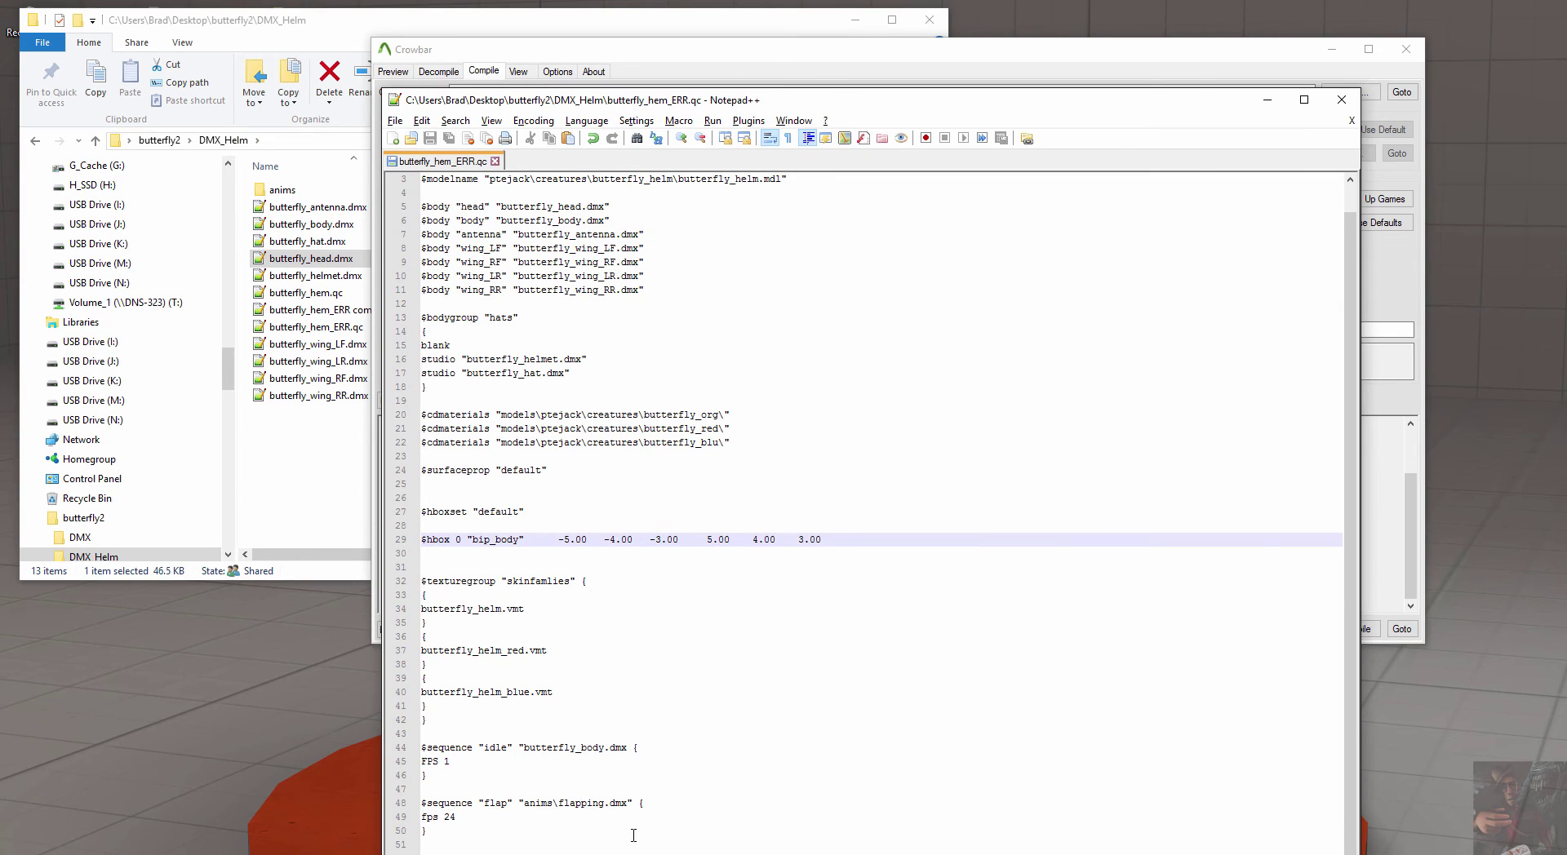
pyautogui.hotkey('alt', 'Tab')
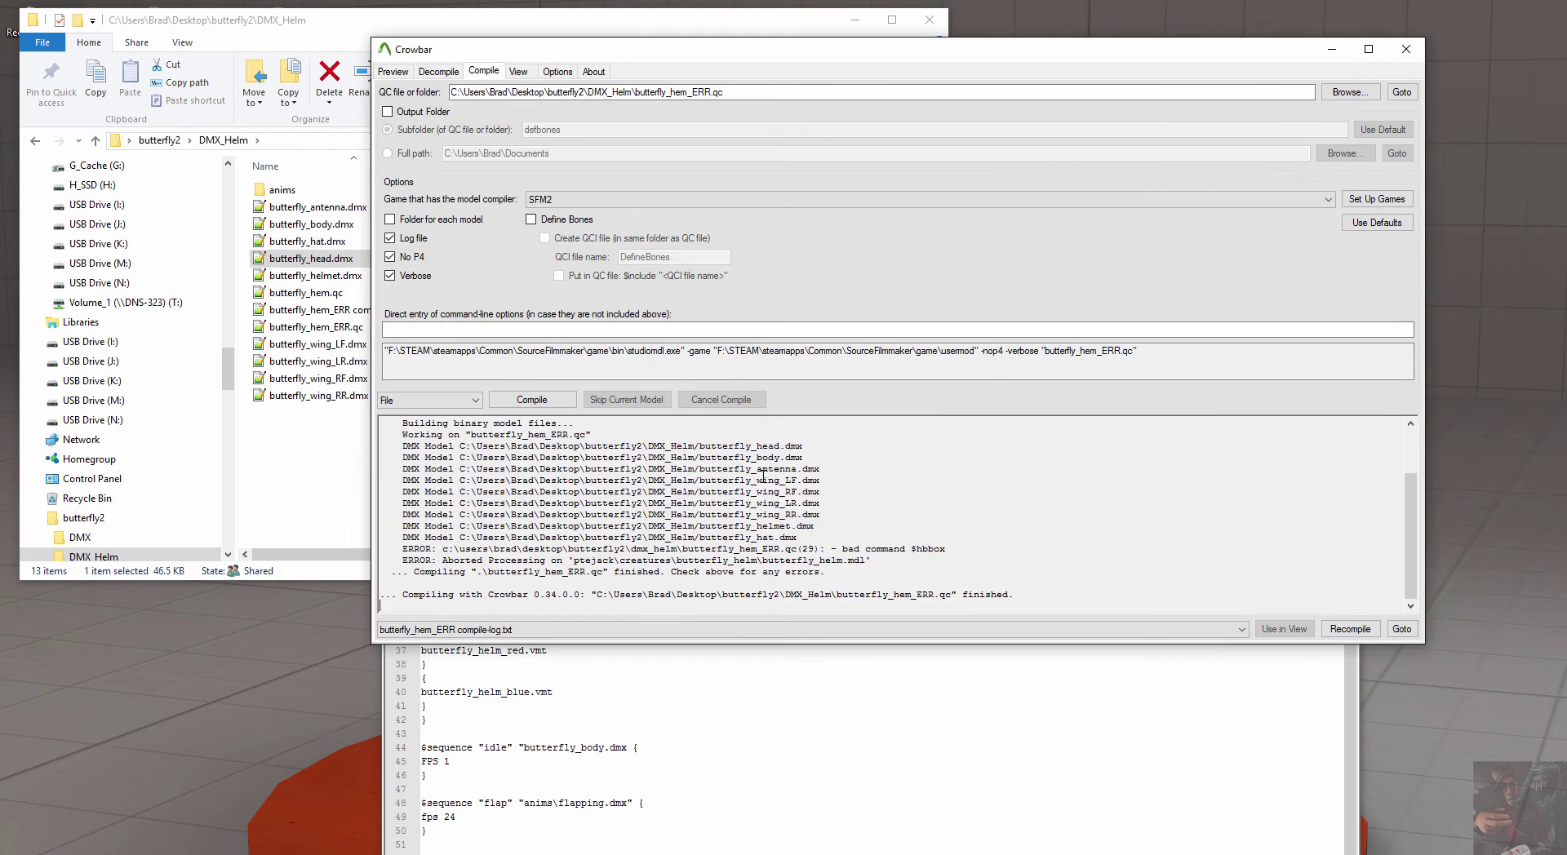
# - Recompile in Crowbar and read the error reporting a missing quote on line 44
pyautogui.click(532, 400)
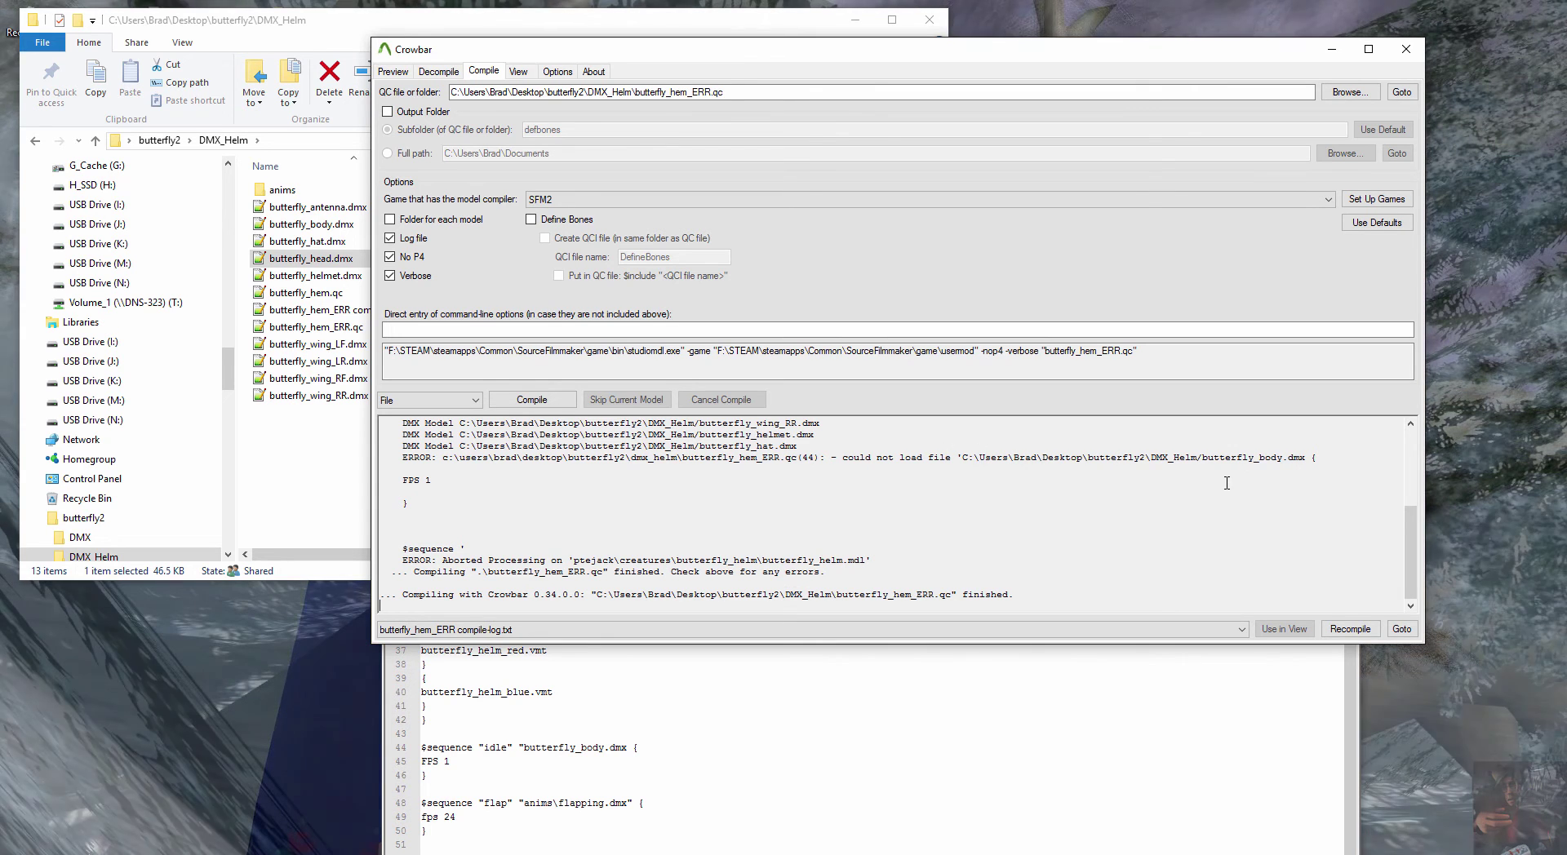
pyautogui.hotkey('alt', 'Tab')
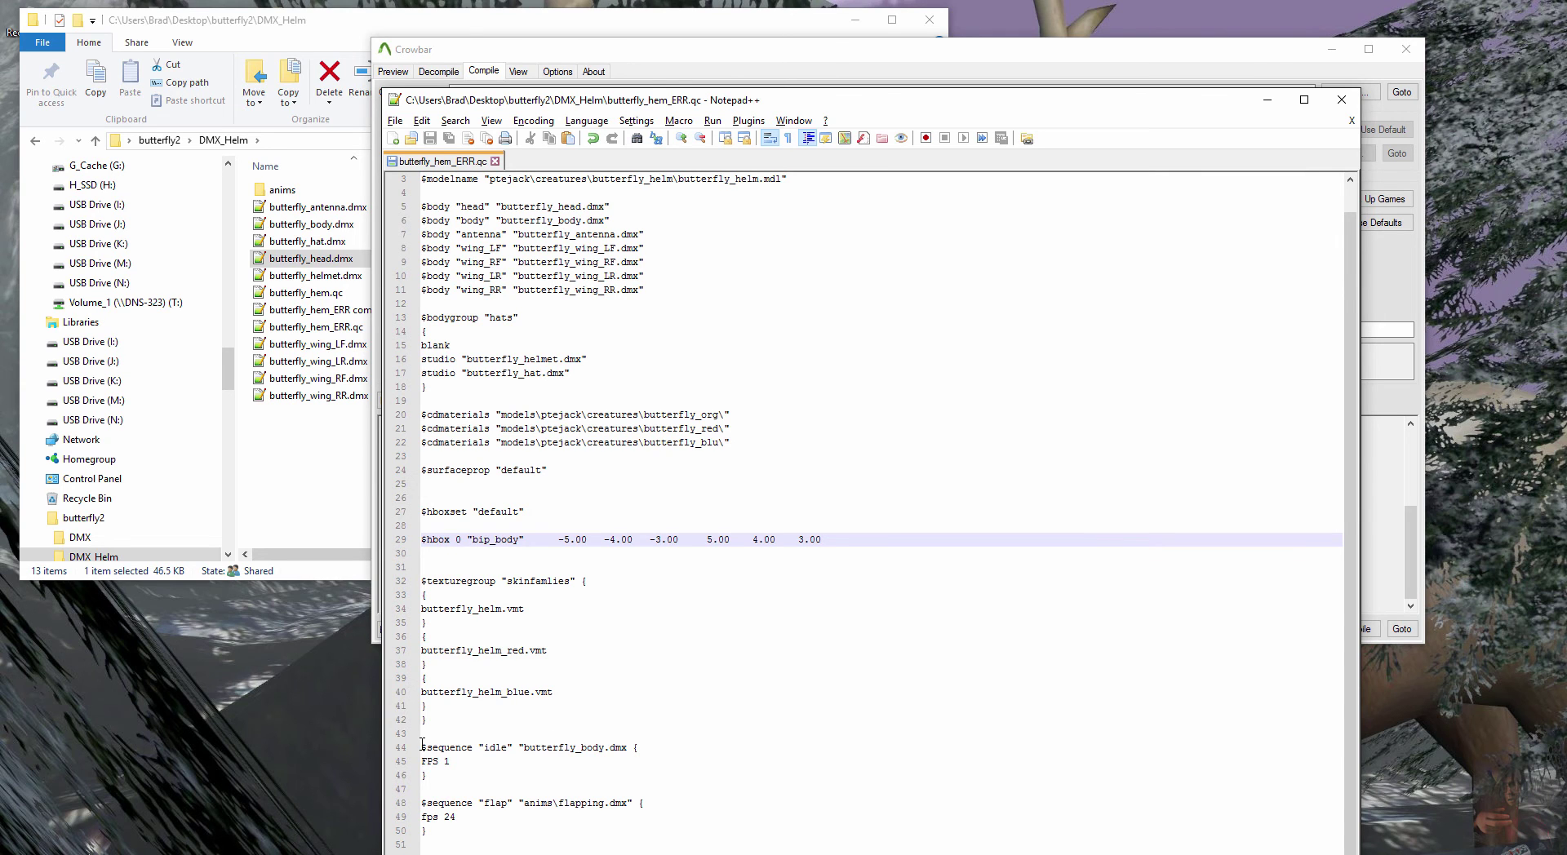
pyautogui.hotkey('alt', 'Tab')
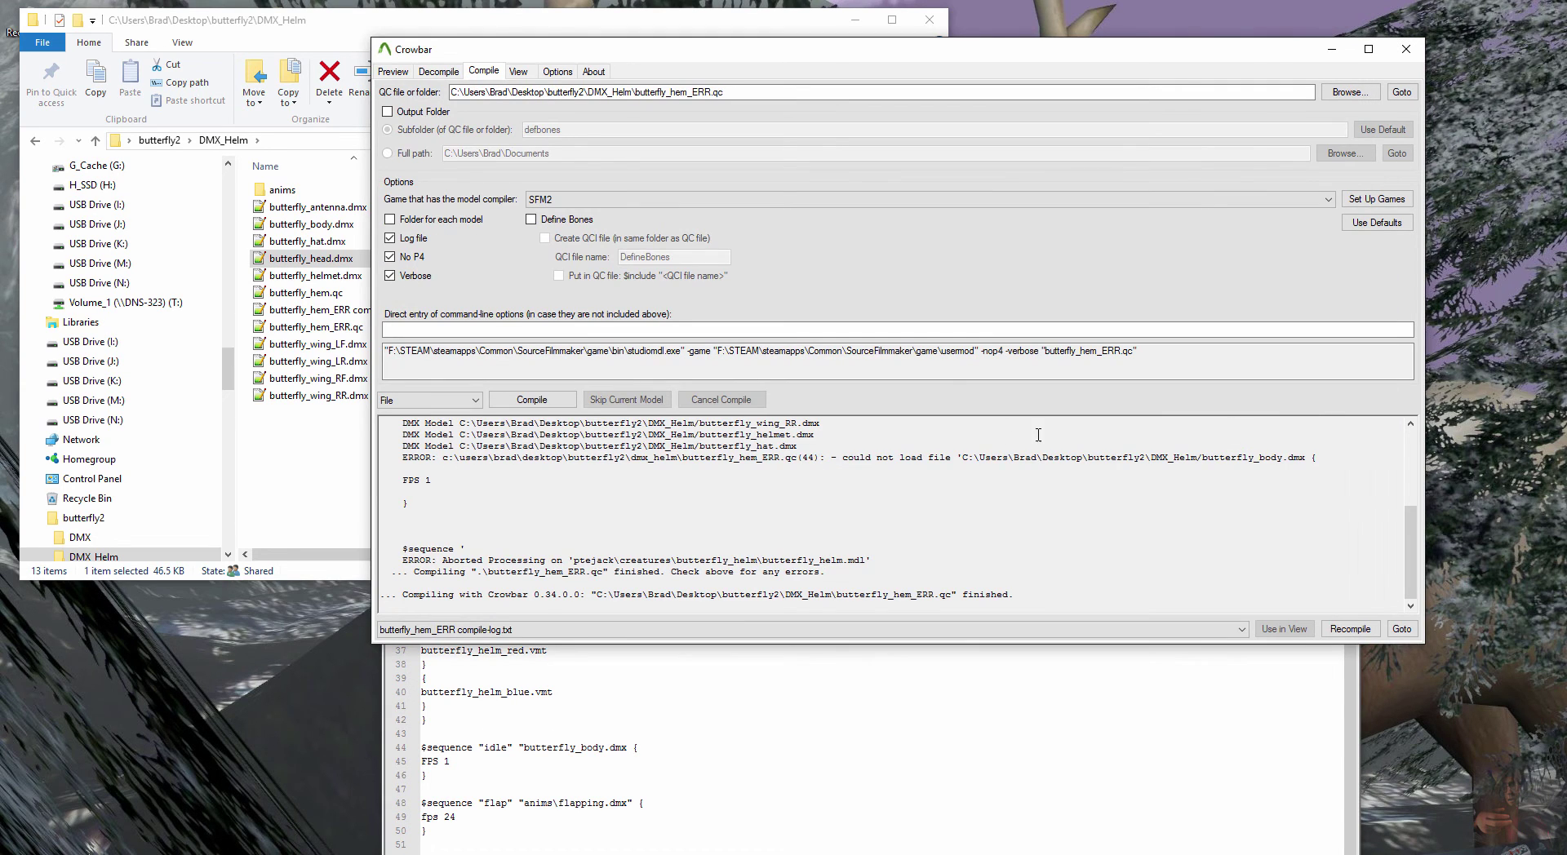
pyautogui.hotkey('alt', 'Tab')
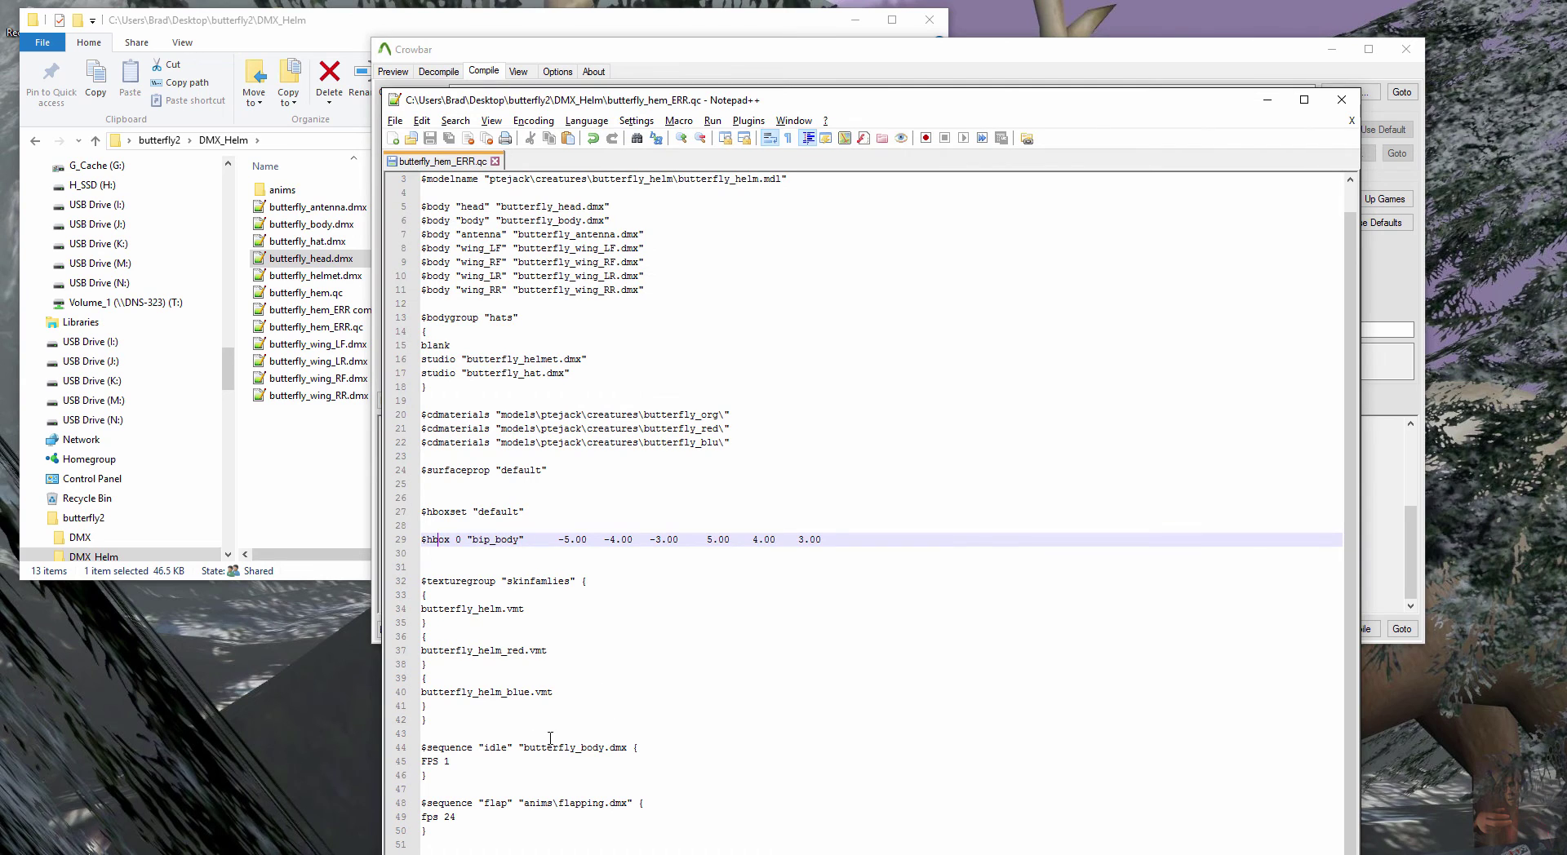
# - Add the missing closing quote after butterfly_body.dmx on line 44 of butterfly_hem_ERR.qc
pyautogui.click(548, 747)
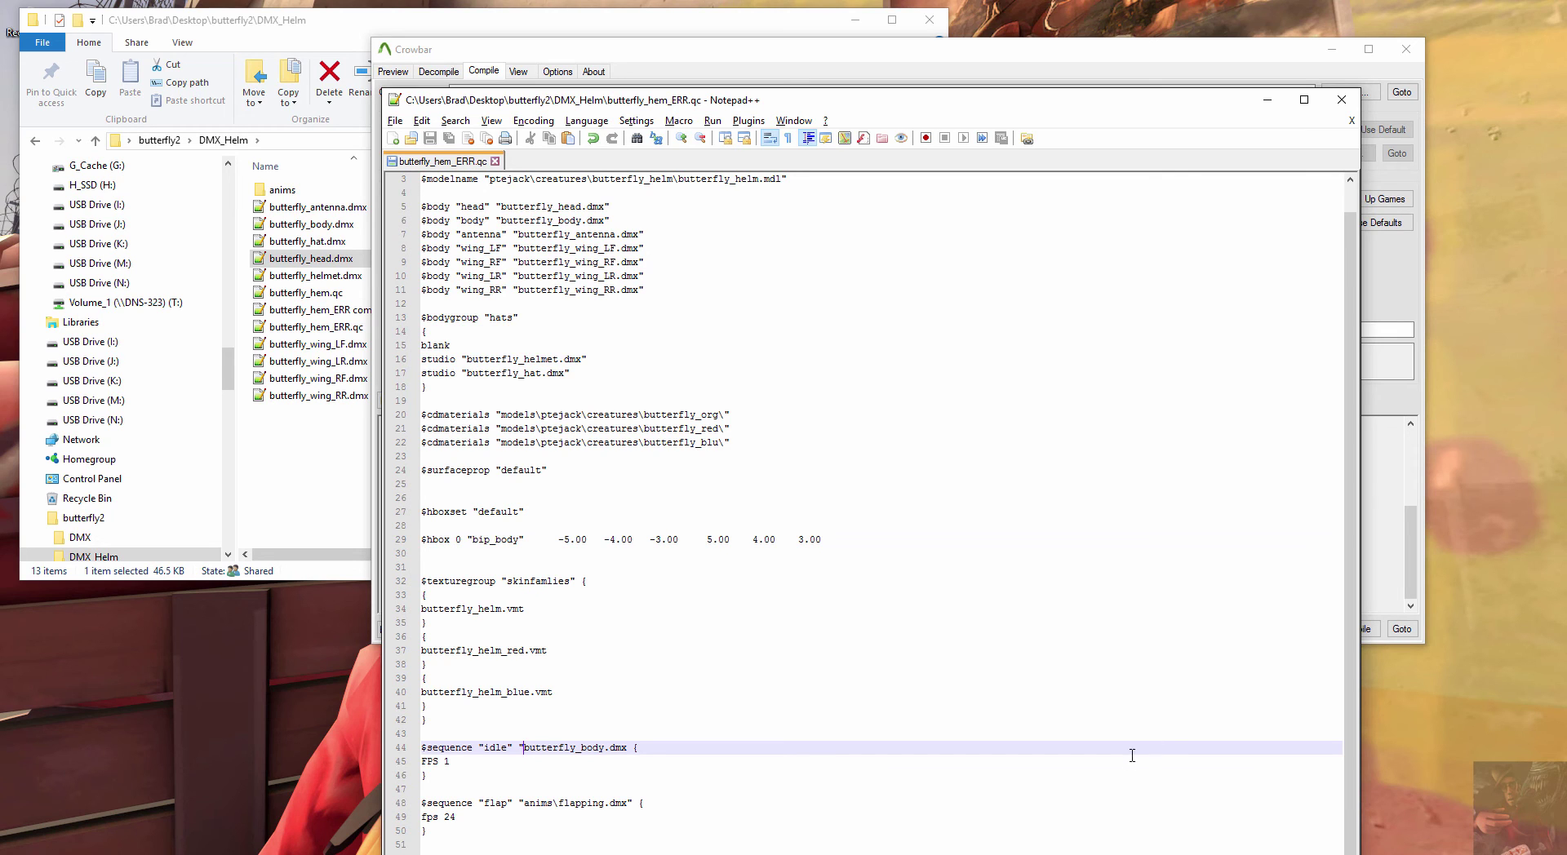
pyautogui.hotkey('alt', 'Tab')
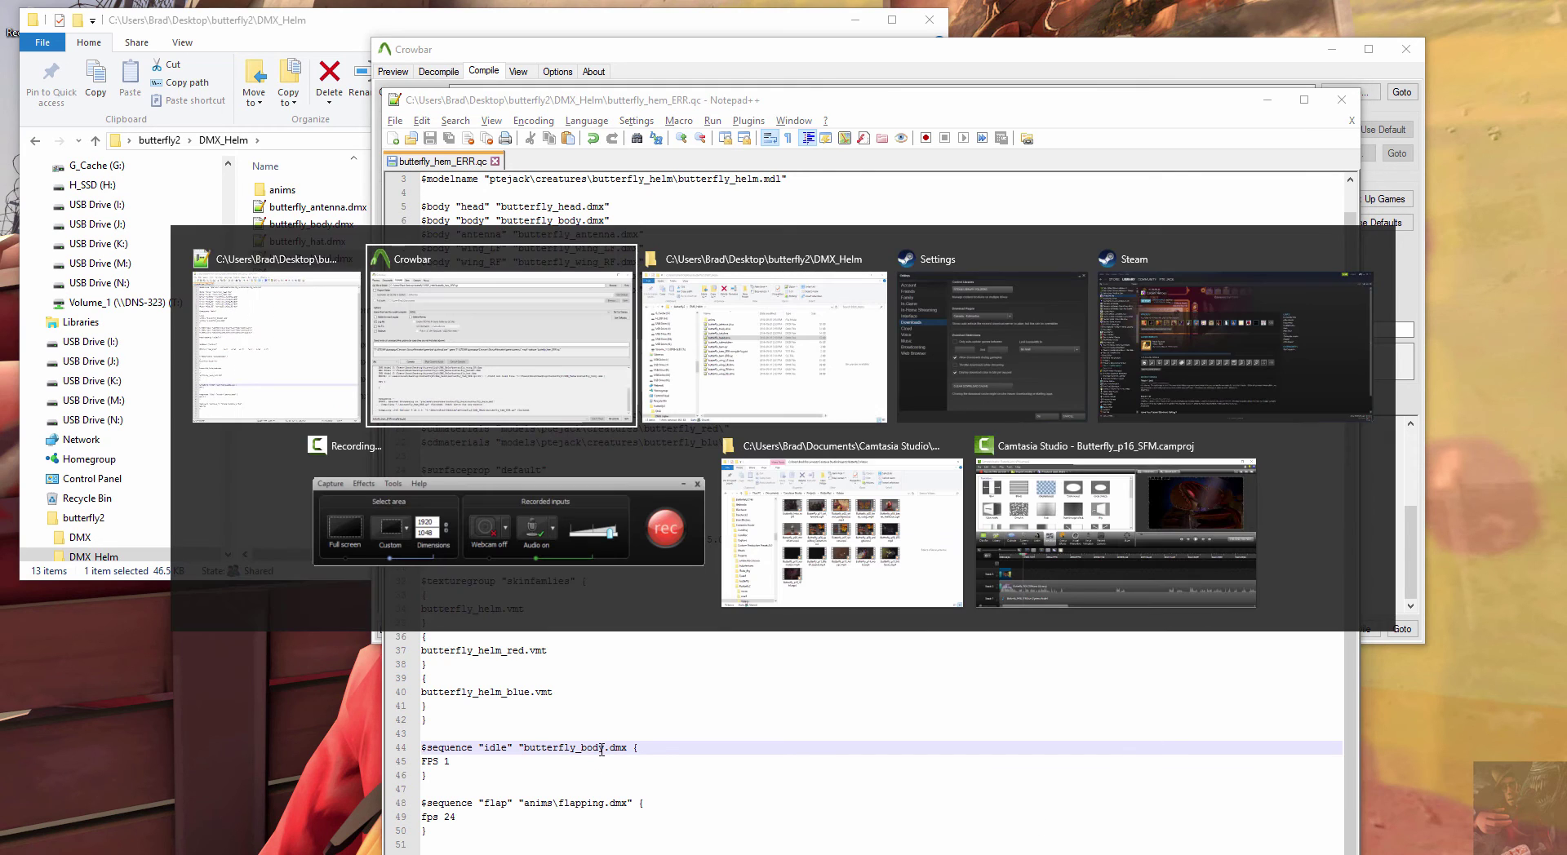
pyautogui.press('Escape')
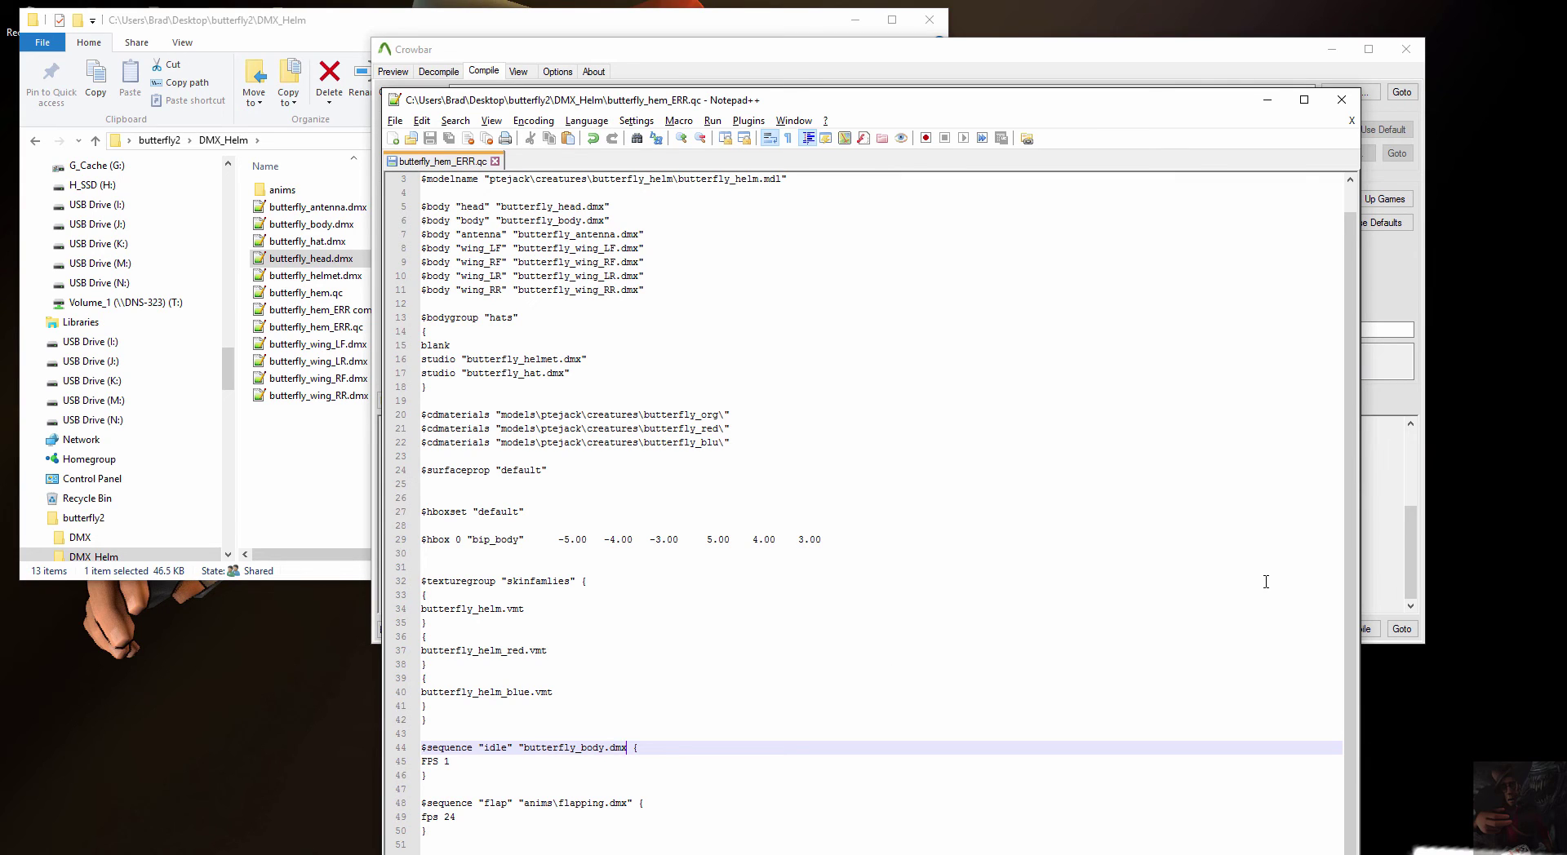
pyautogui.write('"')
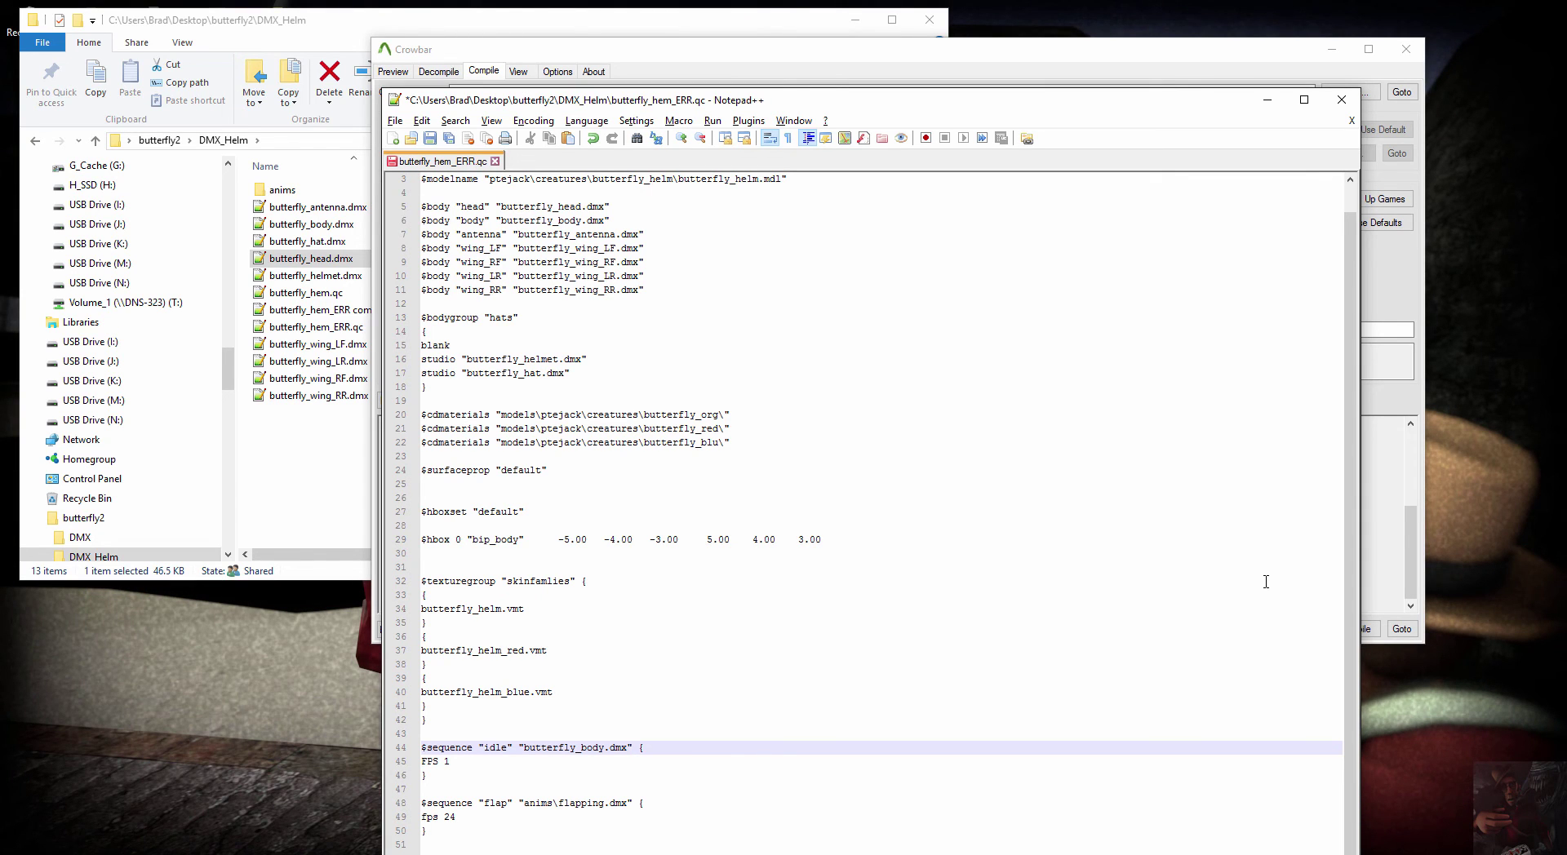
# - Save butterfly_hem_ERR.qc, recompile it in Crowbar, and check the log shows no errors
pyautogui.click(396, 121)
pyautogui.click(354, 231)
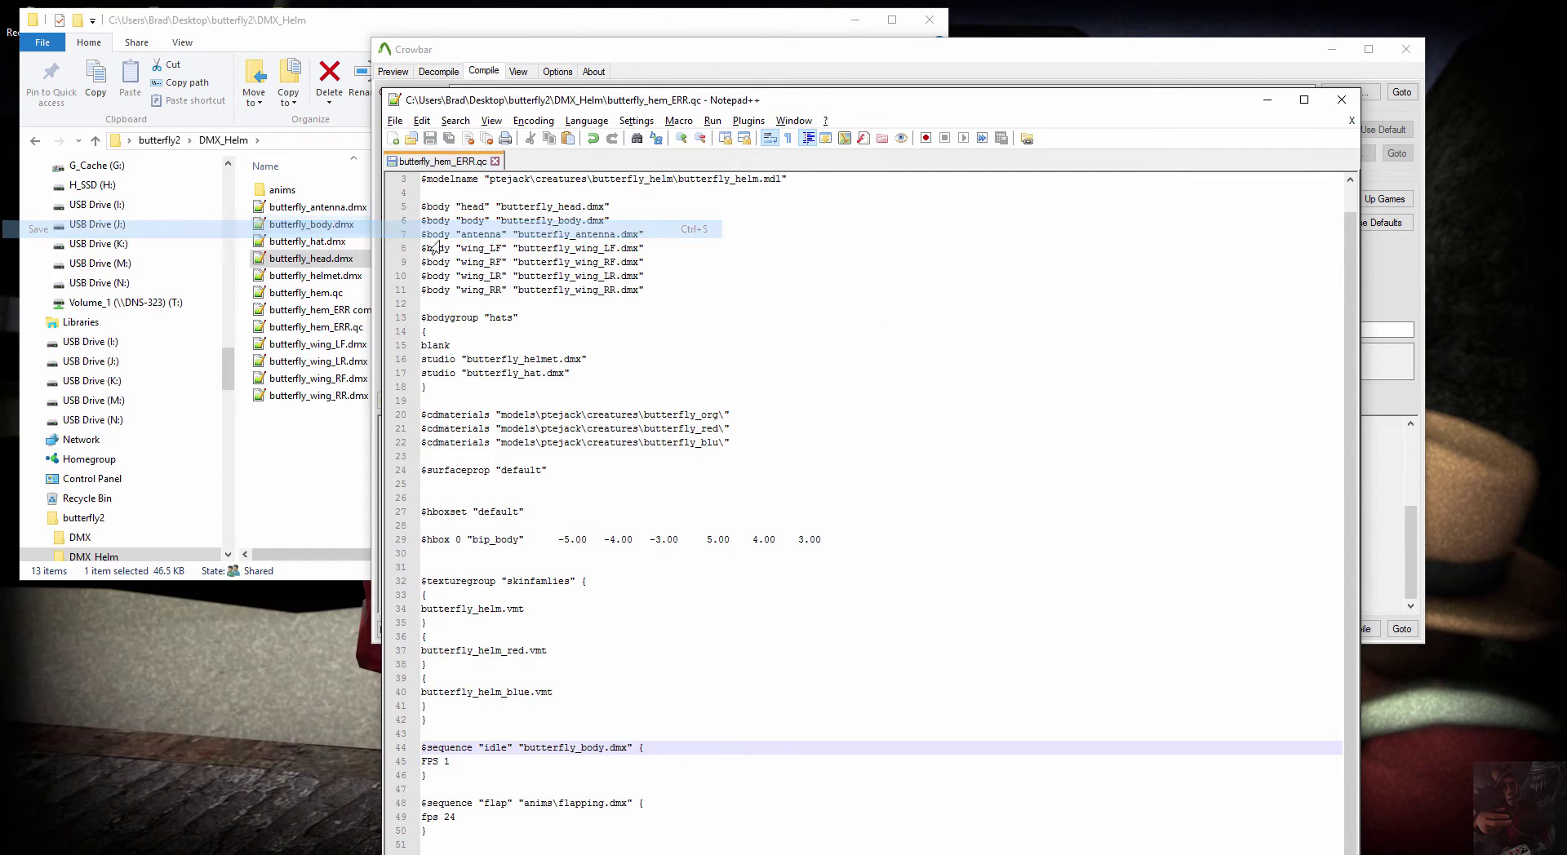
pyautogui.click(721, 48)
pyautogui.click(547, 402)
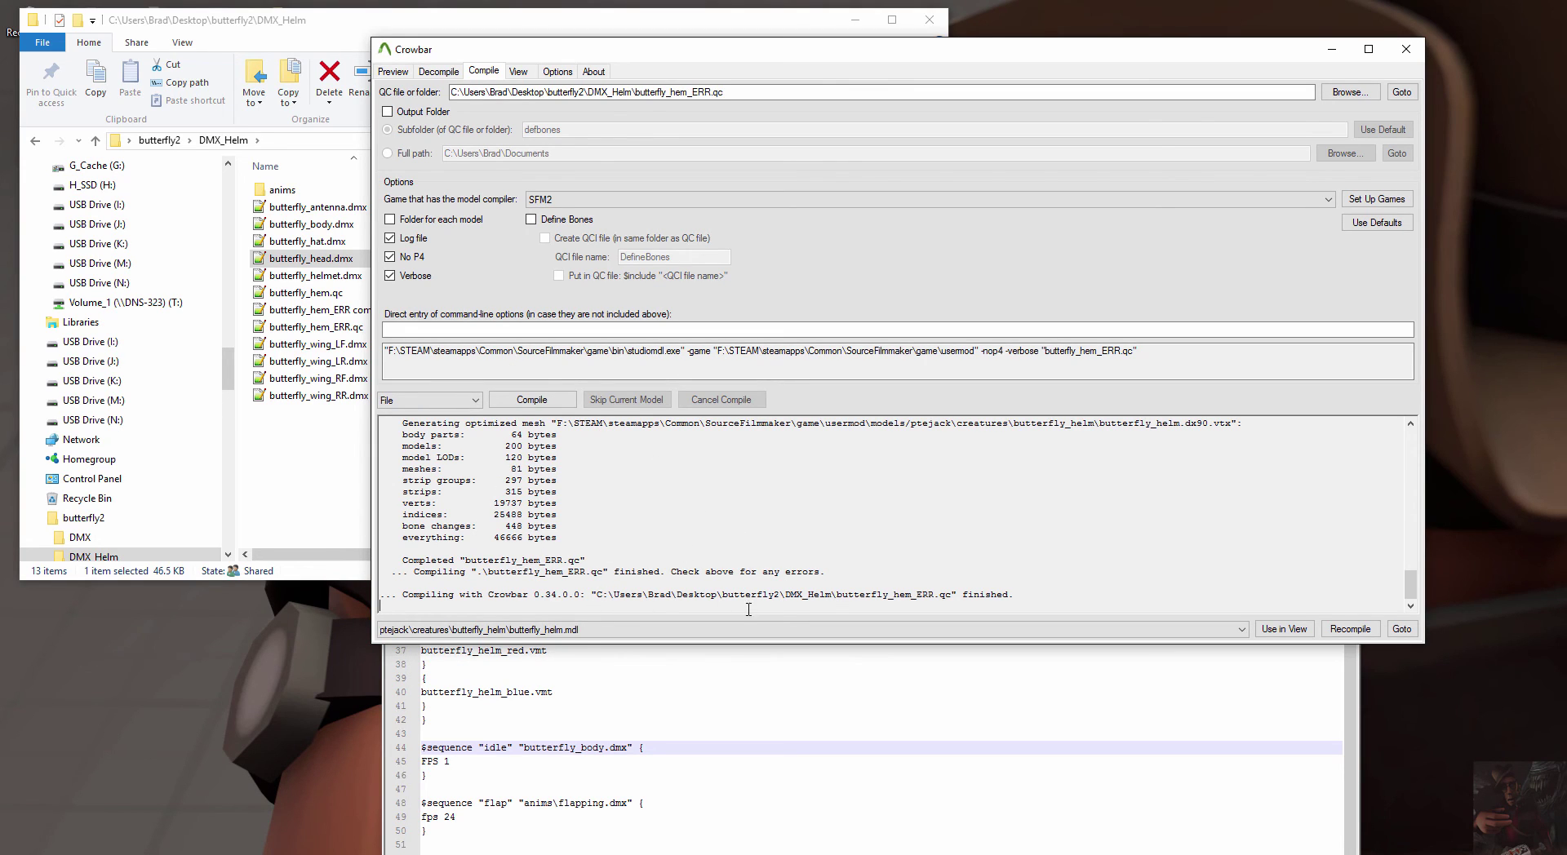
pyautogui.scroll(9, 639, 566)
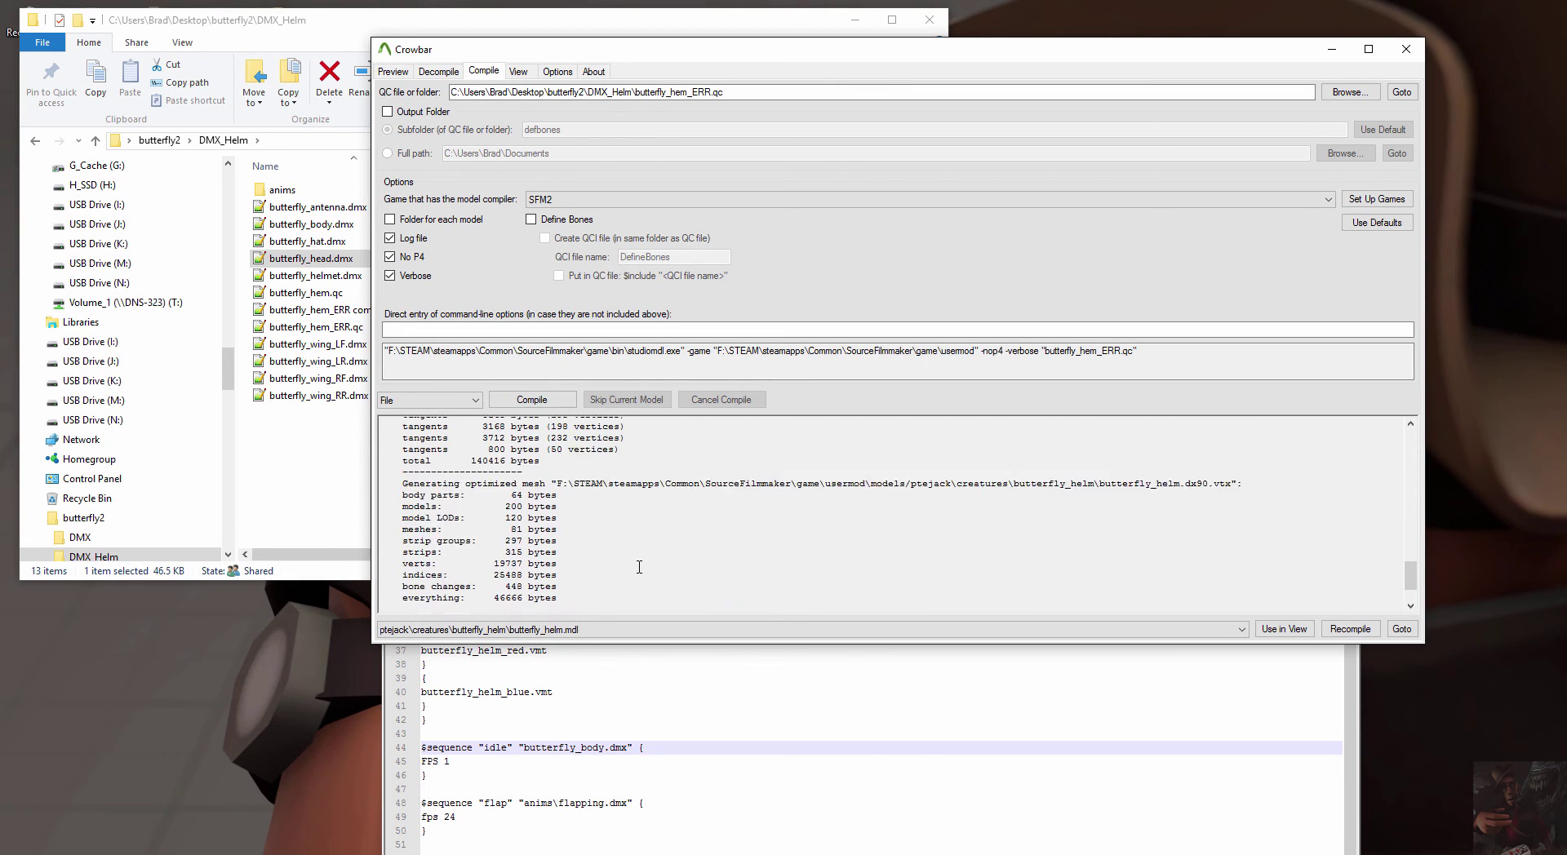
pyautogui.scroll(10, 640, 567)
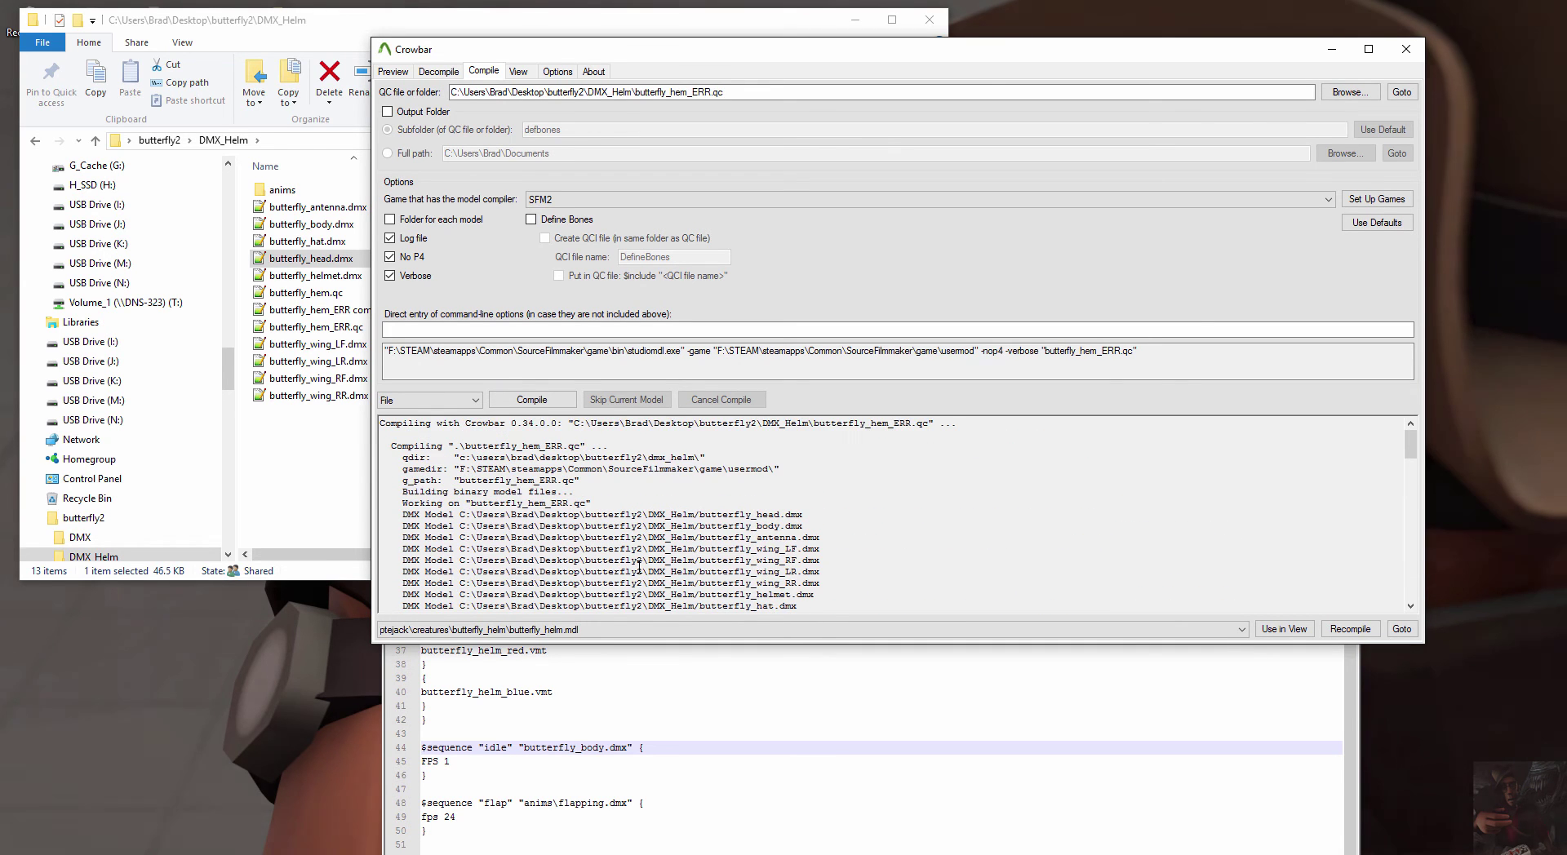
pyautogui.scroll(-15, 639, 567)
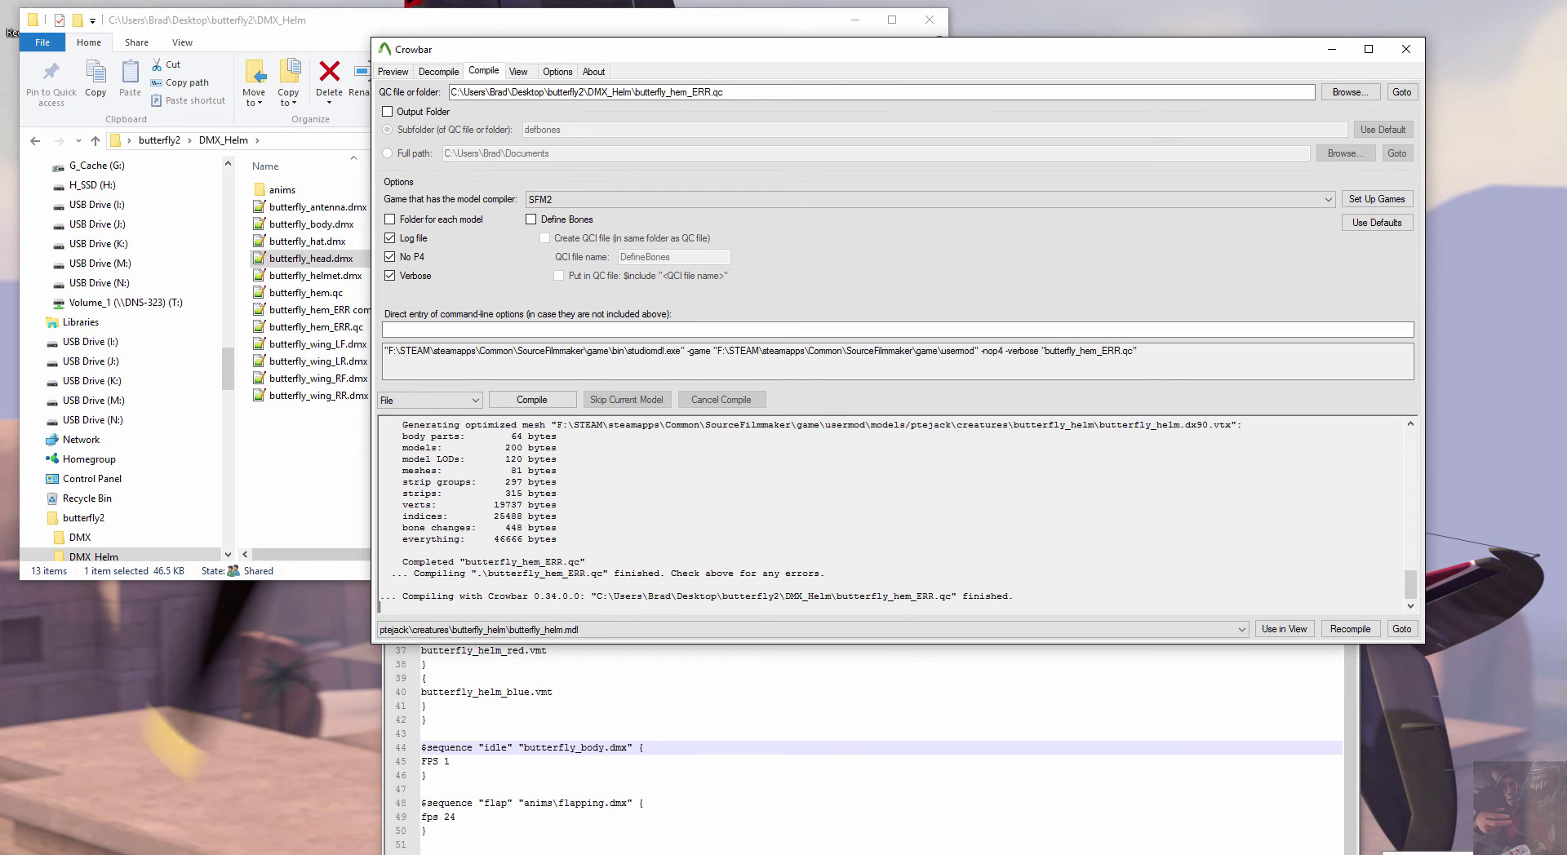
# - Launch Source Filmmaker's SDK tools from Steam's tray icon via Launch SDK
pyautogui.rightClick(1416, 852)
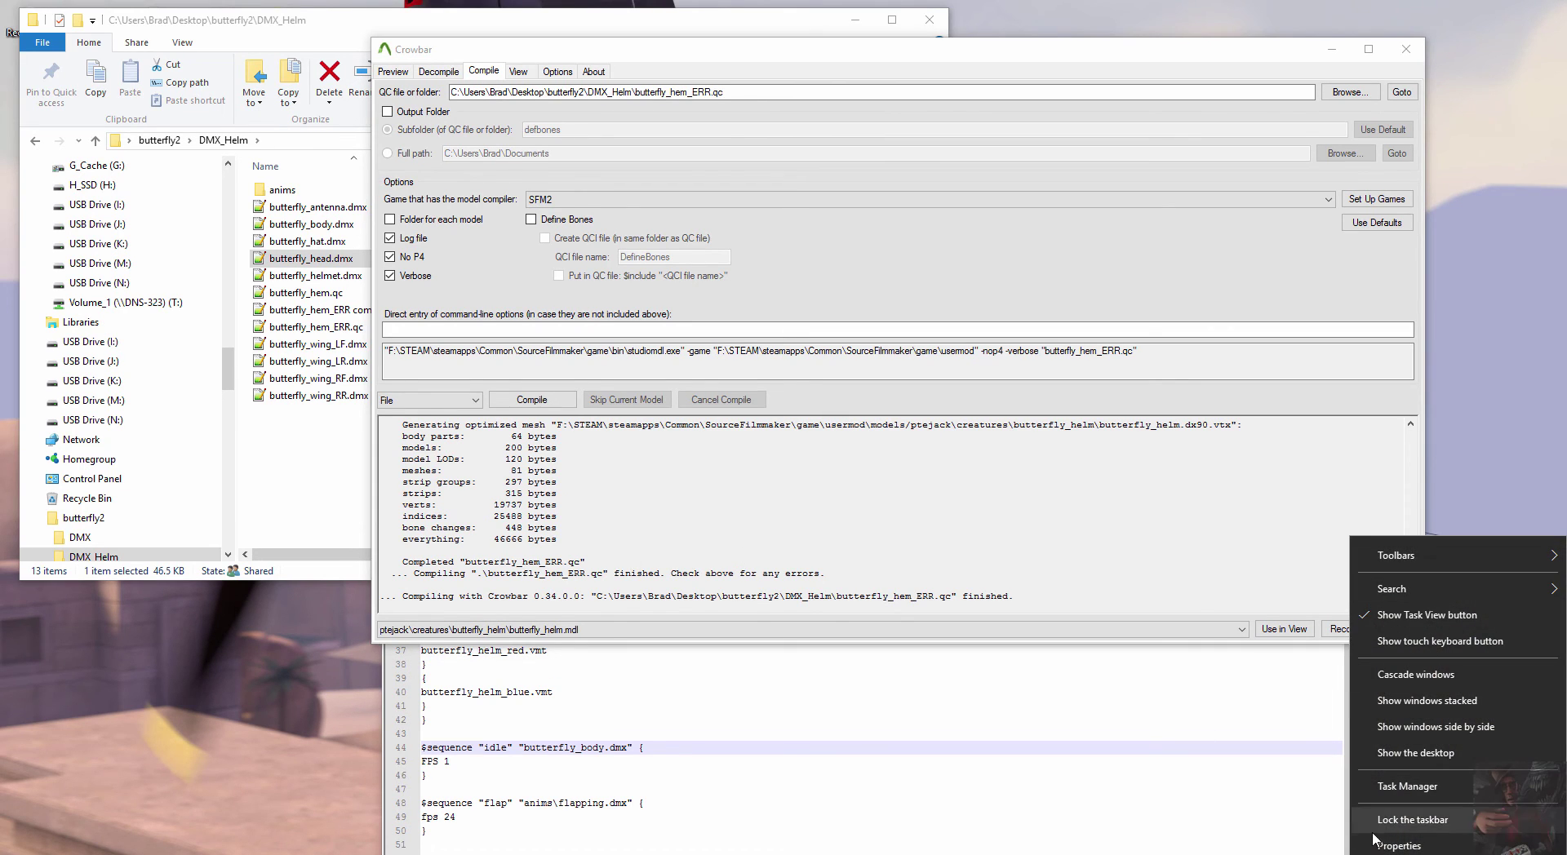
pyautogui.click(1388, 852)
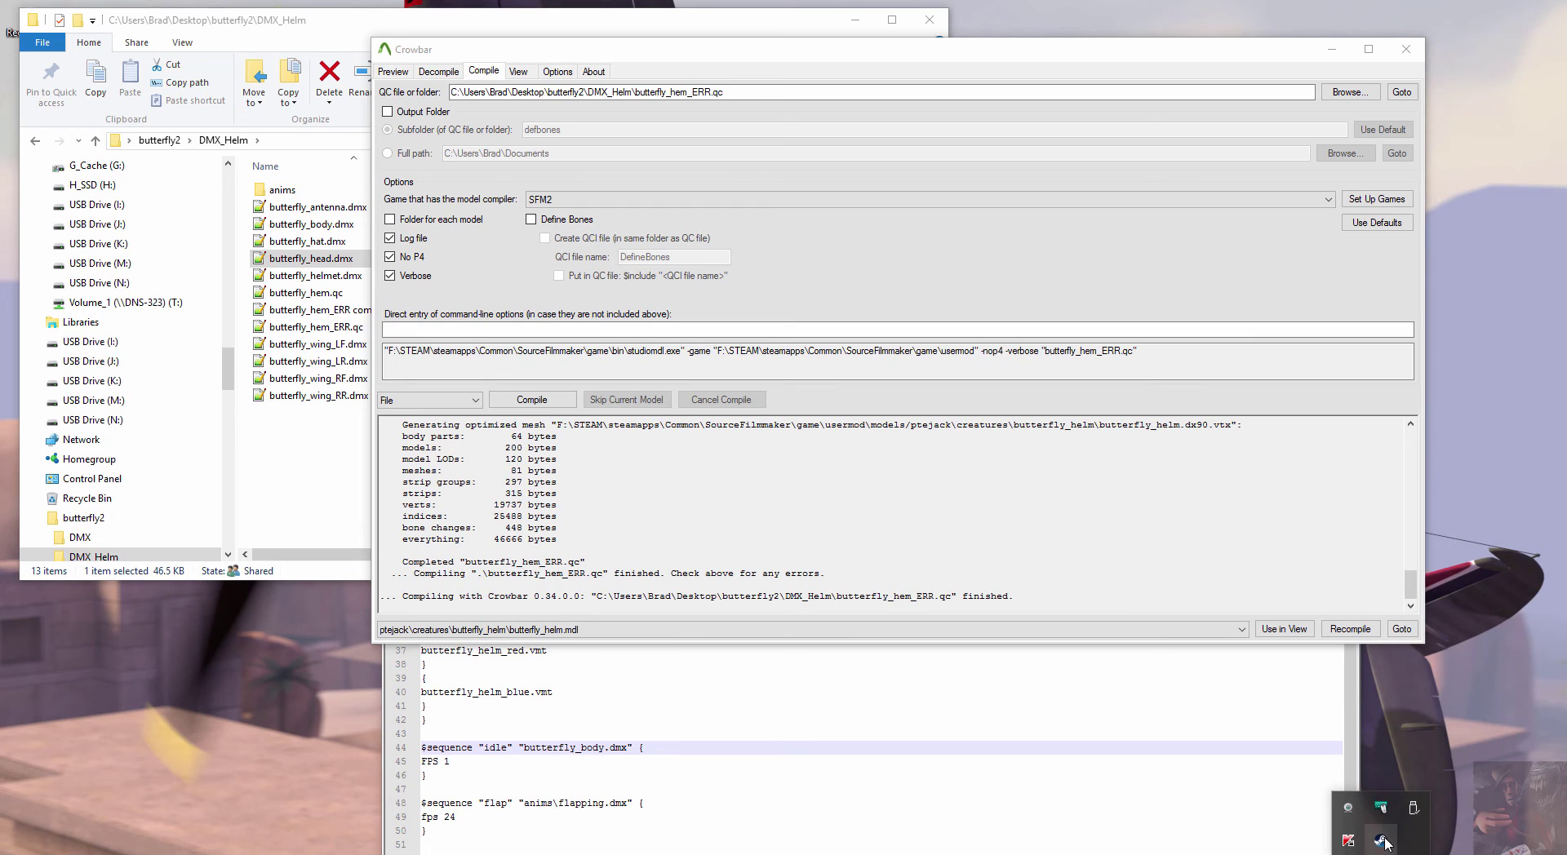
pyautogui.rightClick(1382, 841)
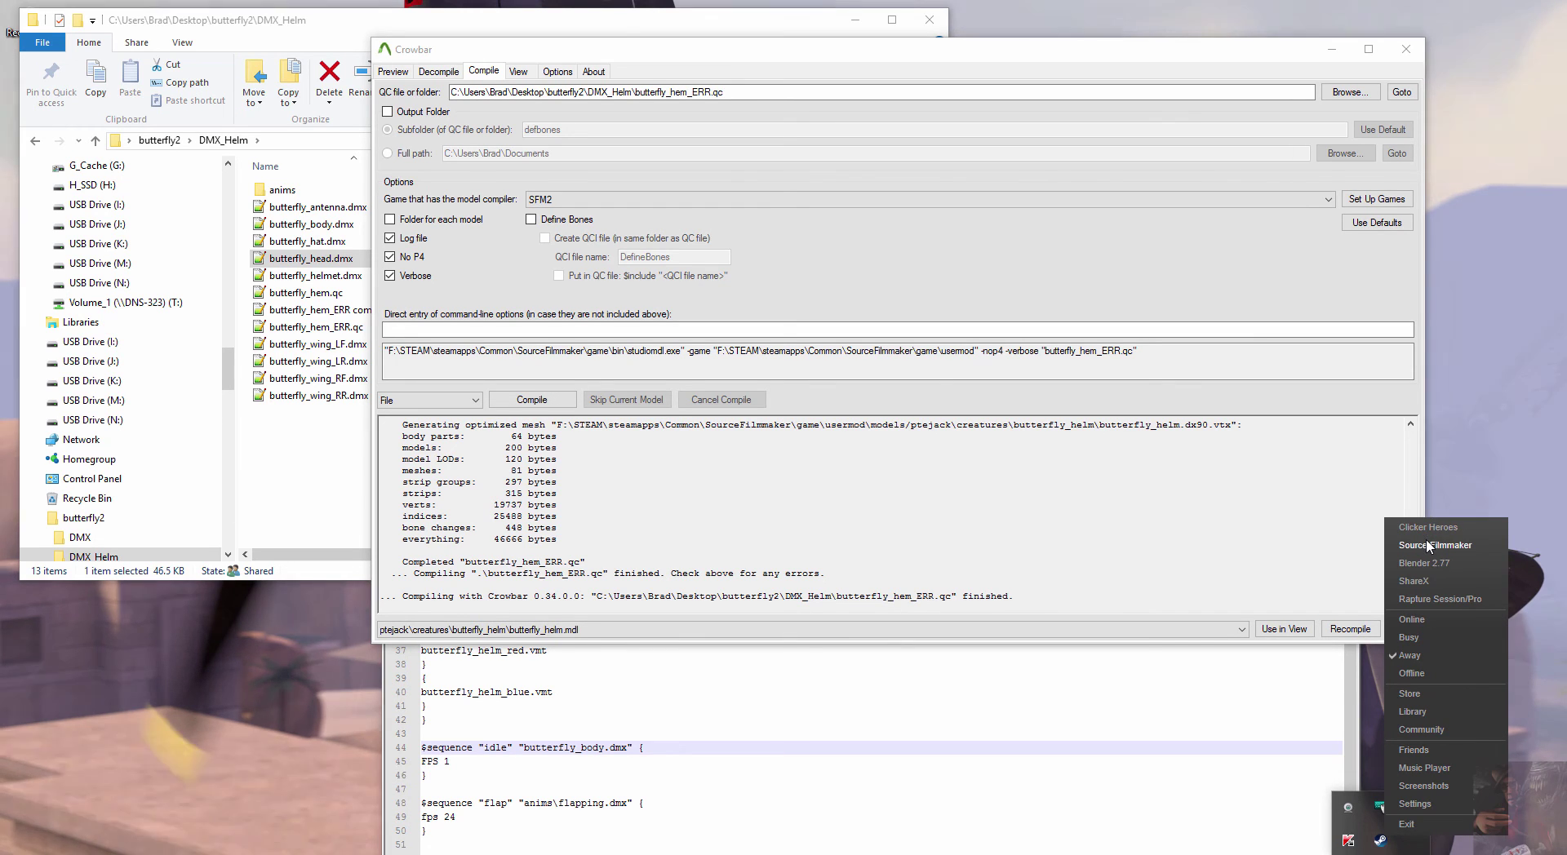
pyautogui.click(1427, 546)
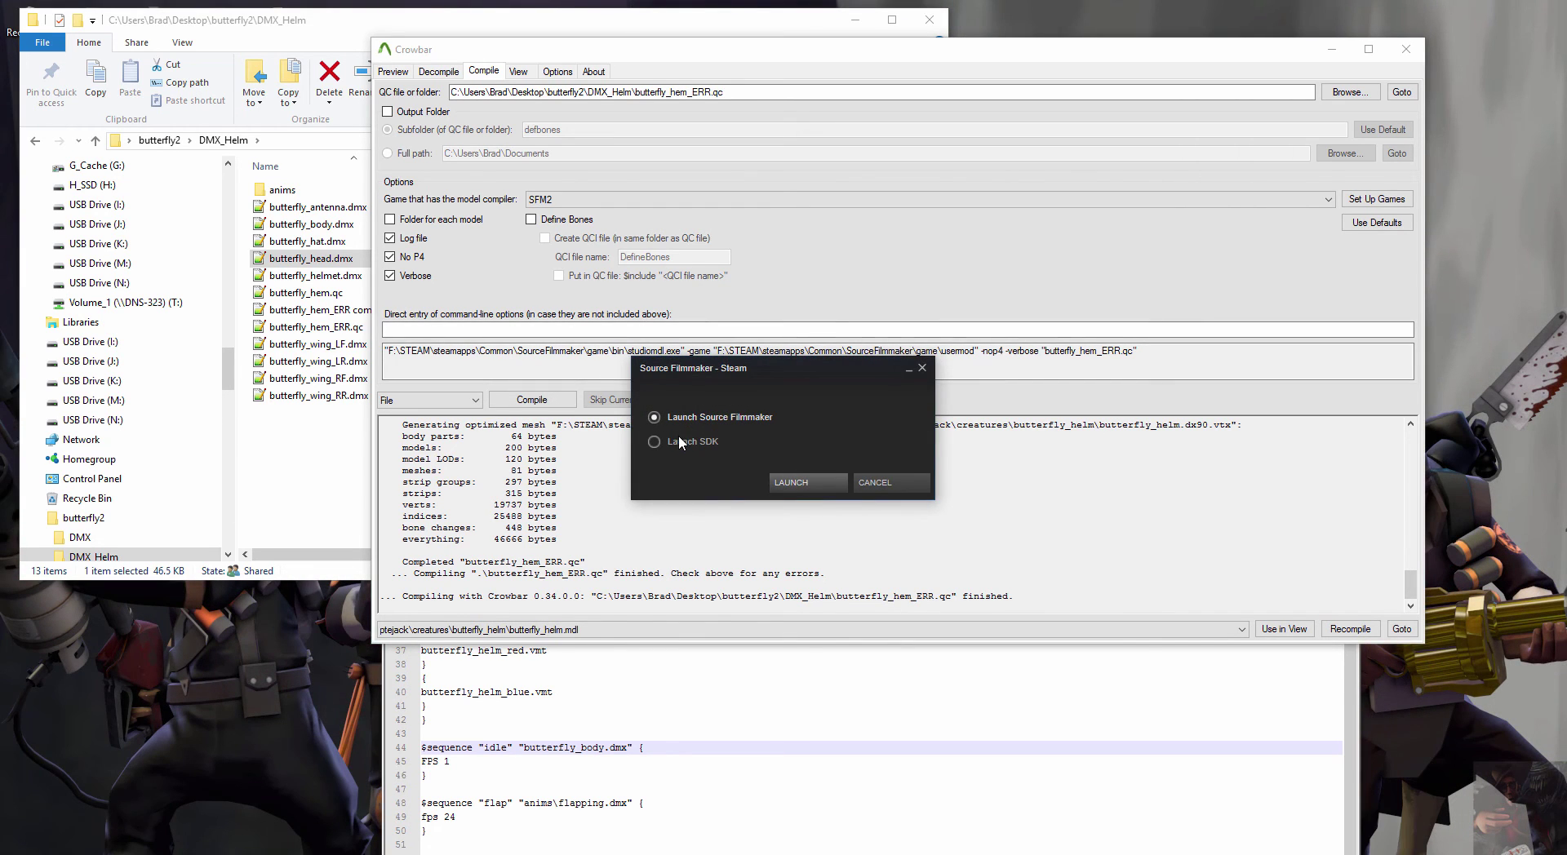
pyautogui.click(802, 480)
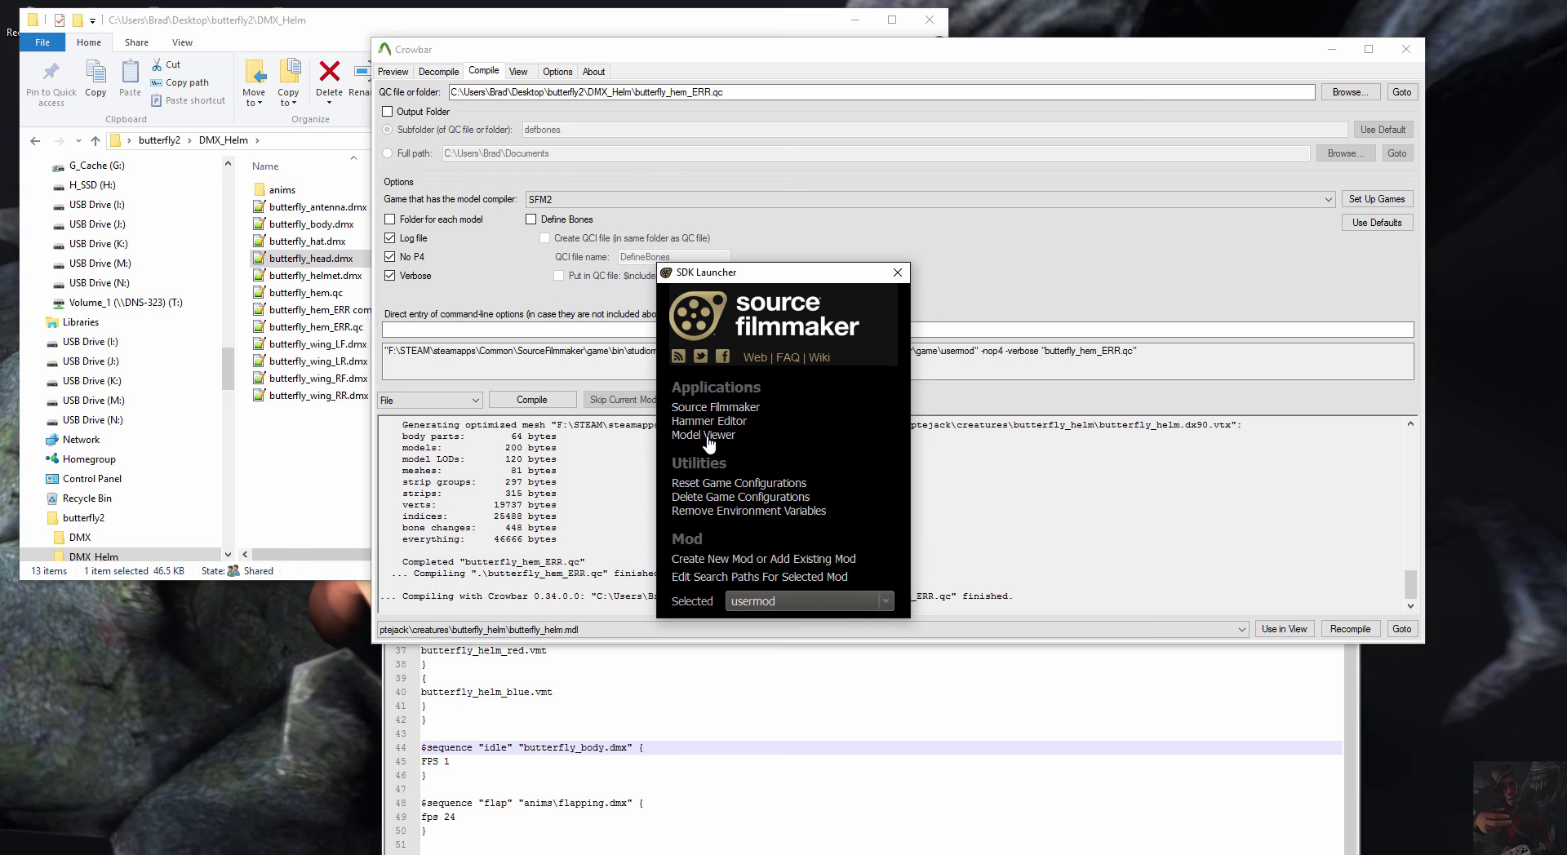
# - Start Model Viewer, refresh, and load butterfly_helm.mdl from usermod's creatures\butterfly_helm folder
pyautogui.click(708, 439)
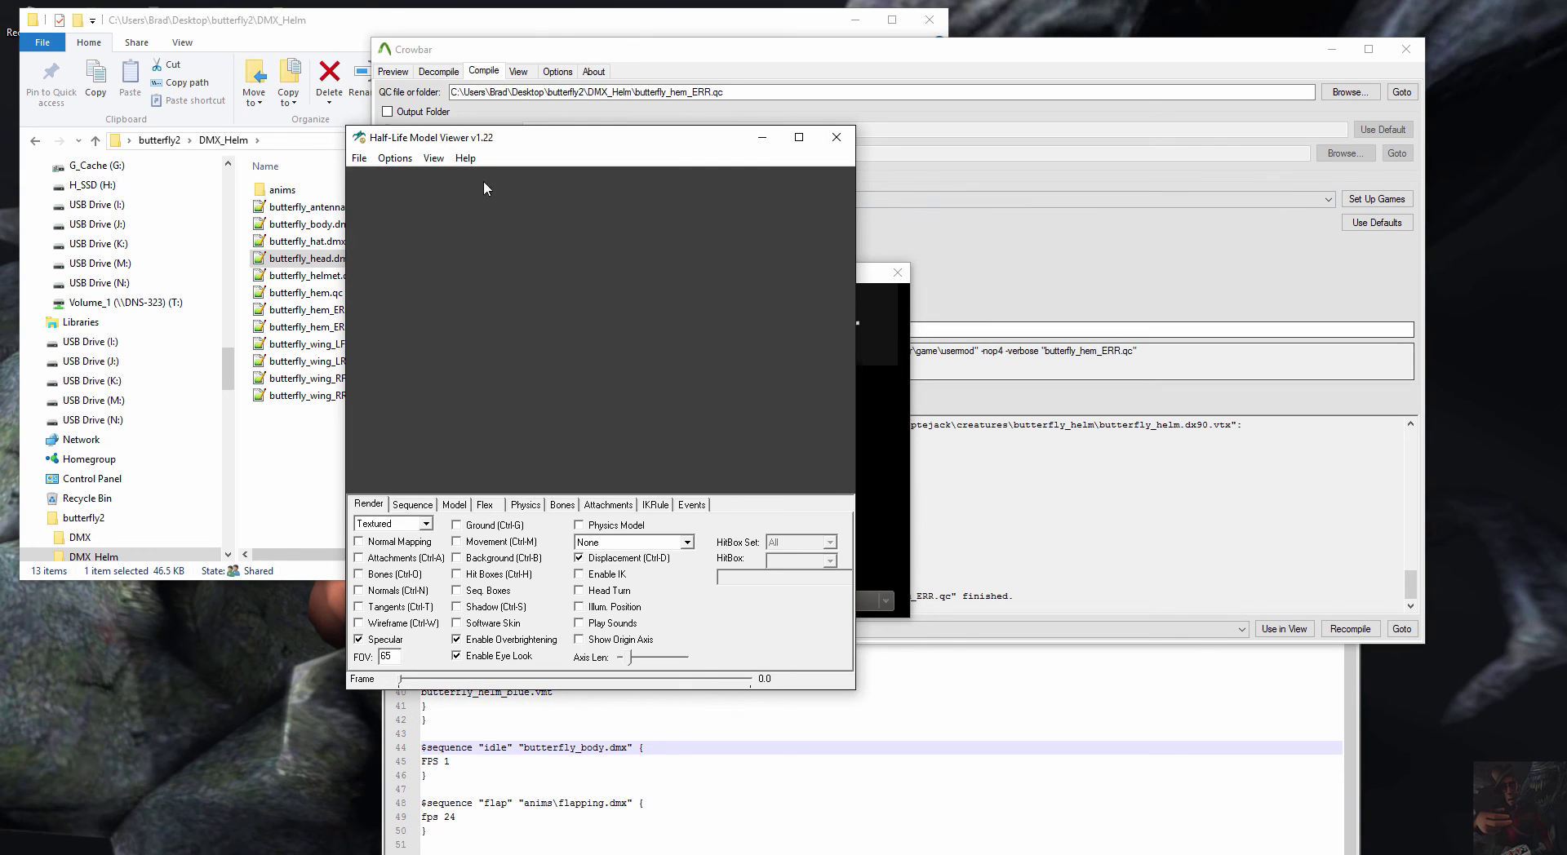
pyautogui.click(359, 158)
pyautogui.click(323, 214)
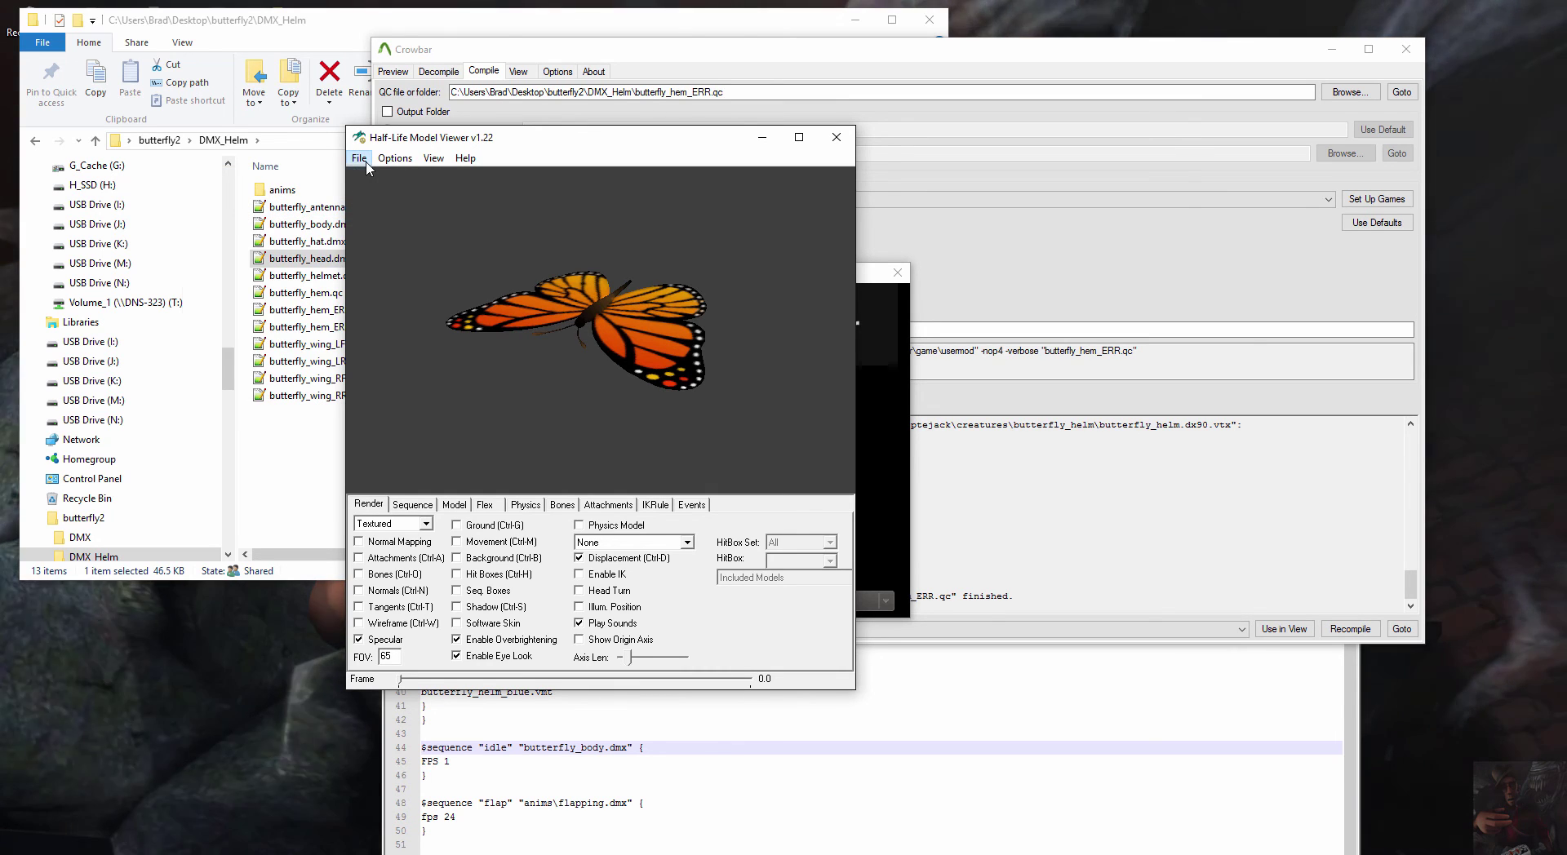
pyautogui.click(359, 158)
pyautogui.click(354, 183)
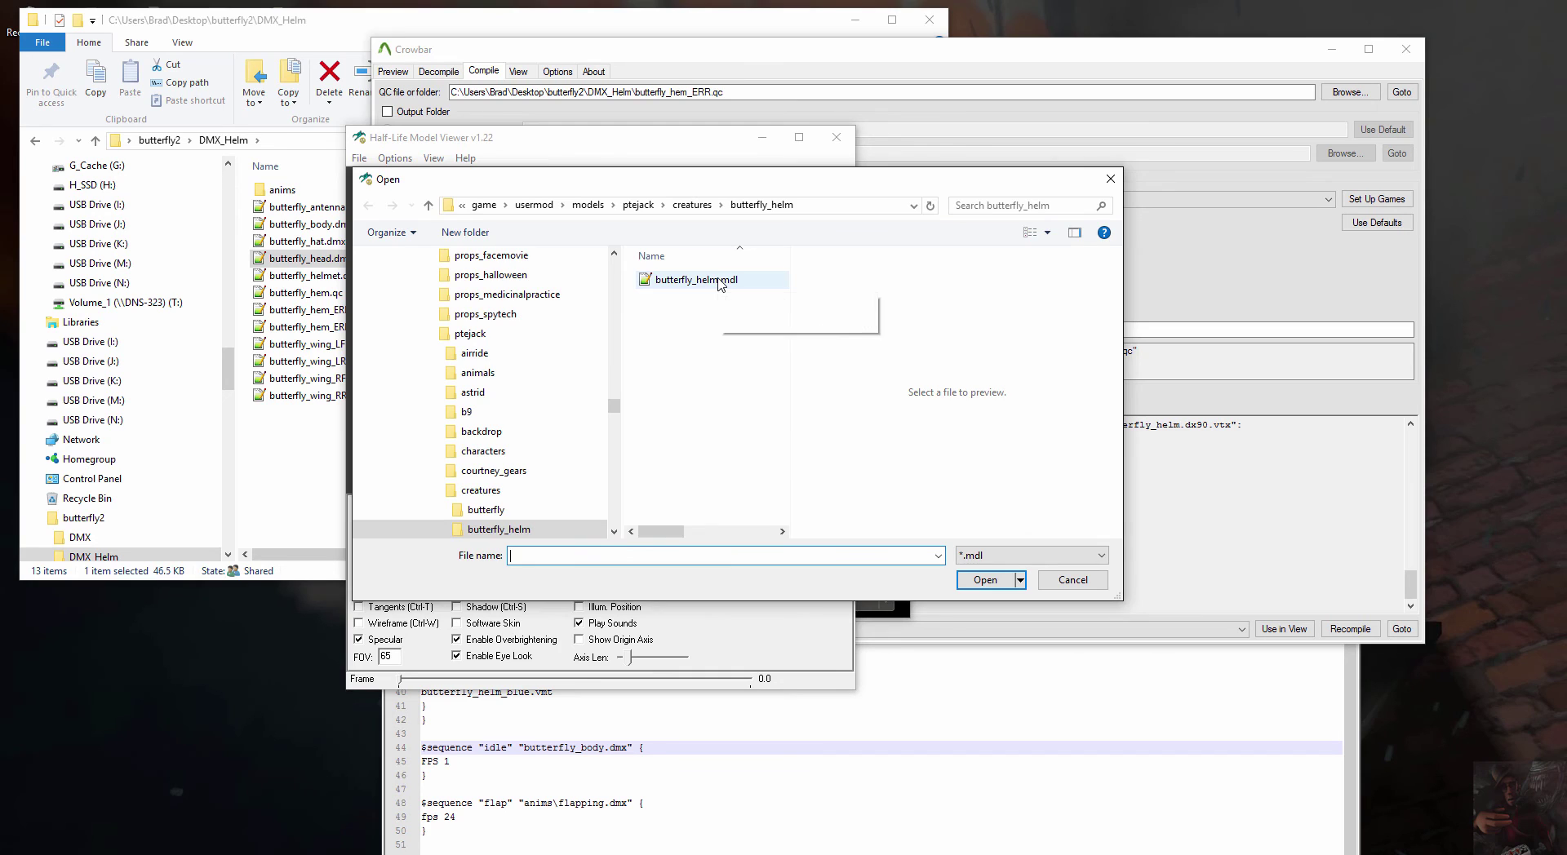
pyautogui.doubleClick(707, 280)
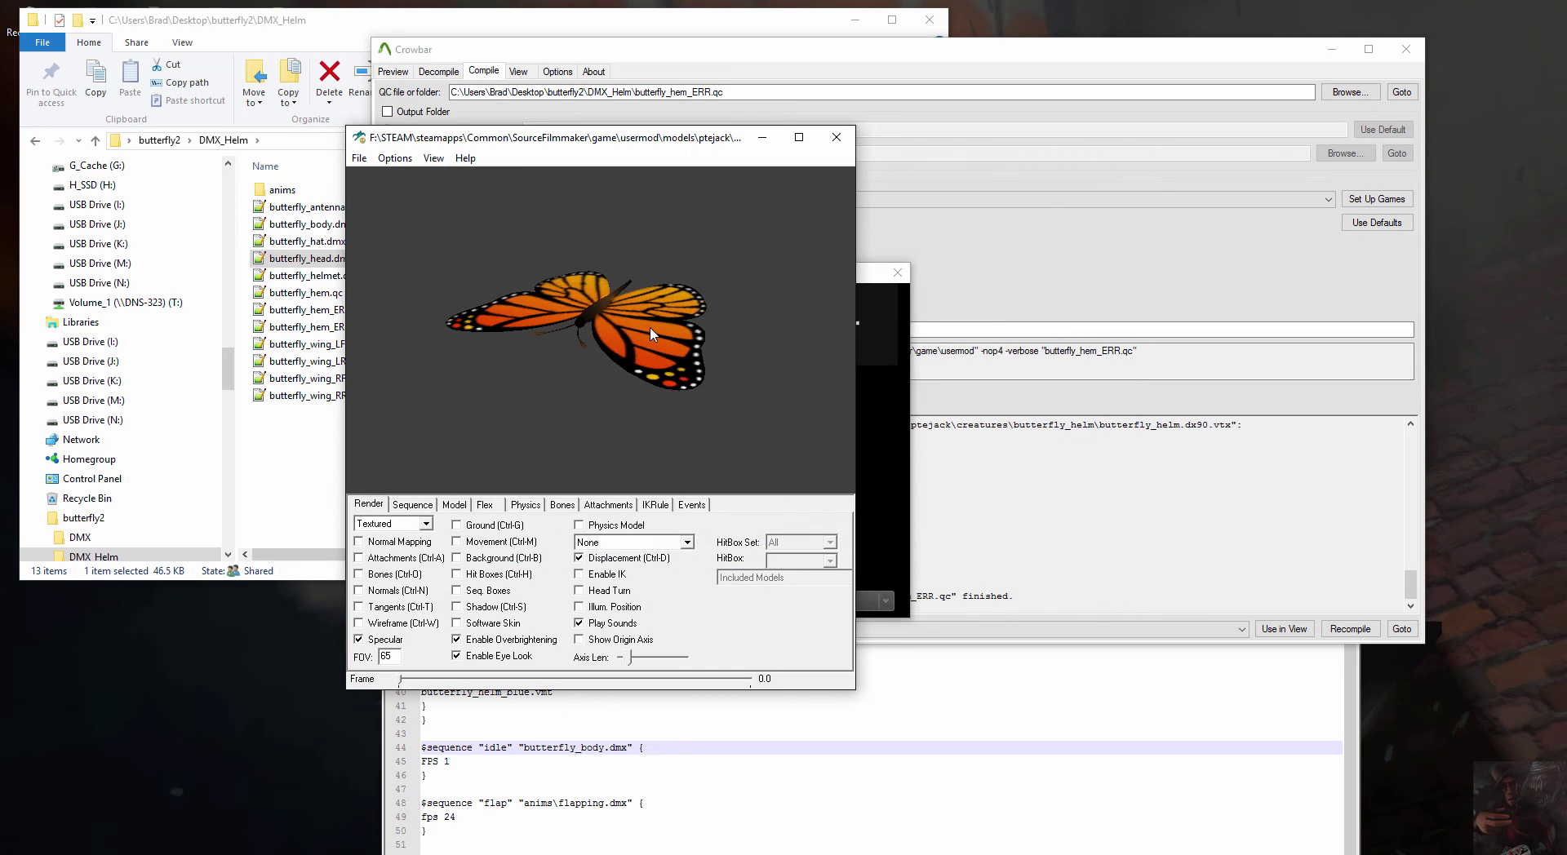
# - Rotate the butterfly, then play sequence [1] followed by sequence [2] on the Sequence tab
pyautogui.moveTo(613, 318); pyautogui.dragTo(581, 335)
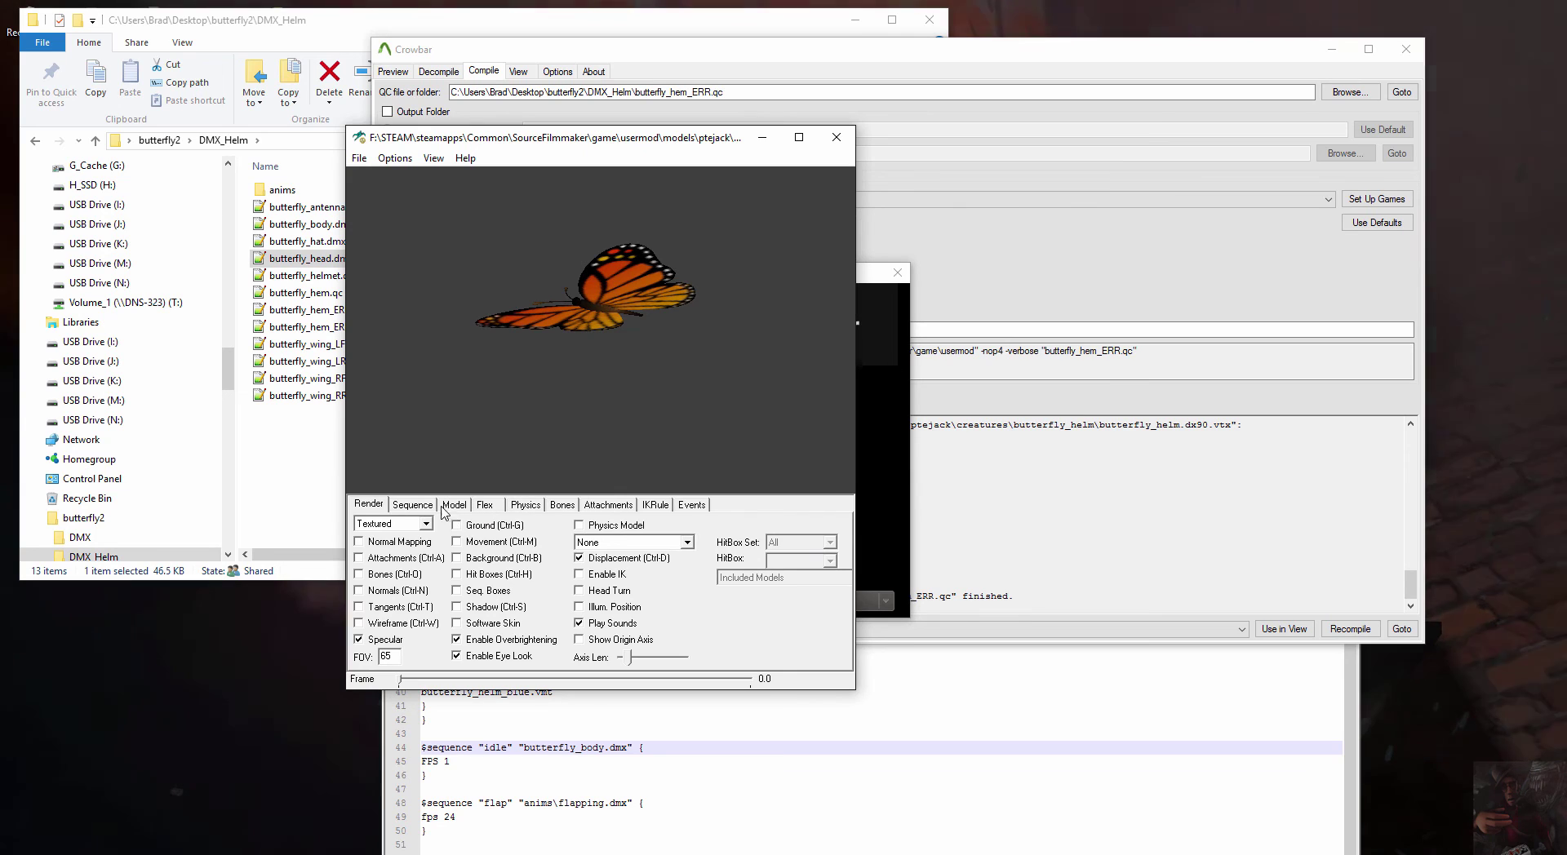
pyautogui.click(416, 505)
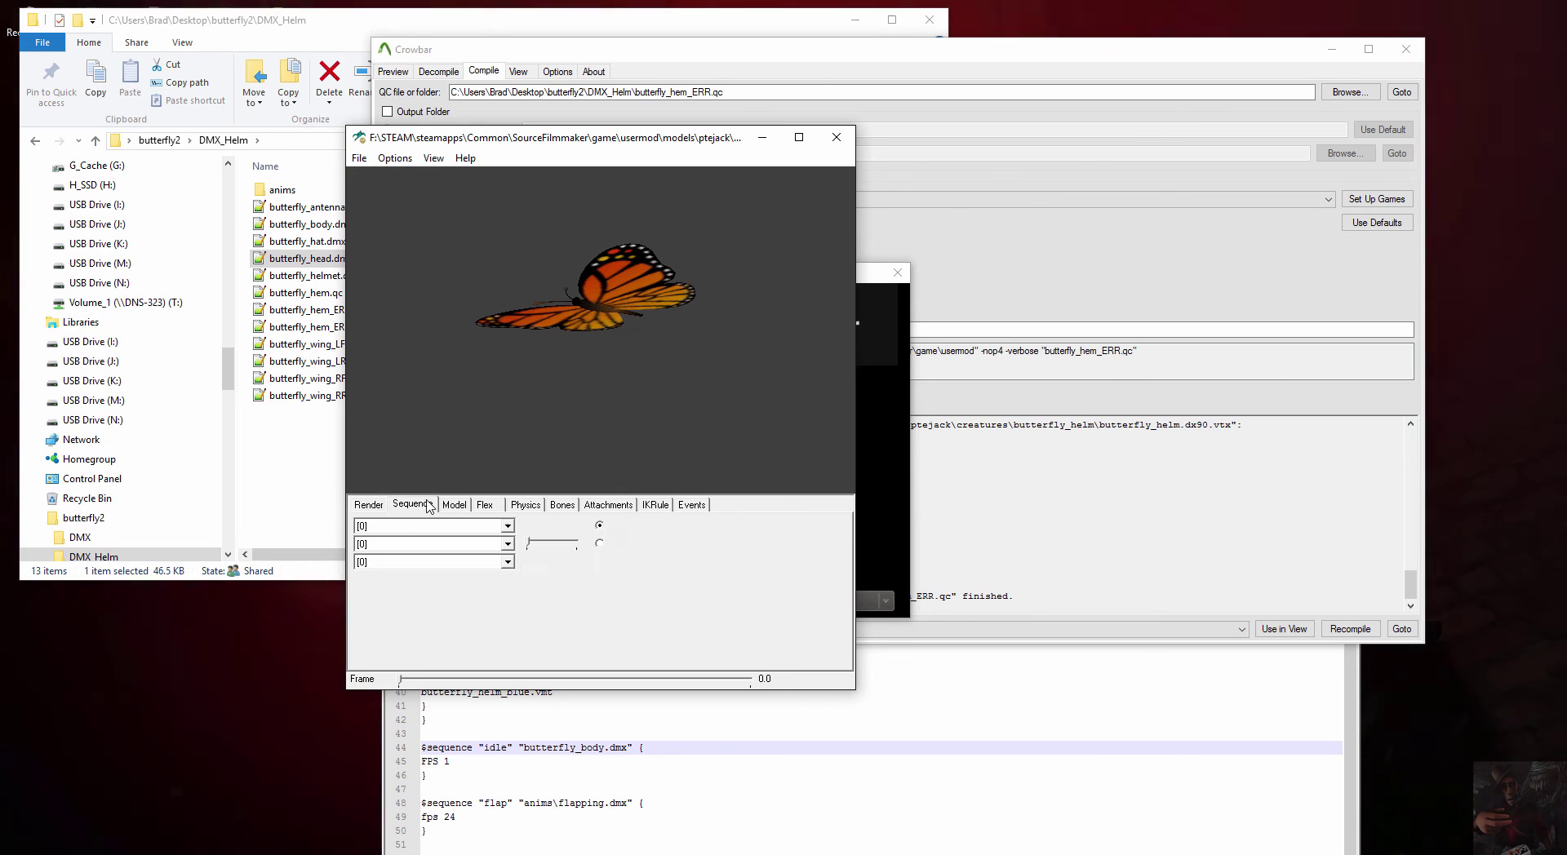
pyautogui.click(507, 526)
pyautogui.click(454, 552)
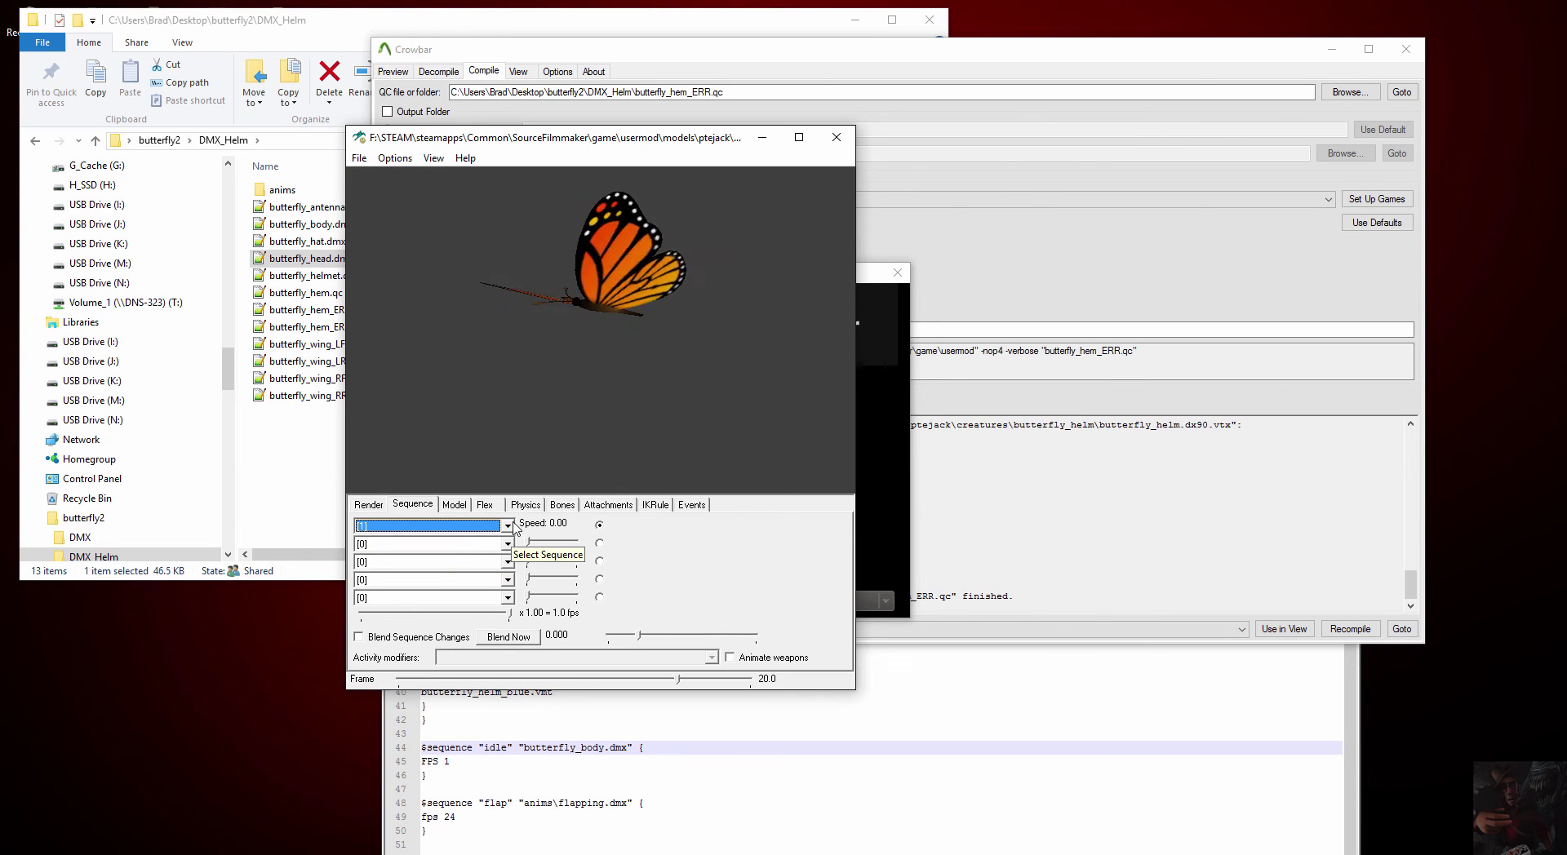
pyautogui.click(482, 527)
pyautogui.click(480, 562)
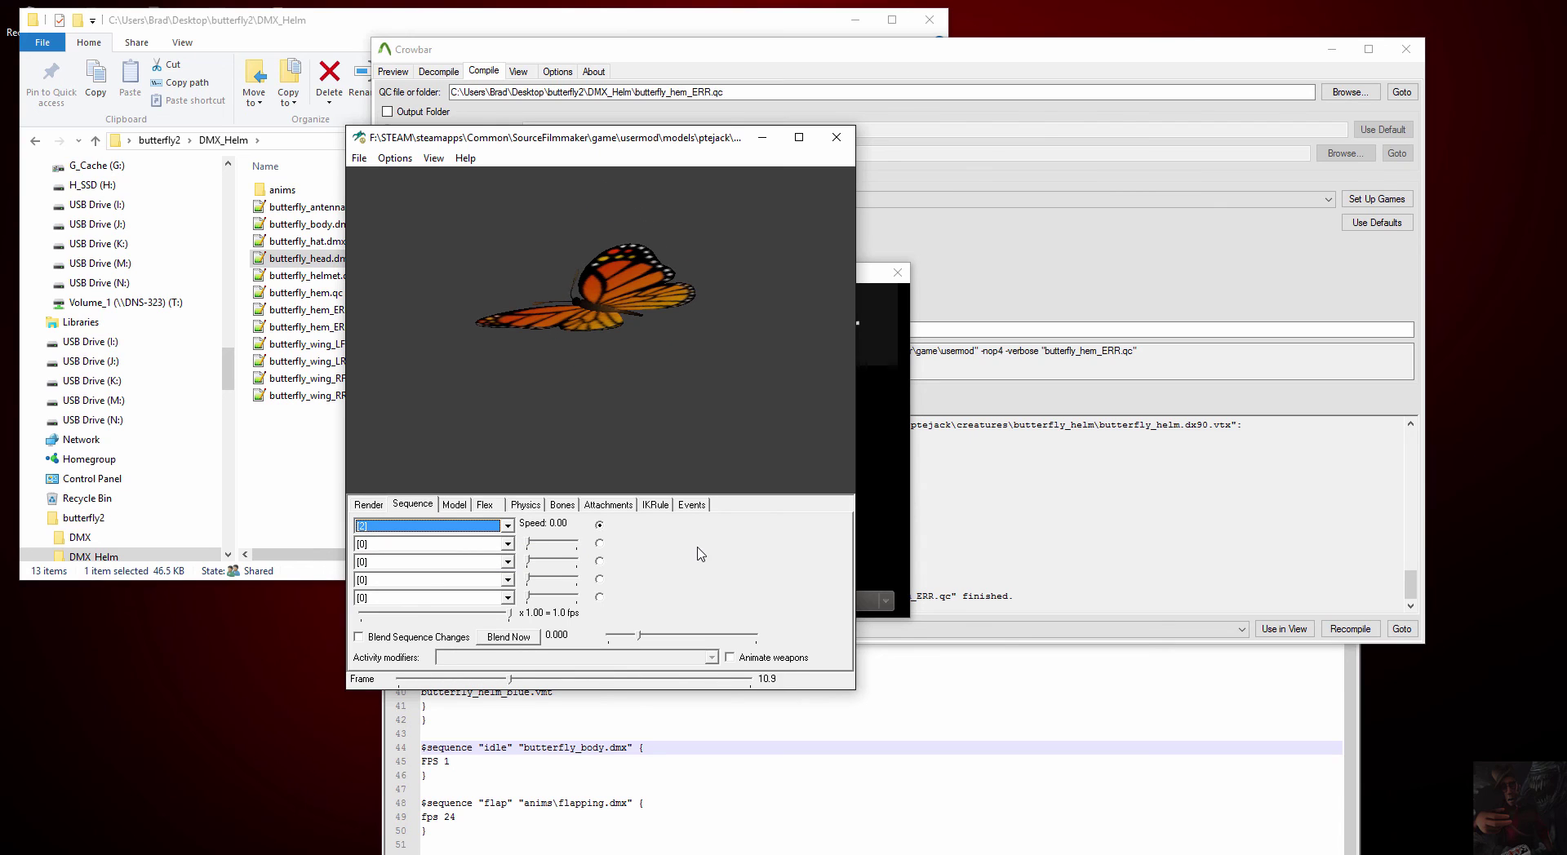
pyautogui.click(507, 526)
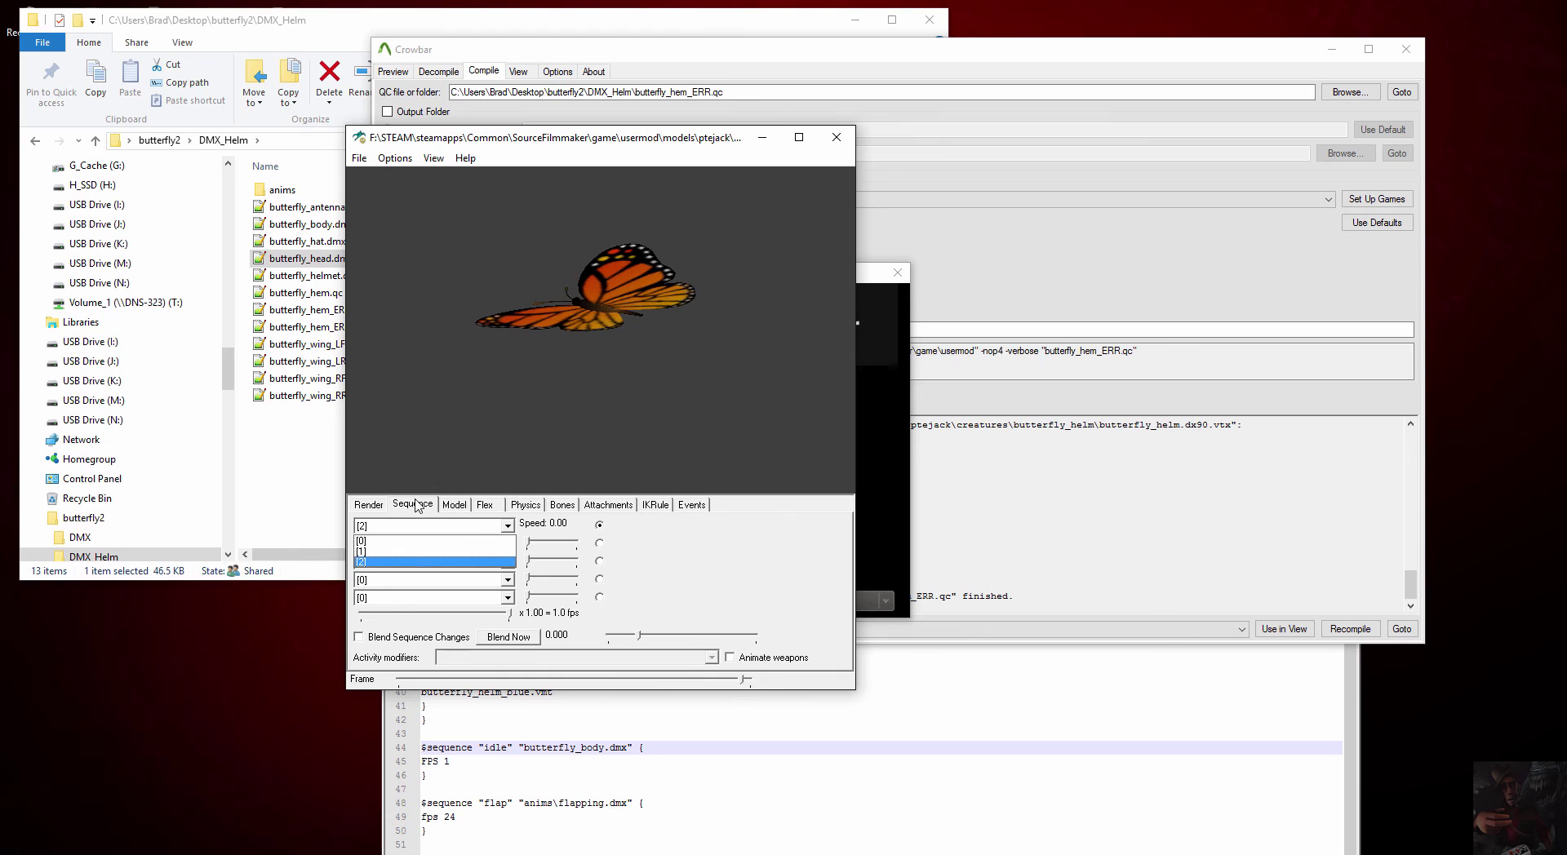
# - Select the hats bodypart and show its second submodel, viewing it from above
pyautogui.click(459, 508)
pyautogui.click(460, 508)
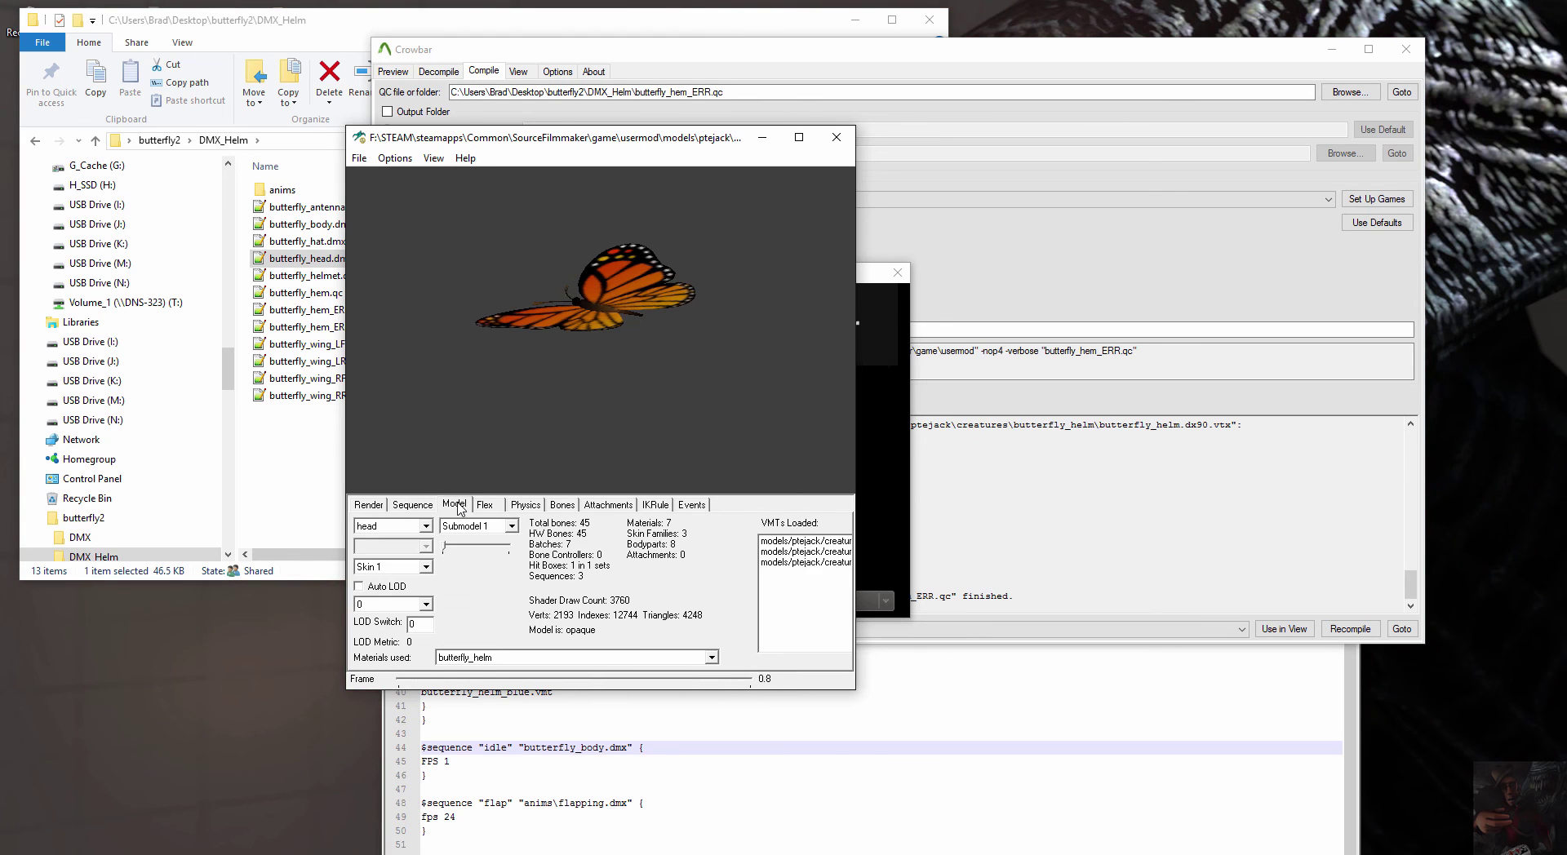
pyautogui.click(510, 526)
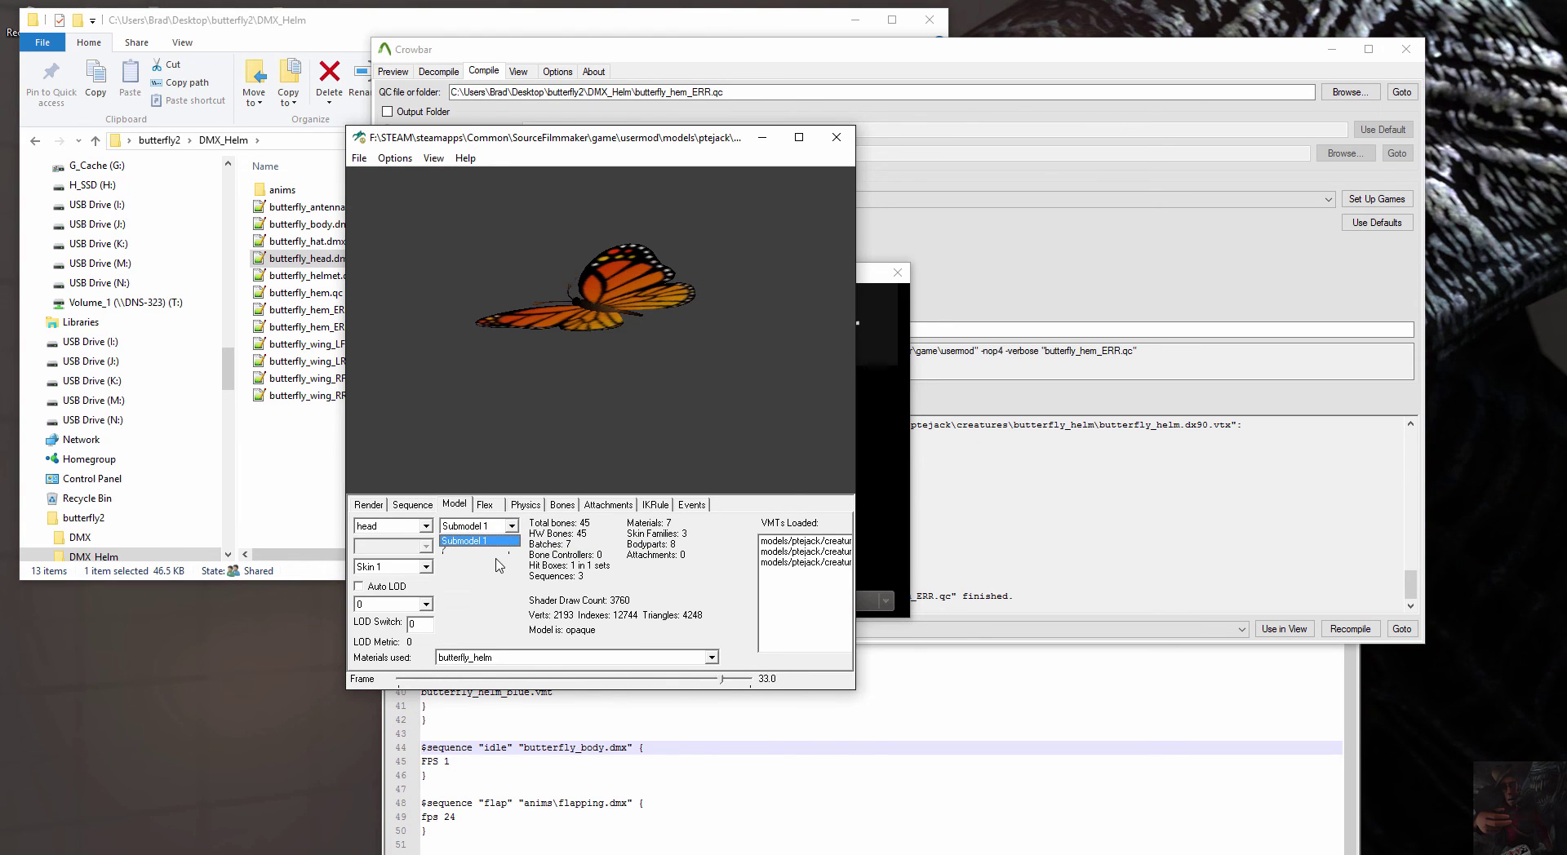
pyautogui.click(426, 526)
pyautogui.click(426, 526)
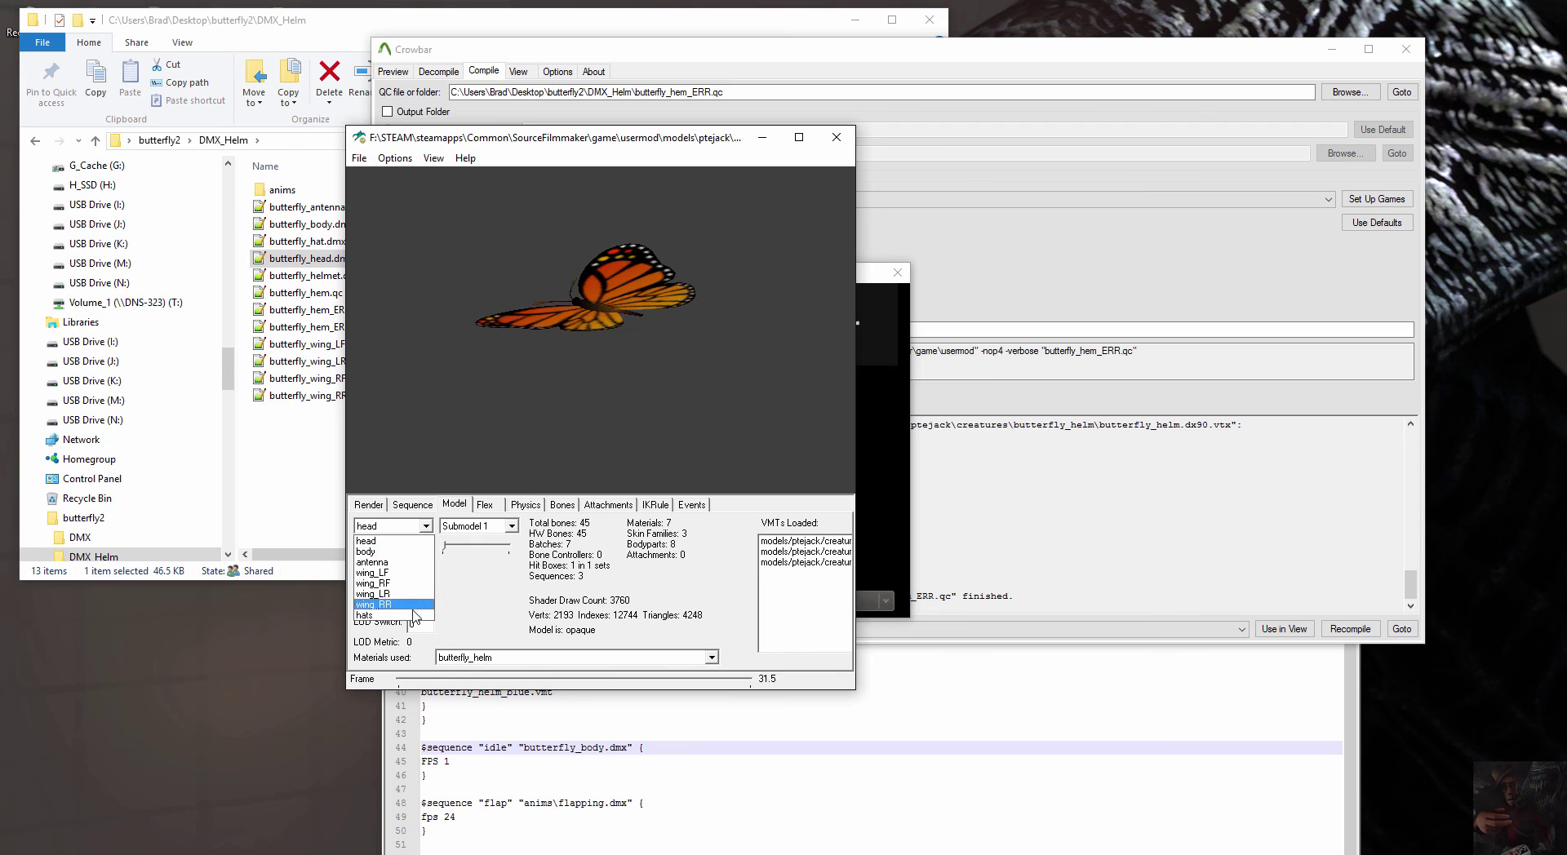
pyautogui.click(376, 602)
pyautogui.click(512, 526)
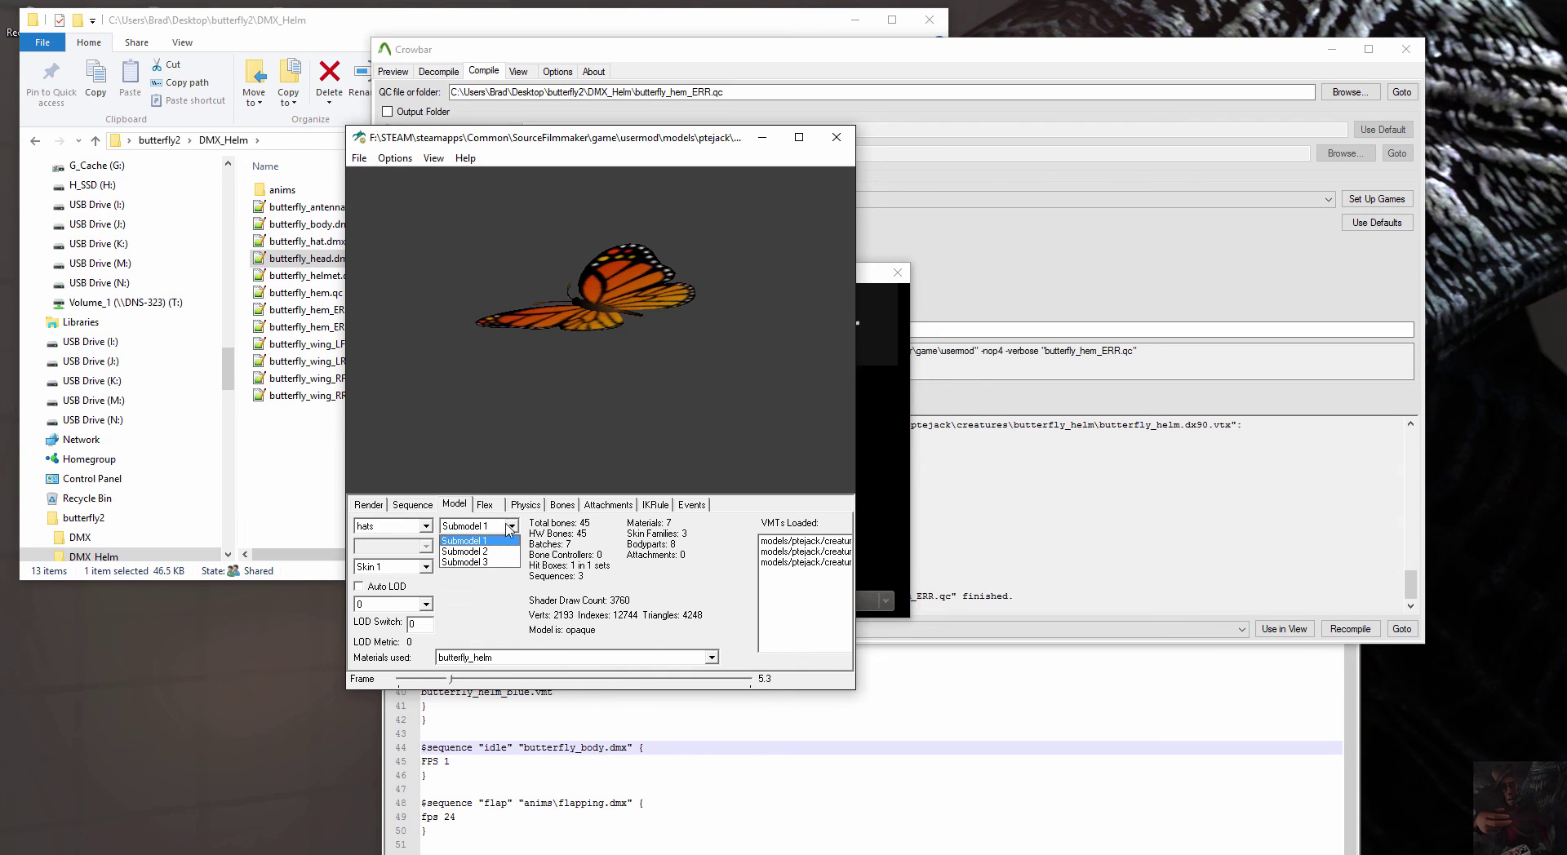
pyautogui.click(494, 552)
pyautogui.moveTo(571, 326); pyautogui.dragTo(603, 360)
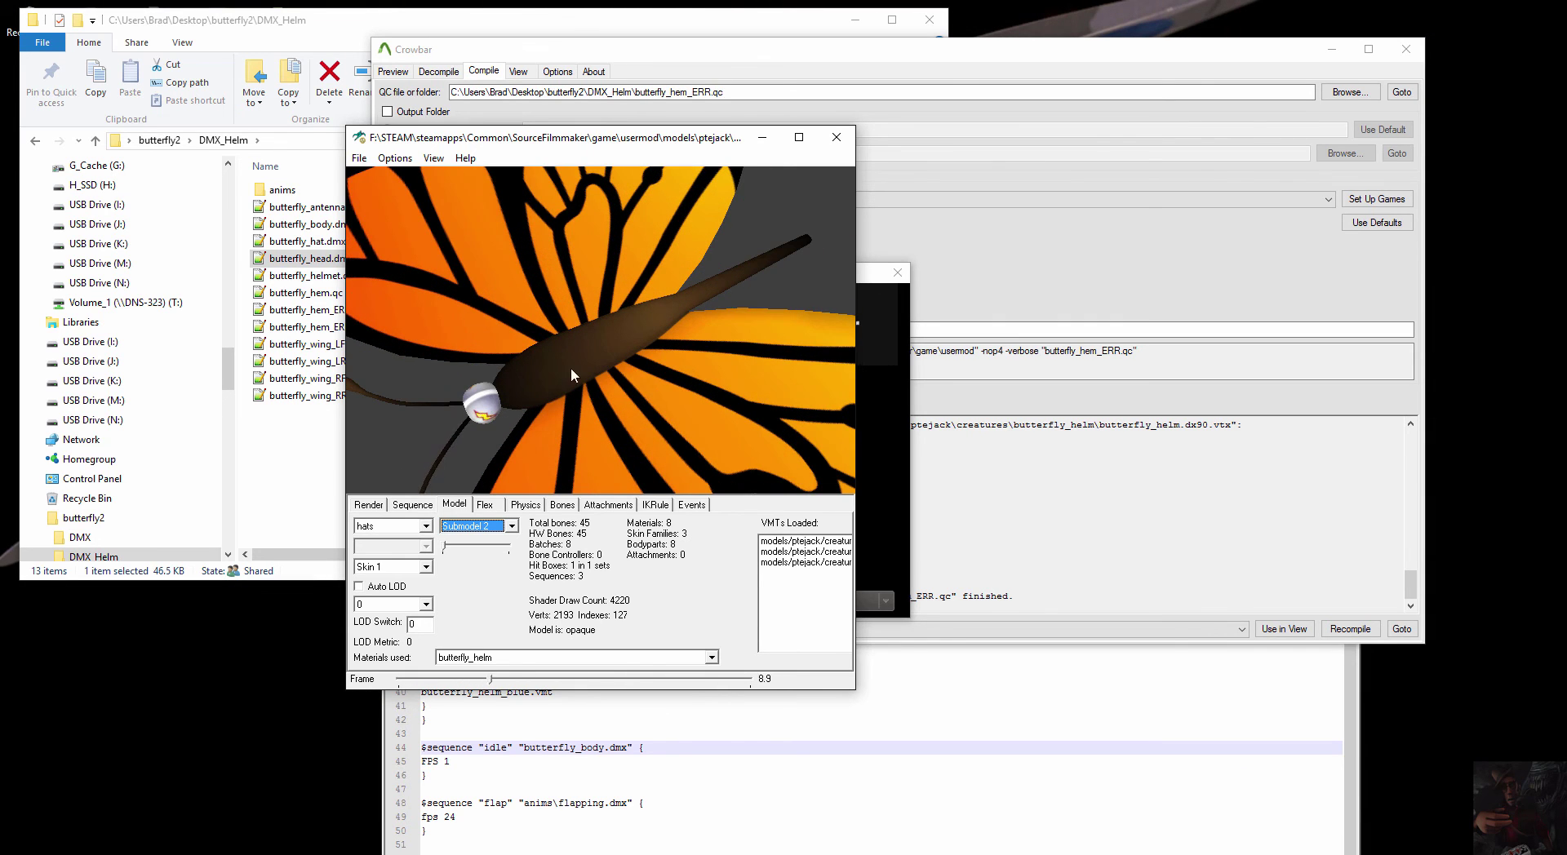
# - Switch hats to the third submodel and rotate and zoom to inspect the hat
pyautogui.click(512, 527)
pyautogui.click(502, 561)
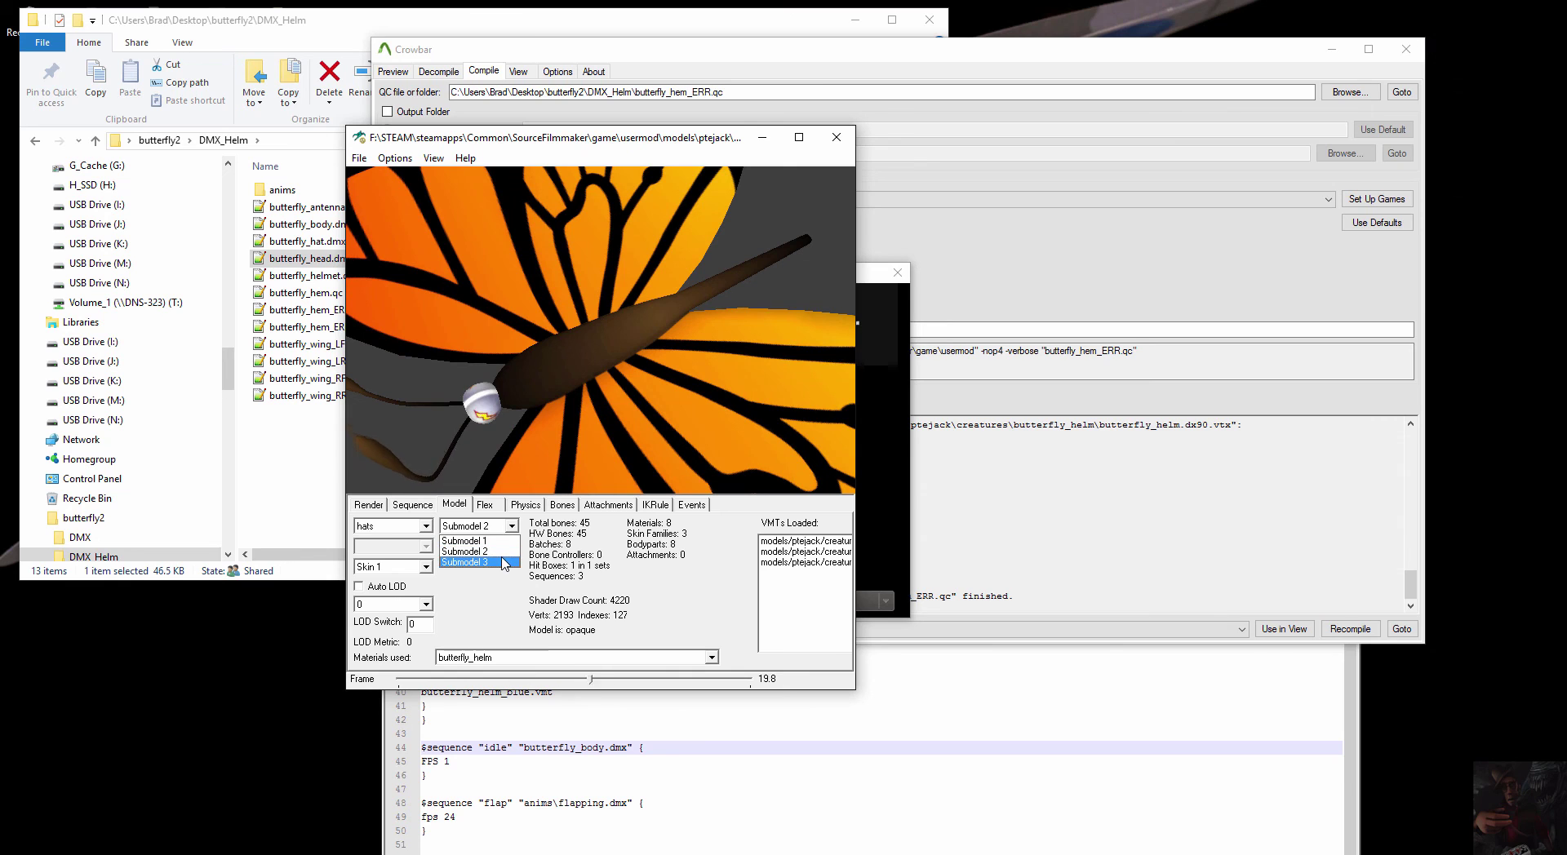
pyautogui.moveTo(602, 376); pyautogui.dragTo(501, 544)
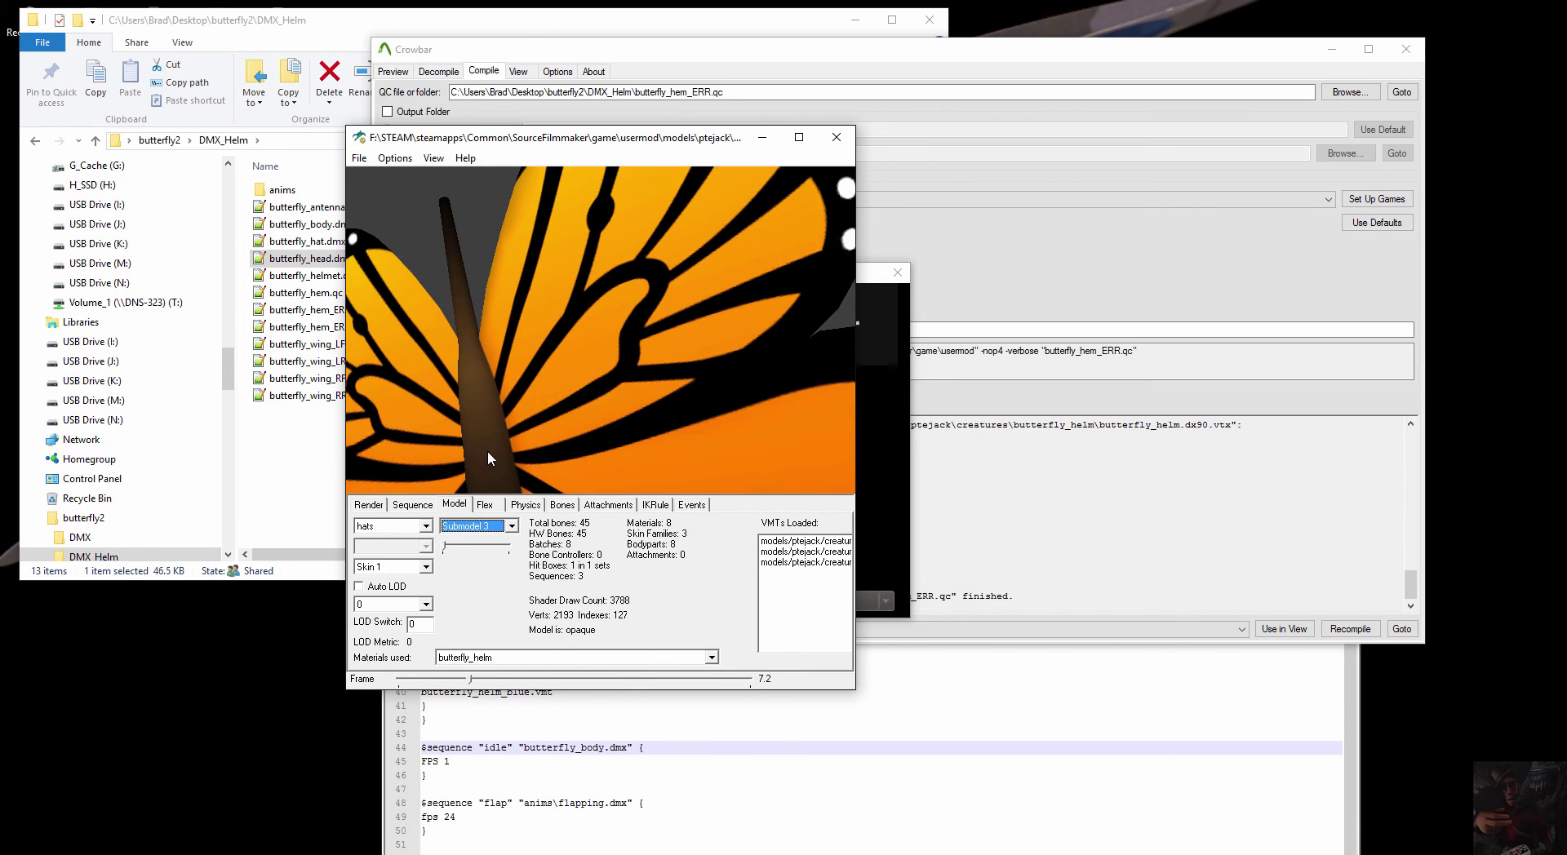
pyautogui.moveTo(491, 395); pyautogui.dragTo(629, 258)
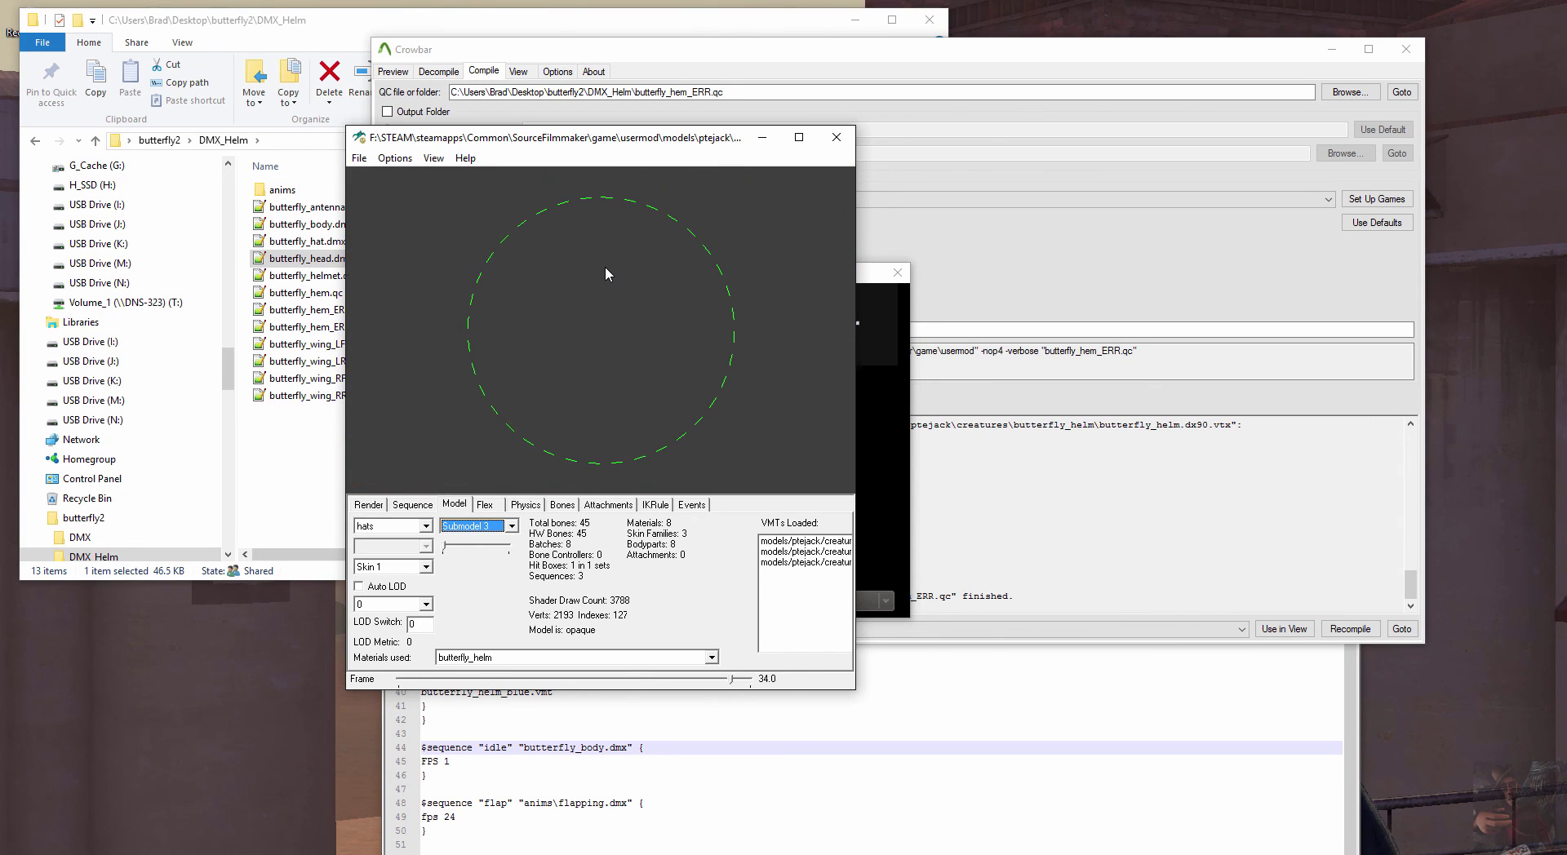
pyautogui.scroll(5, 605, 271)
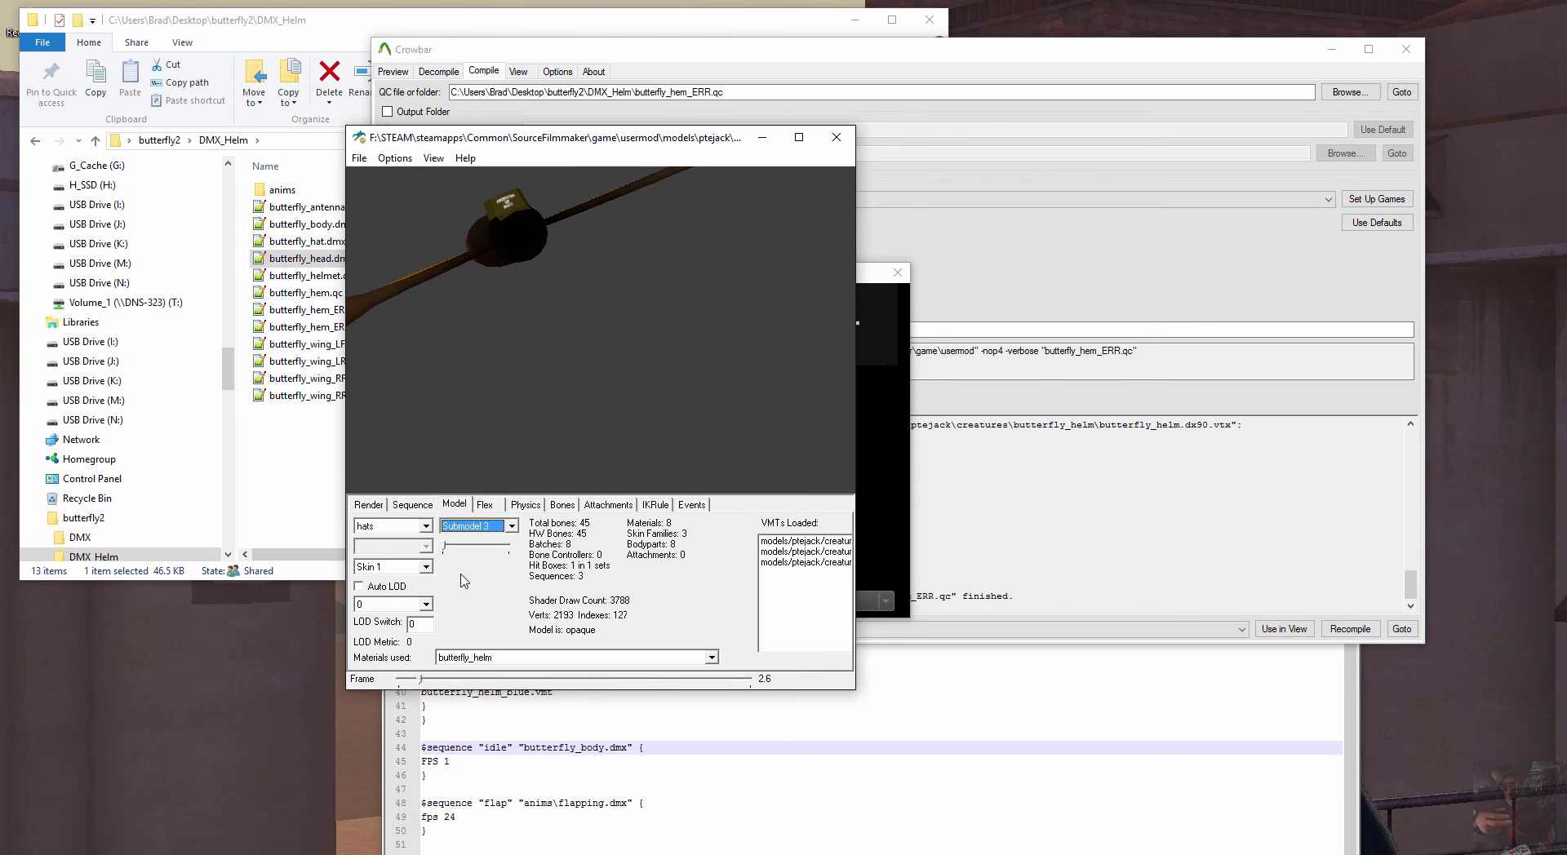
pyautogui.scroll(-10, 542, 247)
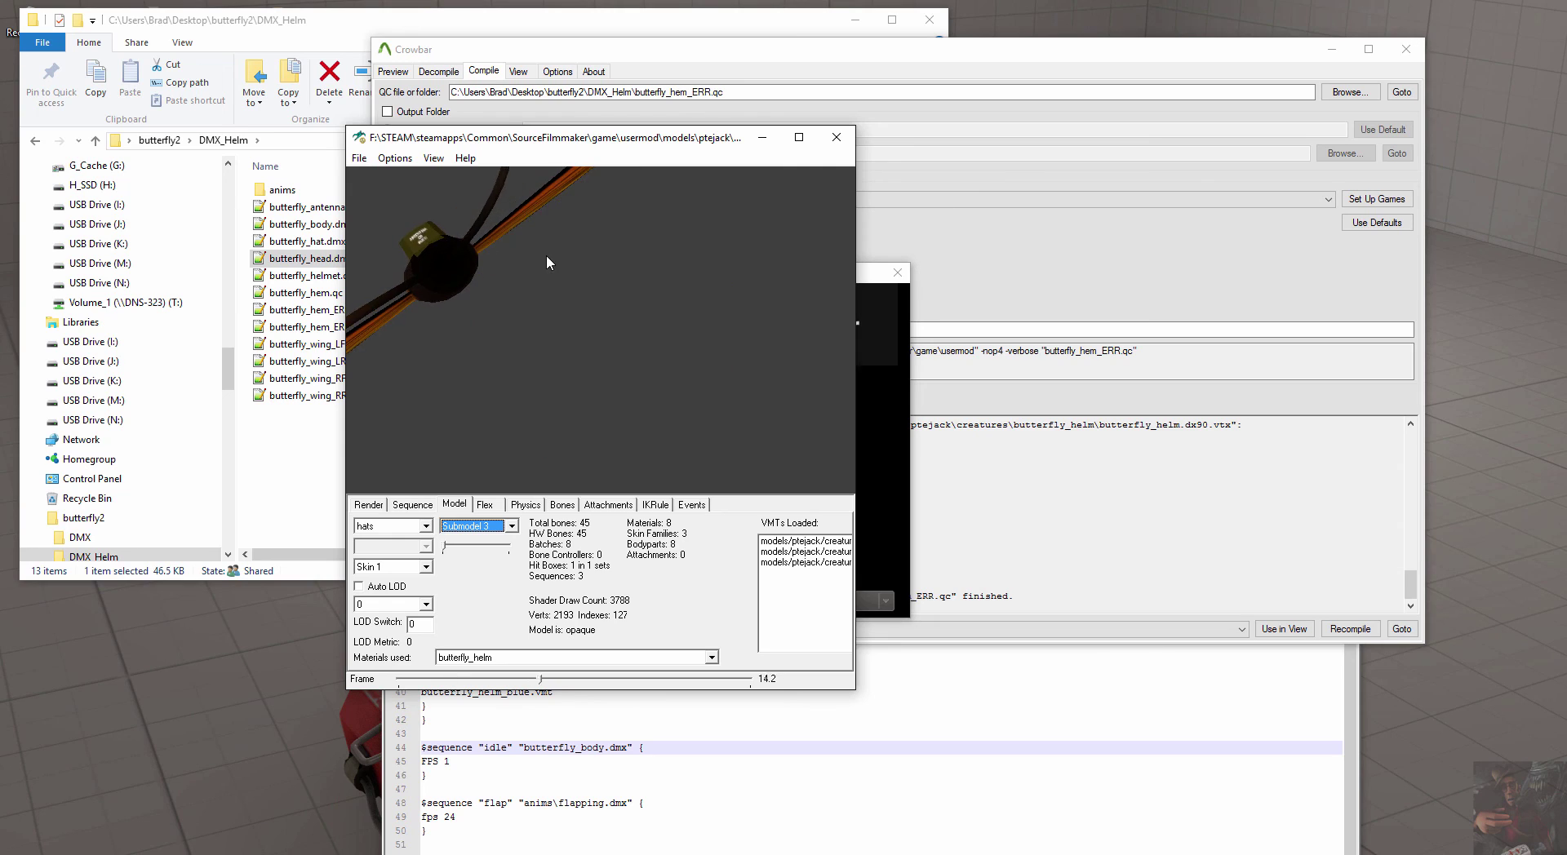
pyautogui.moveTo(594, 336); pyautogui.dragTo(640, 369)
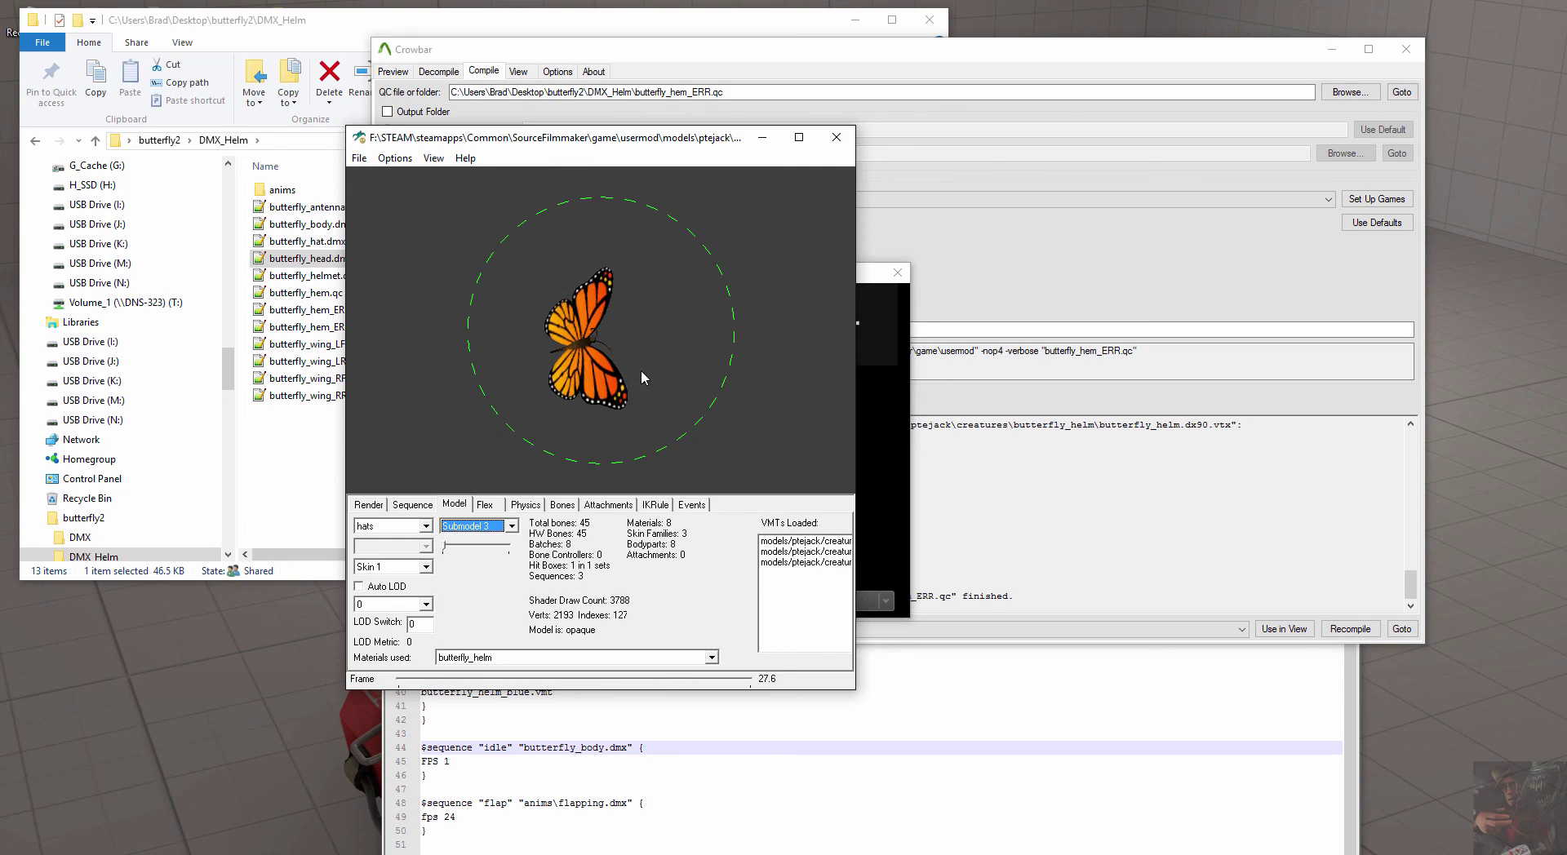
# - Change the skin to the red Skin 2, then the blue Skin 3
pyautogui.click(425, 567)
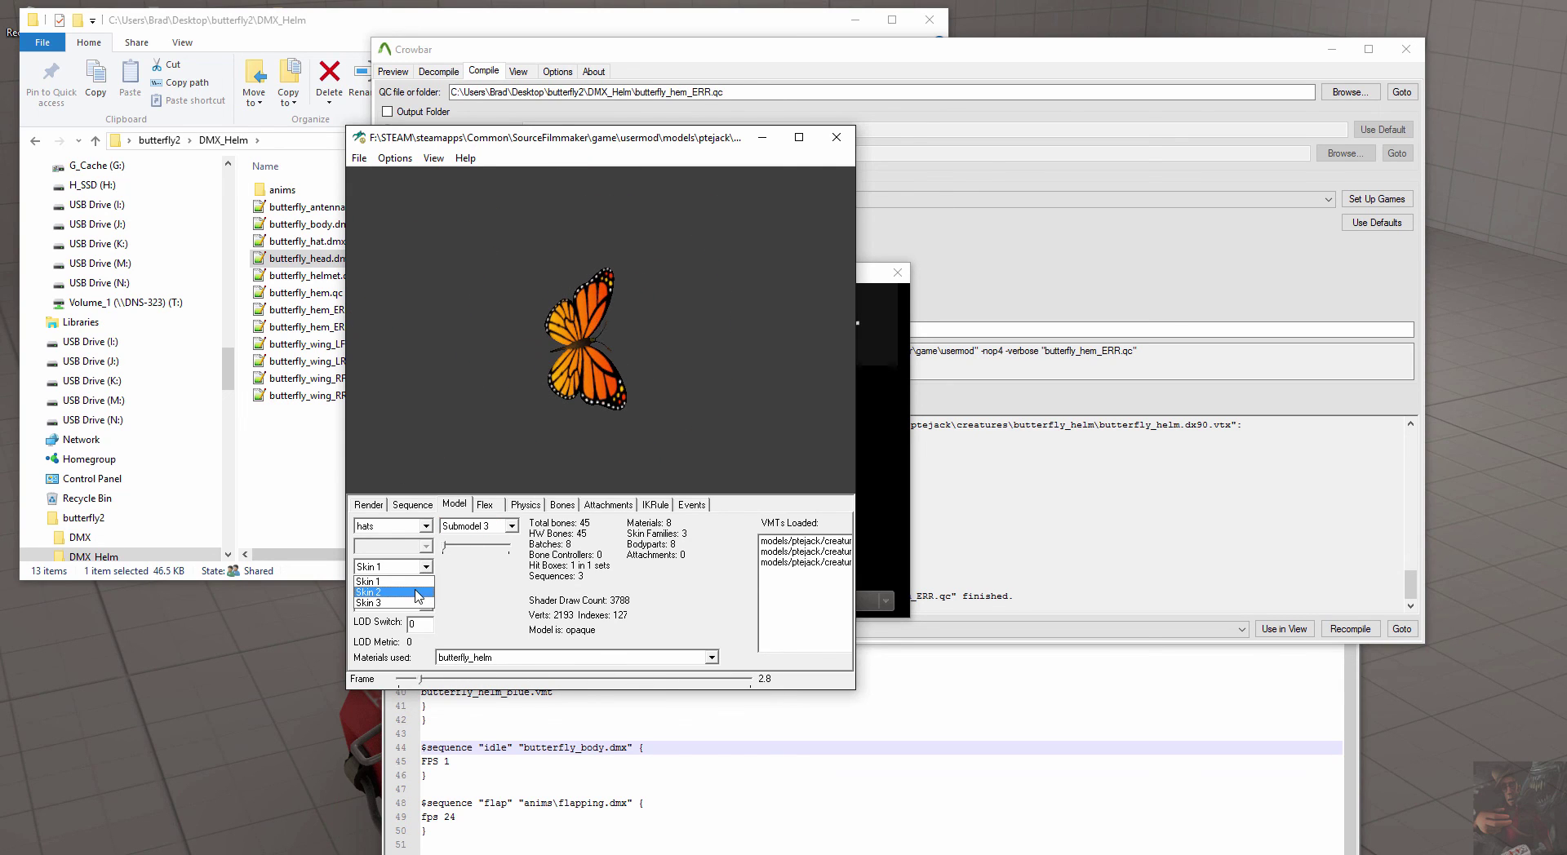
pyautogui.click(421, 578)
pyautogui.click(426, 569)
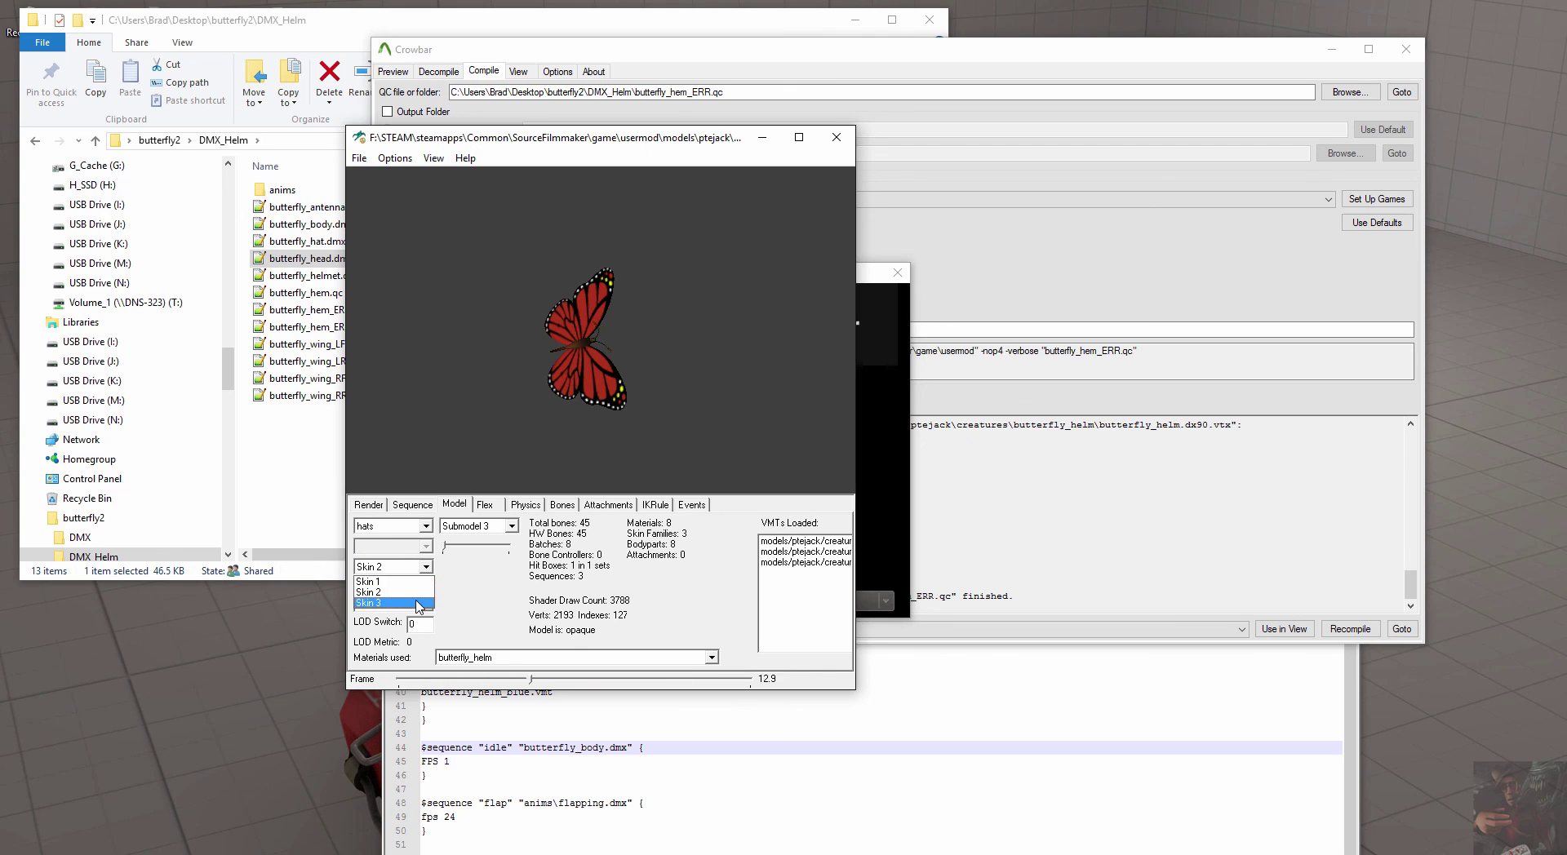
pyautogui.click(408, 587)
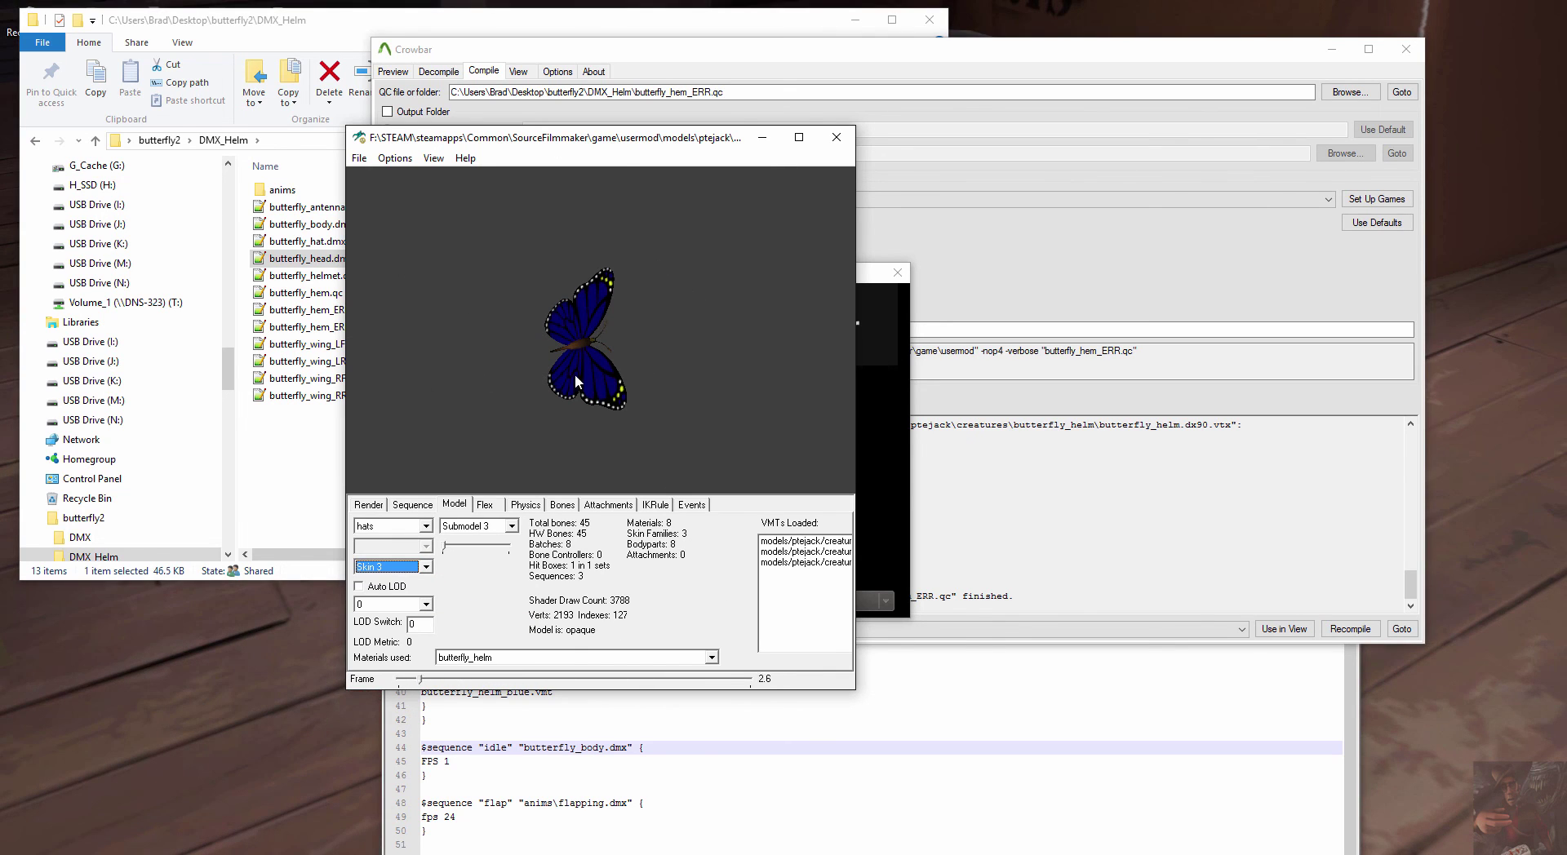
# - Toggle Render > Hit Boxes on and off, then glance at the QC file in Notepad++
pyautogui.click(368, 506)
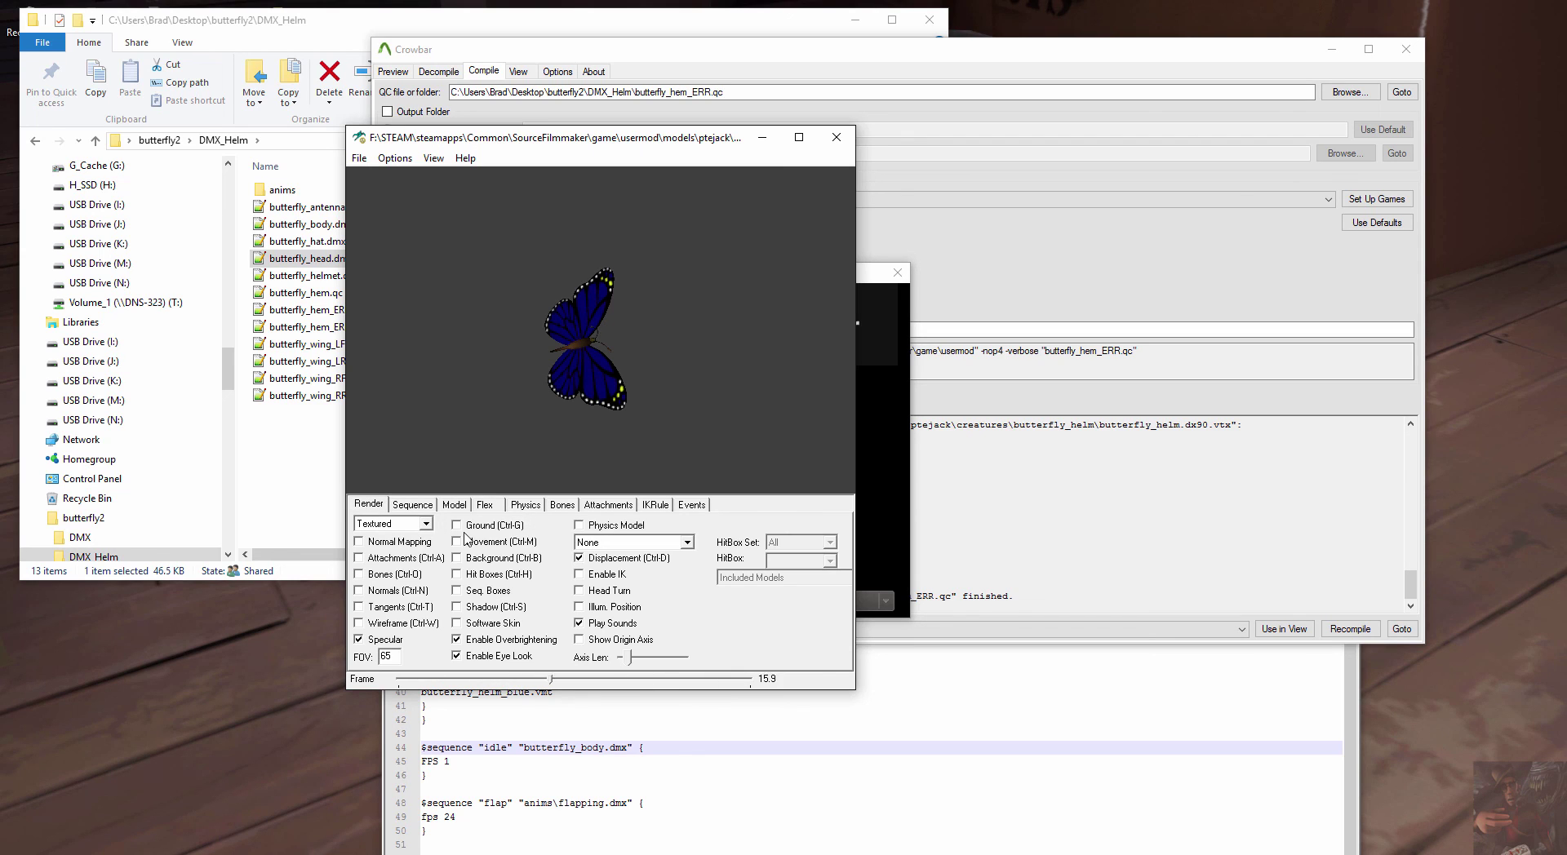
pyautogui.click(456, 574)
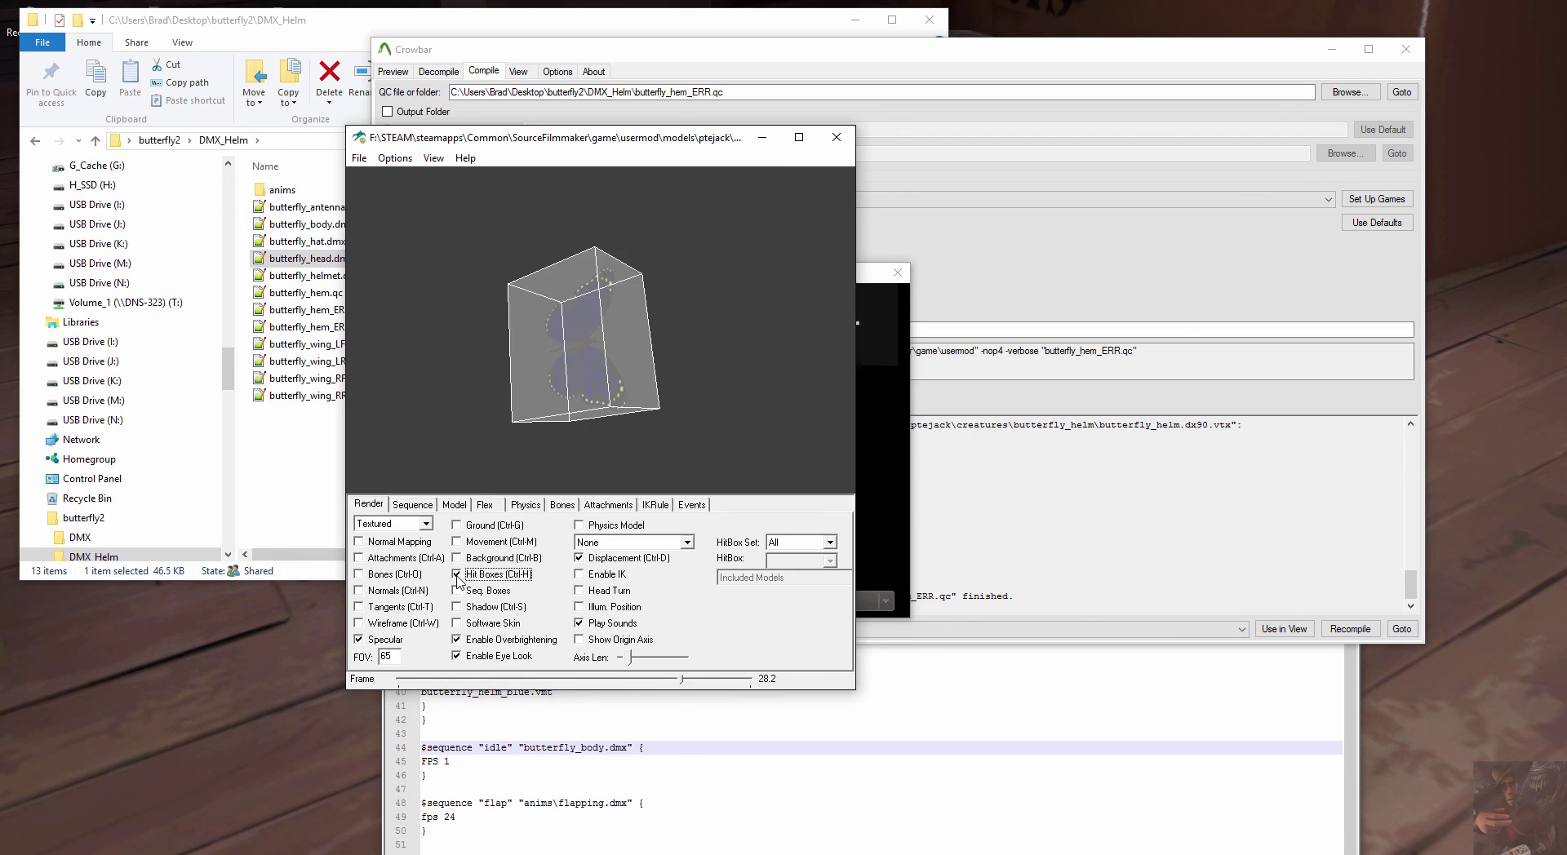
pyautogui.click(456, 575)
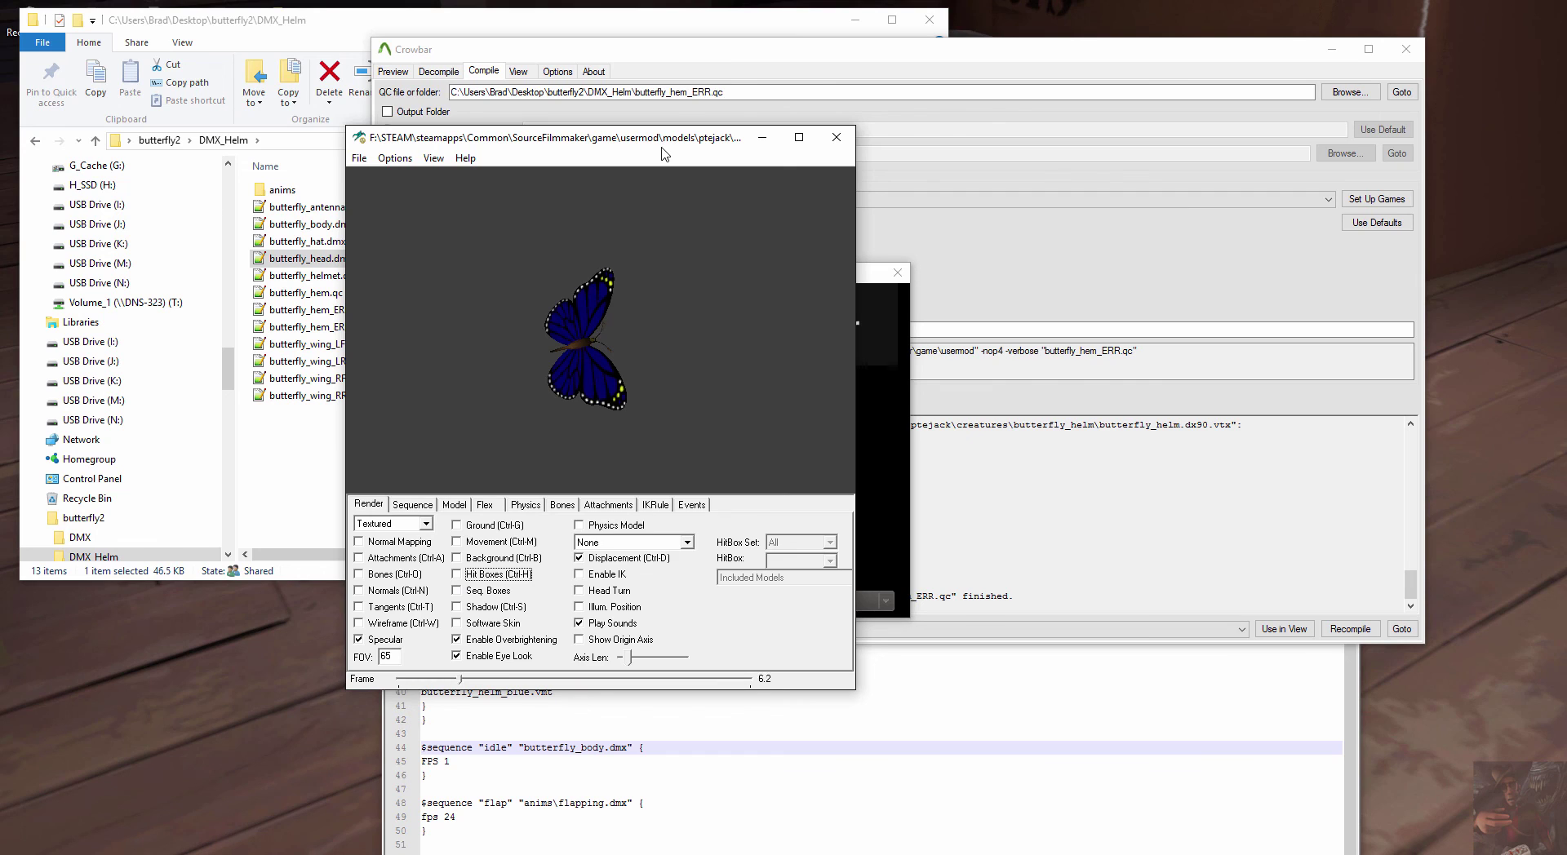
pyautogui.click(458, 720)
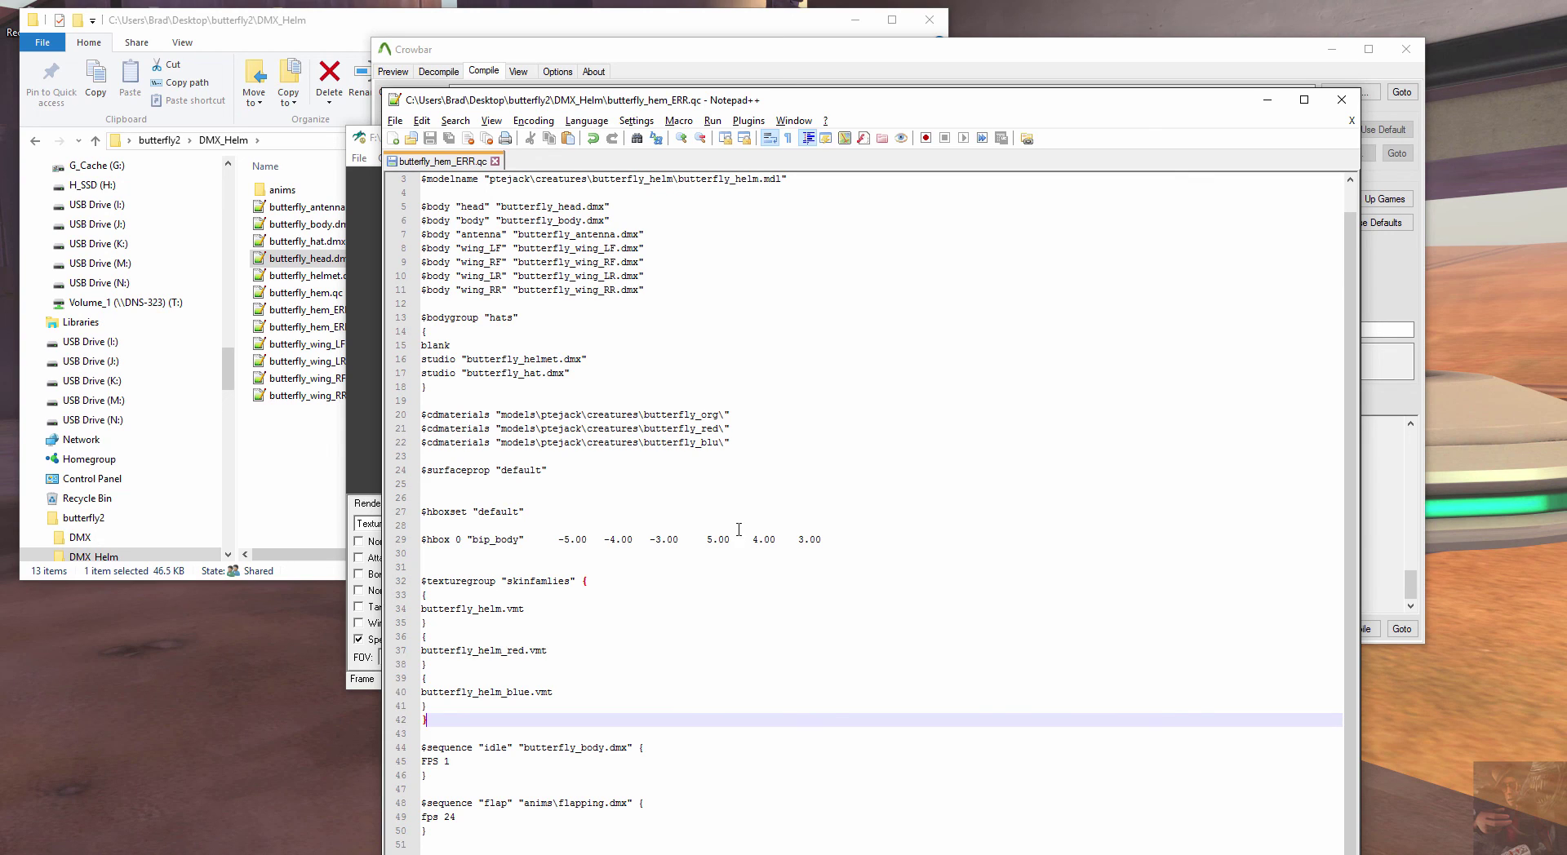
pyautogui.click(362, 369)
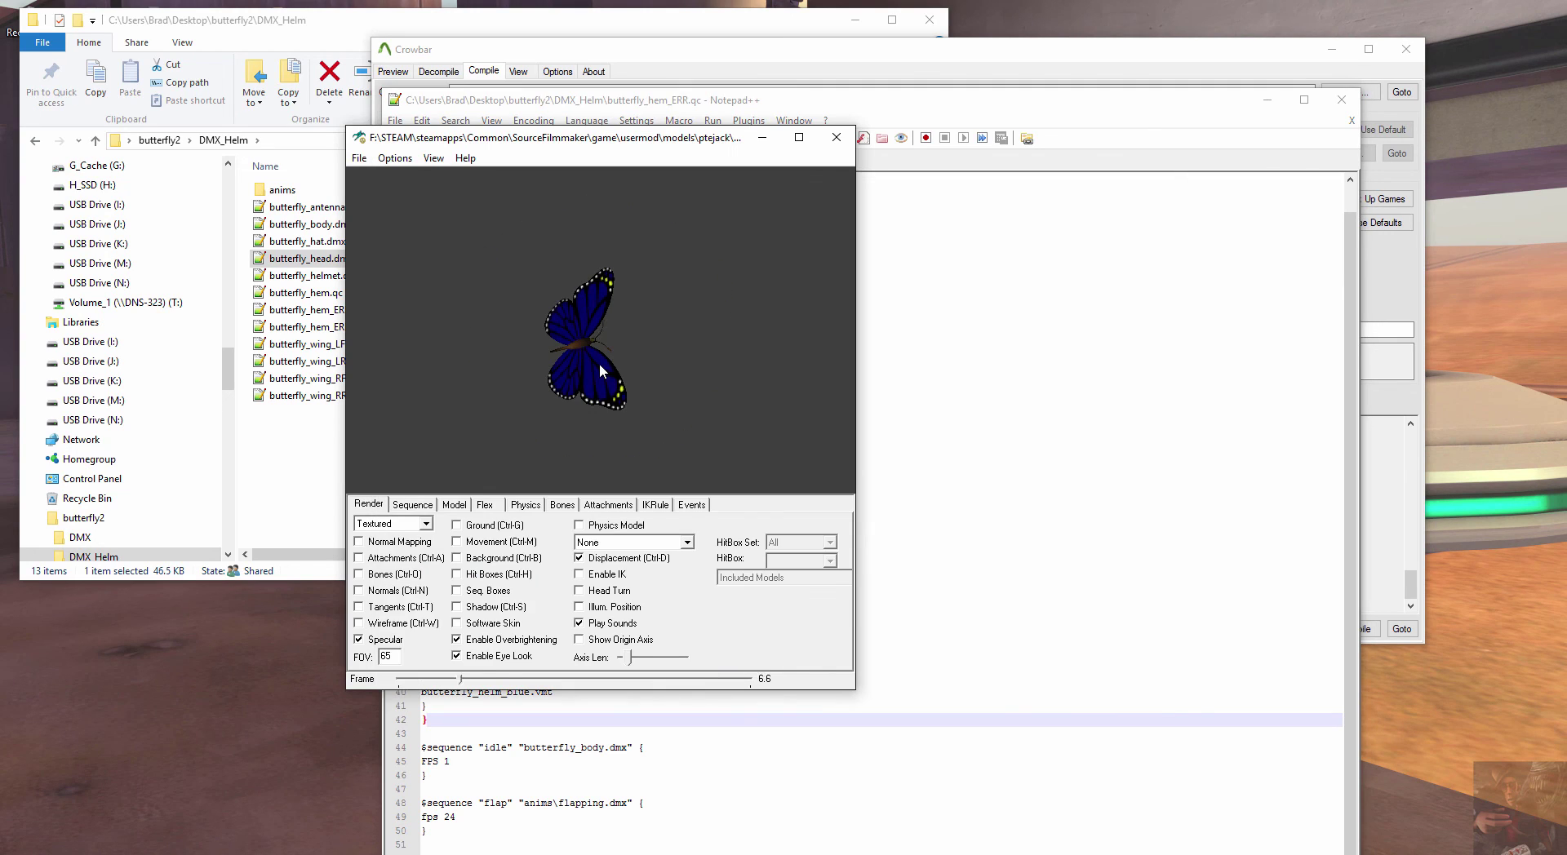
# - Highlight the bip_body hitbox 0 on the Bones tab and rotate to view the 10 × 8 × 6 box
pyautogui.click(562, 504)
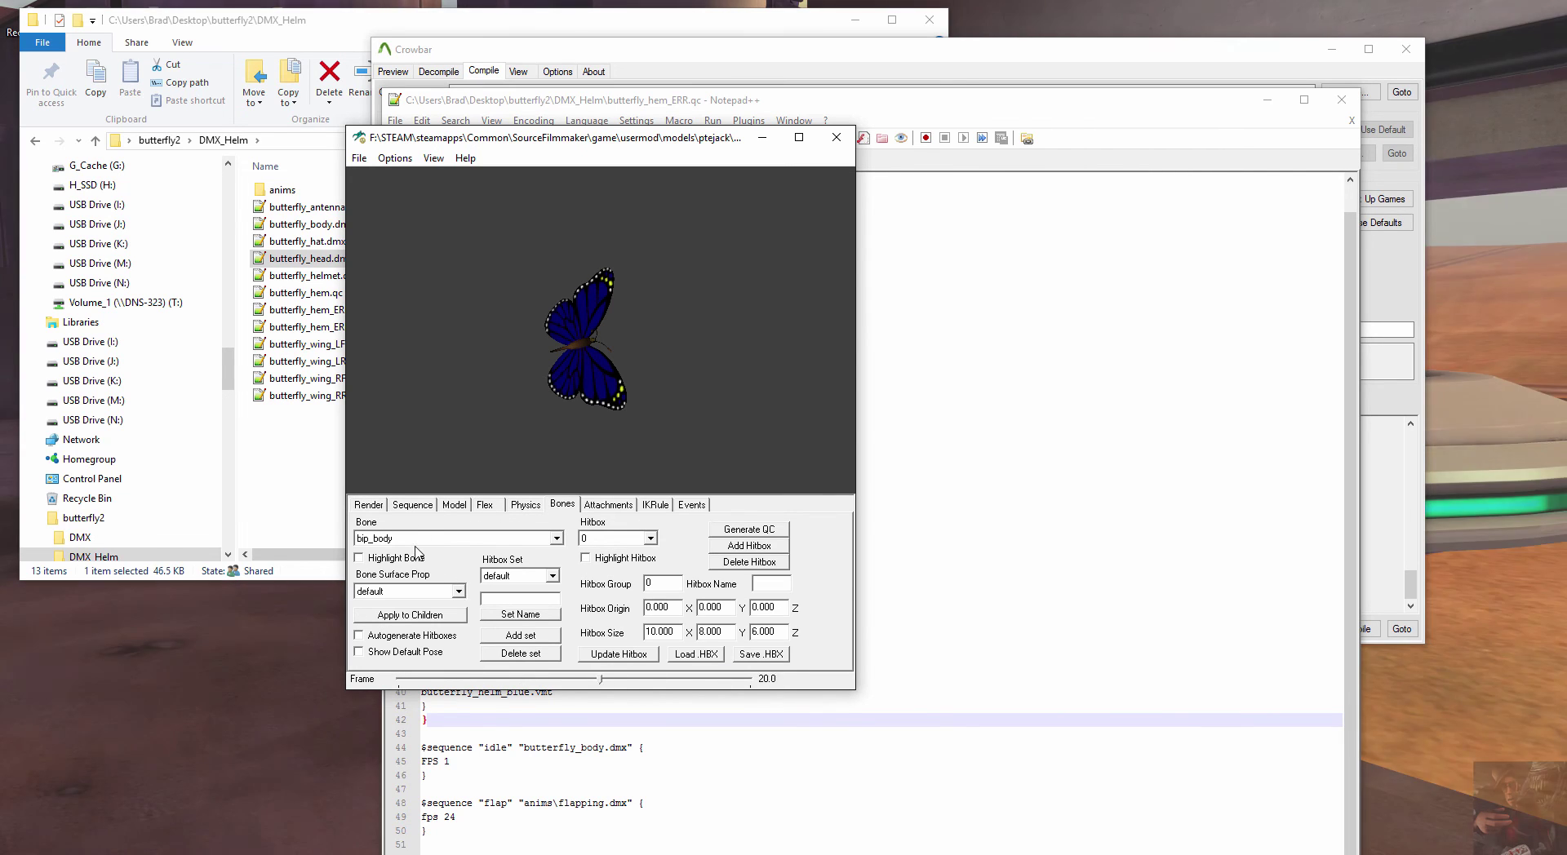
pyautogui.click(584, 559)
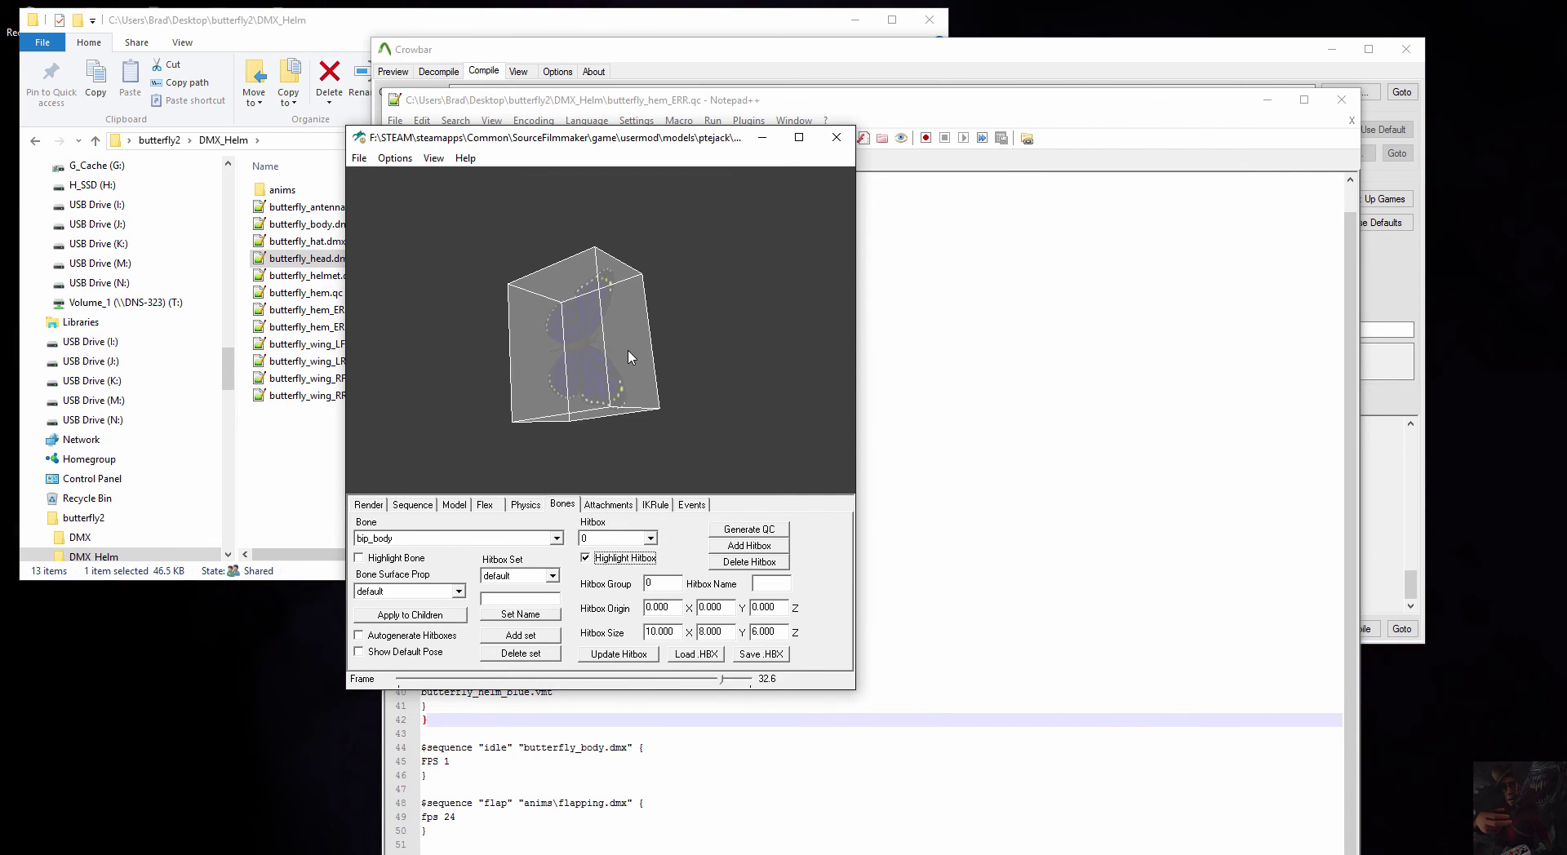
pyautogui.moveTo(572, 343); pyautogui.dragTo(542, 261)
pyautogui.moveTo(664, 257); pyautogui.dragTo(745, 276)
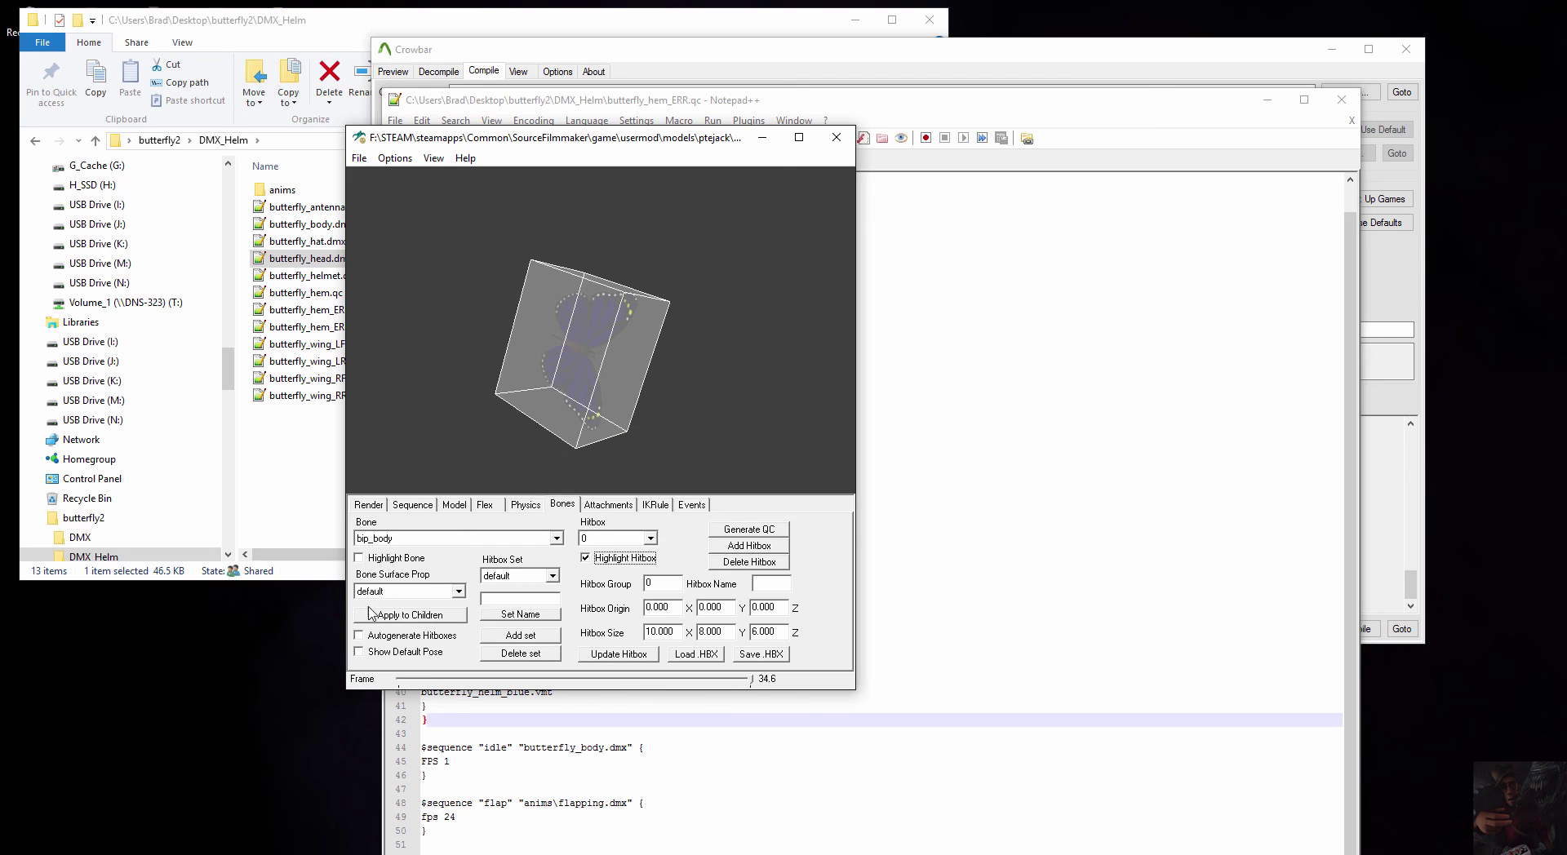
# - Close Model Viewer, Notepad++ and the SDK Launcher, then scroll Crowbar's log to the finished compile
pyautogui.click(849, 144)
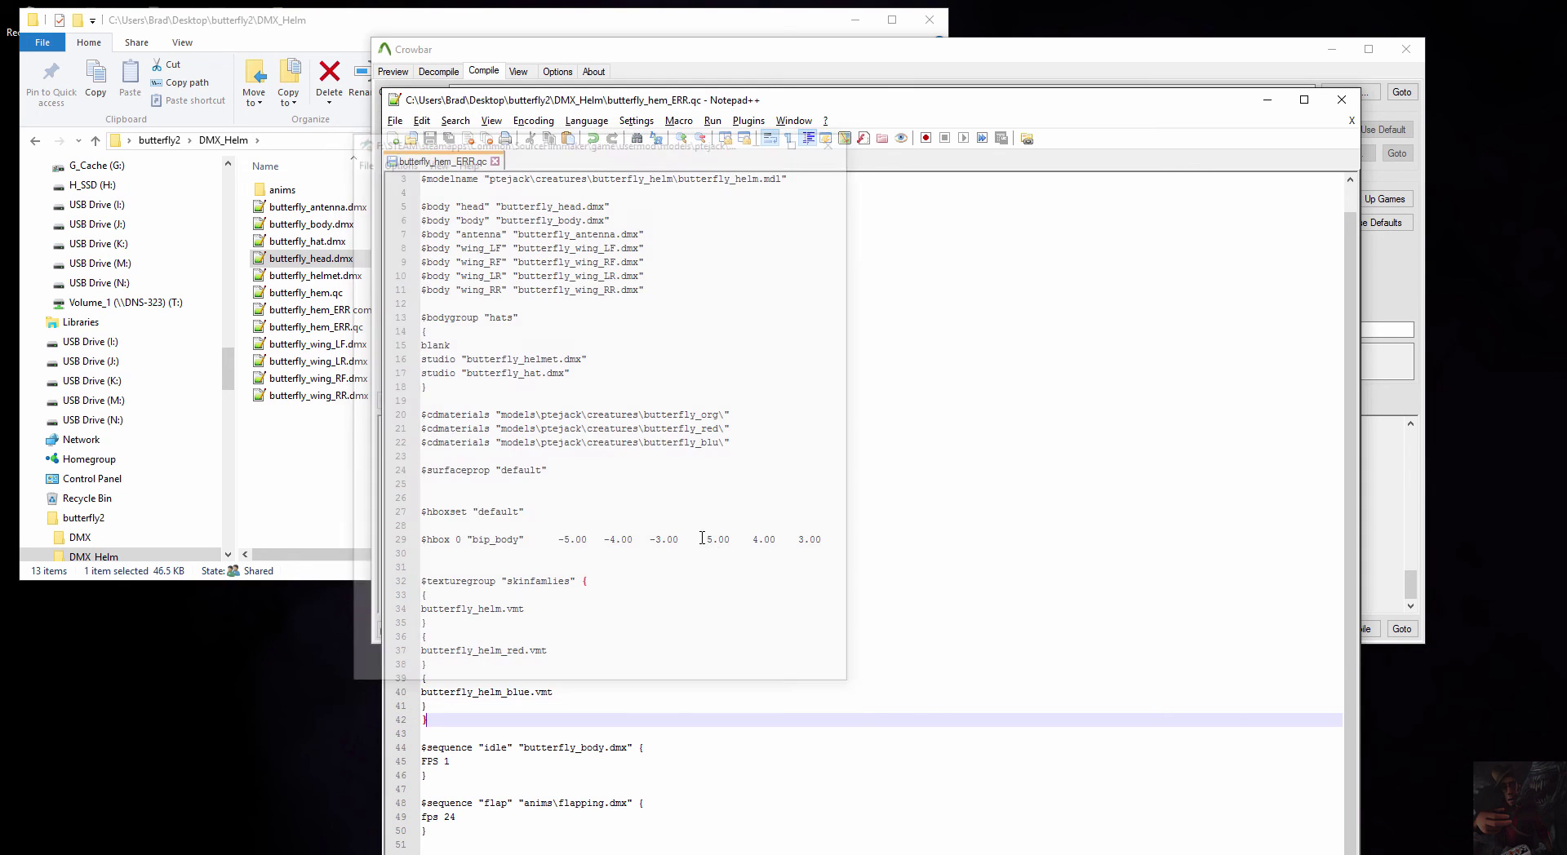
pyautogui.click(1342, 98)
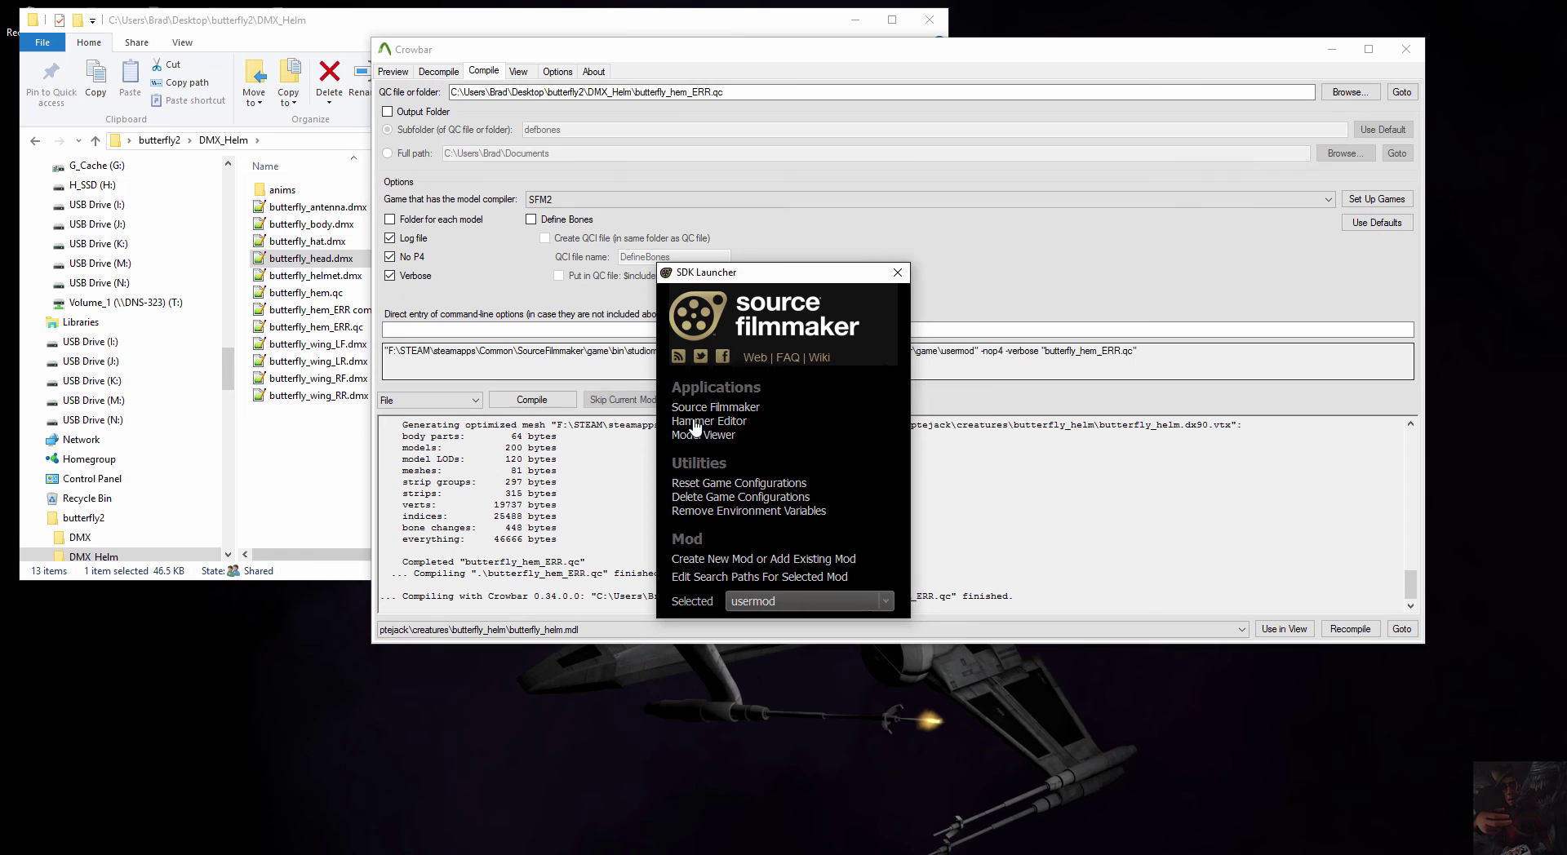
pyautogui.click(898, 272)
pyautogui.scroll(20, 667, 520)
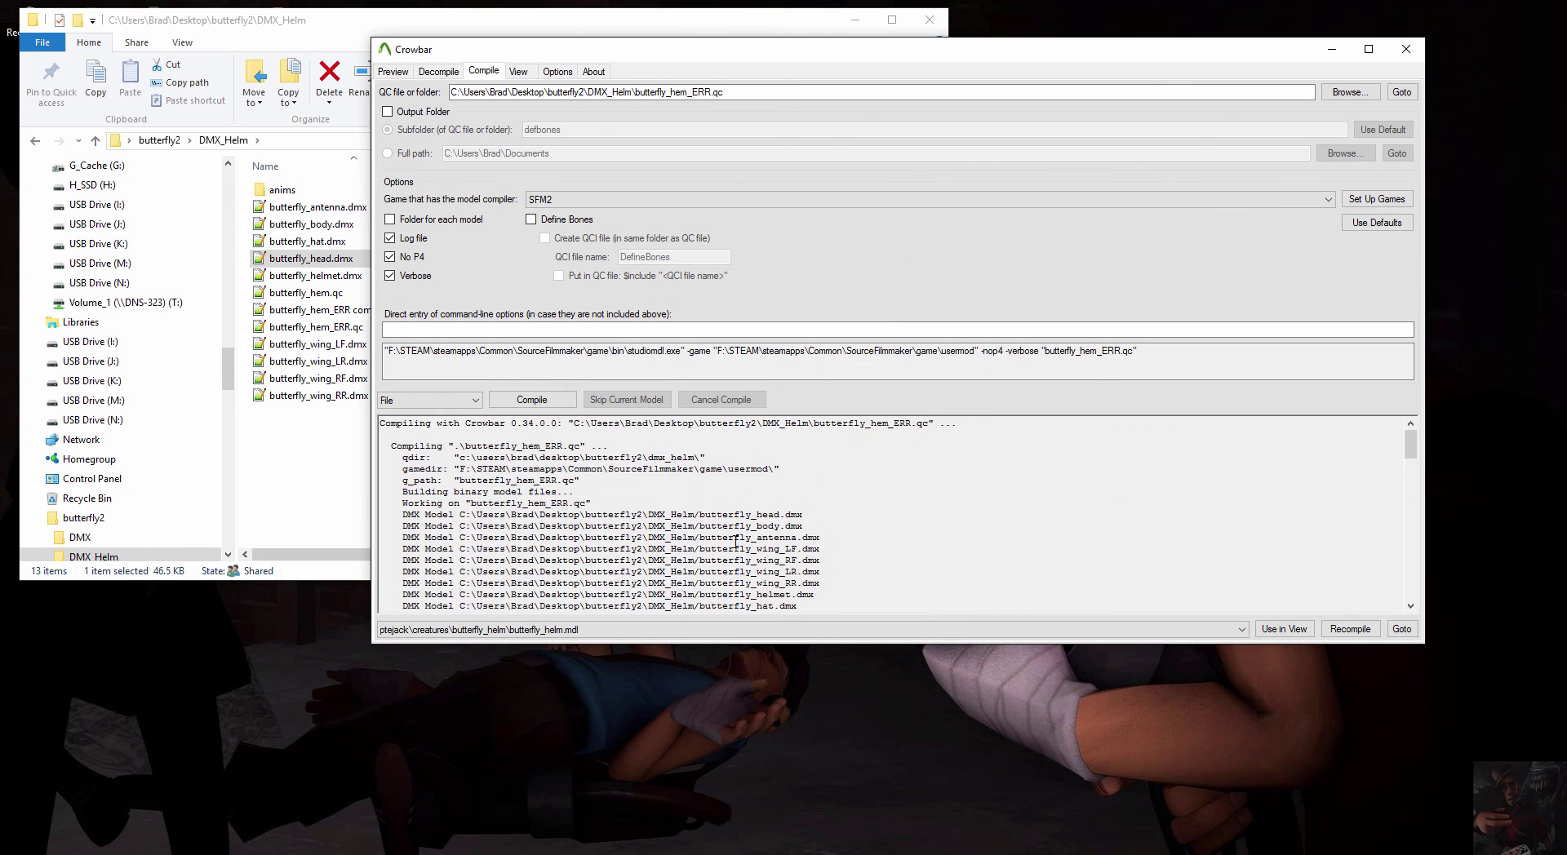
pyautogui.scroll(-15, 679, 472)
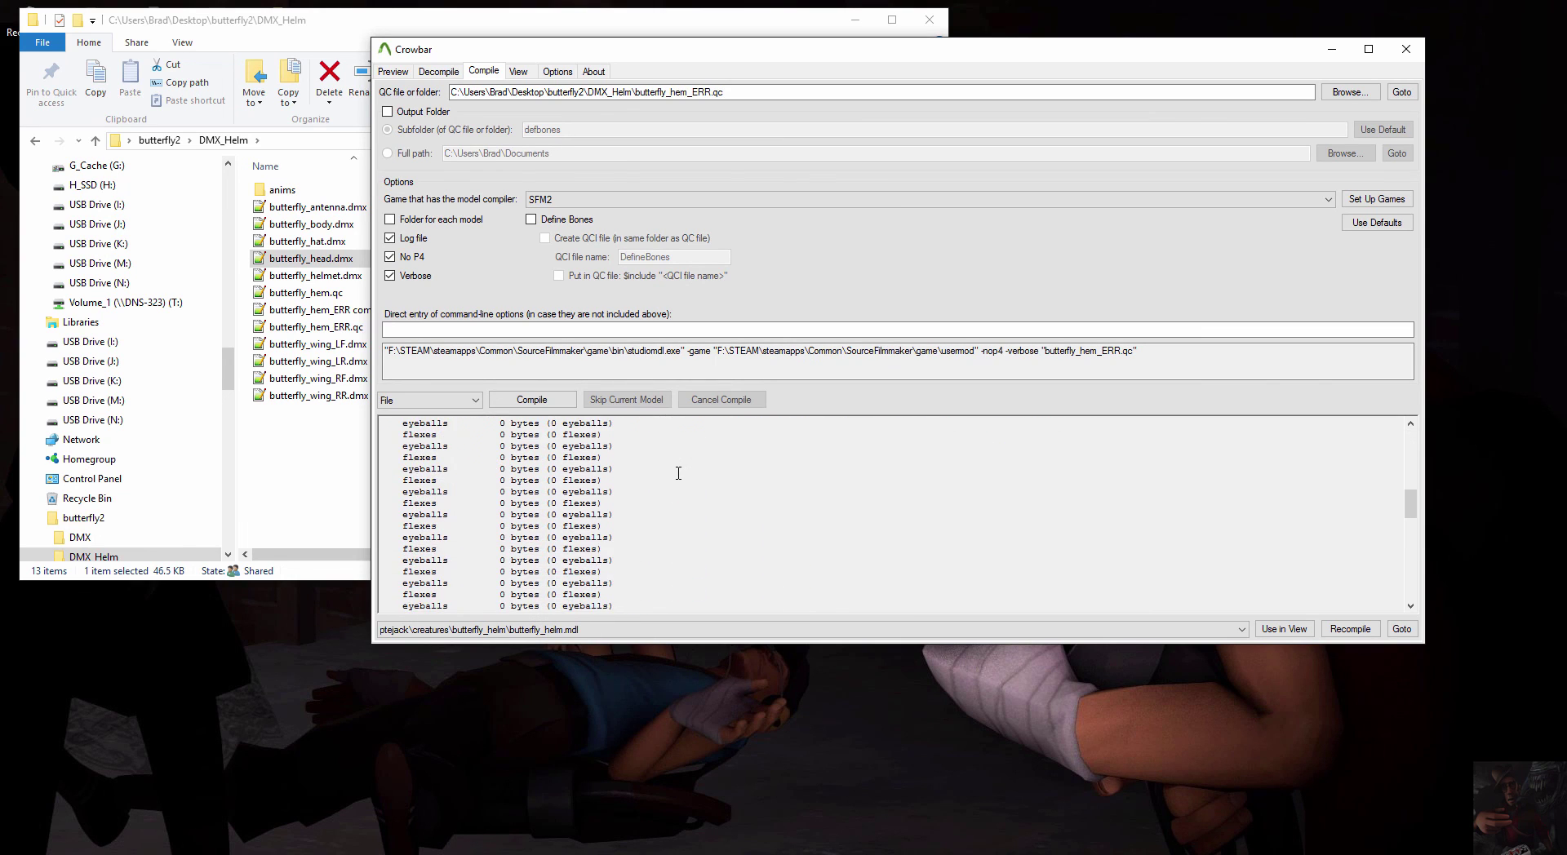
pyautogui.scroll(-10, 678, 473)
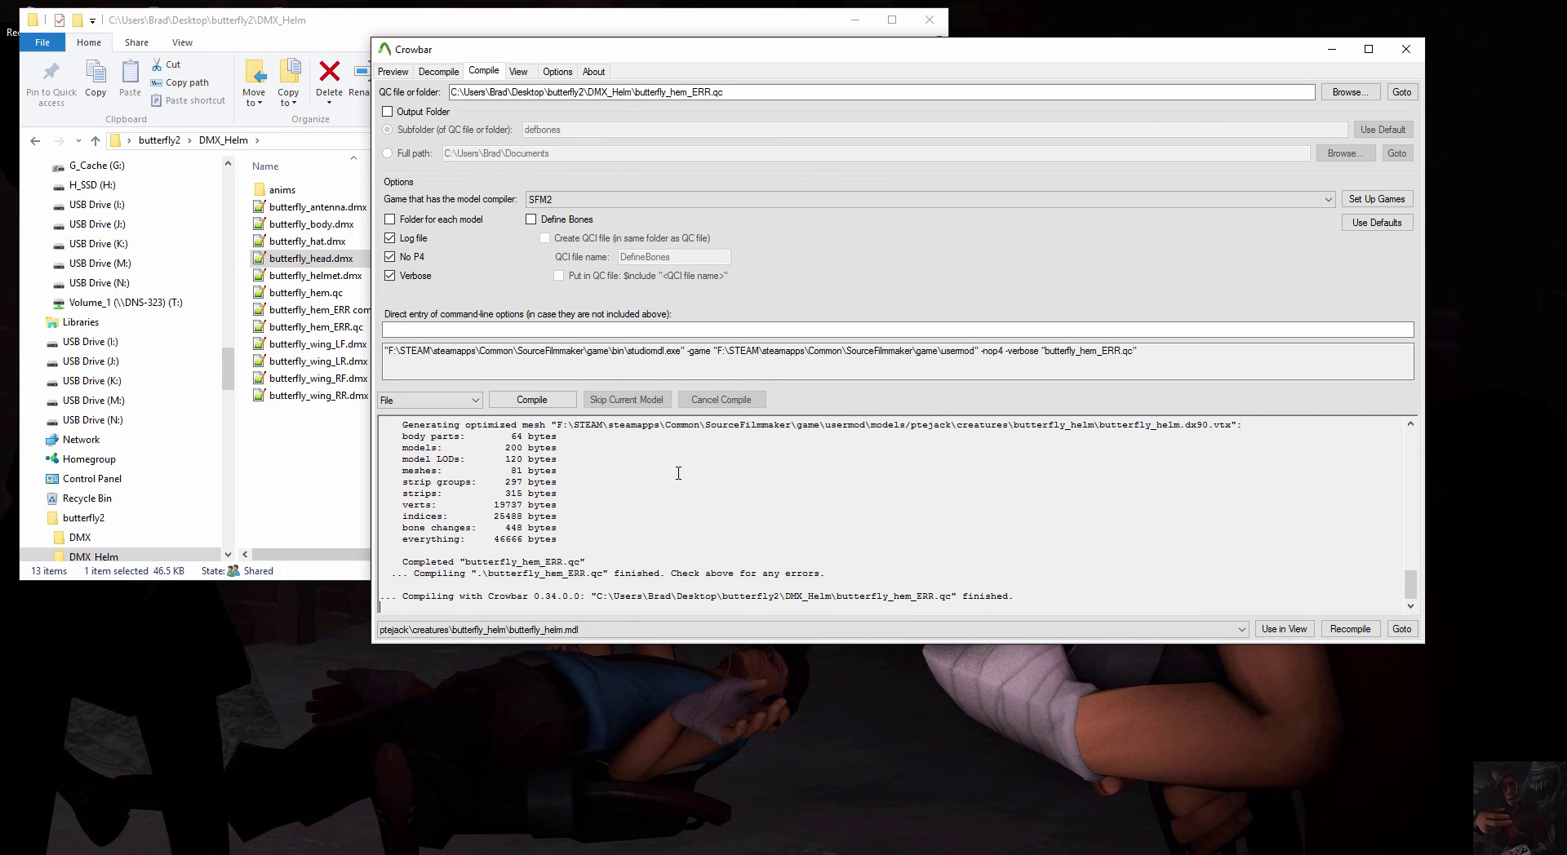